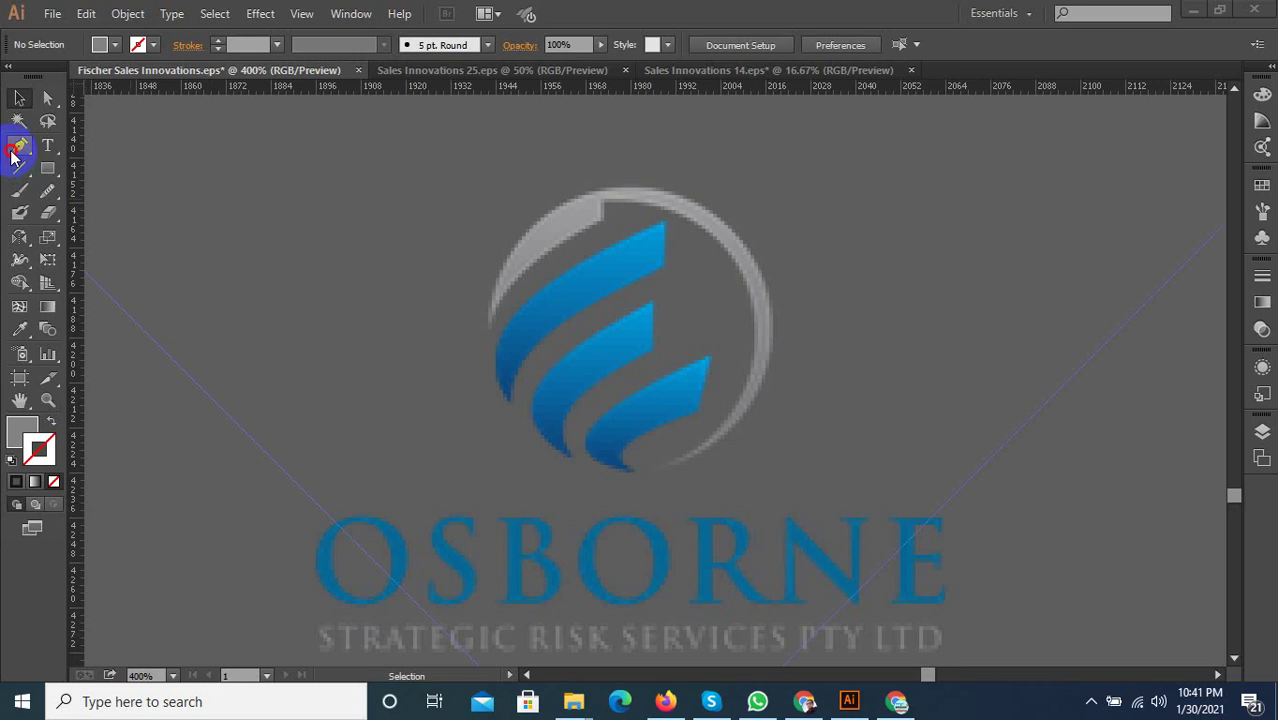
Enlarge the small sphere logo and move it onto the artboard above Fischer Sales
left_click(1100, 703)
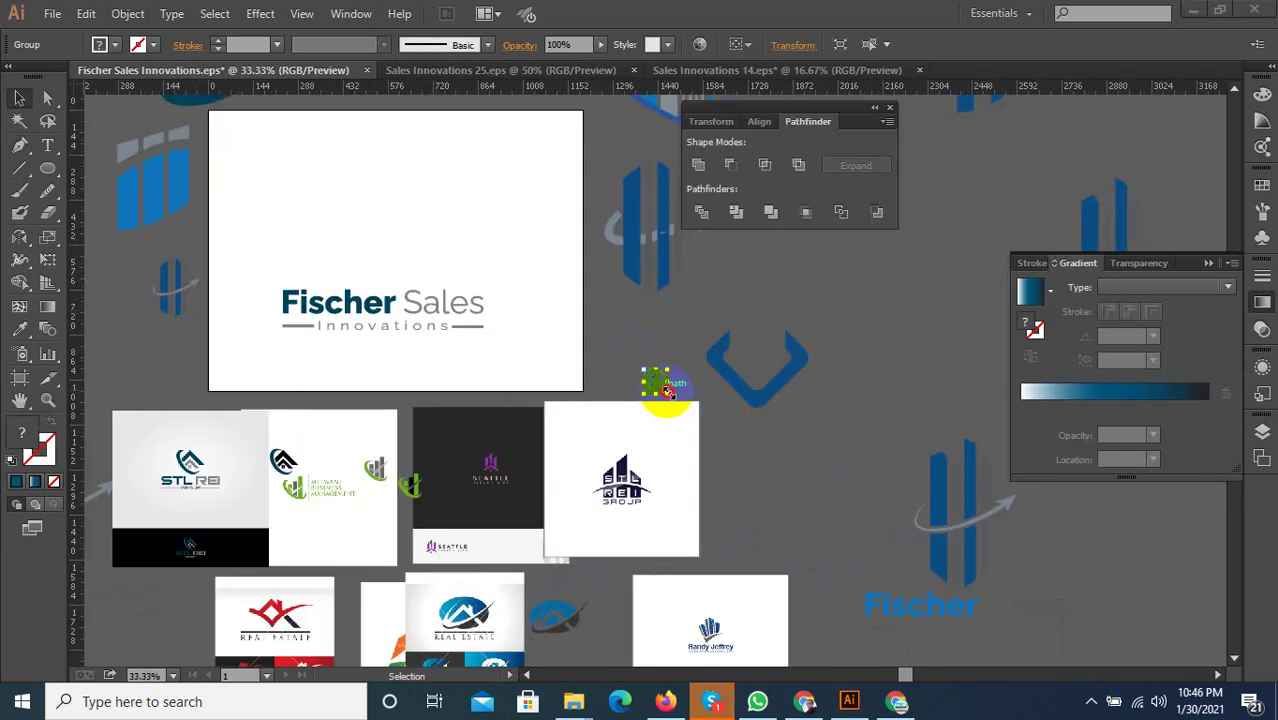
left_click(667, 392)
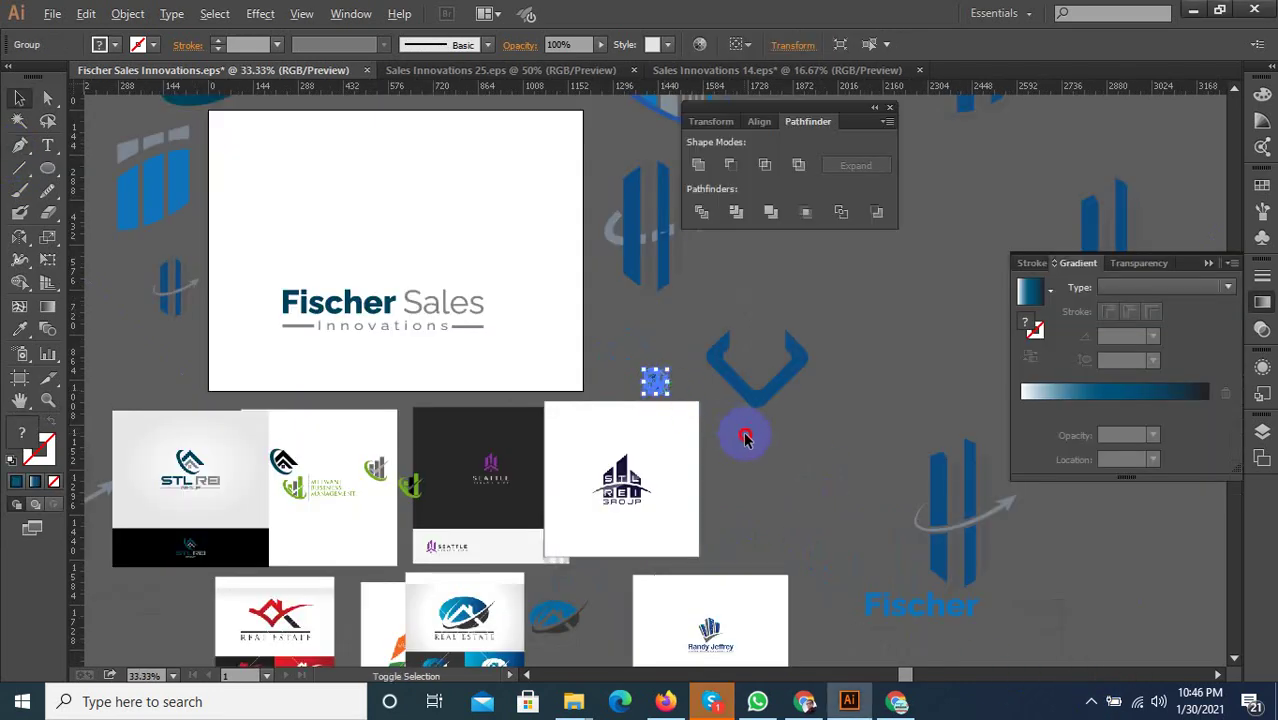
left_click_drag(667, 392, 714, 432)
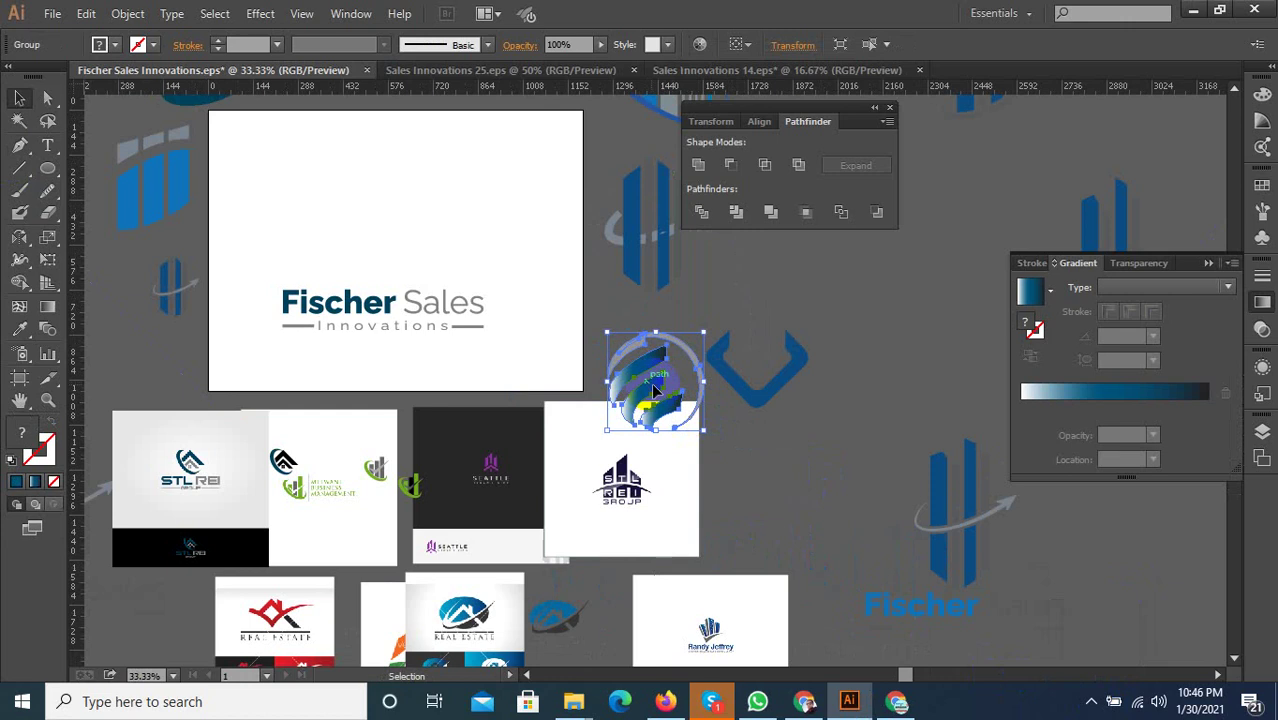
left_click_drag(655, 390, 445, 252)
scroll(540, 278, "up", 3)
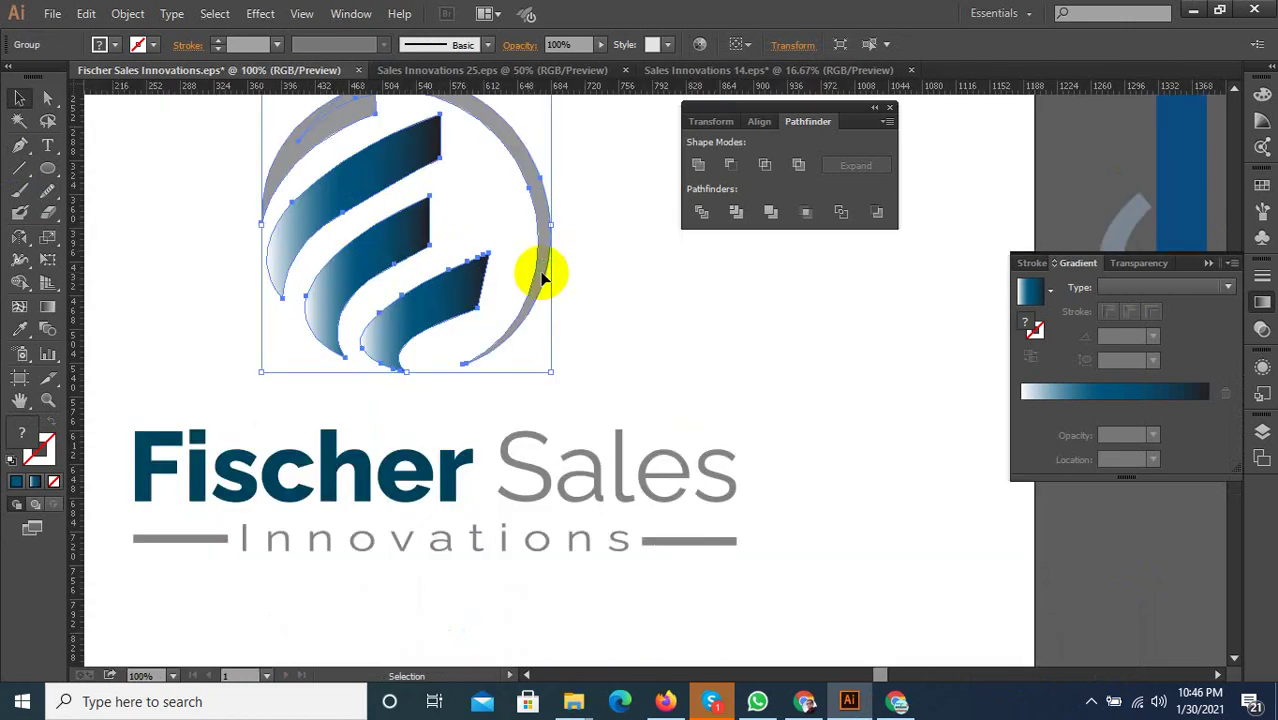
left_click_drag(548, 366, 565, 379)
scroll(585, 347, "down", 2)
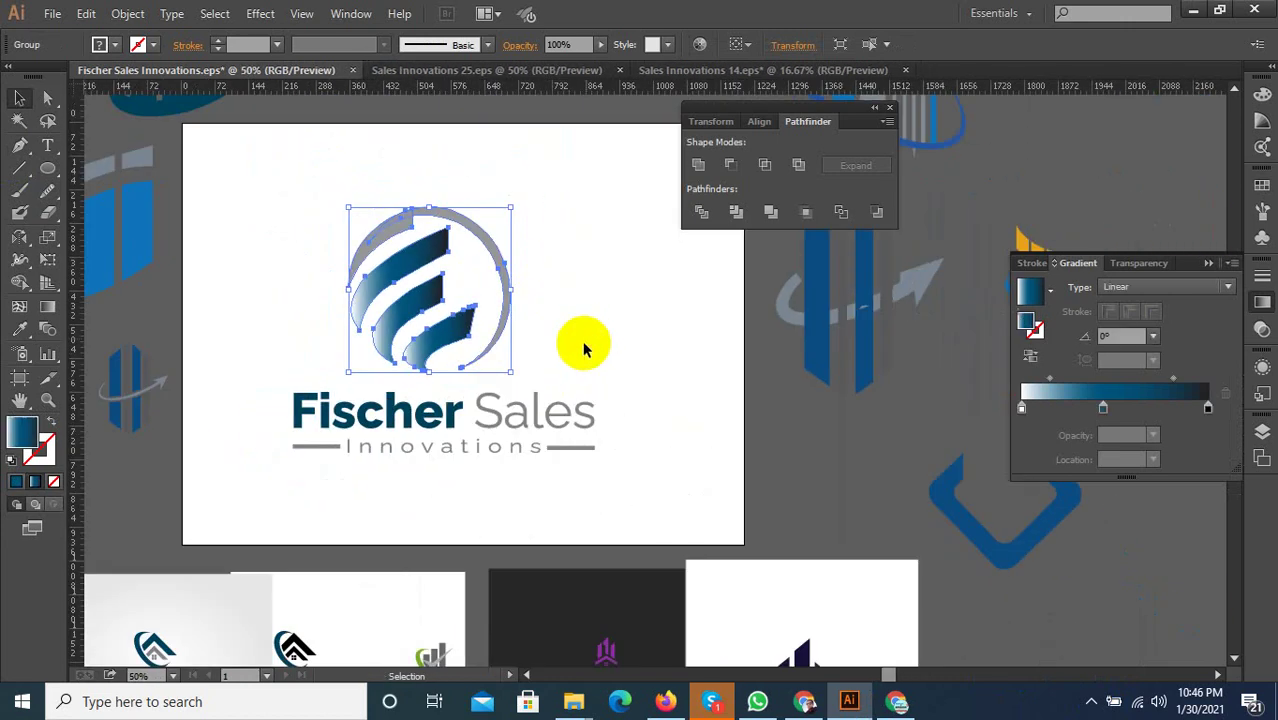
Ungroup the sphere logo and reselect all of its paths
right_click(447, 258)
left_click(470, 362)
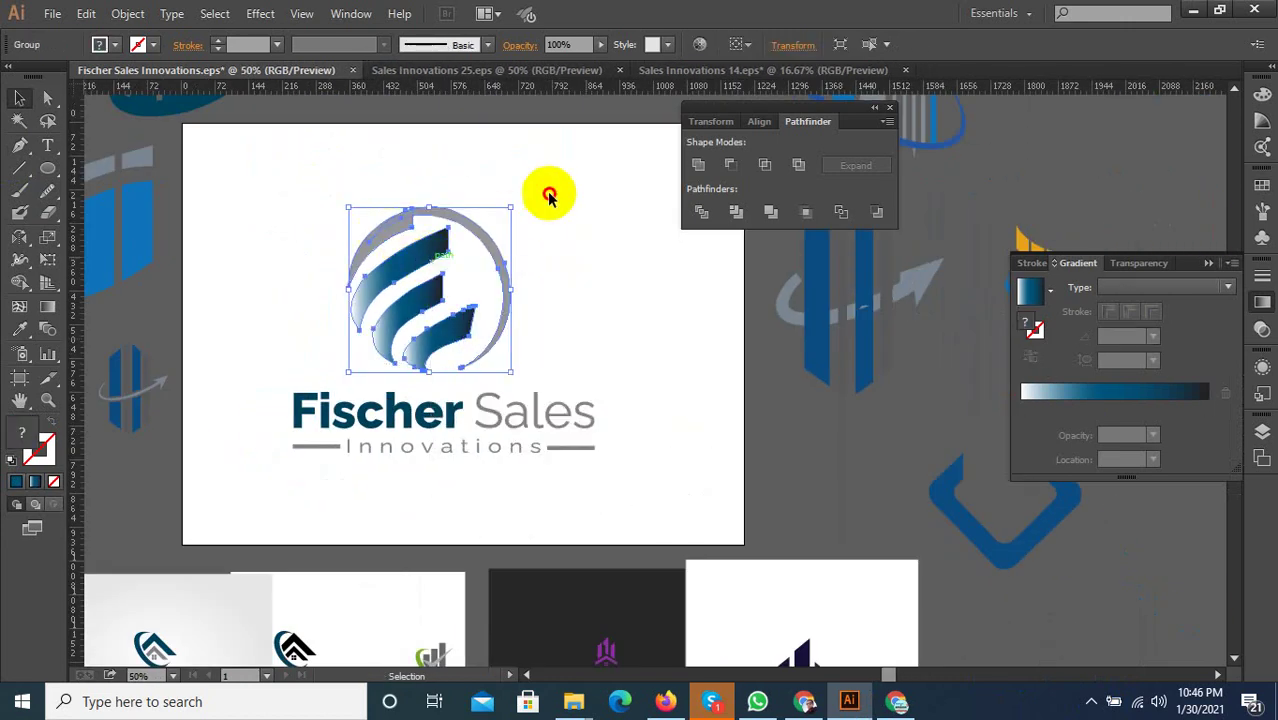
left_click_drag(549, 196, 338, 338)
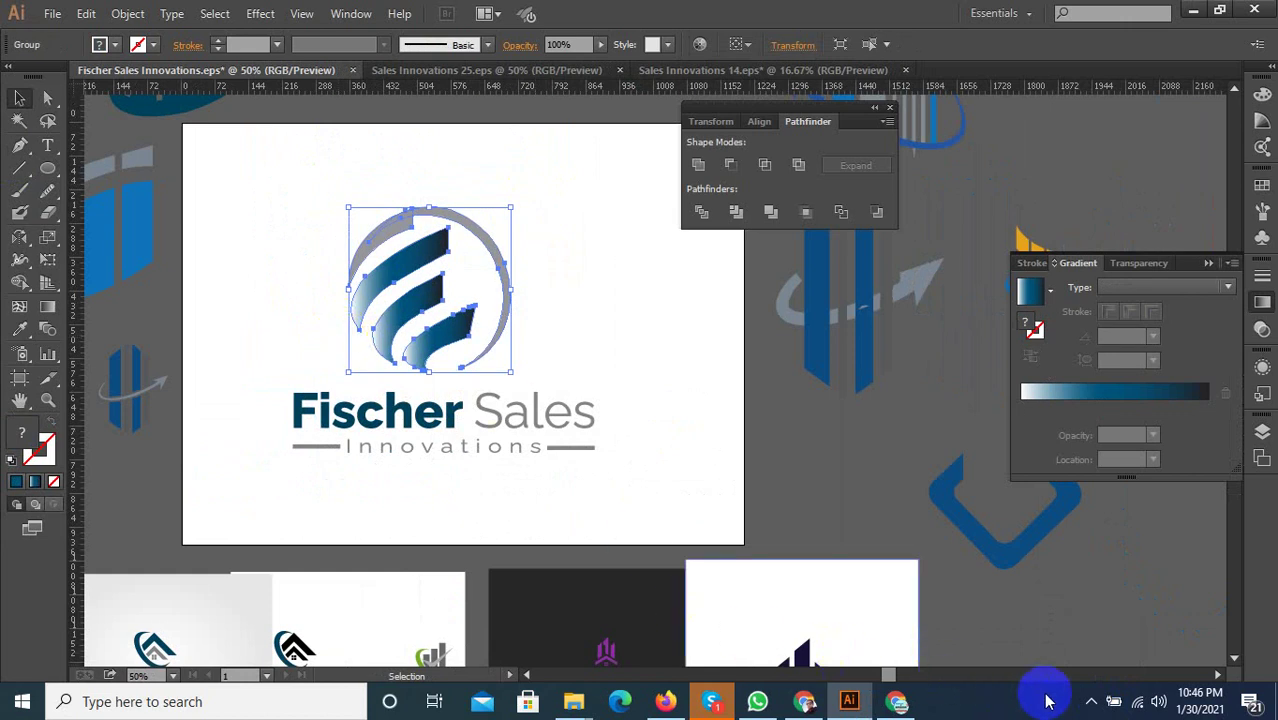
left_click(1092, 703)
left_click(440, 365)
scroll(440, 365, "up", 1)
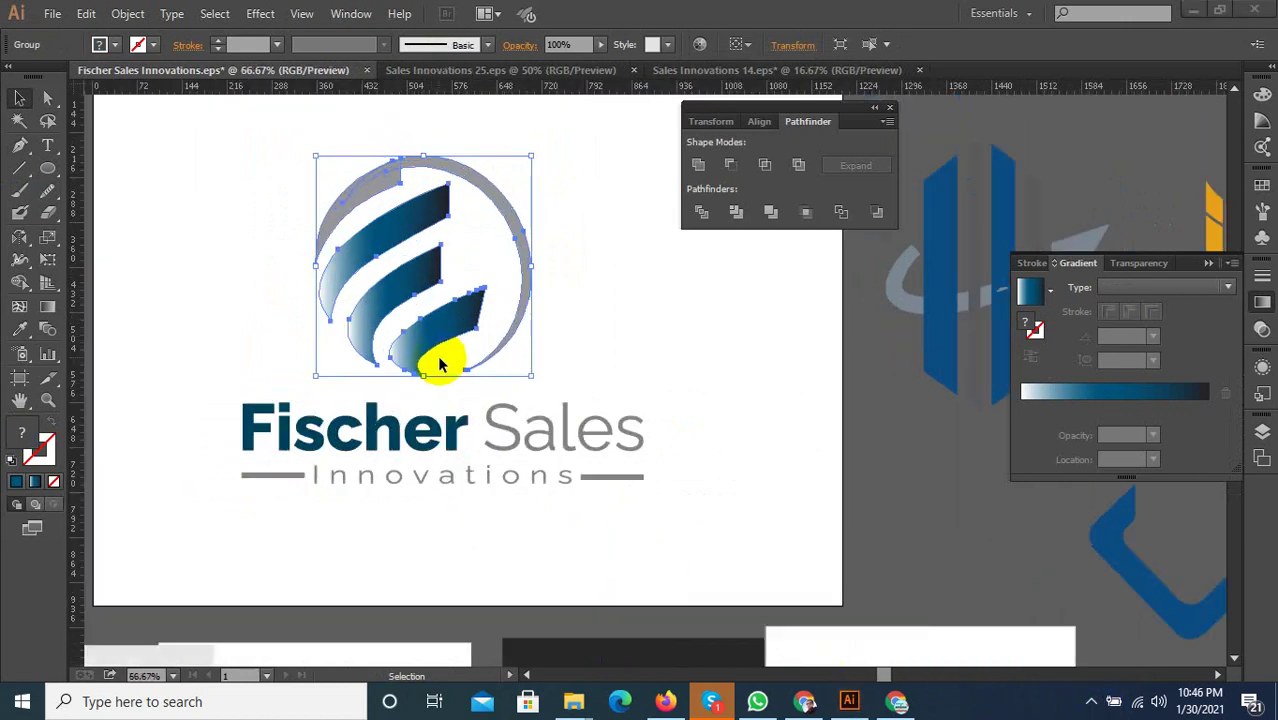
right_click(455, 300)
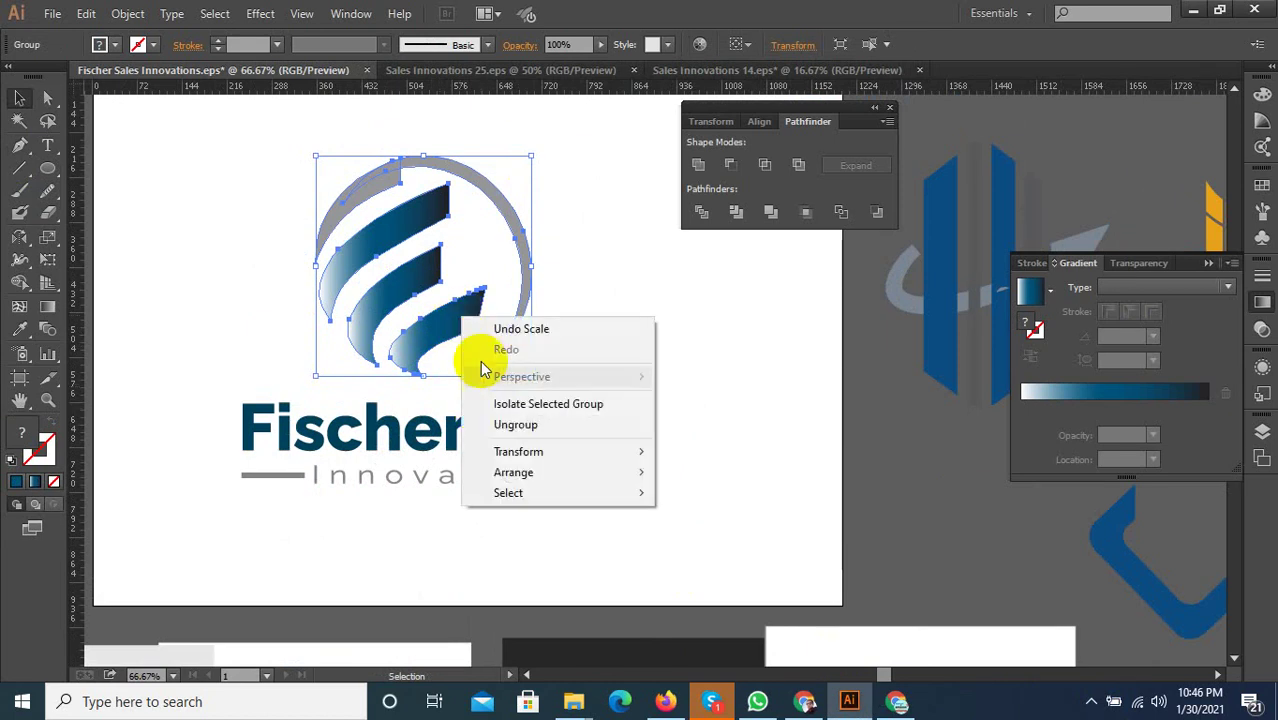
left_click(434, 357)
scroll(434, 357, "down", 2)
scroll(530, 298, "up", 1)
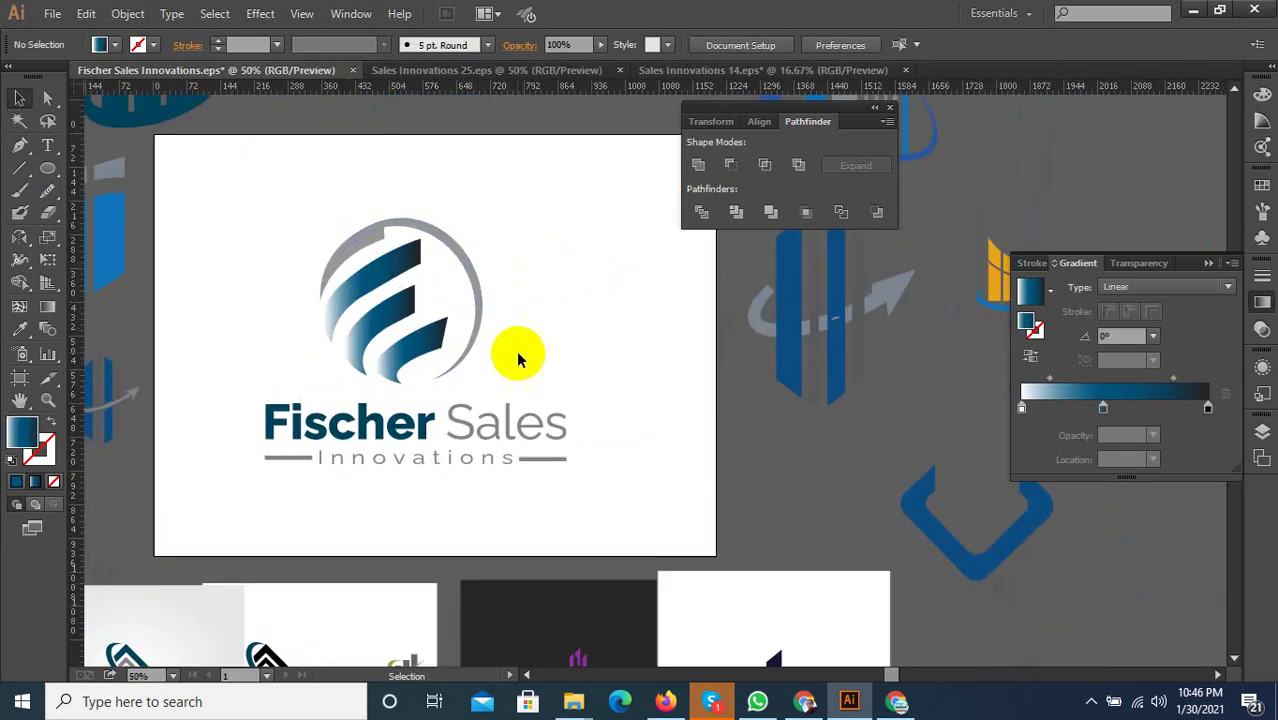
Scale the circular logo icon up from its centre
left_click_drag(513, 348, 314, 228)
mouse_move(483, 385)
left_mouse_down()
mouse_move(503, 405)
mouse_move(440, 435)
left_mouse_up()
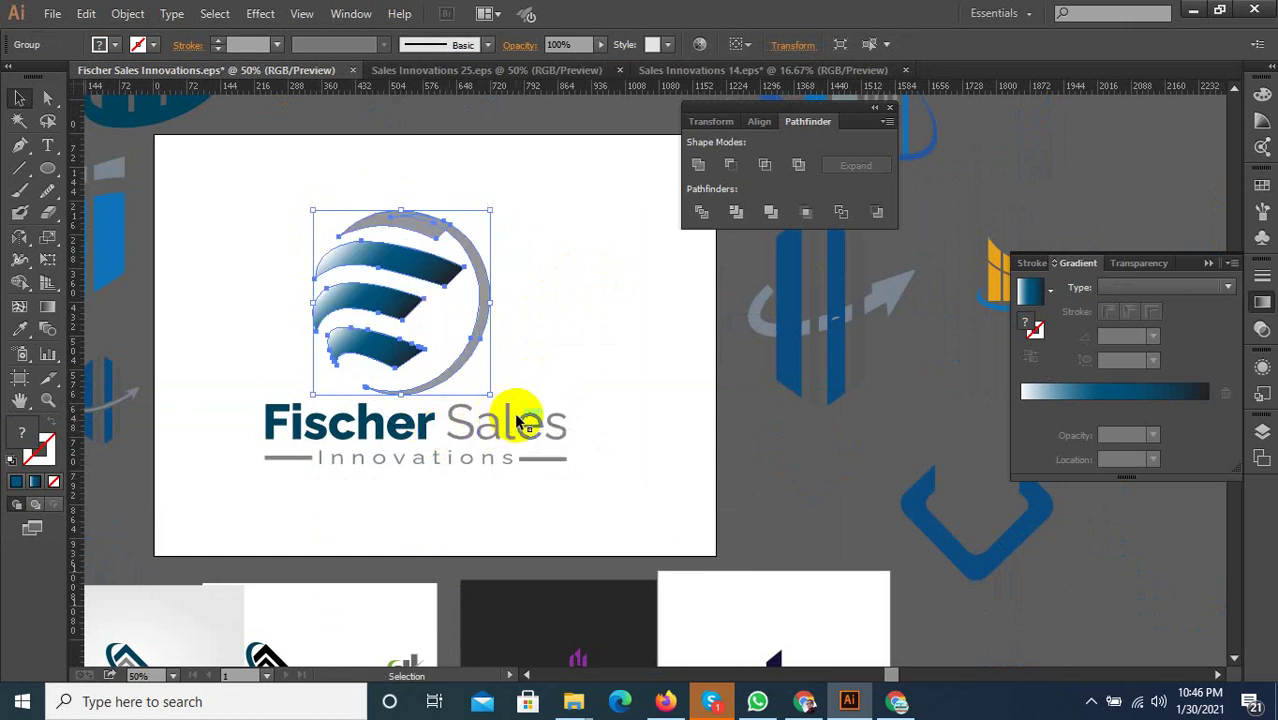
key("a")
key("ctrl+z")
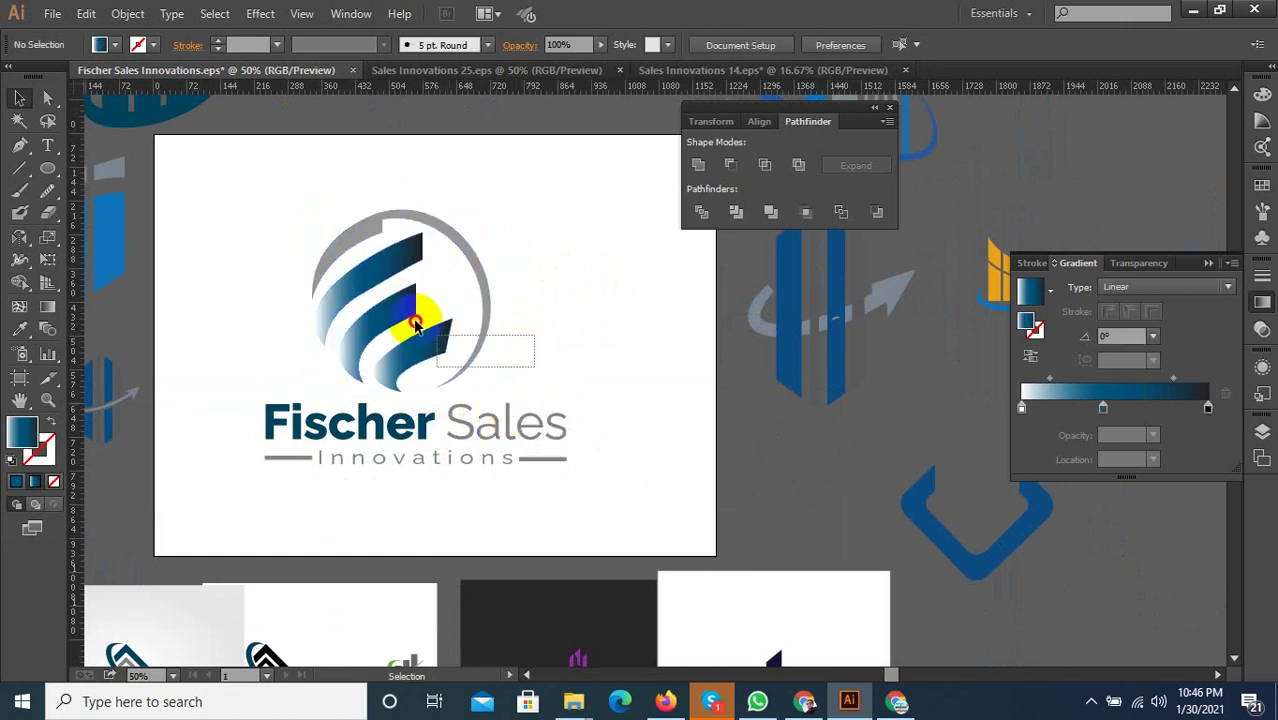
Centre the icon horizontally over the Fischer Sales Innovations text, then deselect
right_click(372, 271)
left_click(556, 228)
left_click_drag(556, 228, 342, 505)
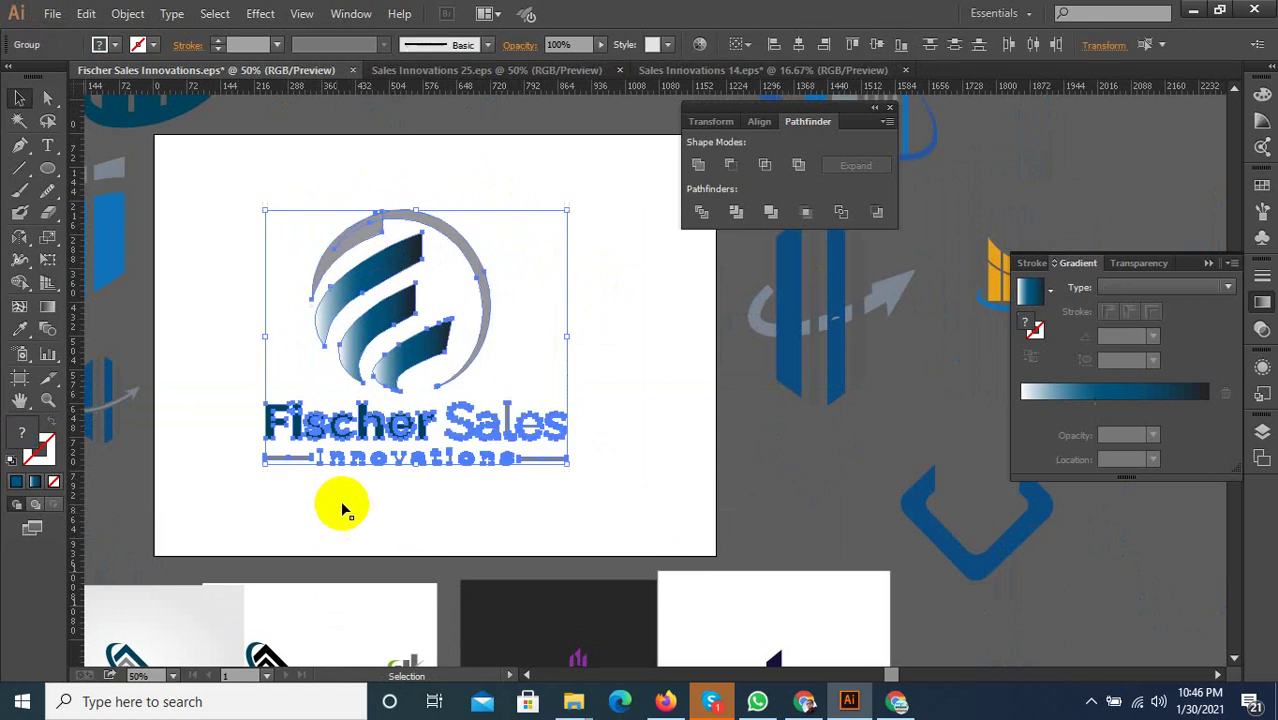
left_click(790, 47)
left_click(580, 243)
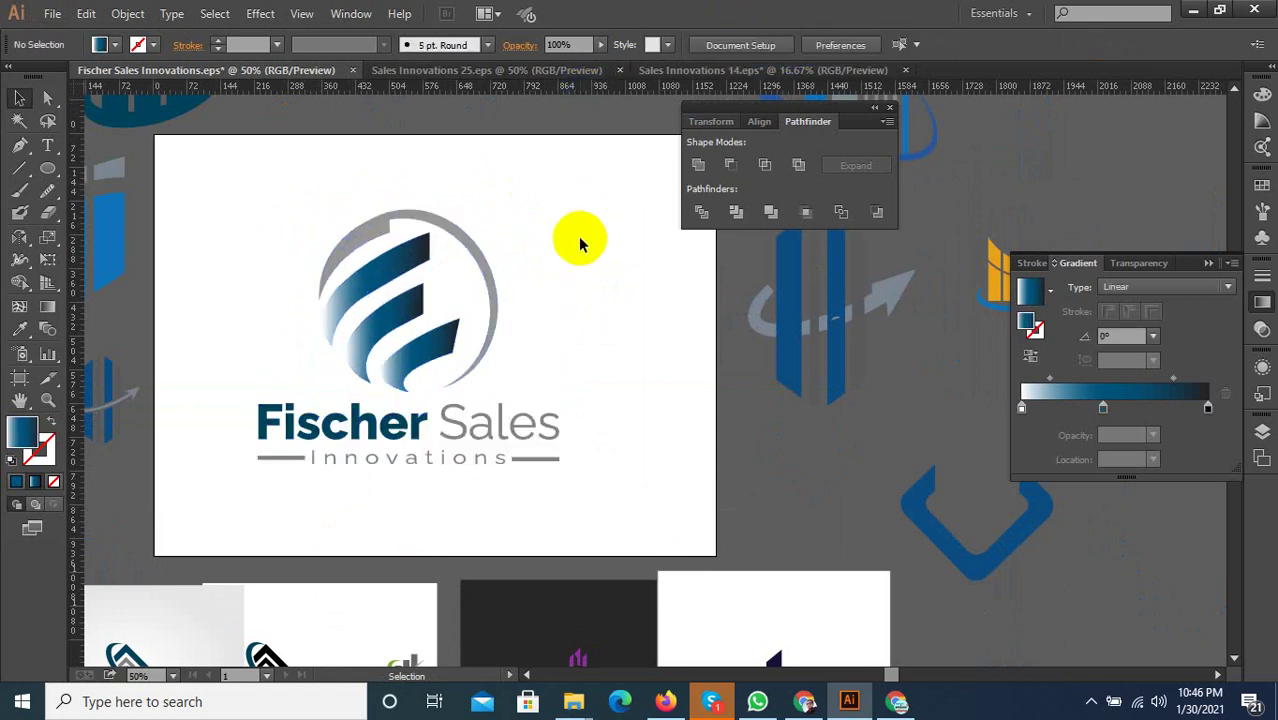
Cancel Save As and accept the Save for Web export settings
key("ctrl+shift+s")
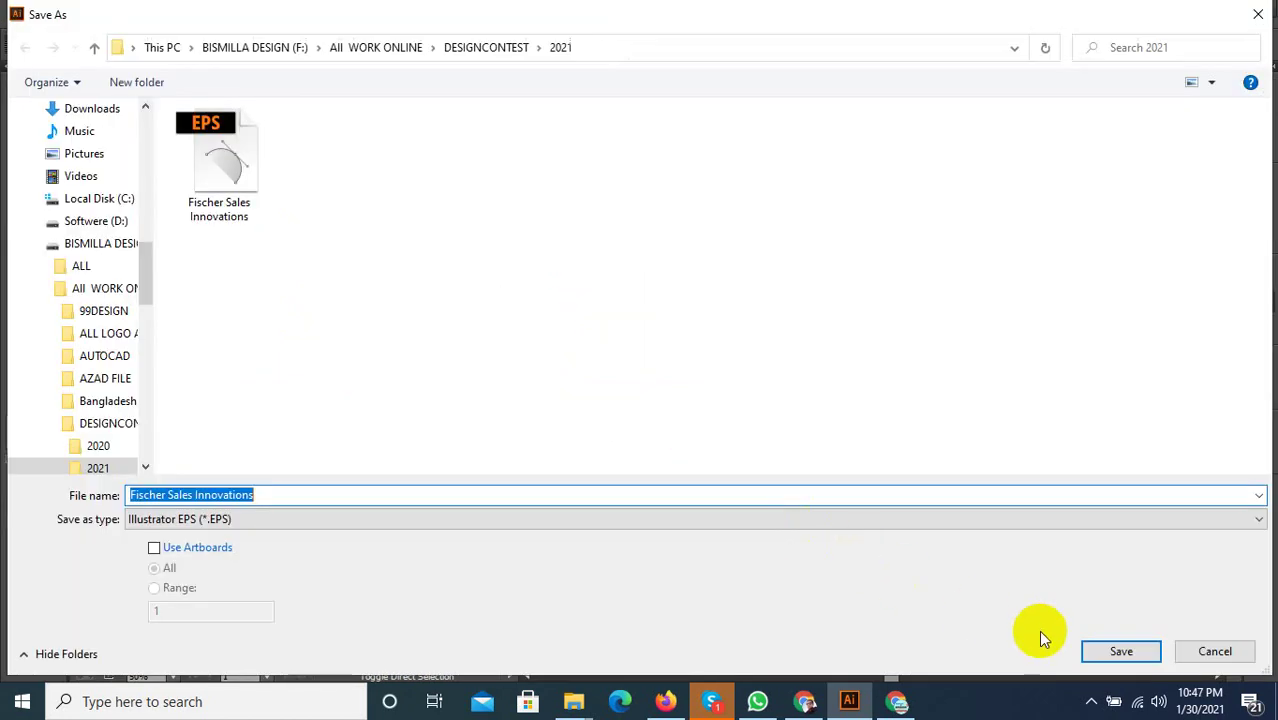
left_click(1190, 648)
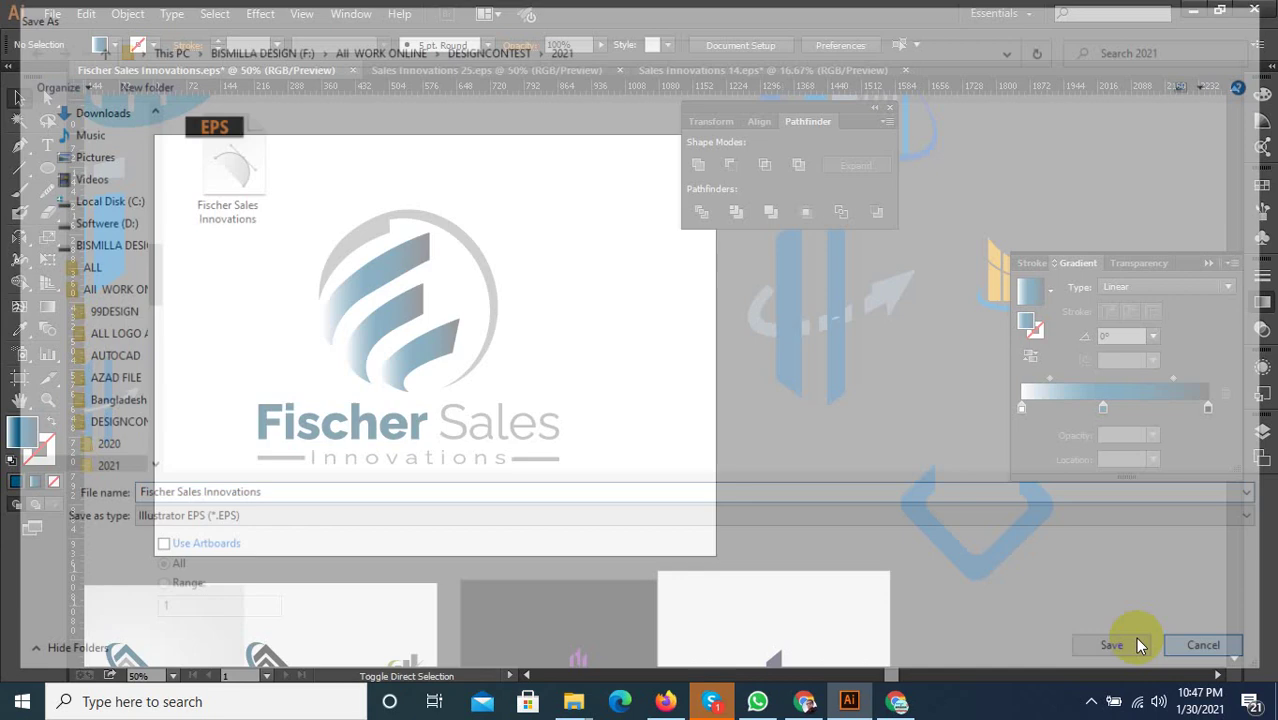
key("ctrl+alt+shift+s")
left_click(980, 625)
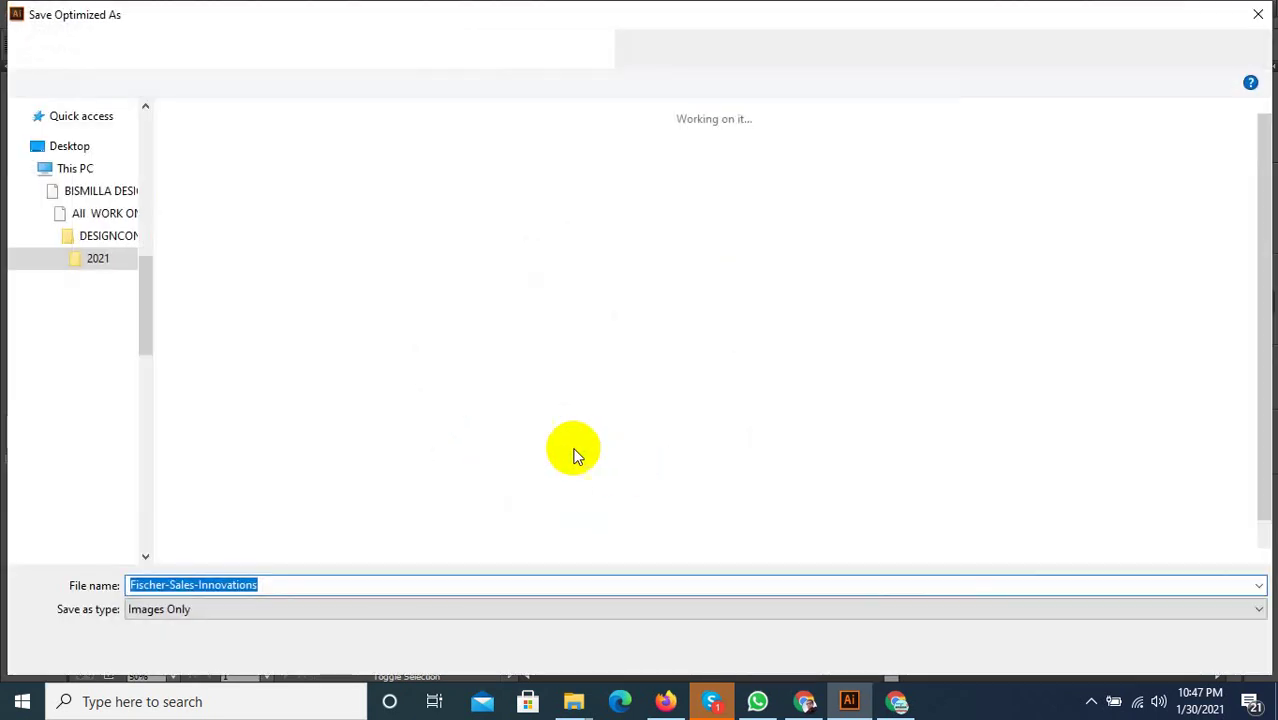
Save the web image as Fischer-Sales-Innovations-27, then select the logo icon
left_click(875, 410)
right_click(875, 410)
left_click(288, 586)
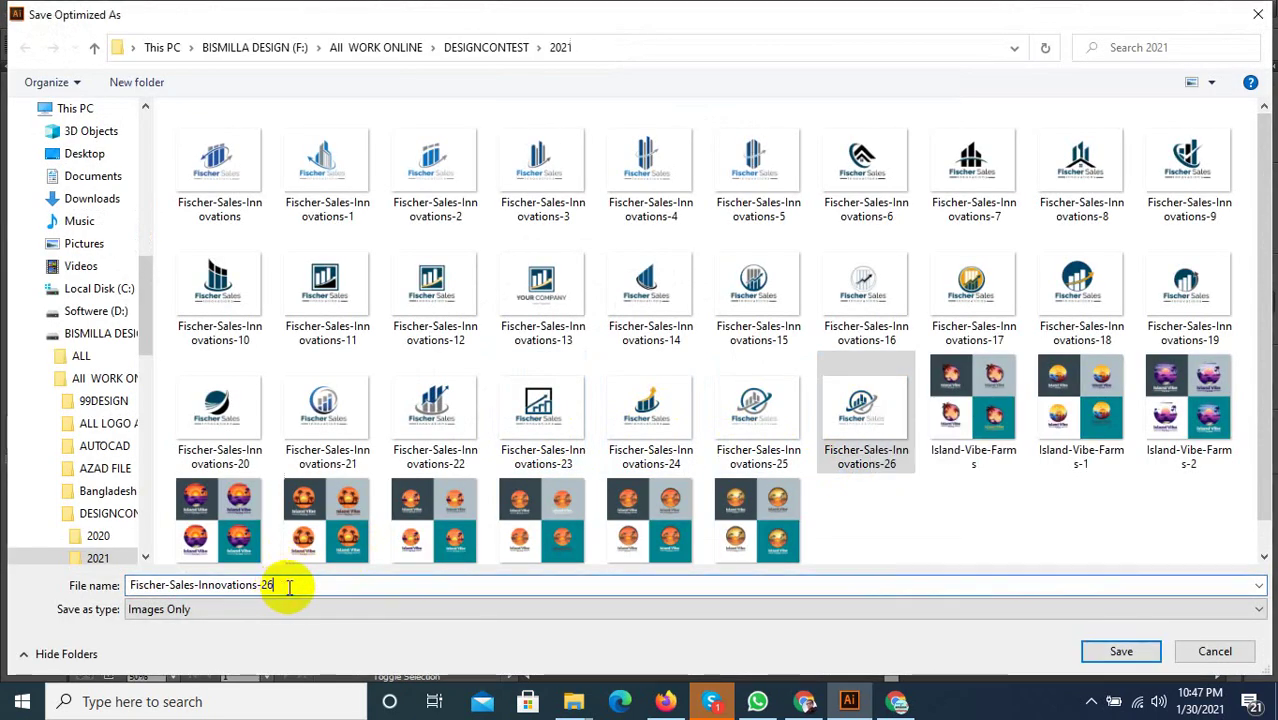
left_click_drag(268, 584, 336, 580)
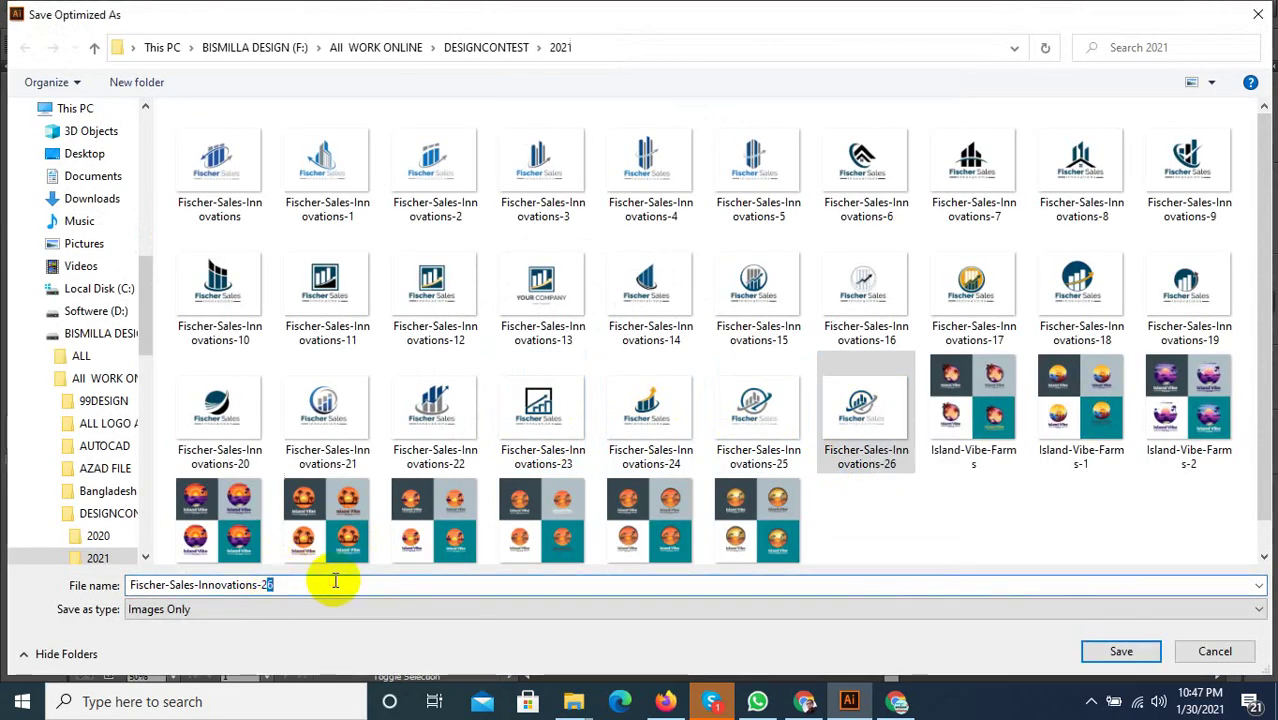
type("7")
left_click(1118, 650)
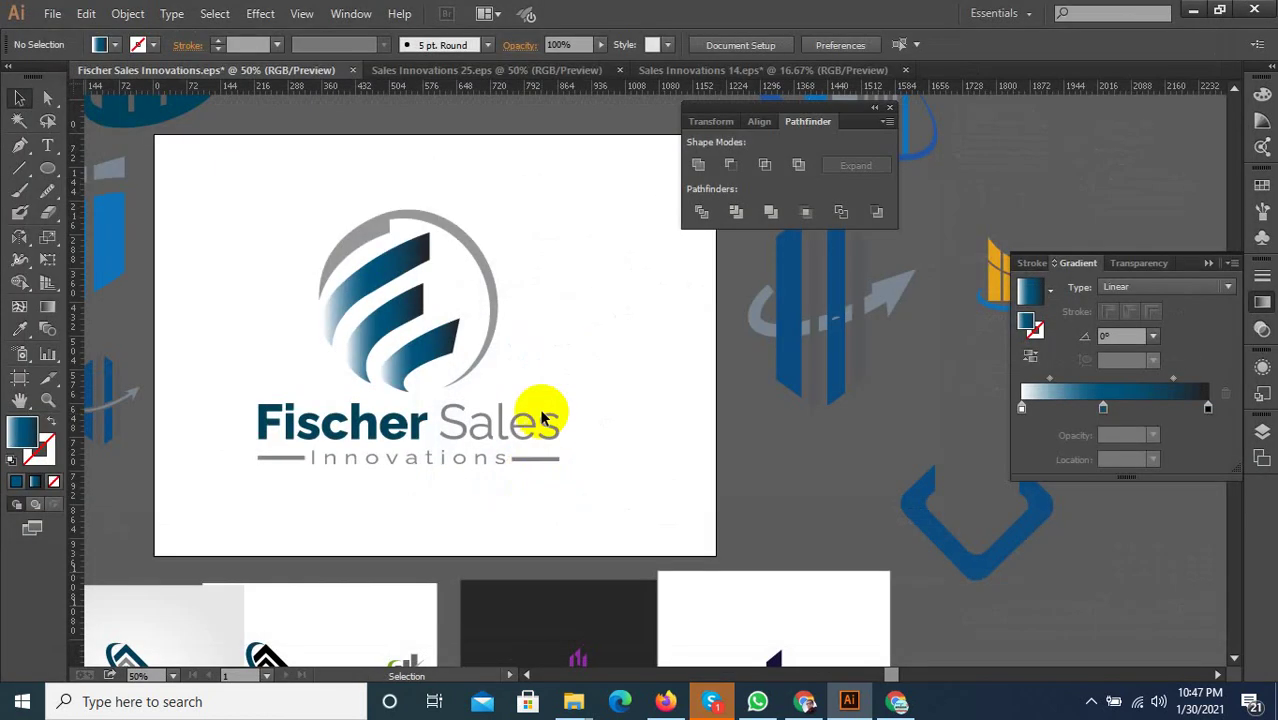
left_click_drag(553, 352, 172, 172)
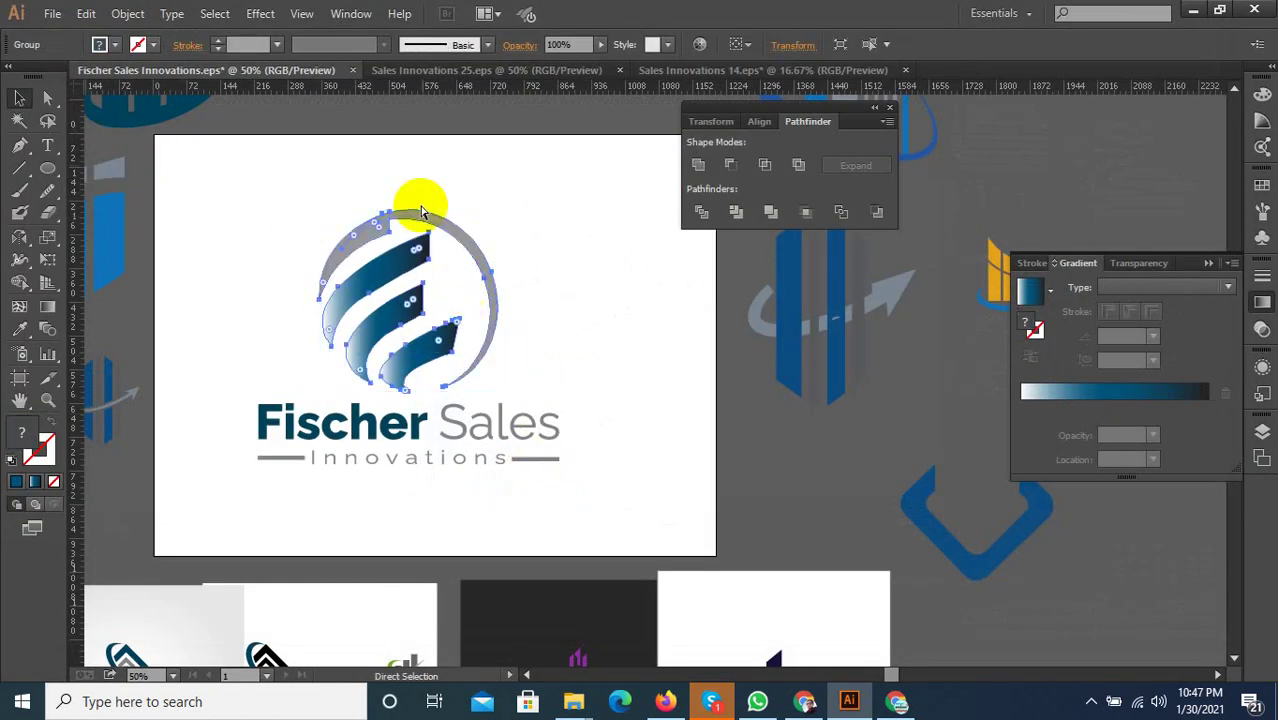
In Sales Innovations 25, replace the bar-chart icon with the pasted striped circle above YOUR COMPANY
left_click(434, 72)
left_click(380, 444)
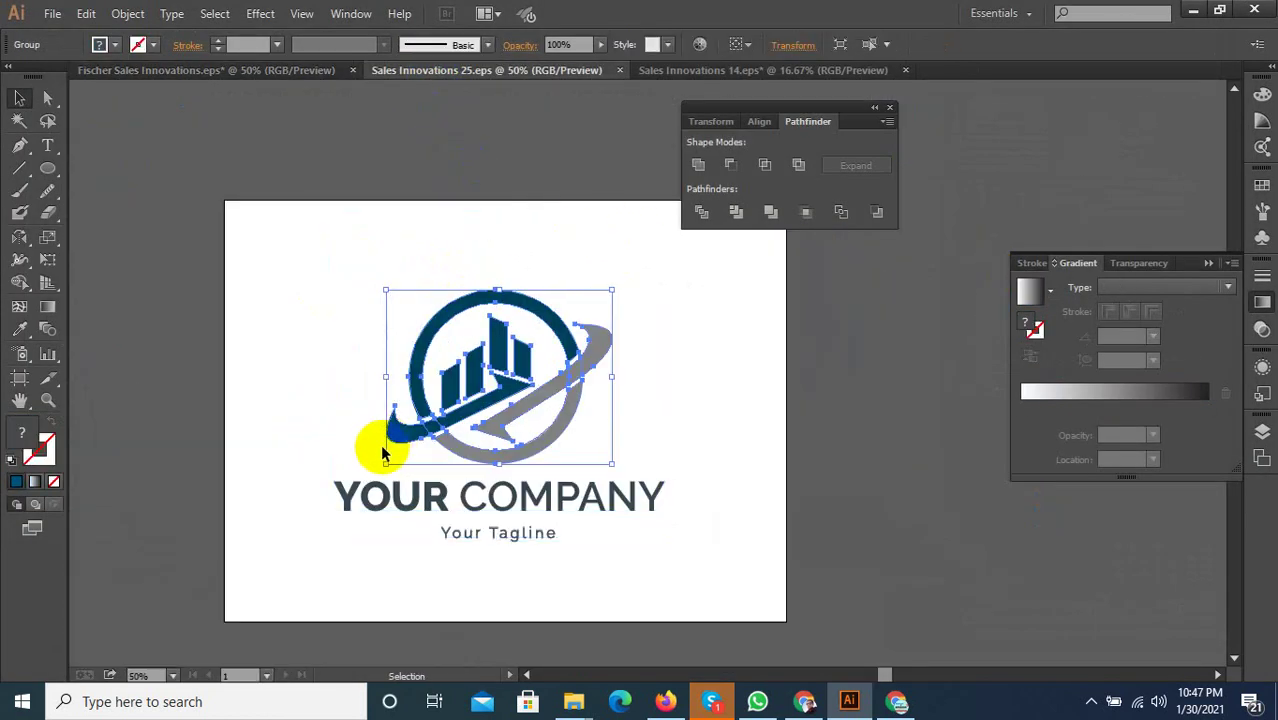
key("Delete")
key("ctrl+v")
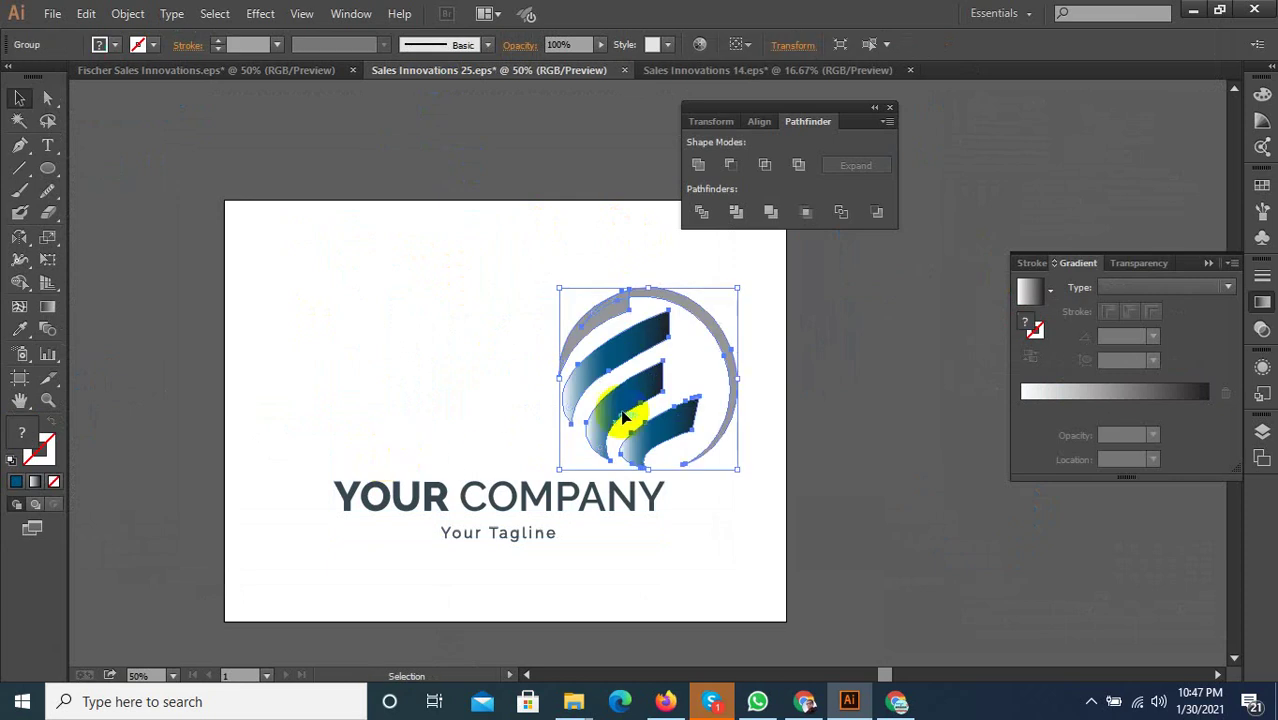
left_click_drag(634, 393, 489, 390)
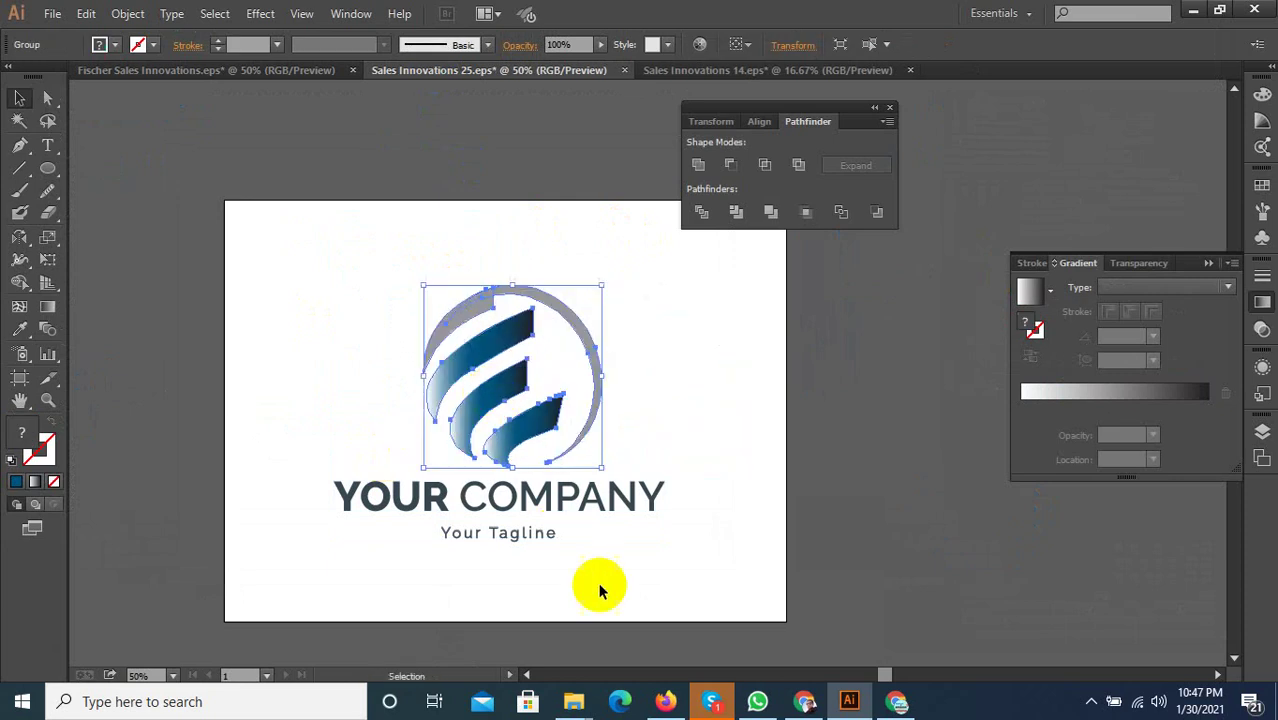
key("a")
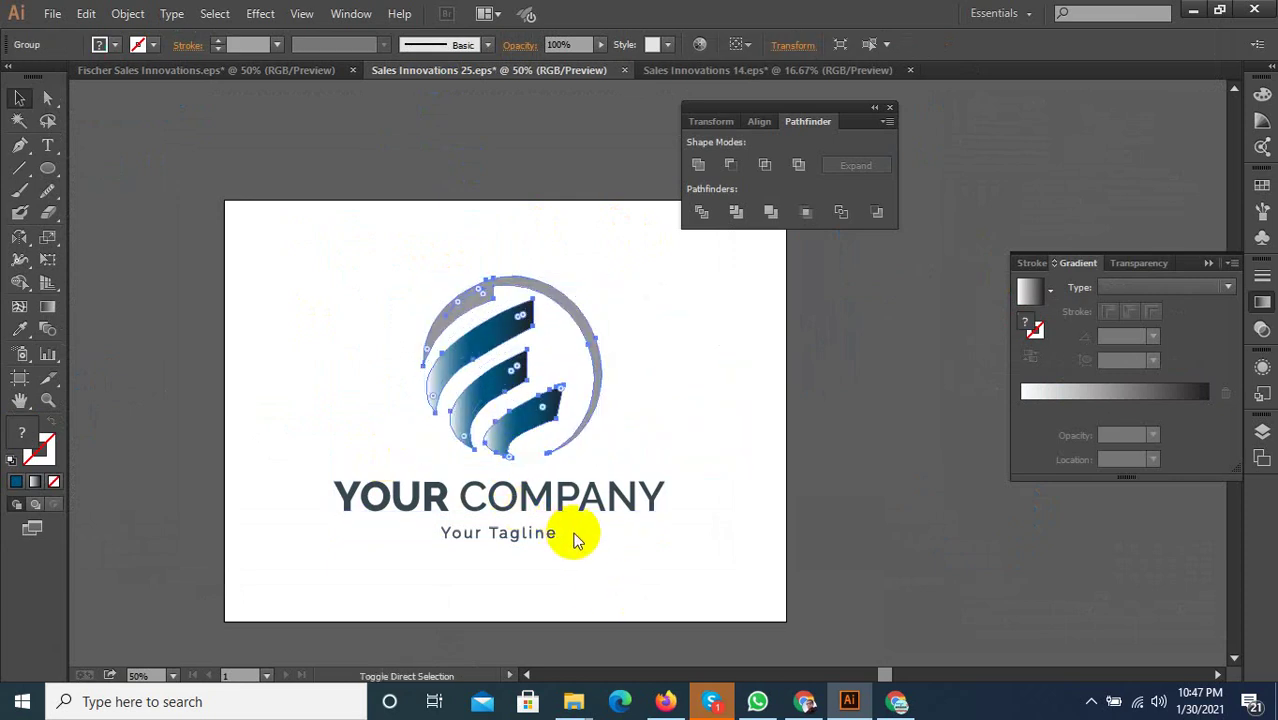
Save the document as the EPS file Sales Innovations 26
key("ctrl+shift+s")
left_click(224, 494)
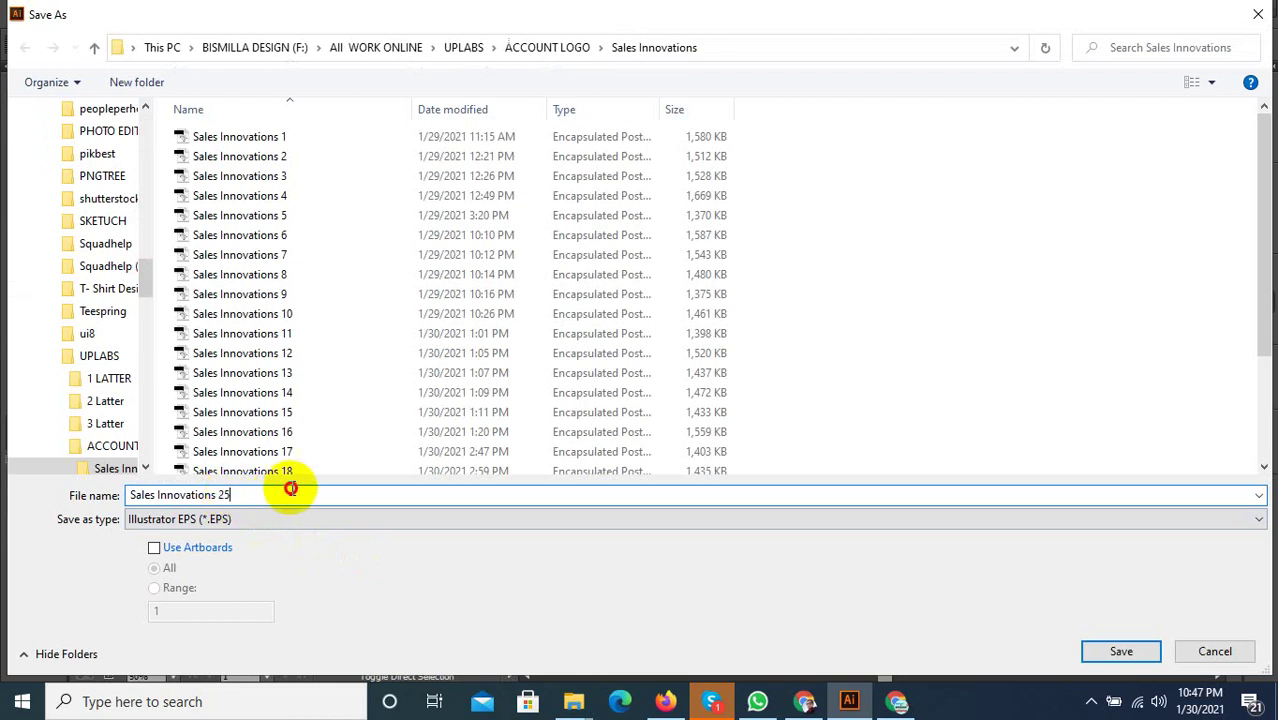
left_click(329, 494)
type("6")
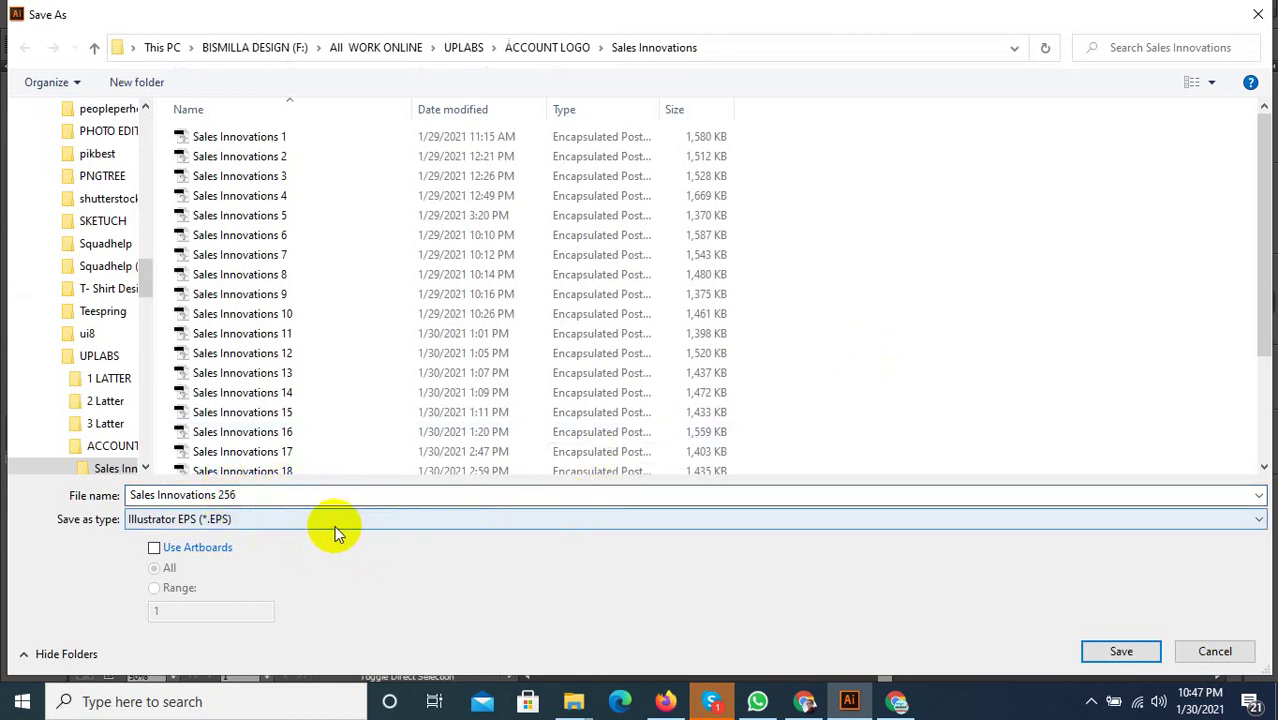
double_click(237, 494)
type("26")
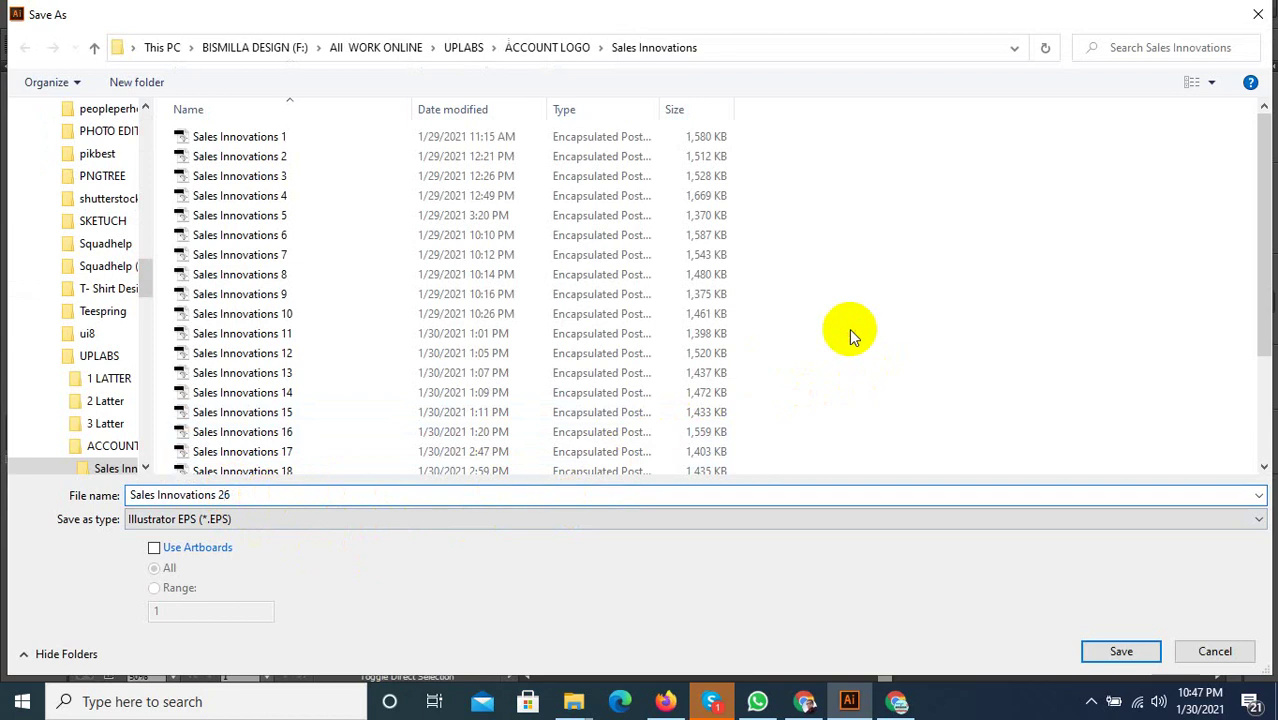
left_click(1156, 649)
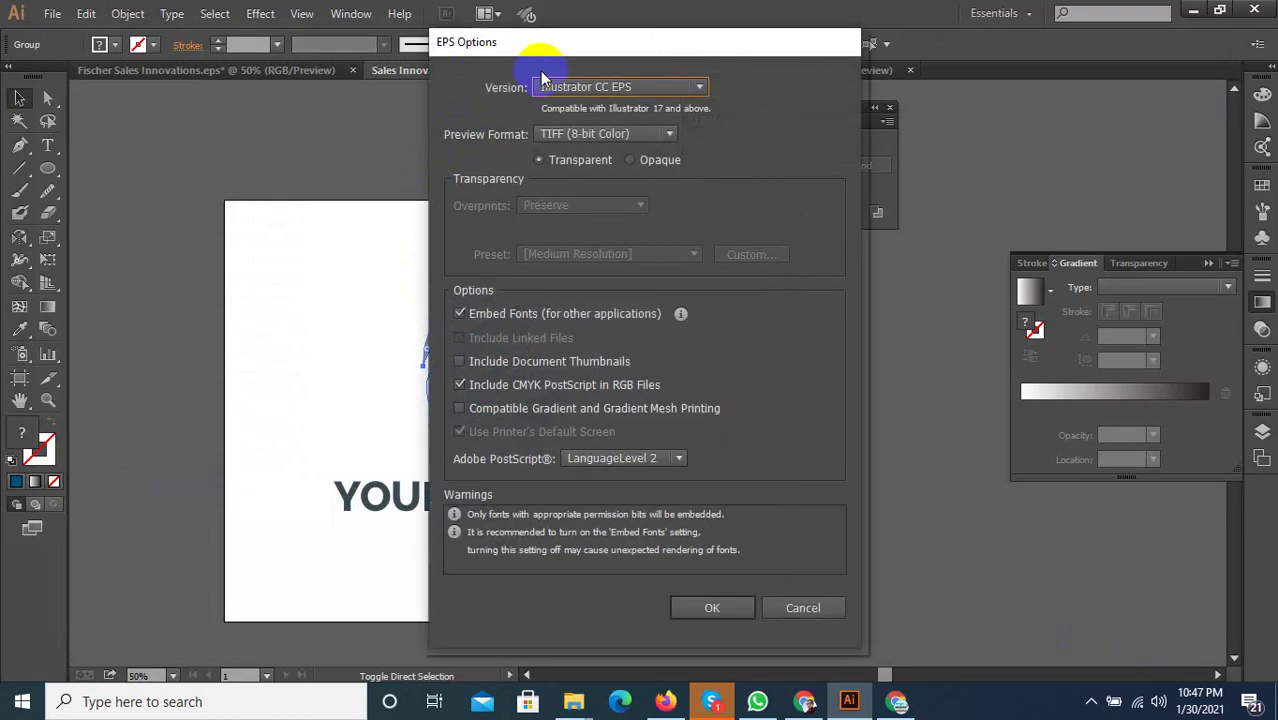
left_click(710, 603)
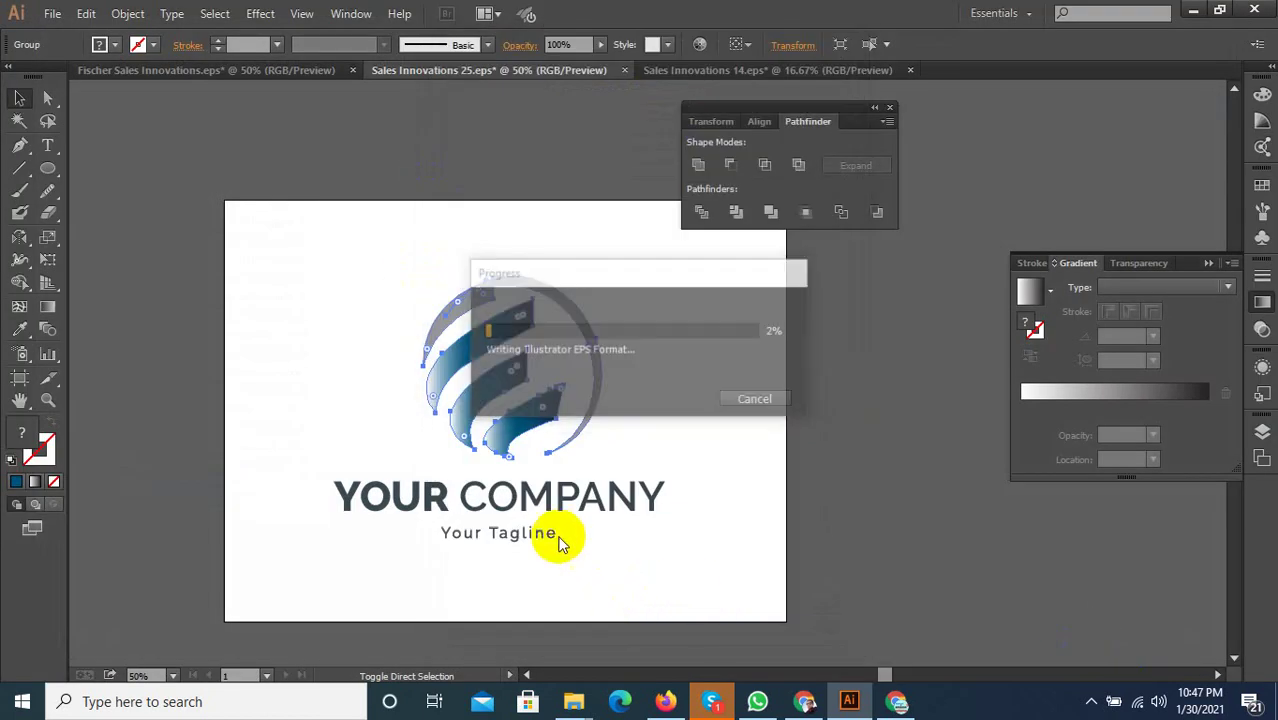
Paste the logo into Sales Innovations 14, enlarge it and convert its text to outlines
left_click(708, 72)
key("ctrl+v")
left_click_drag(622, 365, 556, 268)
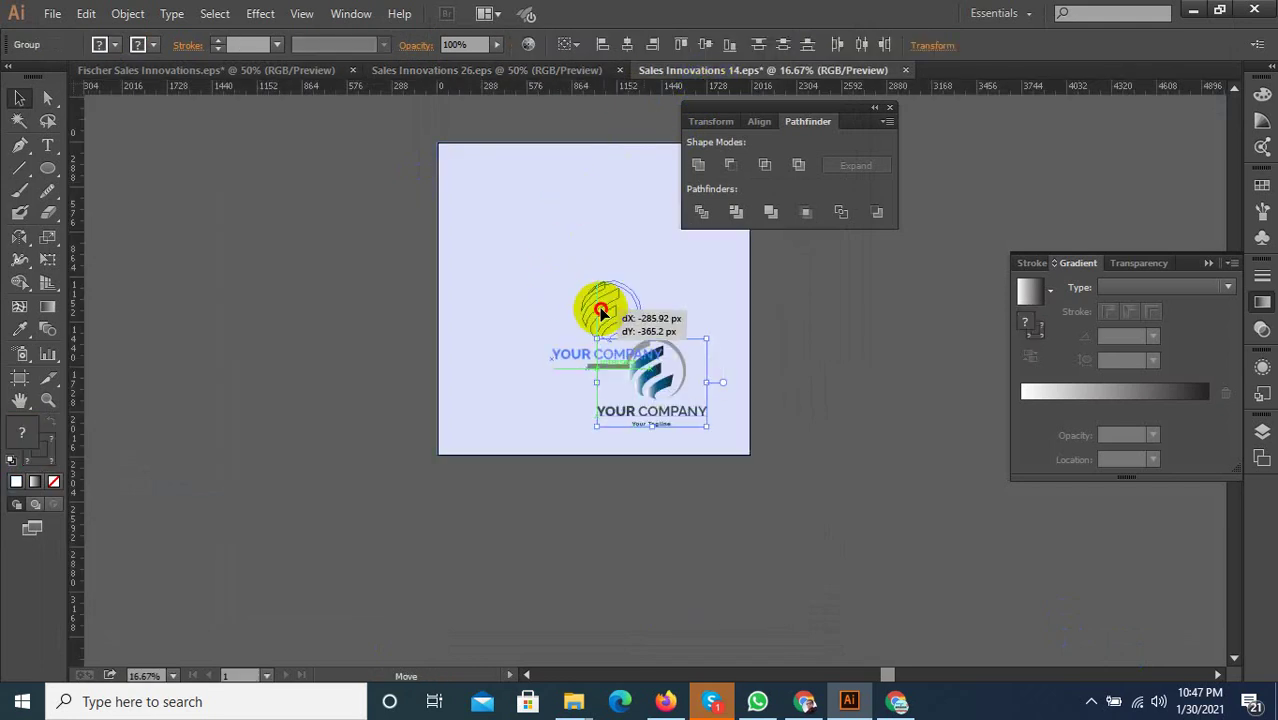
left_click_drag(638, 336, 671, 363)
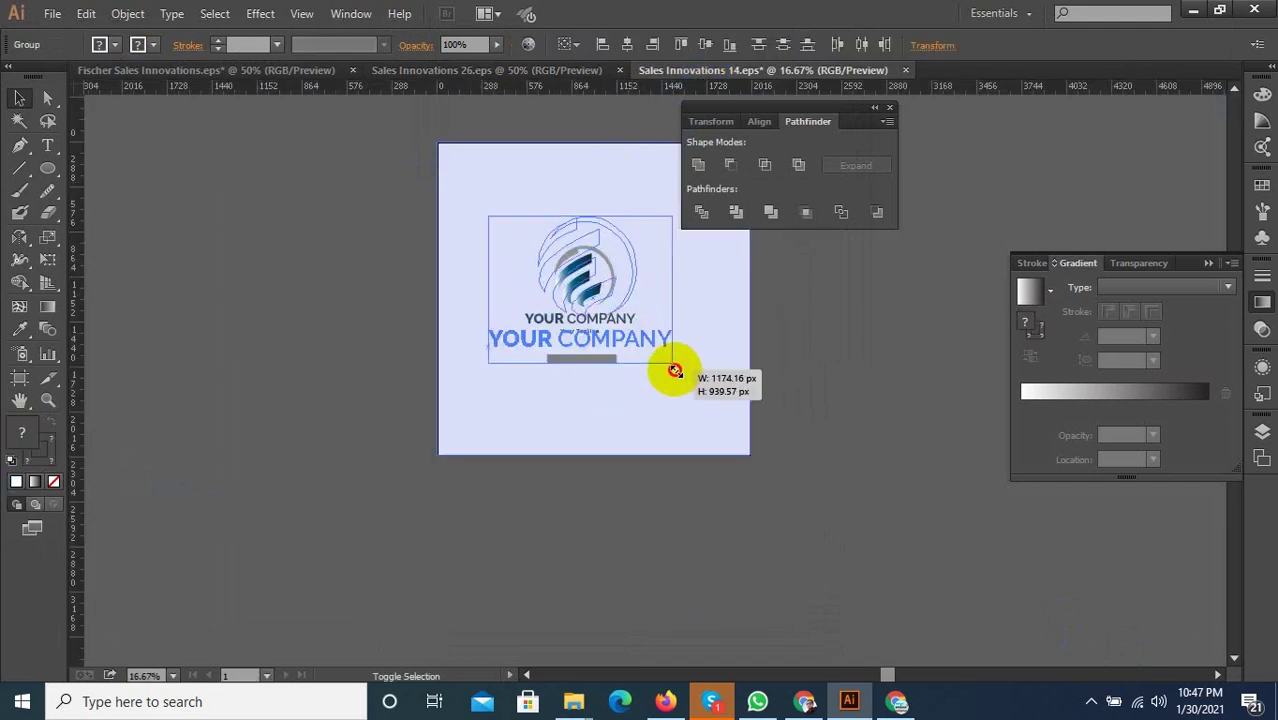
left_click(172, 14)
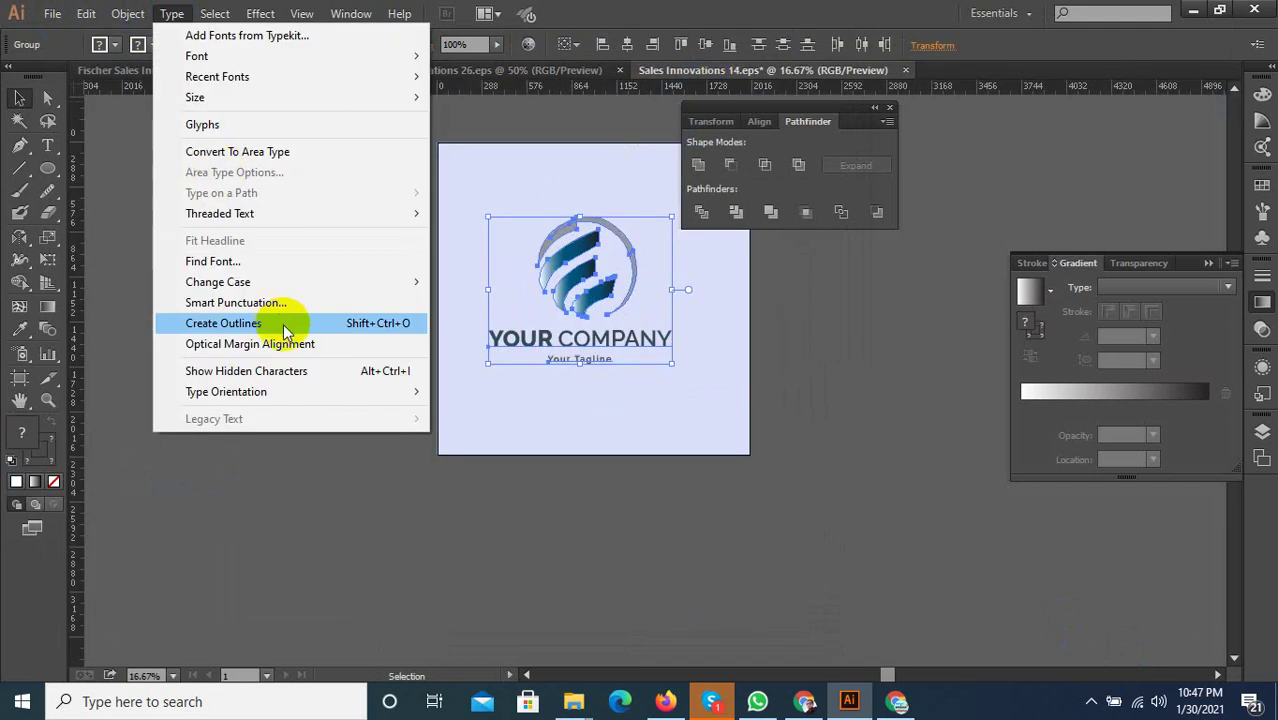
left_click(334, 323)
Save as Sales Innovations 15 in Illustrator 10 EPS format, then delete the artwork
key("ctrl+shift+s")
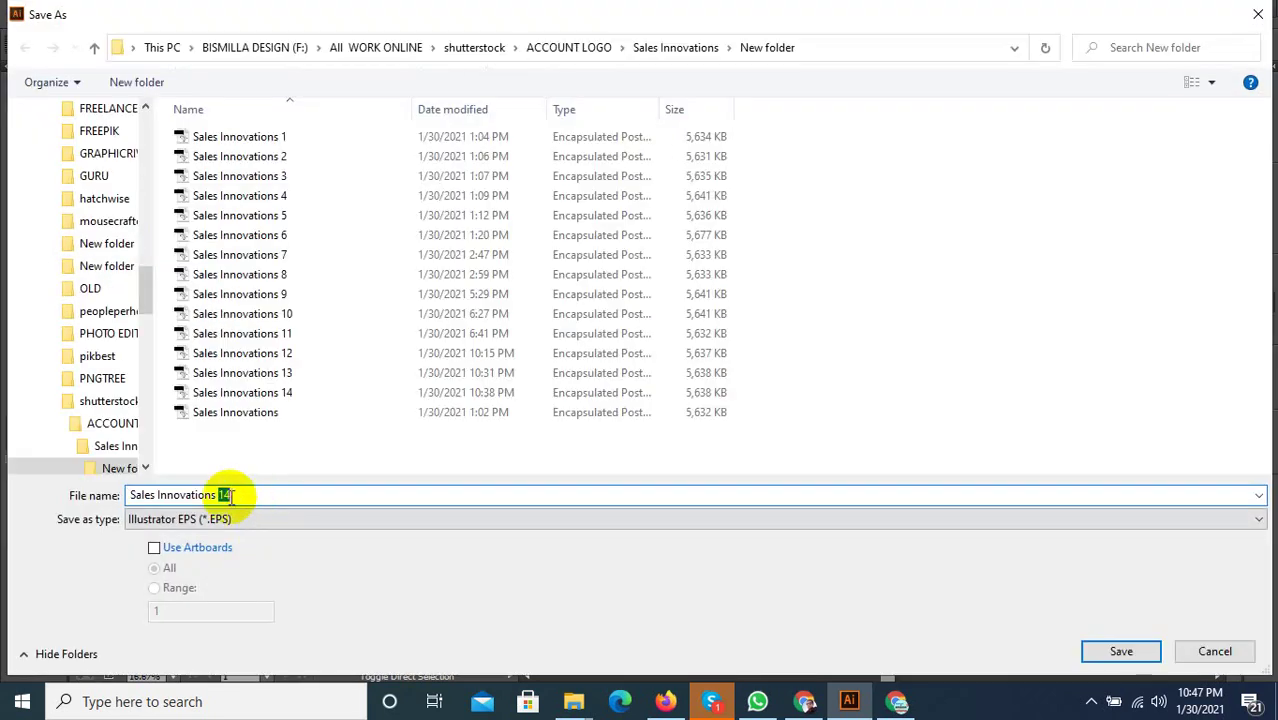
left_click(228, 495)
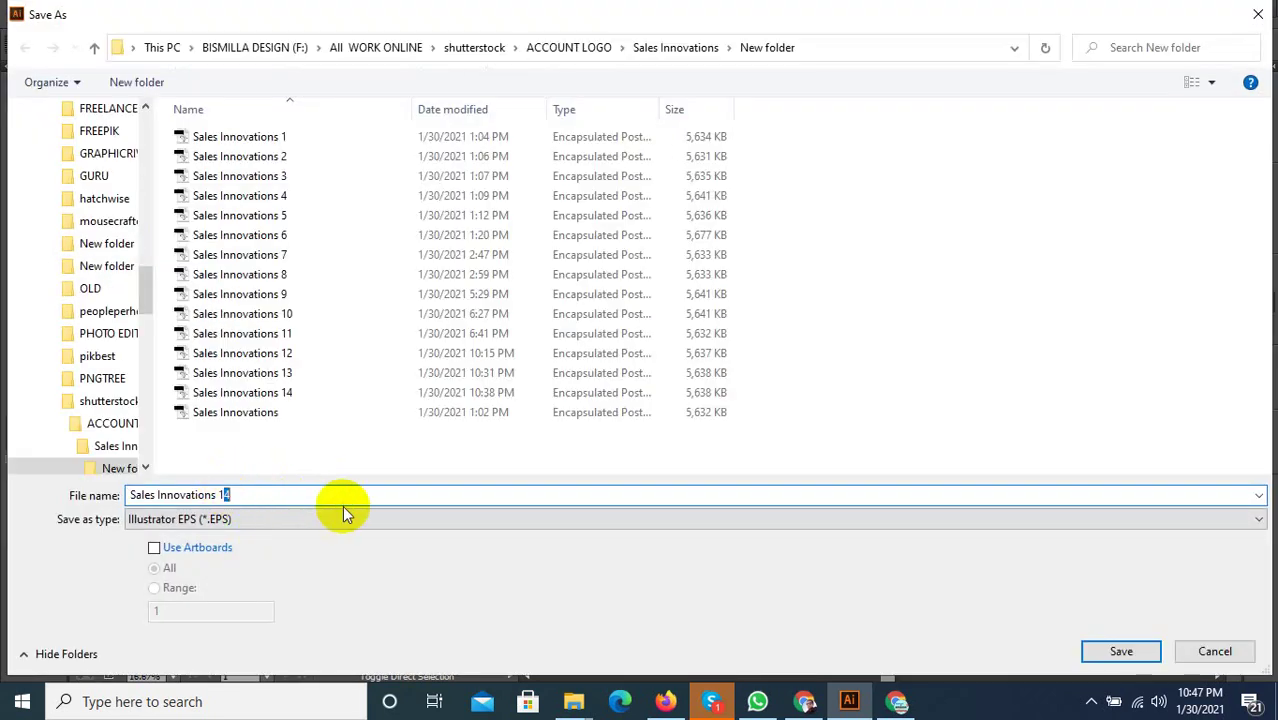
type("15")
left_click(1116, 651)
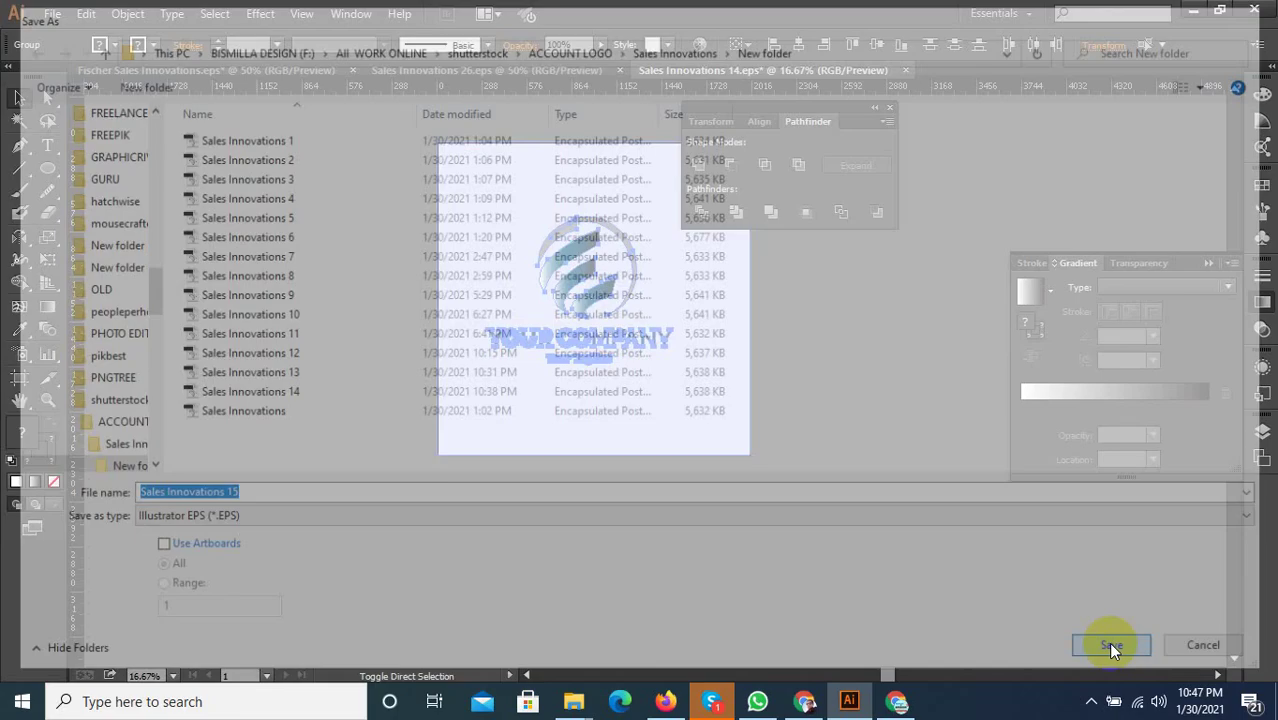
left_click(645, 88)
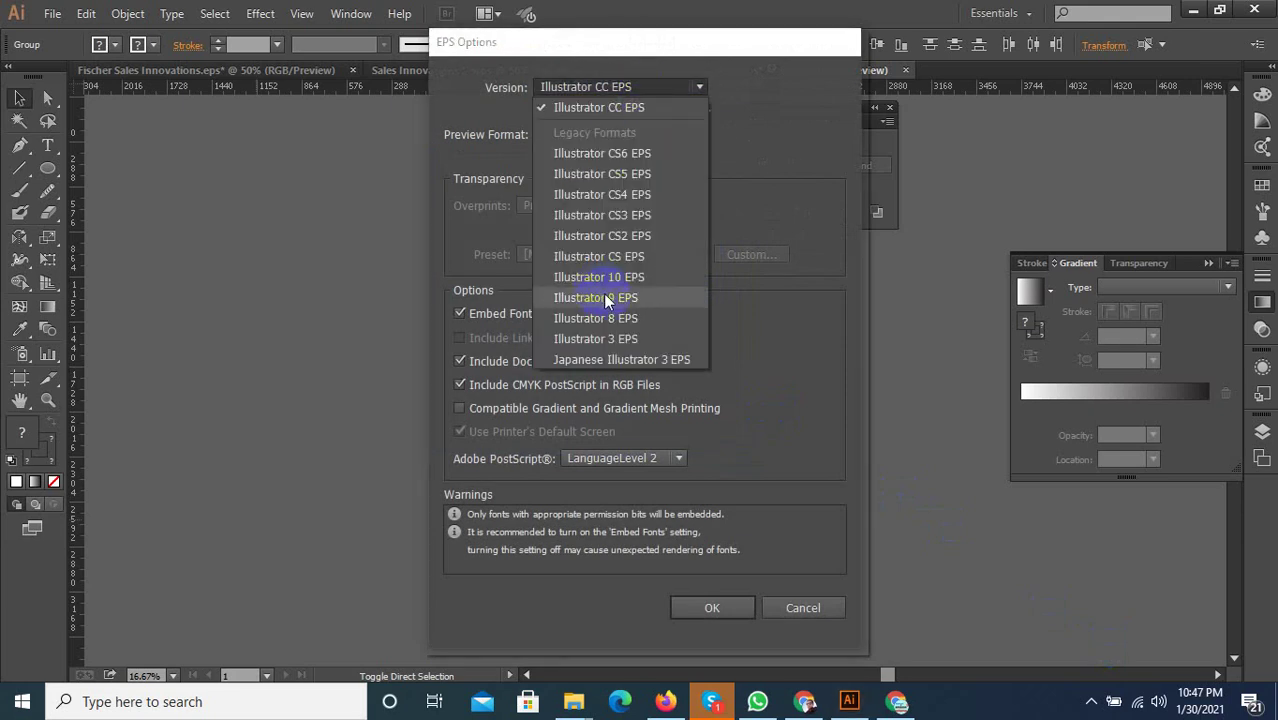
left_click(625, 277)
left_click(720, 590)
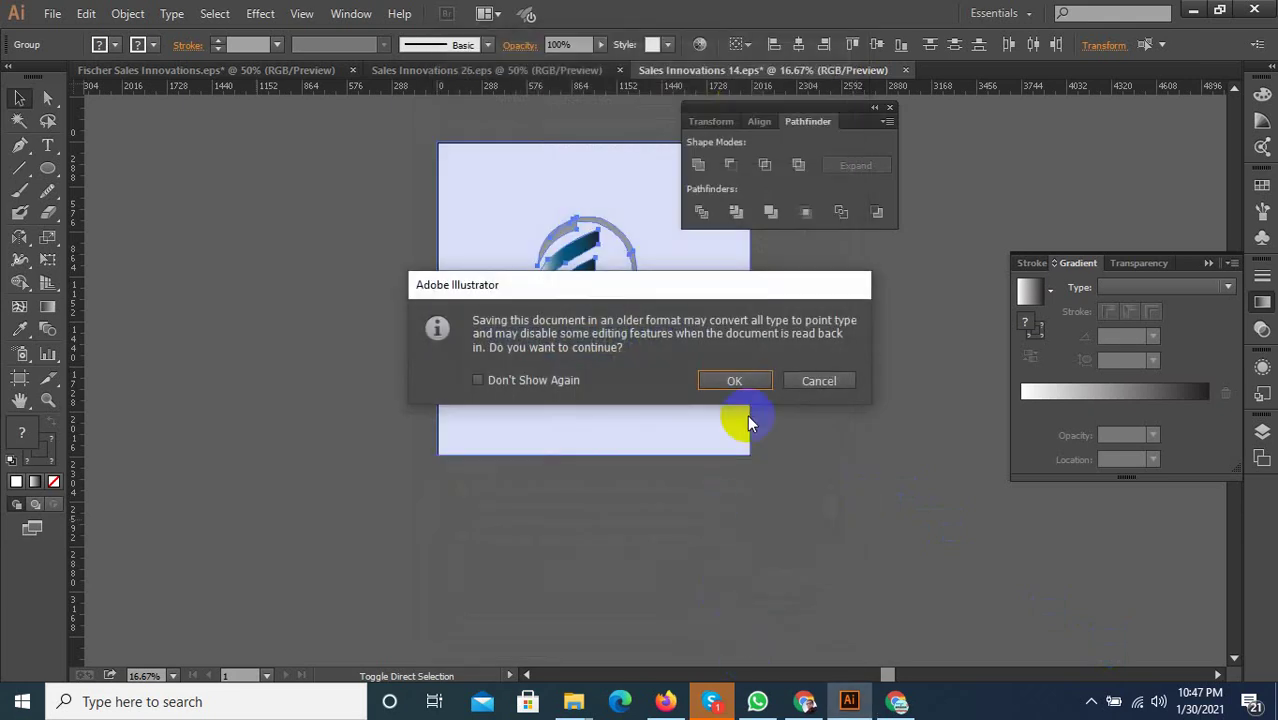
left_click(729, 376)
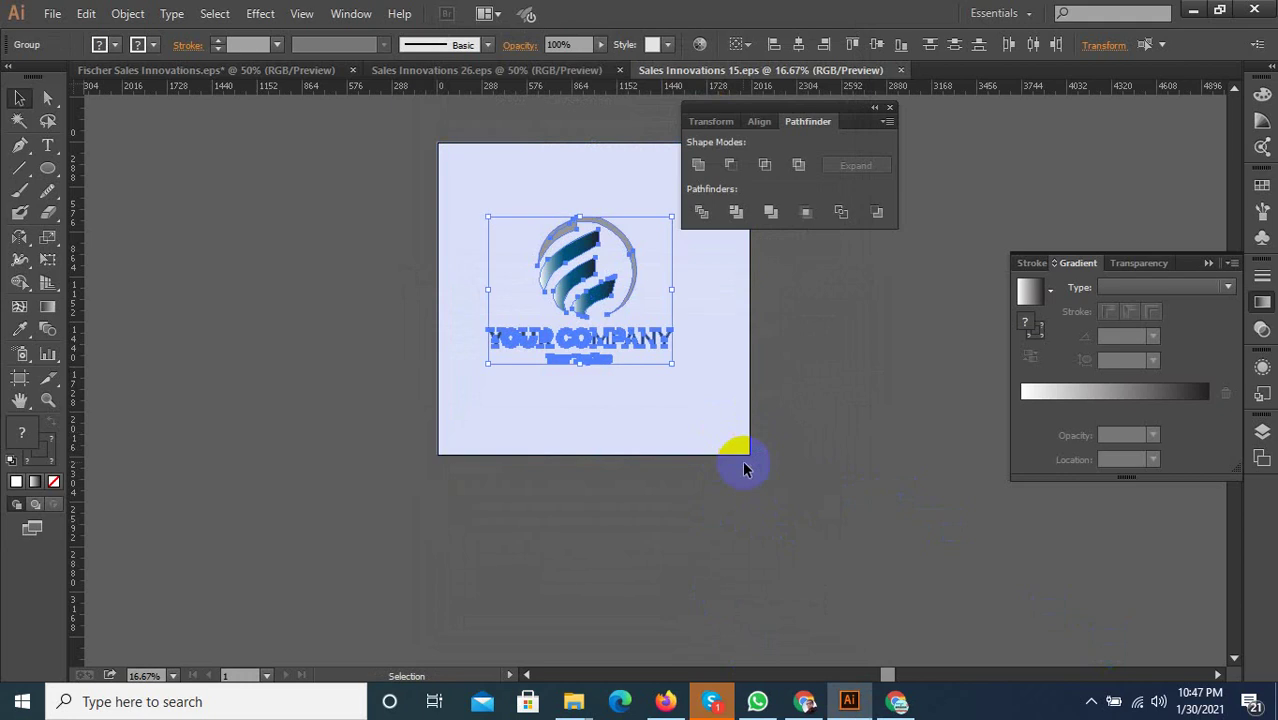
key("Delete")
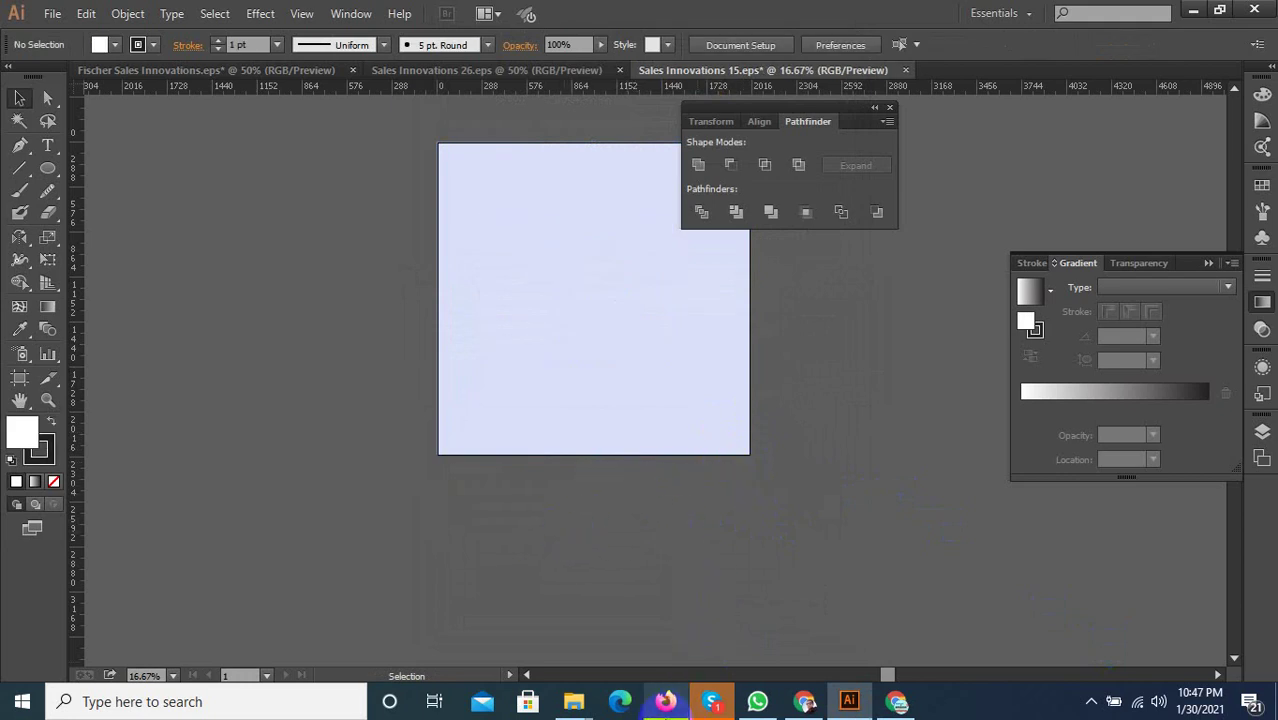
Switch to Fischer Sales Innovations, move a logo group left and pan to the mockups
left_click(849, 703)
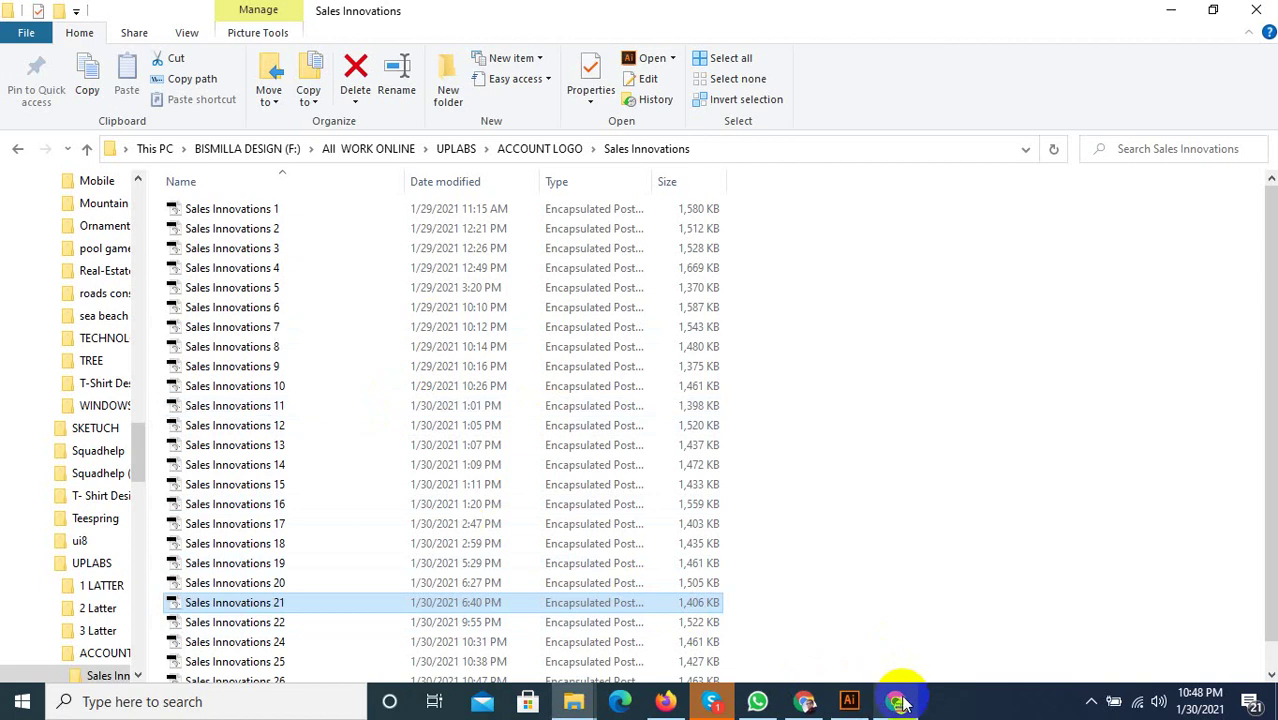
left_click(847, 703)
left_click(181, 76)
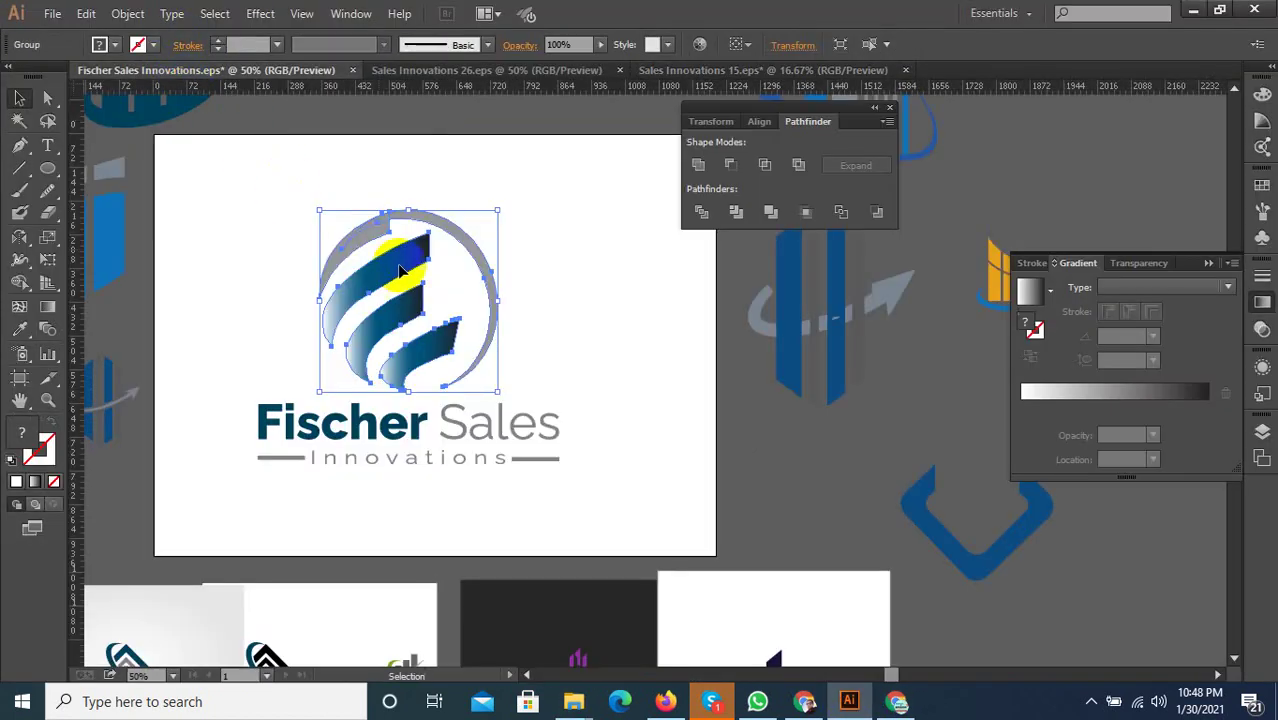
scroll(480, 300, "down", 5)
scroll(515, 368, "up", 2)
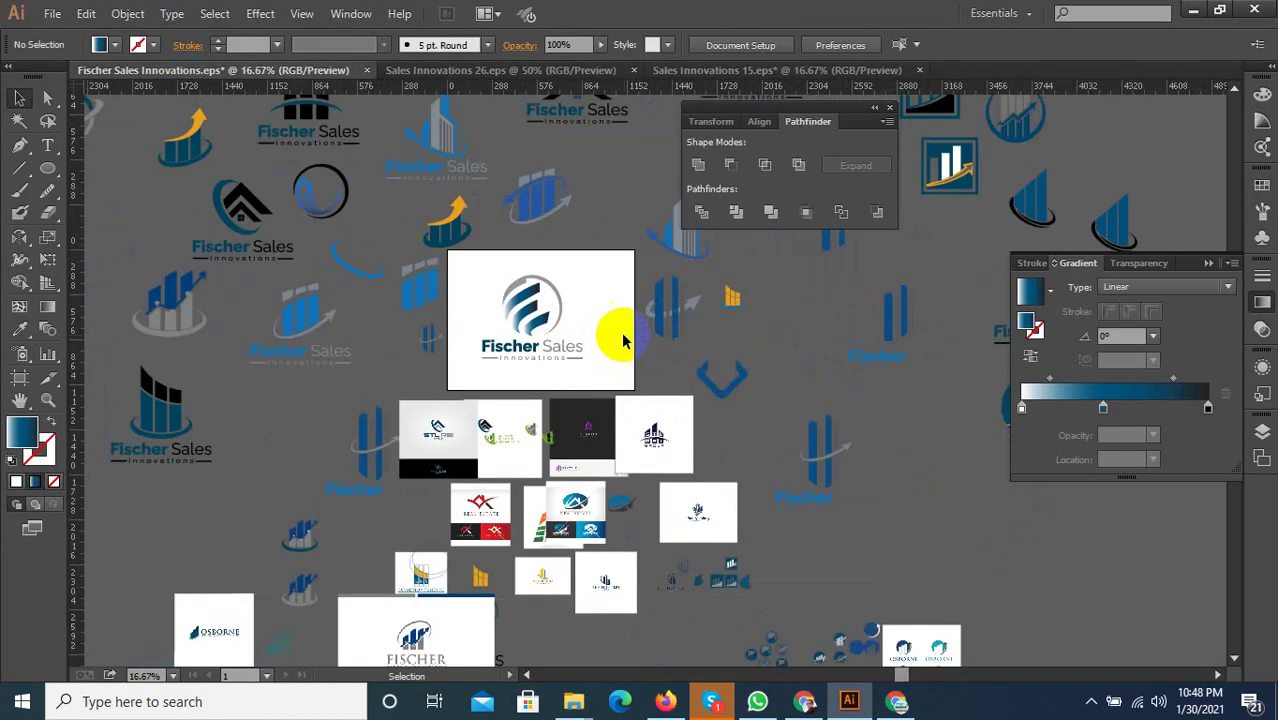
mouse_move(548, 320)
left_mouse_down()
mouse_move(275, 302)
mouse_move(143, 440)
left_mouse_up()
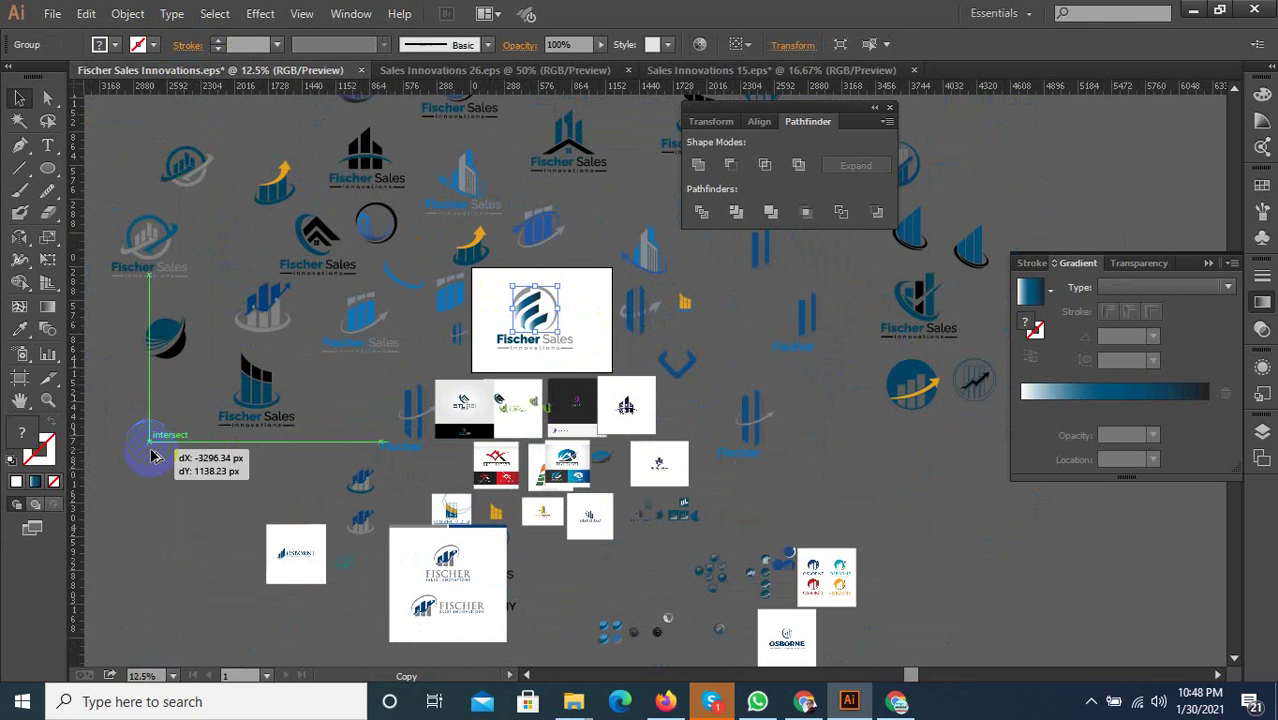
left_click_drag(500, 578, 406, 413)
left_click_drag(629, 611, 659, 442)
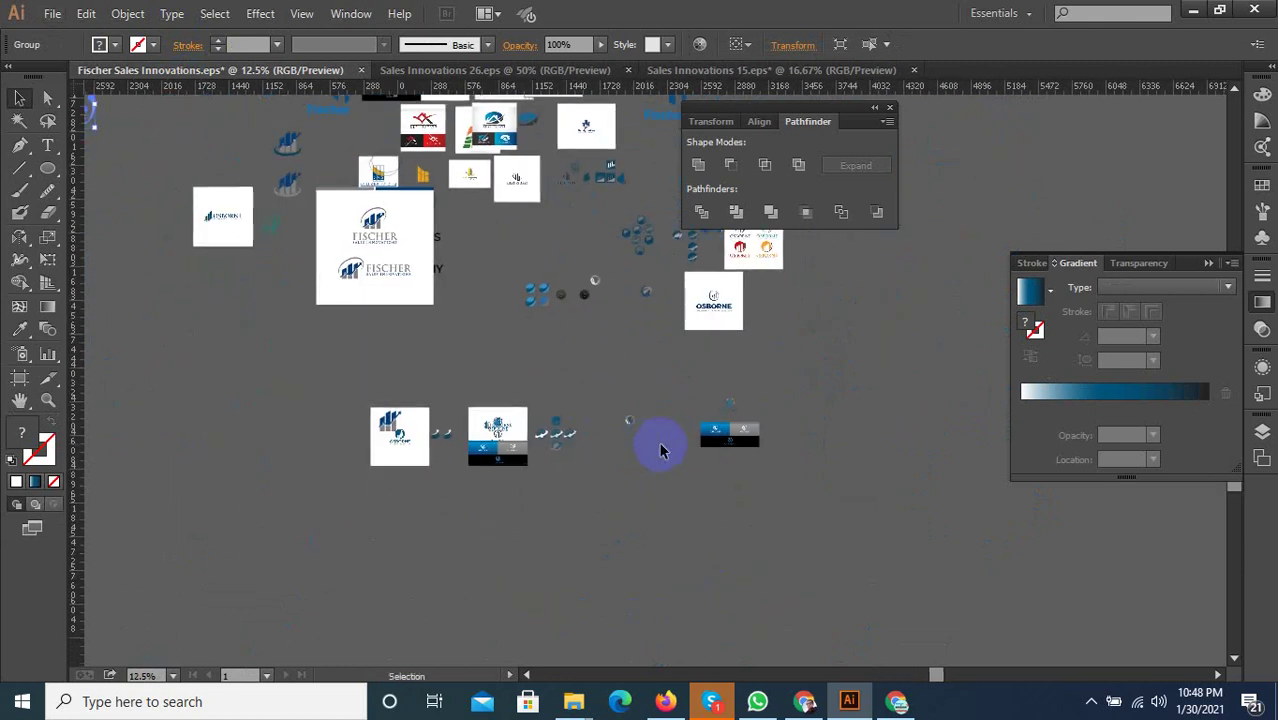
scroll(659, 442, "up", 3)
Move the business-card image to the right, then delete the linked card image
left_click_drag(741, 447, 815, 458)
key("Delete")
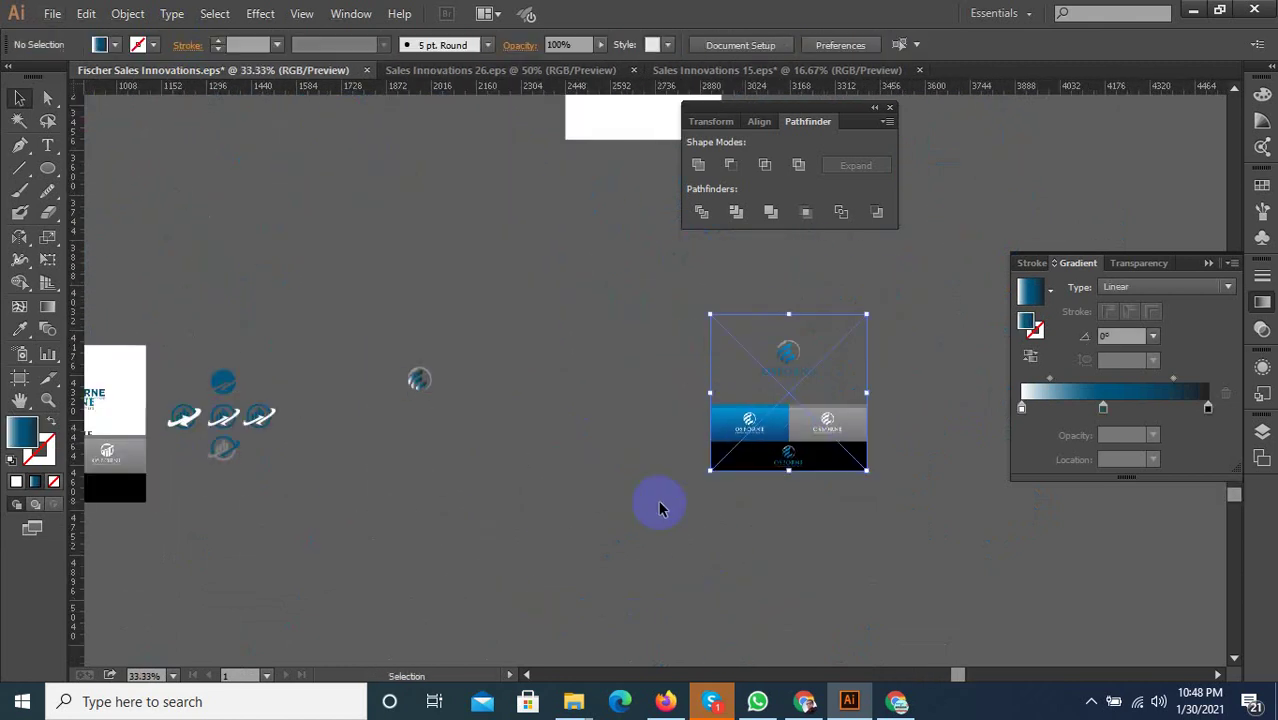
key("ctrl+z")
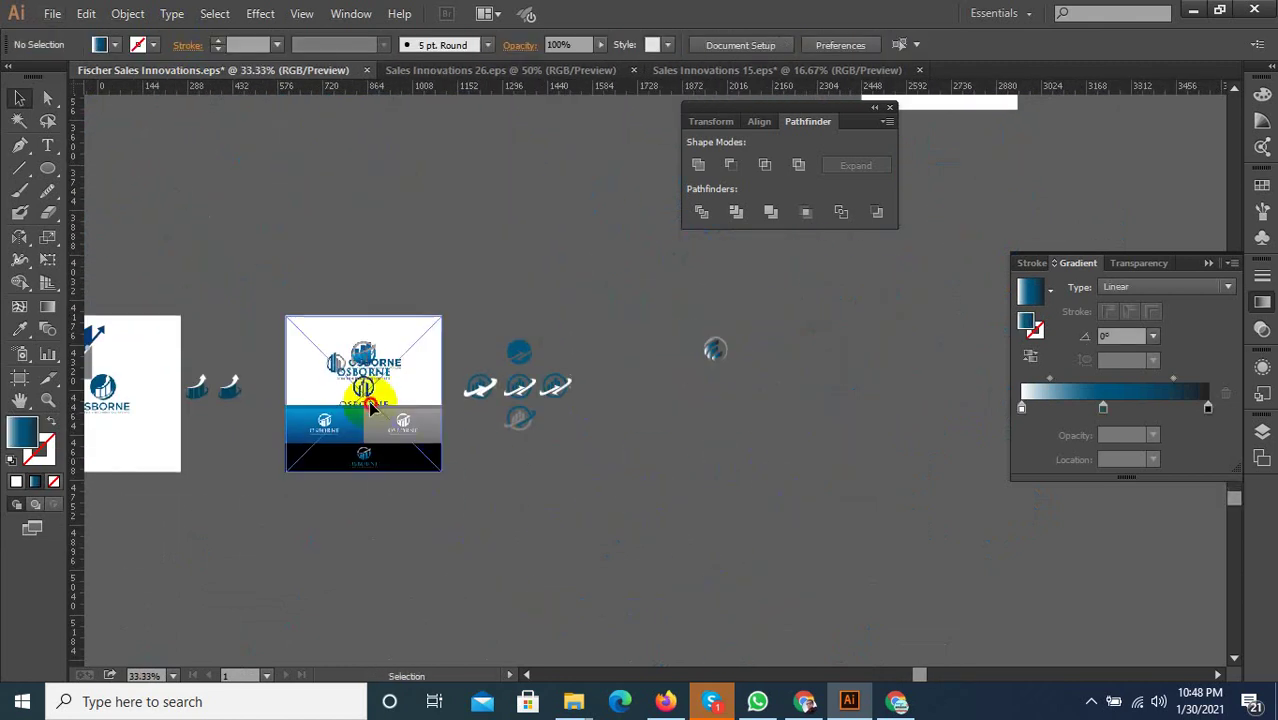
left_click_drag(345, 451, 843, 450)
scroll(890, 385, "up", 2)
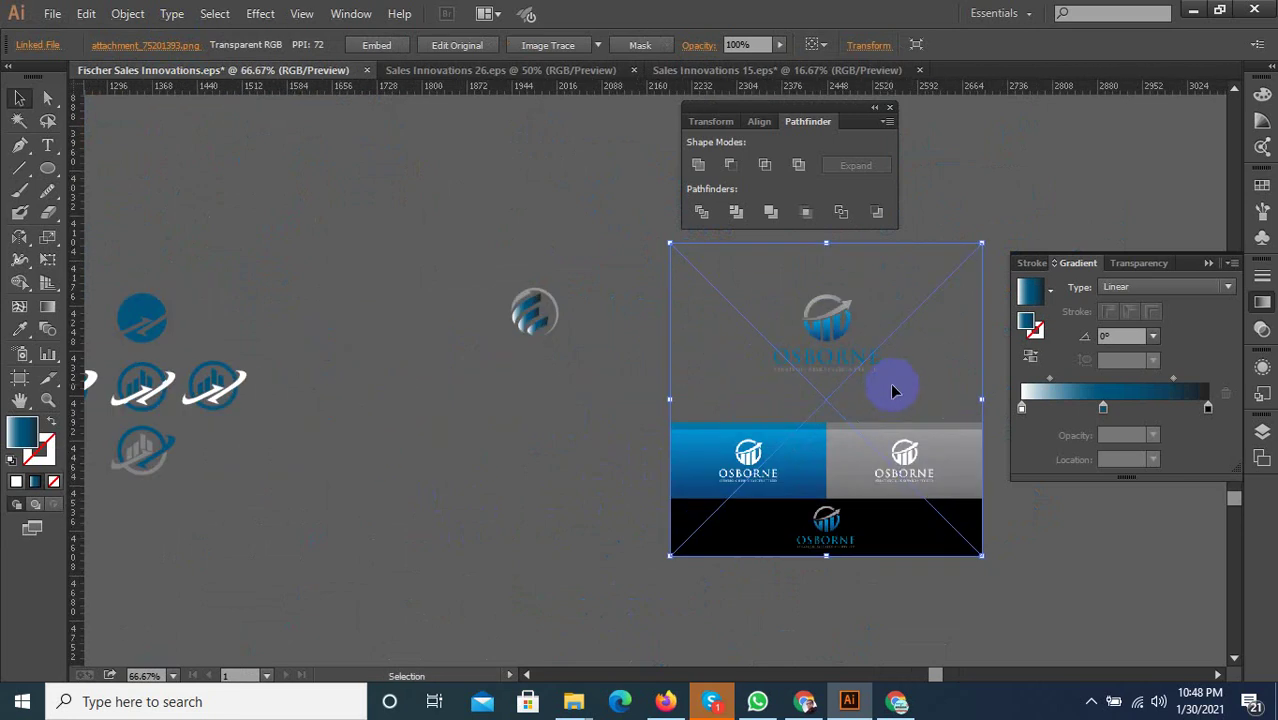
scroll(884, 357, "up", 1)
scroll(807, 302, "up", 1)
scroll(616, 485, "up", 1)
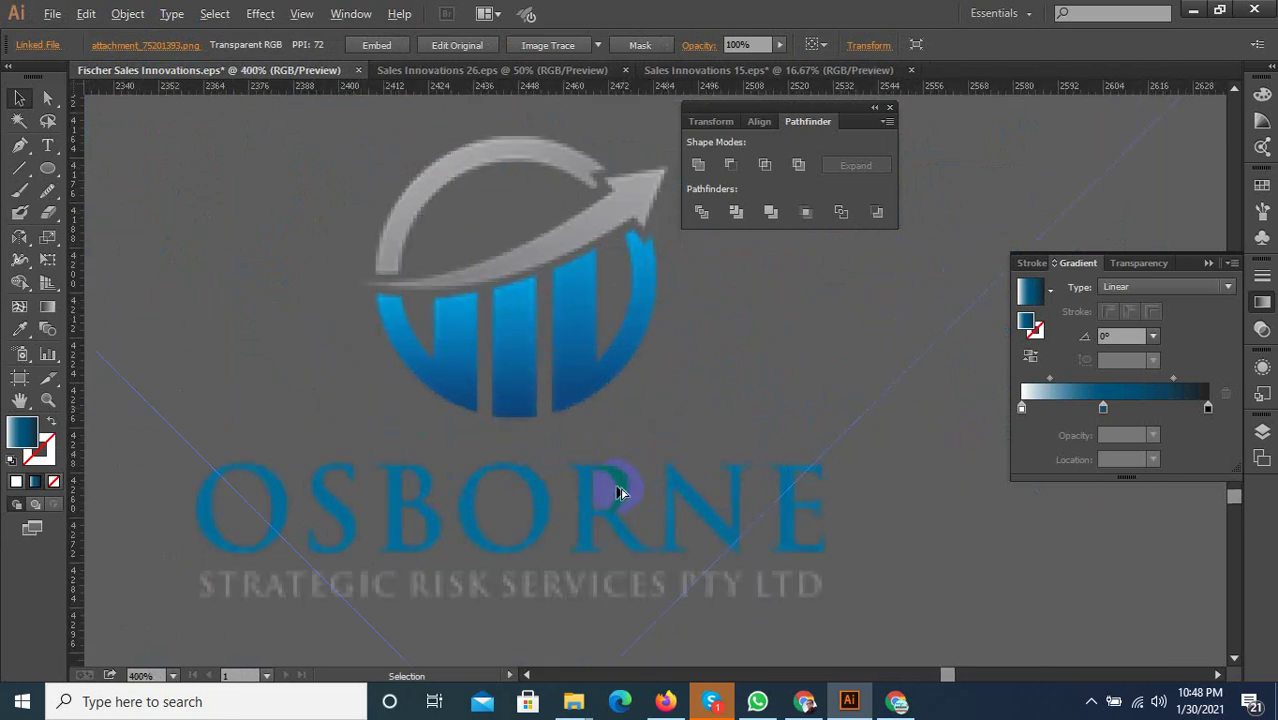
scroll(628, 496, "up", 1)
scroll(674, 472, "down", 4)
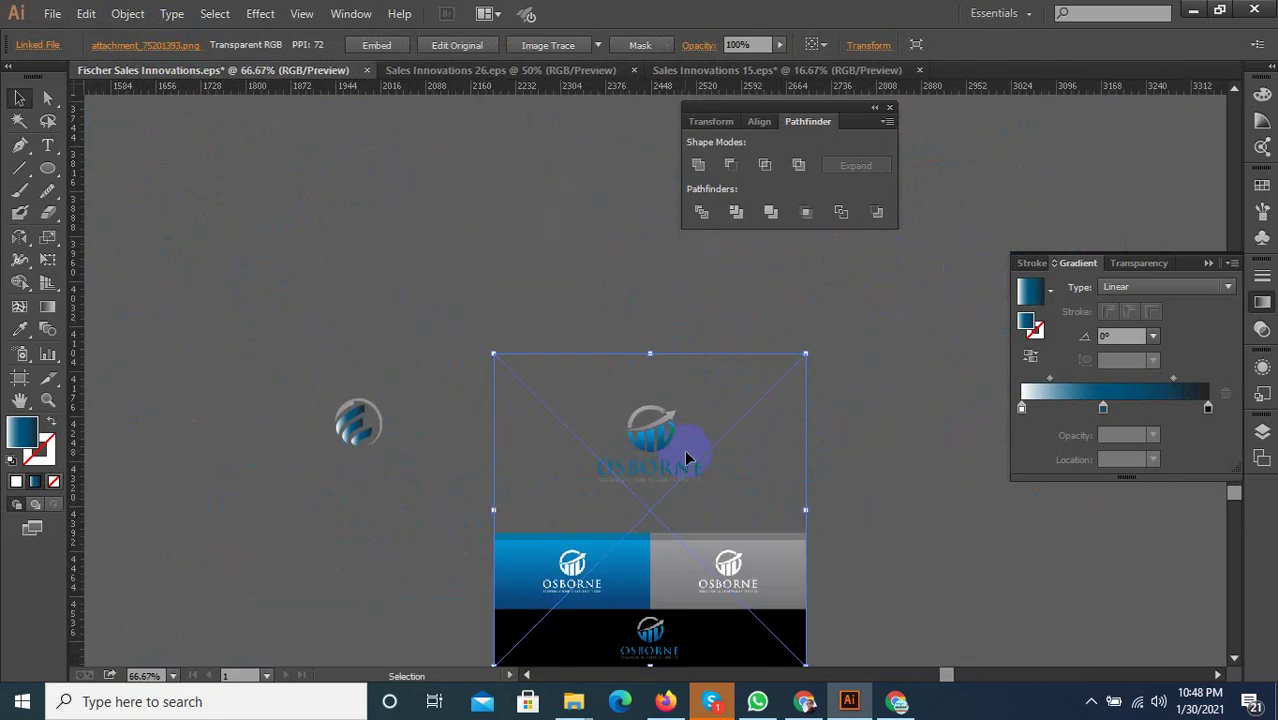
key("Delete")
scroll(437, 532, "down", 1)
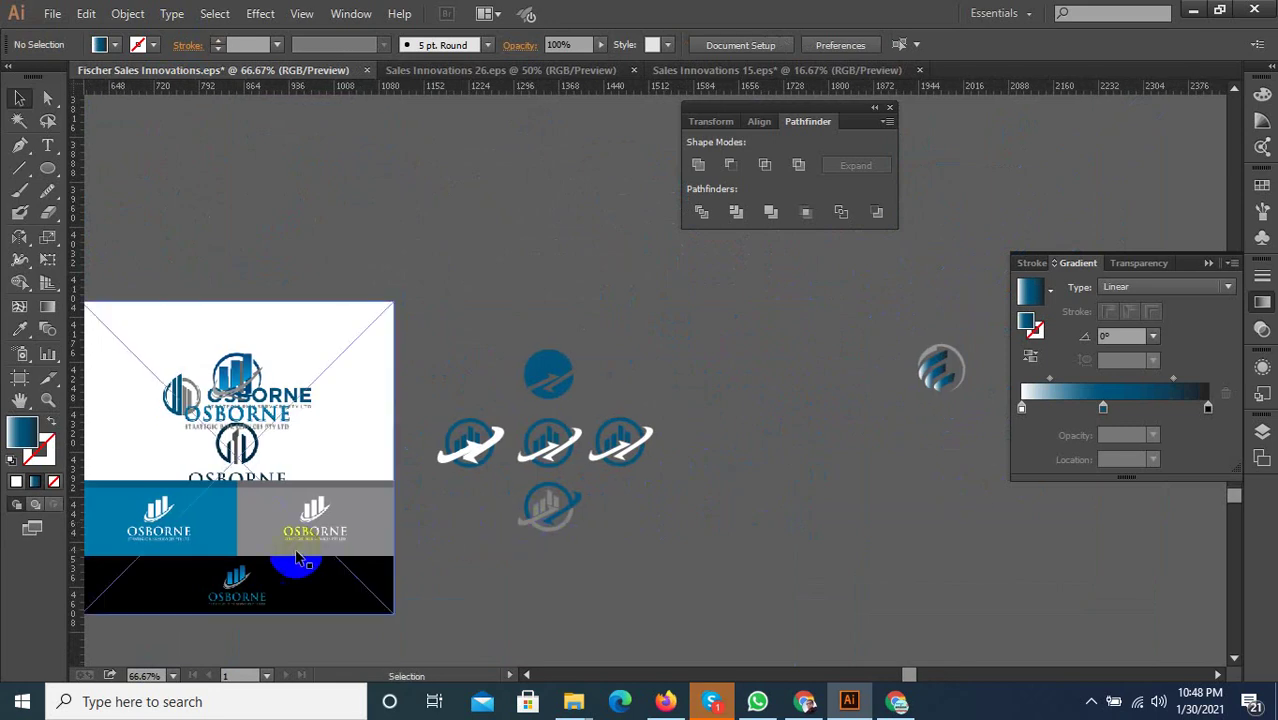
Try moving the OSBORNE card and stacked logo right, then move the paper mockup right
left_click_drag(285, 545, 779, 540)
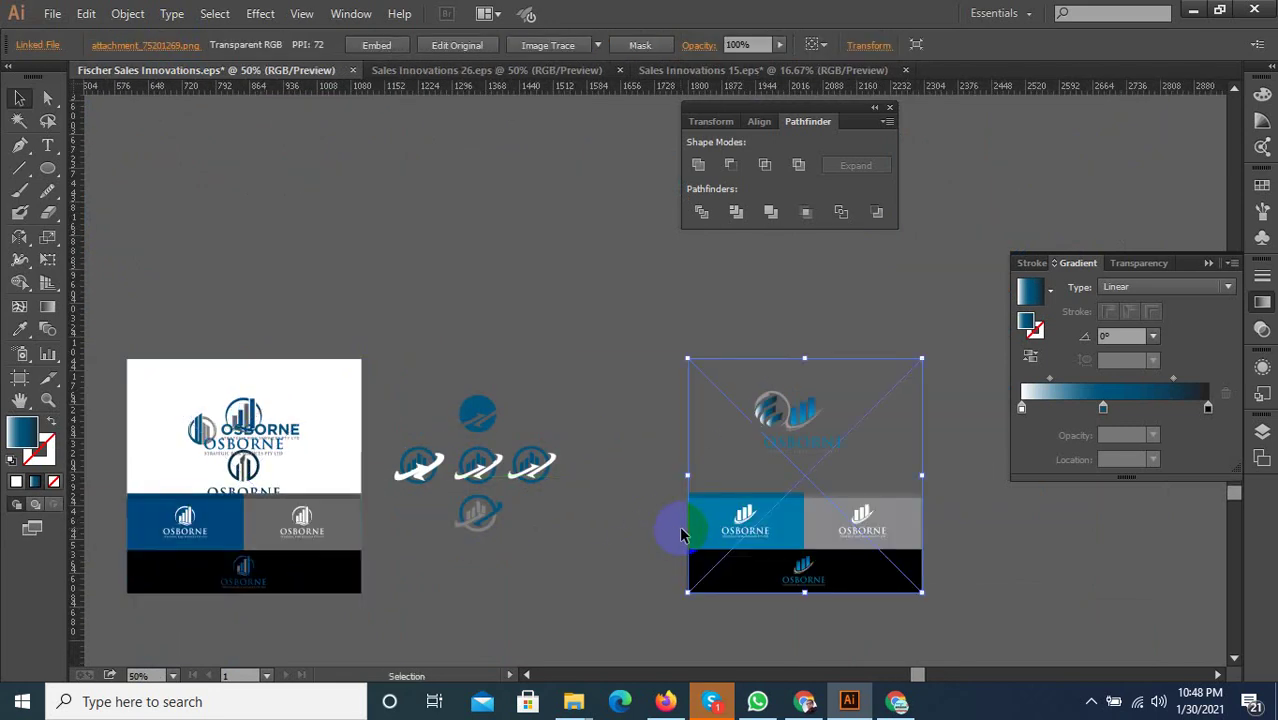
key("ctrl+z")
left_click(265, 567)
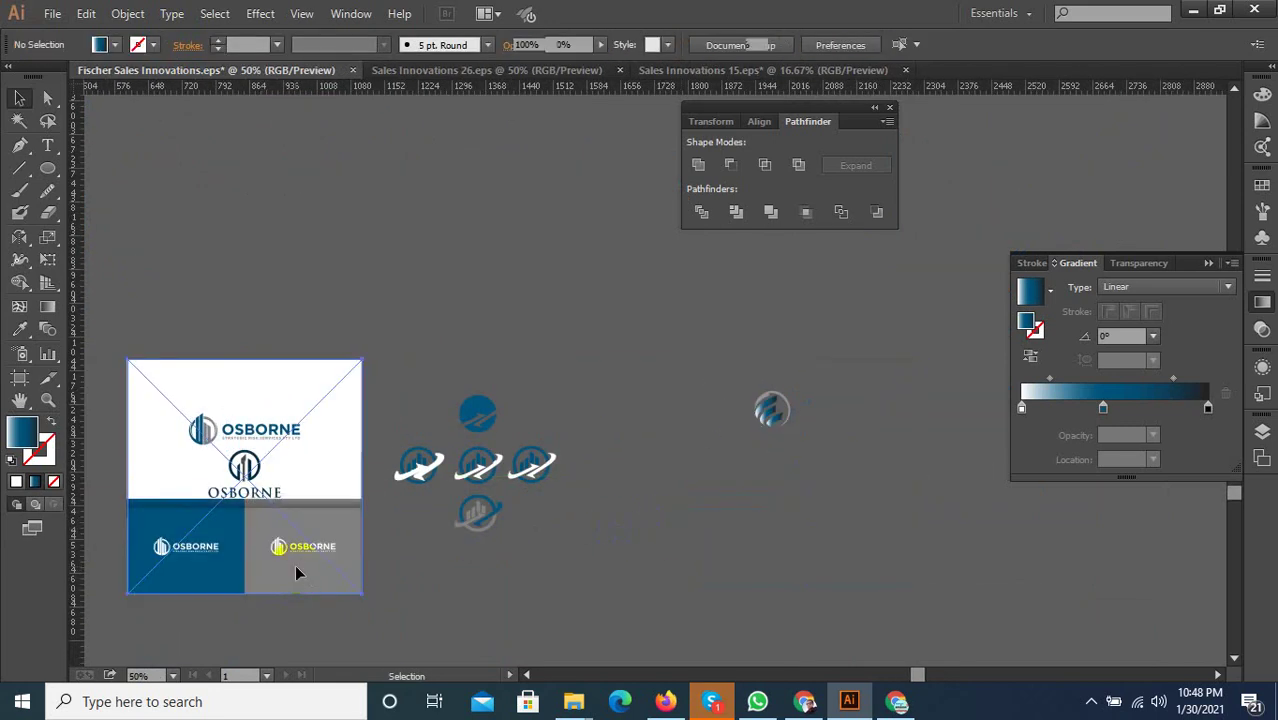
left_click_drag(295, 573, 707, 572)
key("ctrl+z")
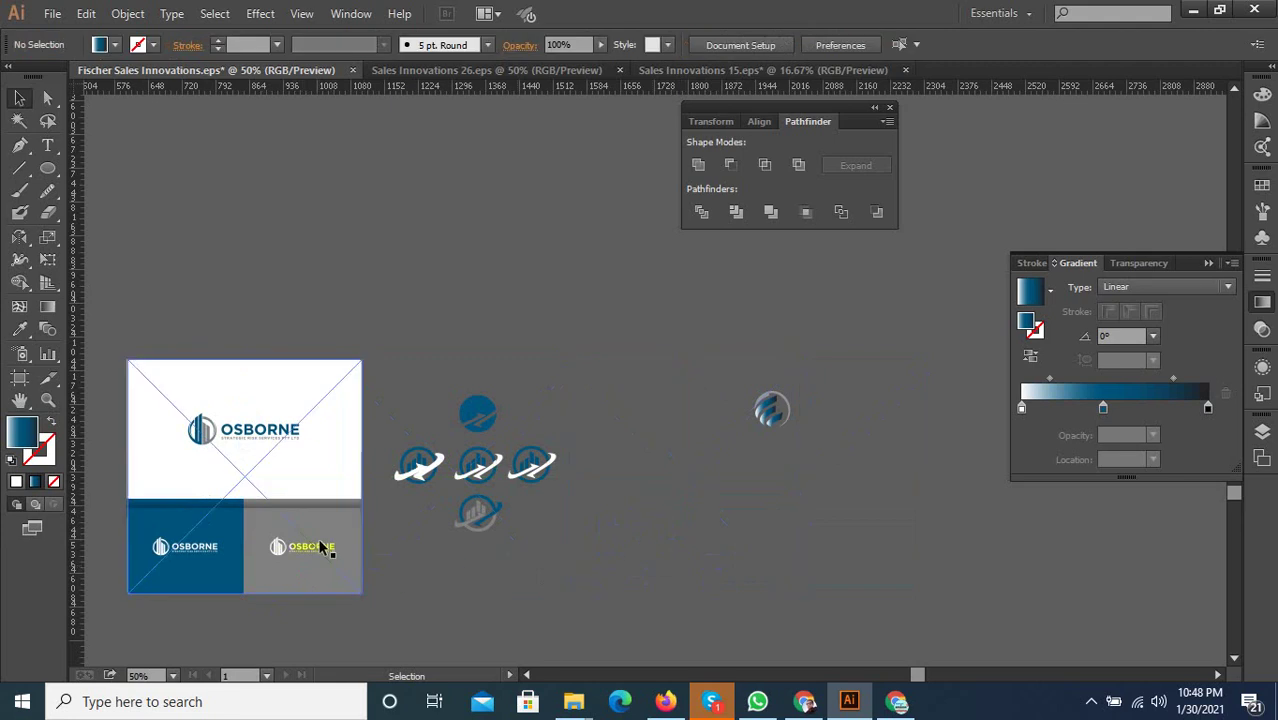
left_click_drag(322, 542, 845, 532)
key("ctrl+z")
mouse_move(308, 522)
left_mouse_down()
mouse_move(826, 524)
mouse_move(907, 443)
left_mouse_up()
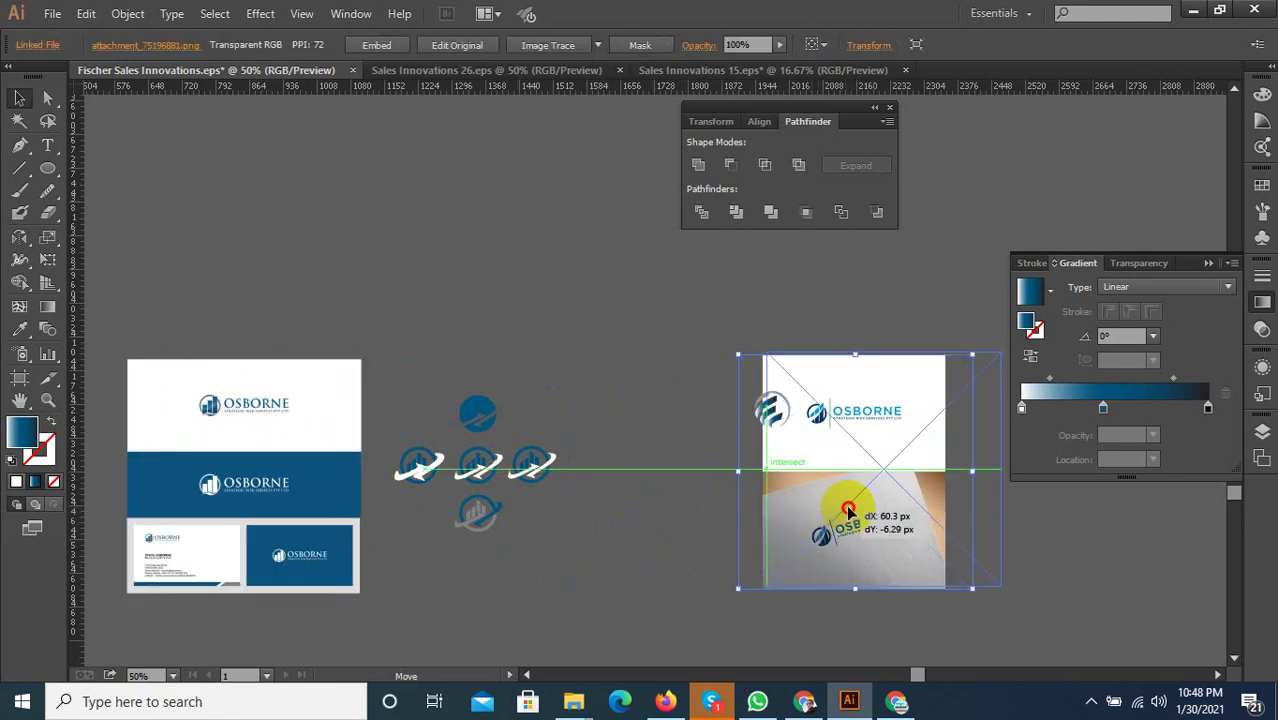
Draw a stroke-only ellipse over the OSBORNE logo ring
scroll(852, 390, "up", 5)
scroll(852, 390, "up", 2)
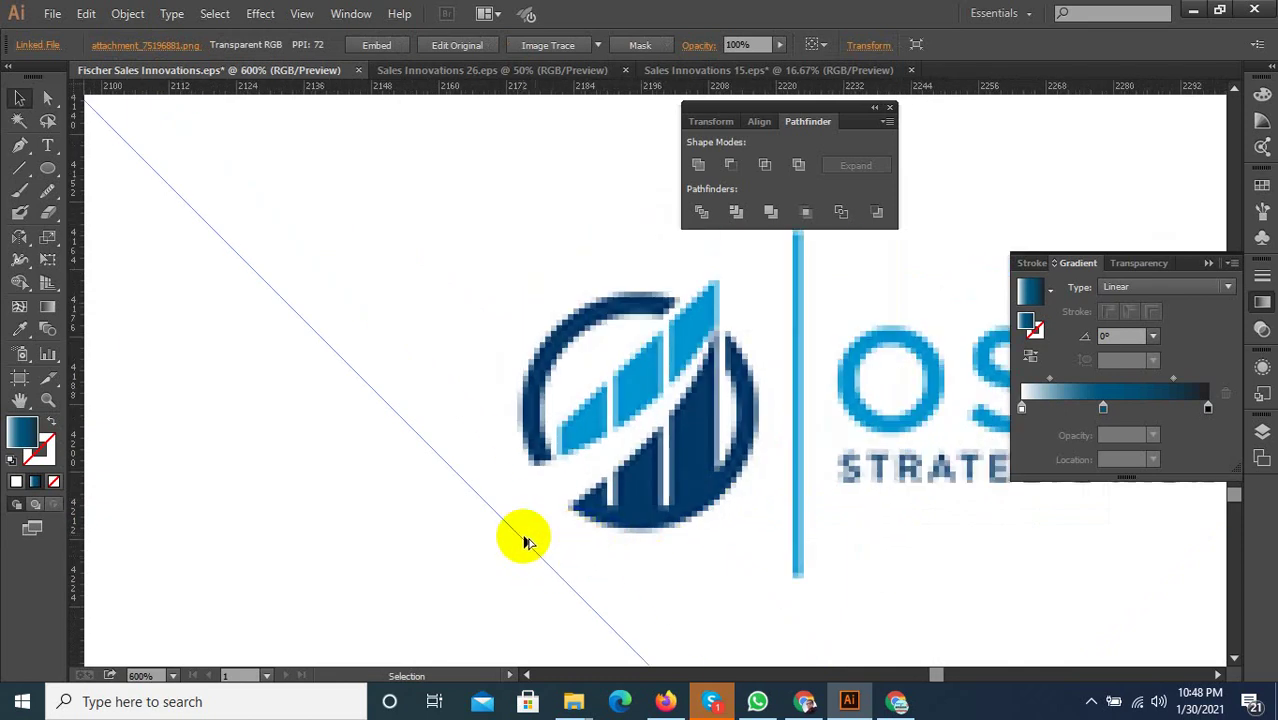
scroll(527, 538, "down", 2)
scroll(630, 500, "up", 2)
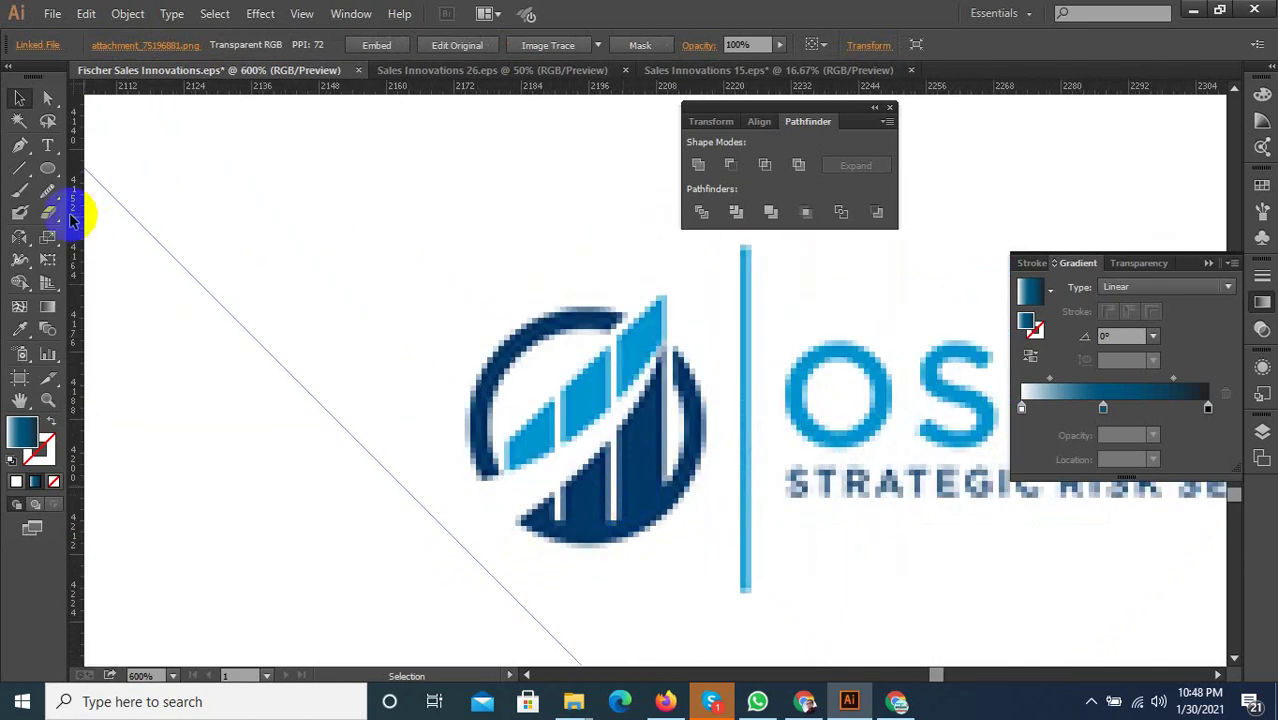
left_click_drag(52, 177, 150, 220)
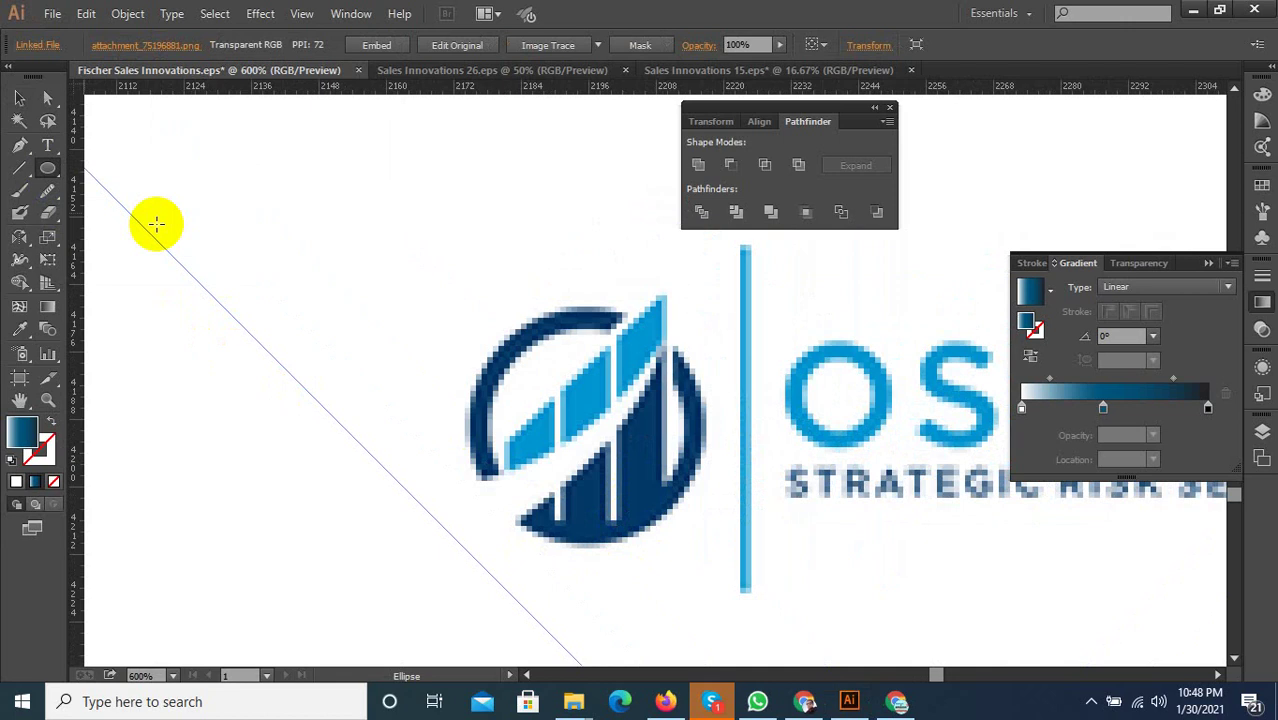
left_click_drag(591, 423, 680, 527)
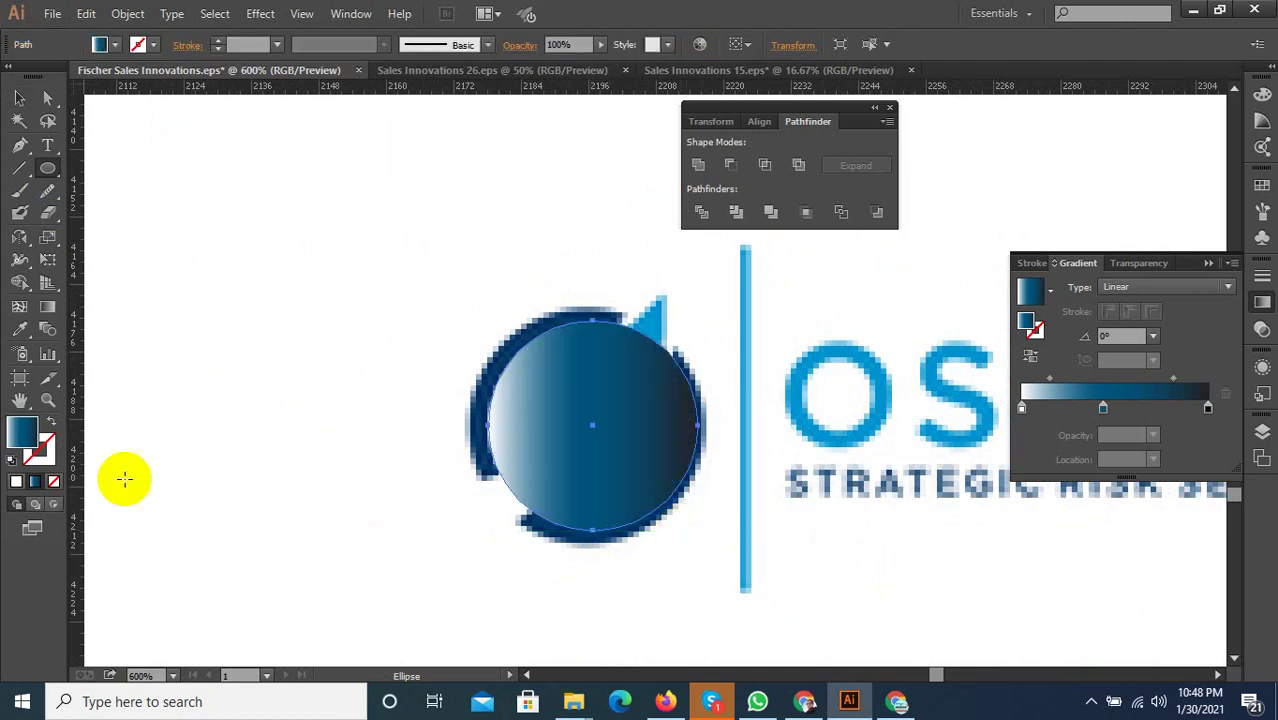
left_click(54, 425)
Cut and paste the circle in front, then enlarge it to match the ring
scroll(720, 345, "up", 1)
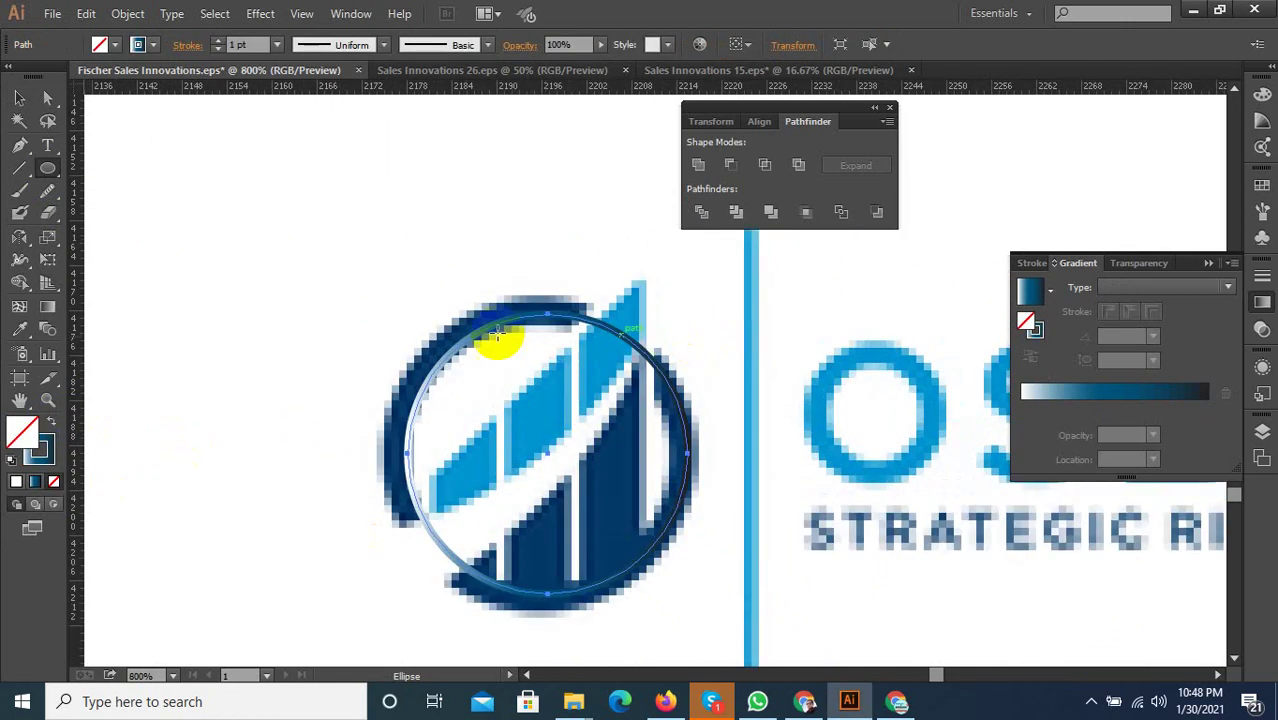
left_click(21, 99)
left_click(128, 13)
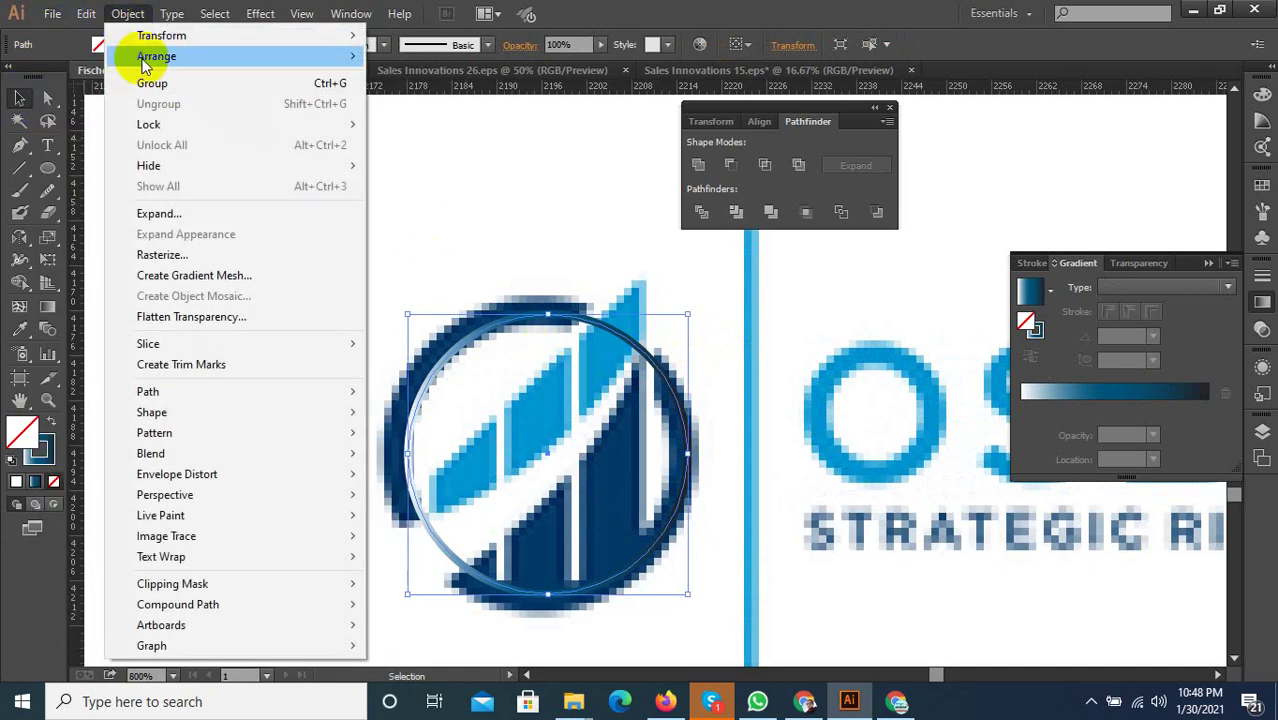
mouse_move(86, 13)
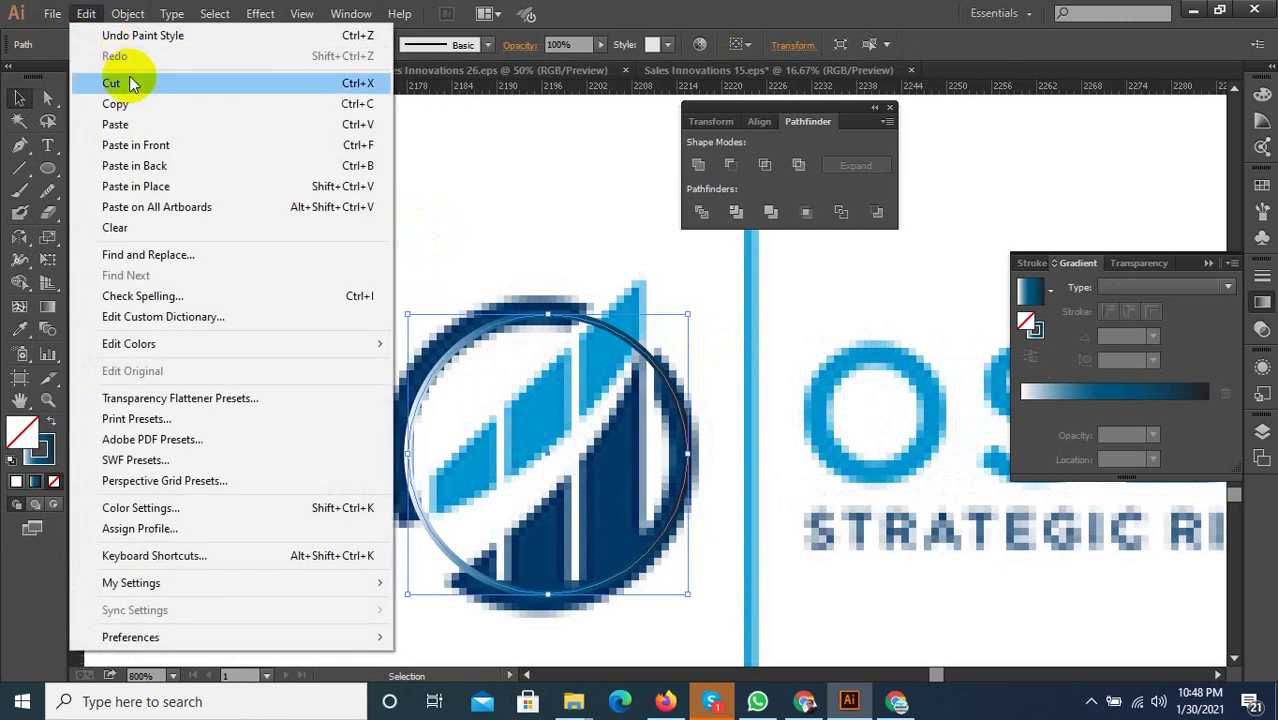
left_click(133, 104)
left_click(86, 13)
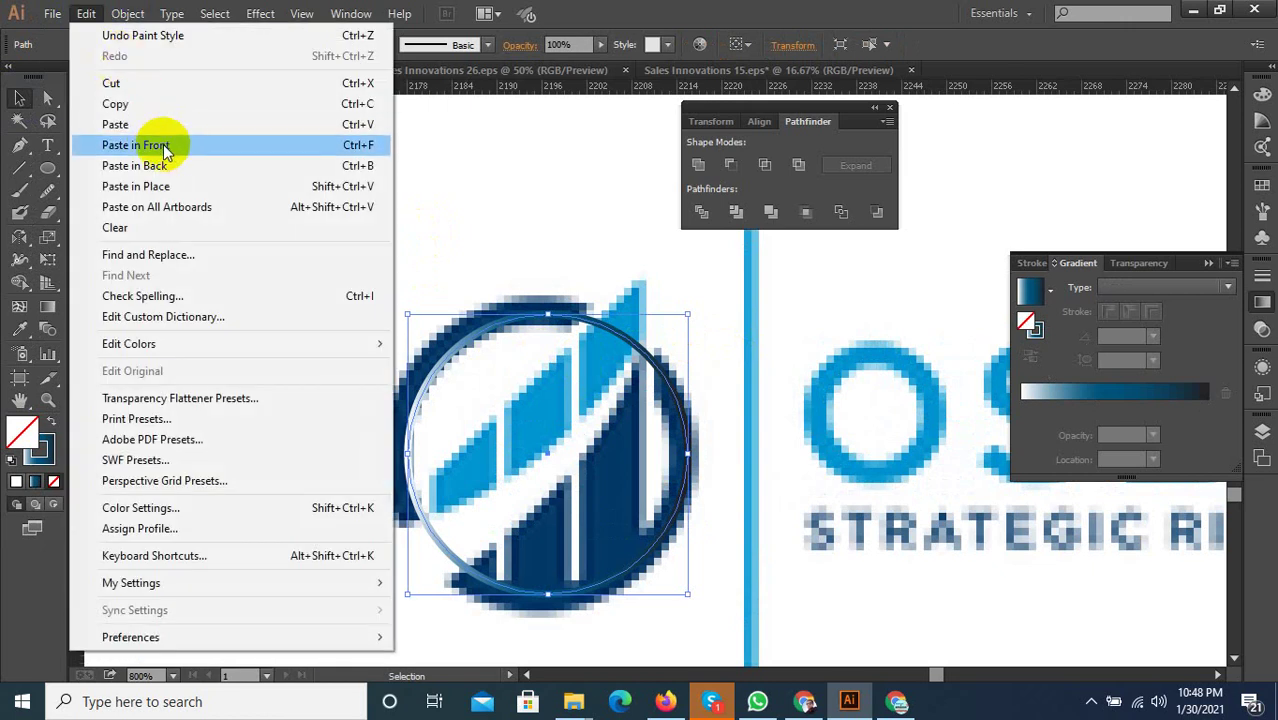
left_click(140, 145)
left_click_drag(690, 597, 710, 616)
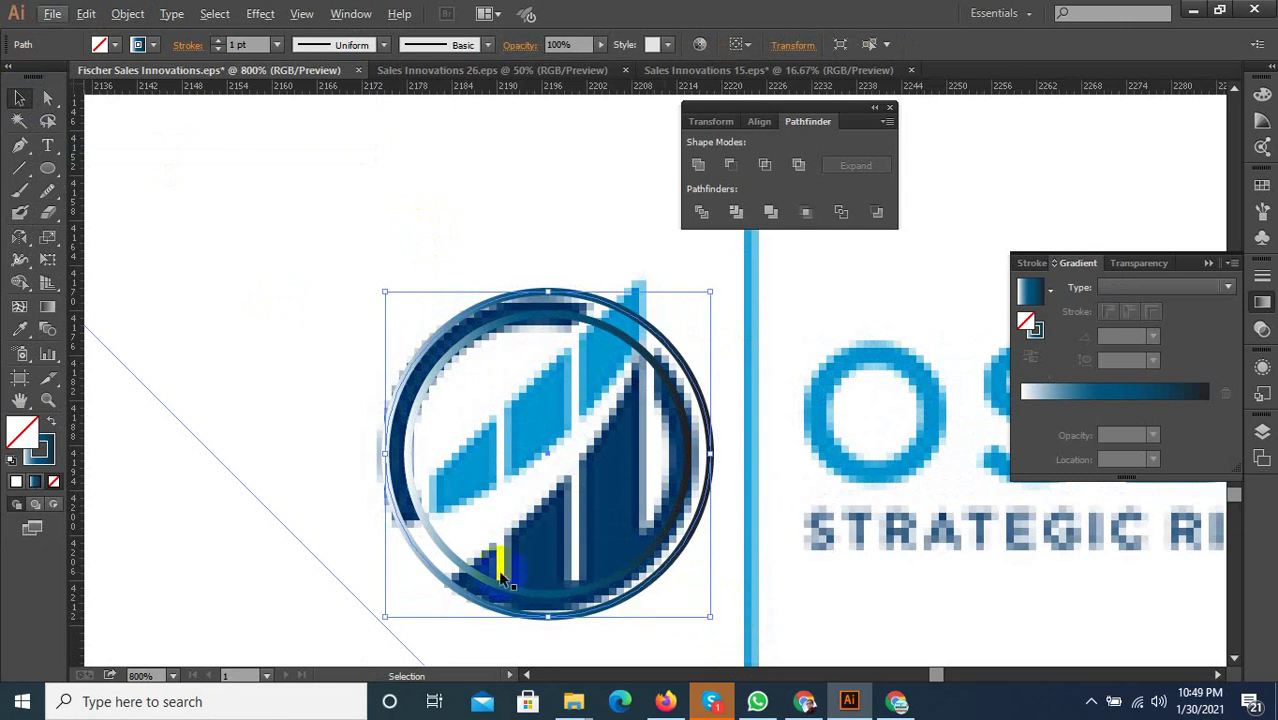
left_click(52, 175)
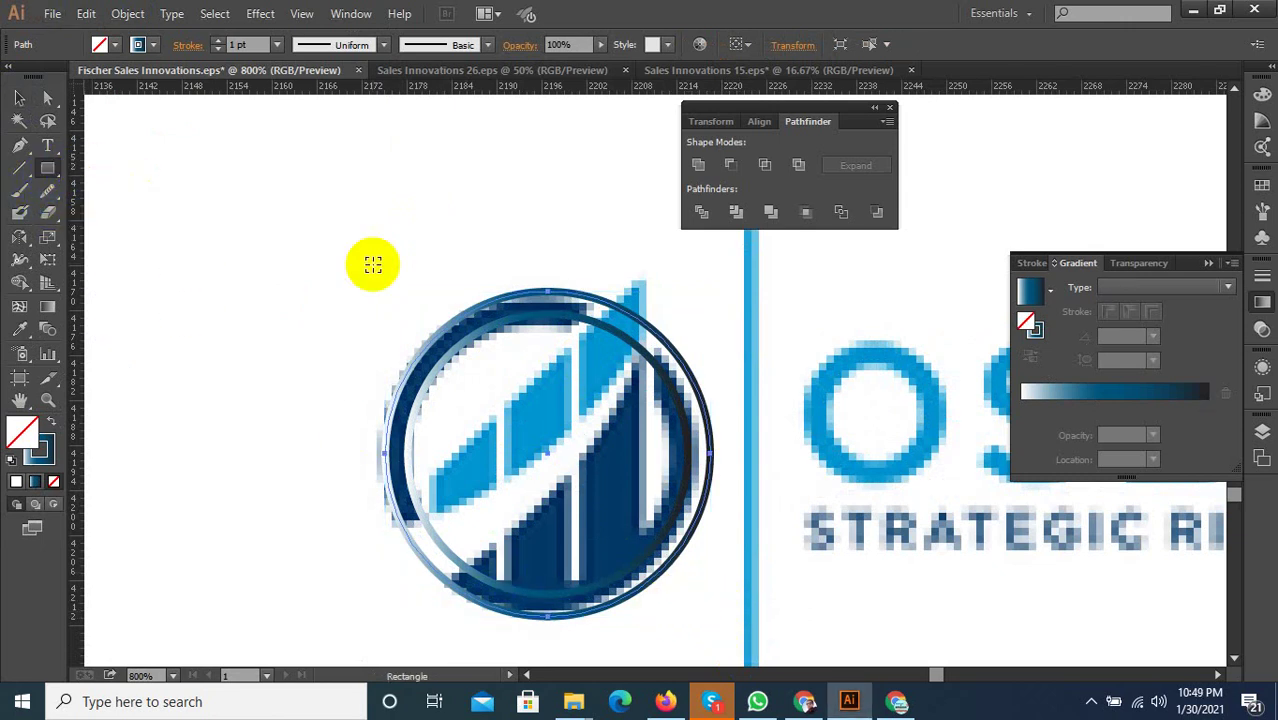
Draw a tall gradient-filled rectangle over the logo's leftmost bar
scroll(456, 423, "down", 2)
scroll(463, 397, "up", 3)
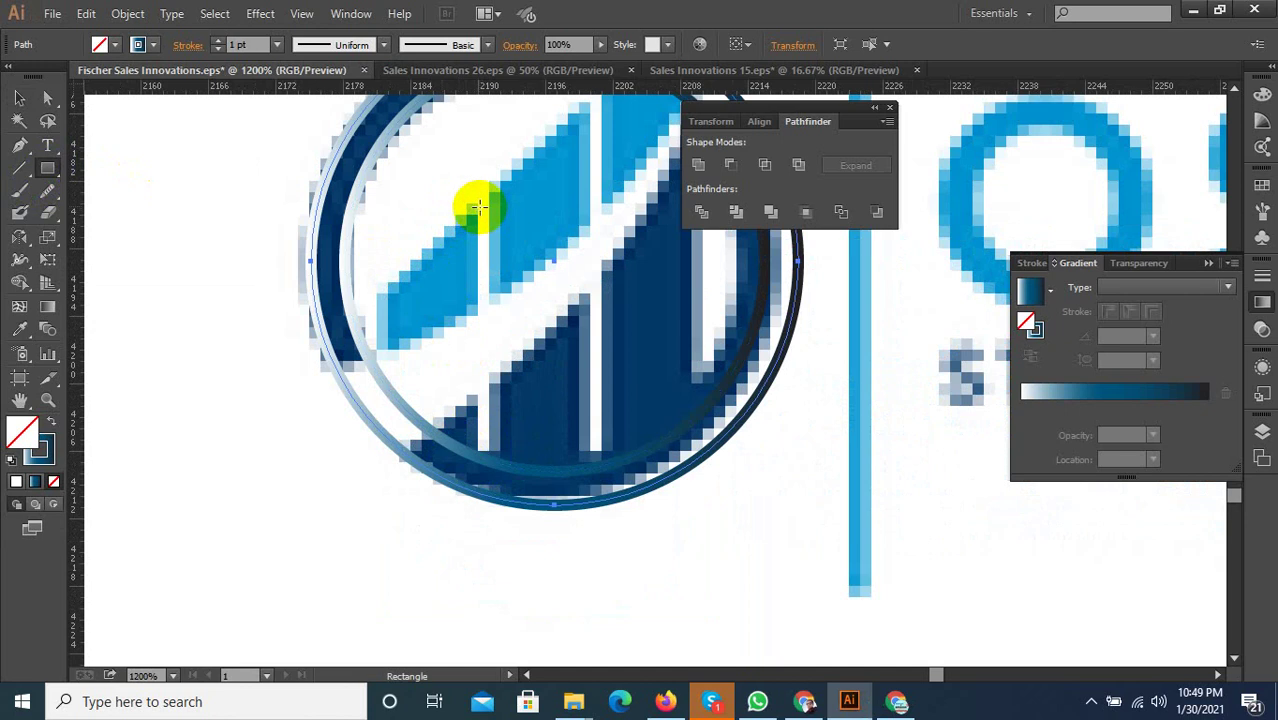
mouse_move(478, 206)
left_mouse_down()
mouse_move(442, 490)
mouse_move(382, 567)
left_mouse_up()
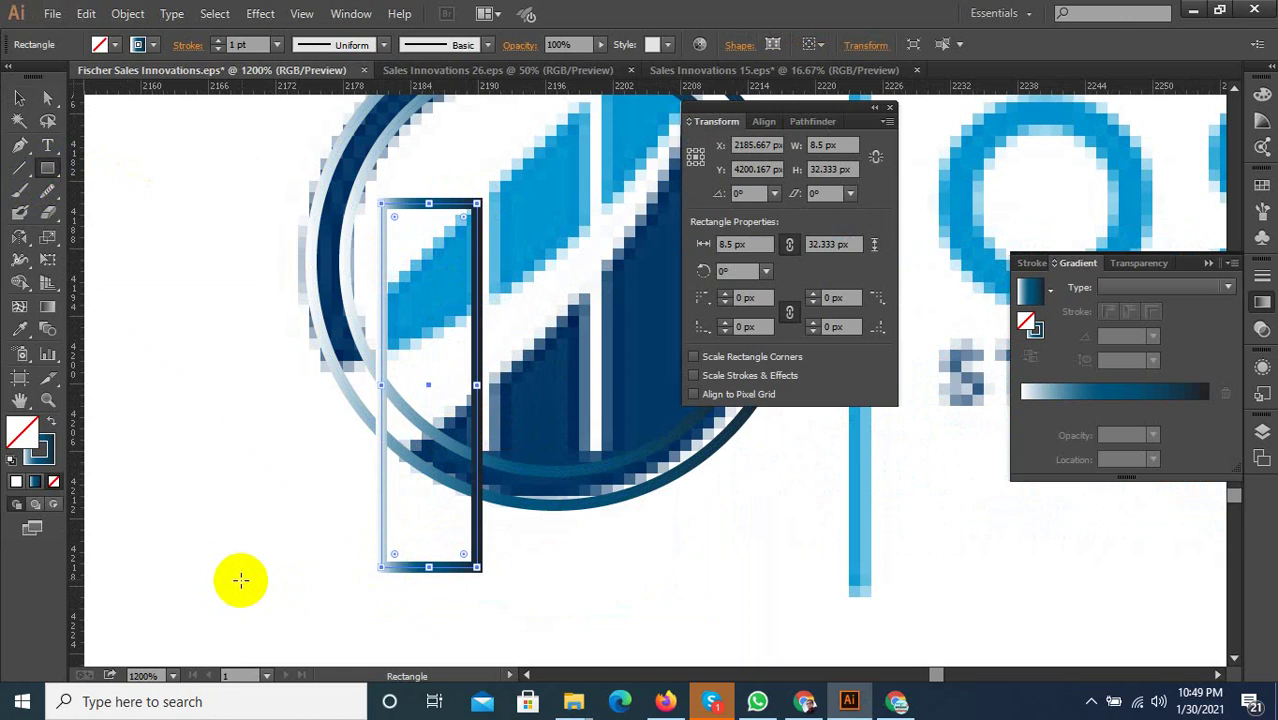
scroll(194, 575, "down", 1)
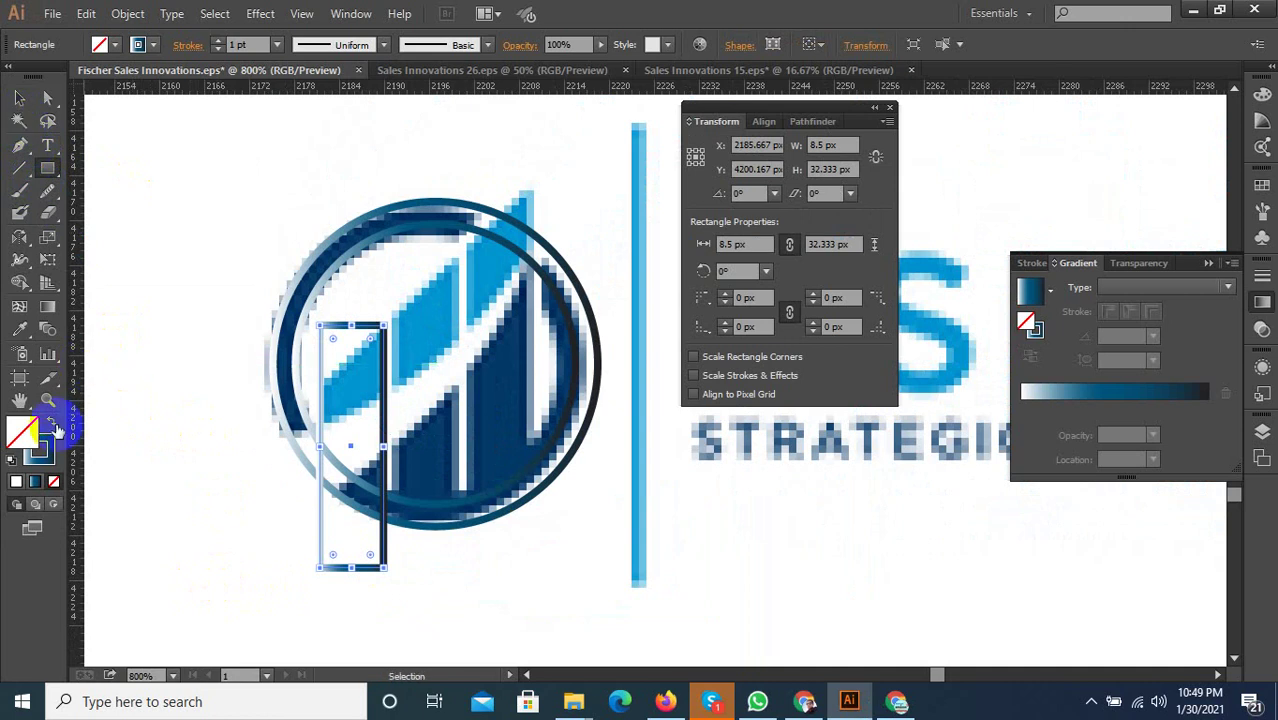
left_click(52, 426)
left_click(20, 98)
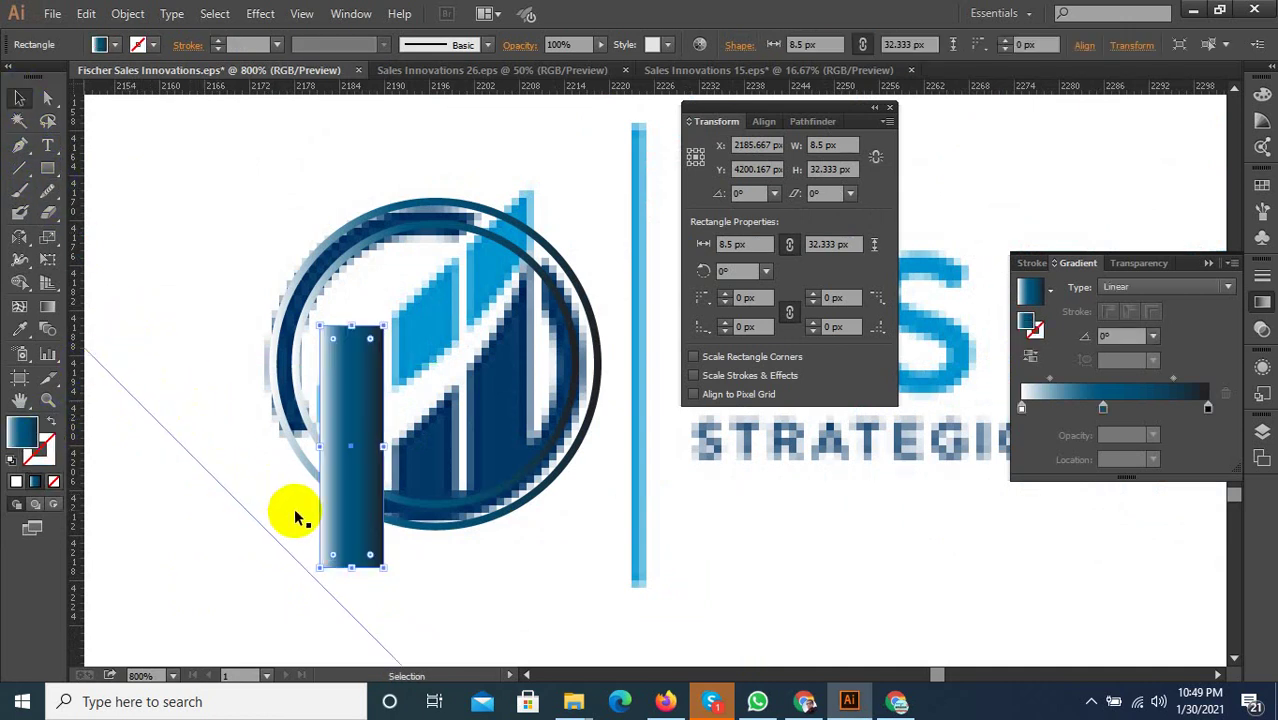
Duplicate the bar twice to the right and stretch the two right bars taller
left_click_drag(372, 469, 431, 454)
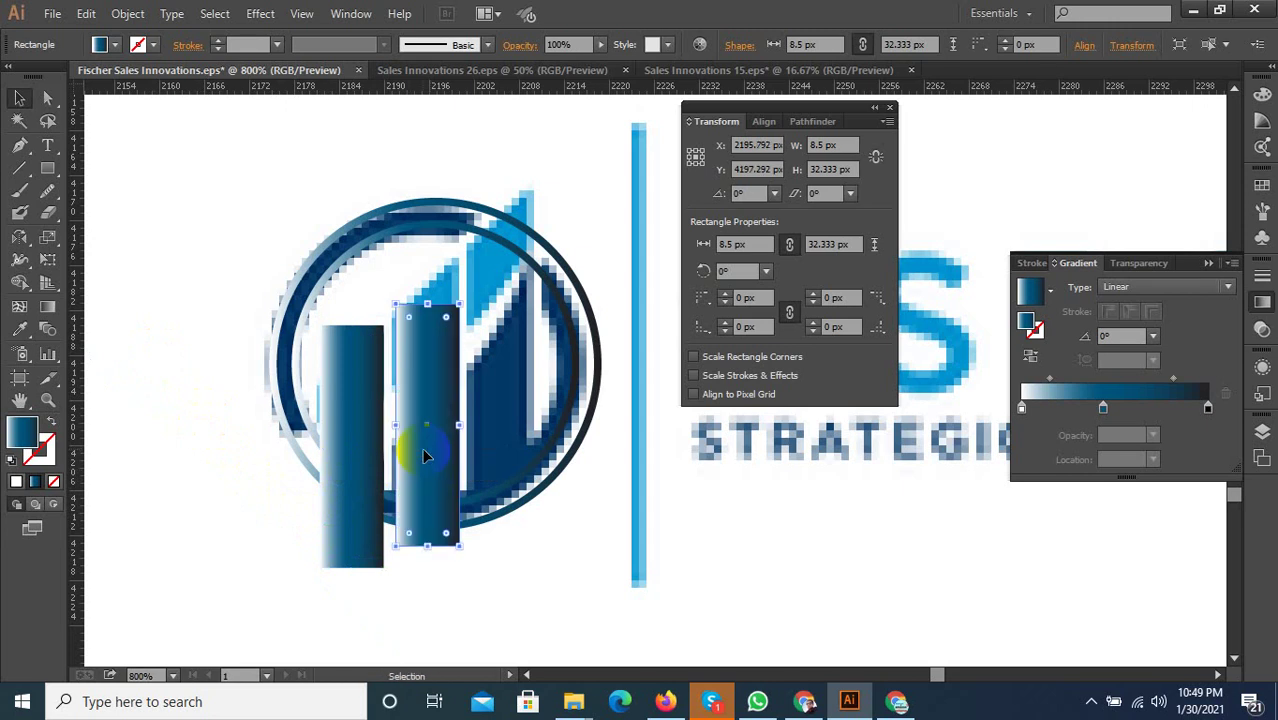
key("ctrl+d")
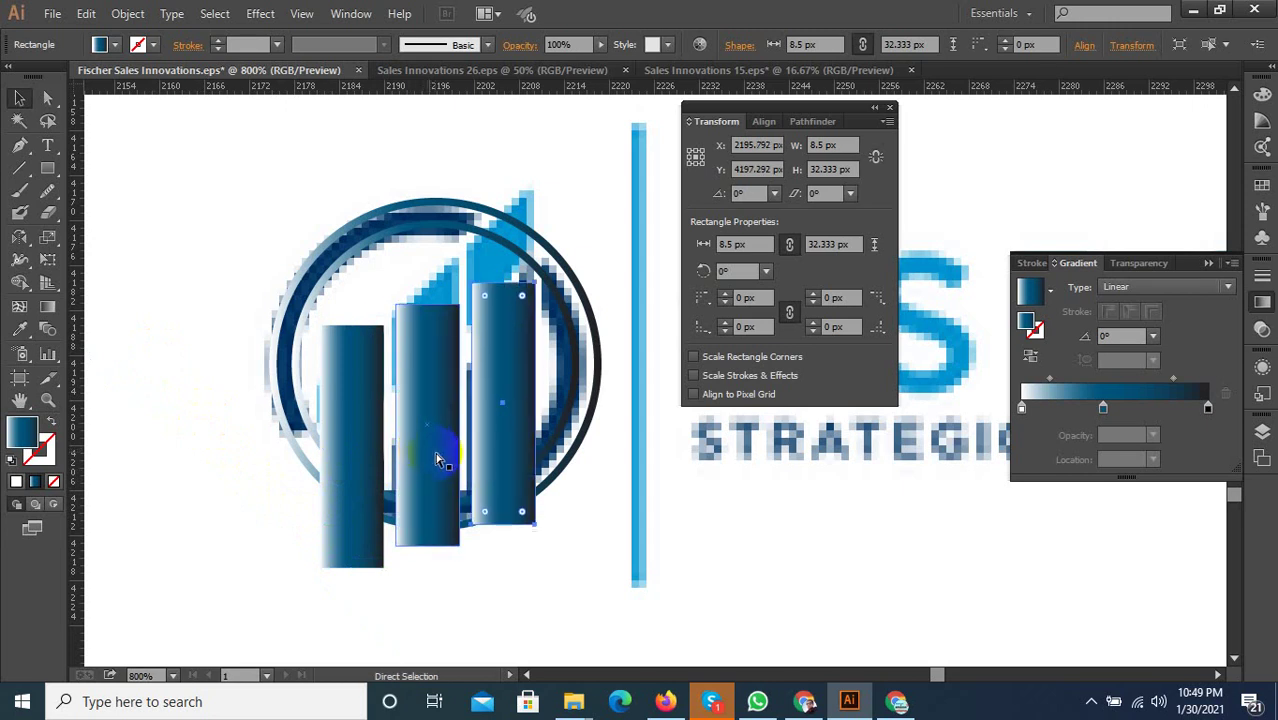
left_click(449, 338, "shift")
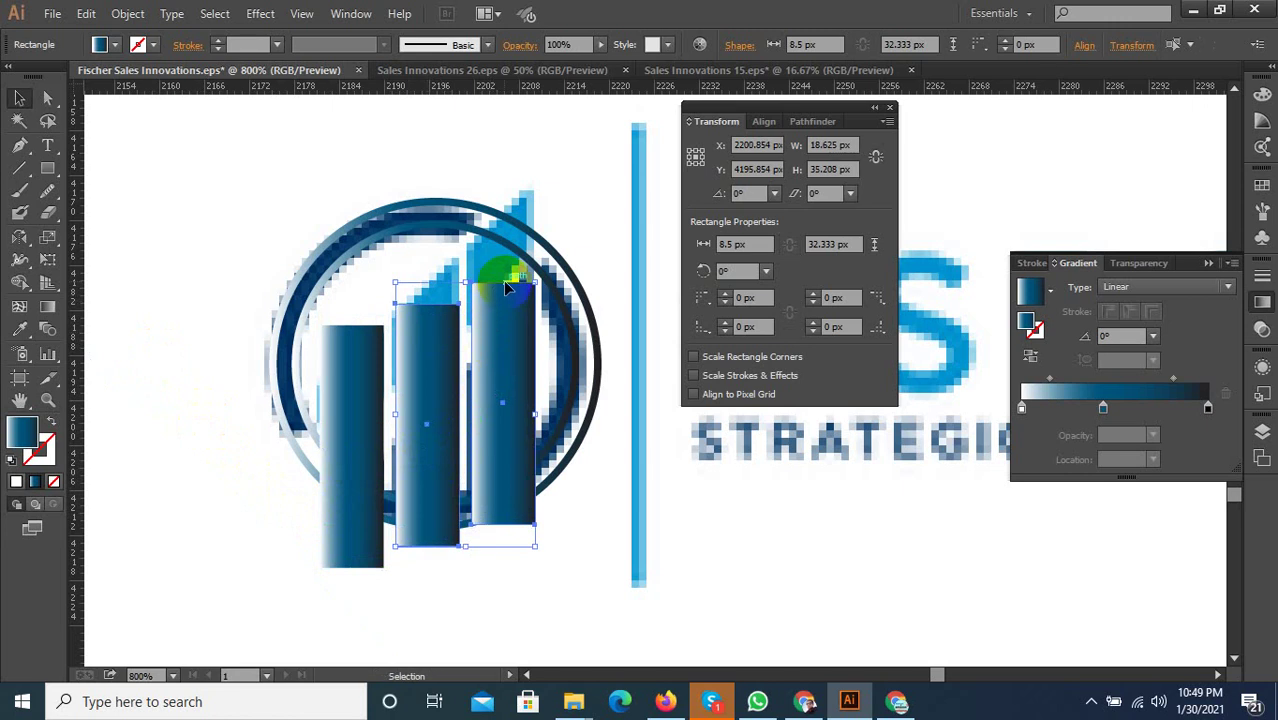
left_click_drag(465, 286, 463, 180)
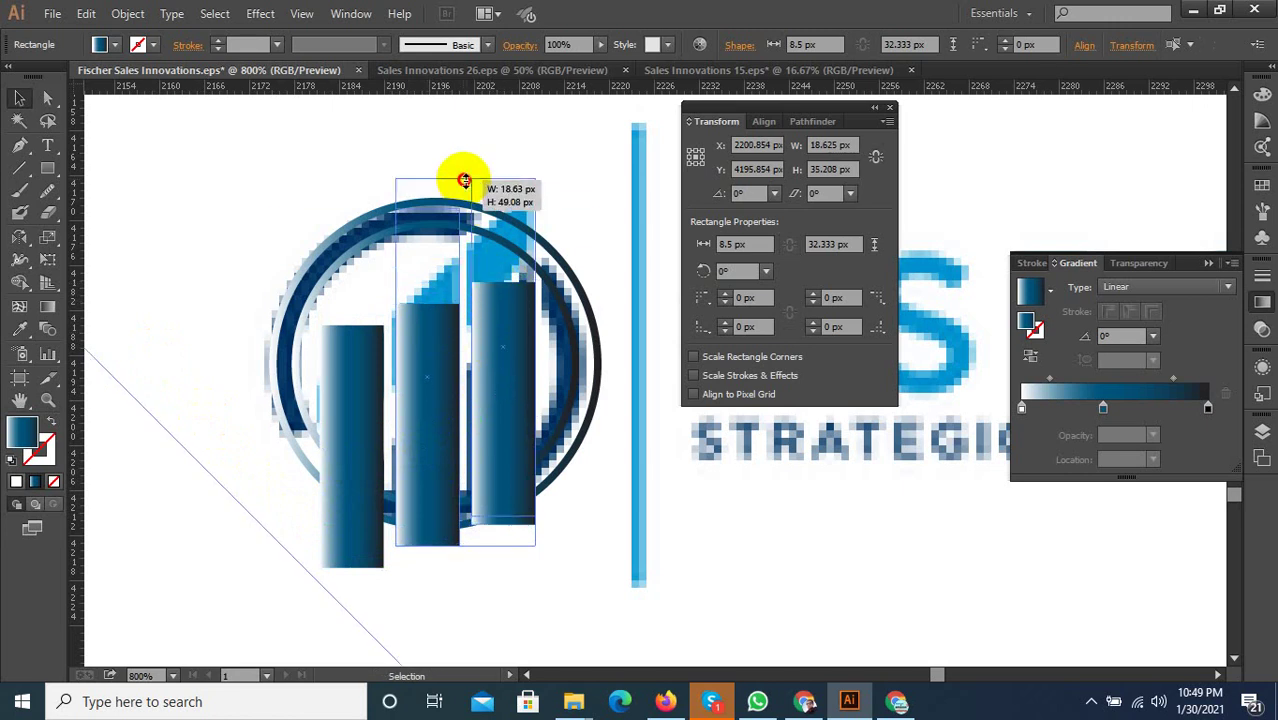
Lower the middle bar's top and pull its top-left corner down to slant it
left_click(480, 215, "shift")
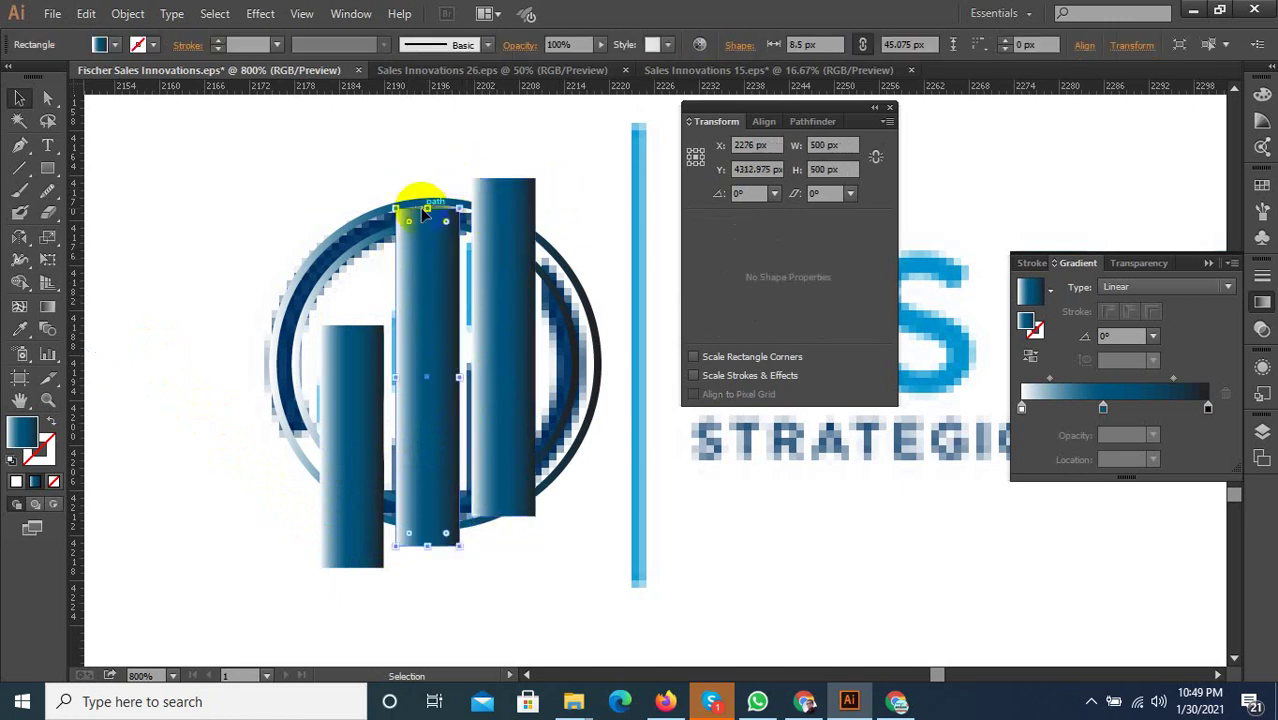
mouse_move(428, 208)
left_mouse_down()
mouse_move(430, 300)
mouse_move(431, 268)
left_mouse_up()
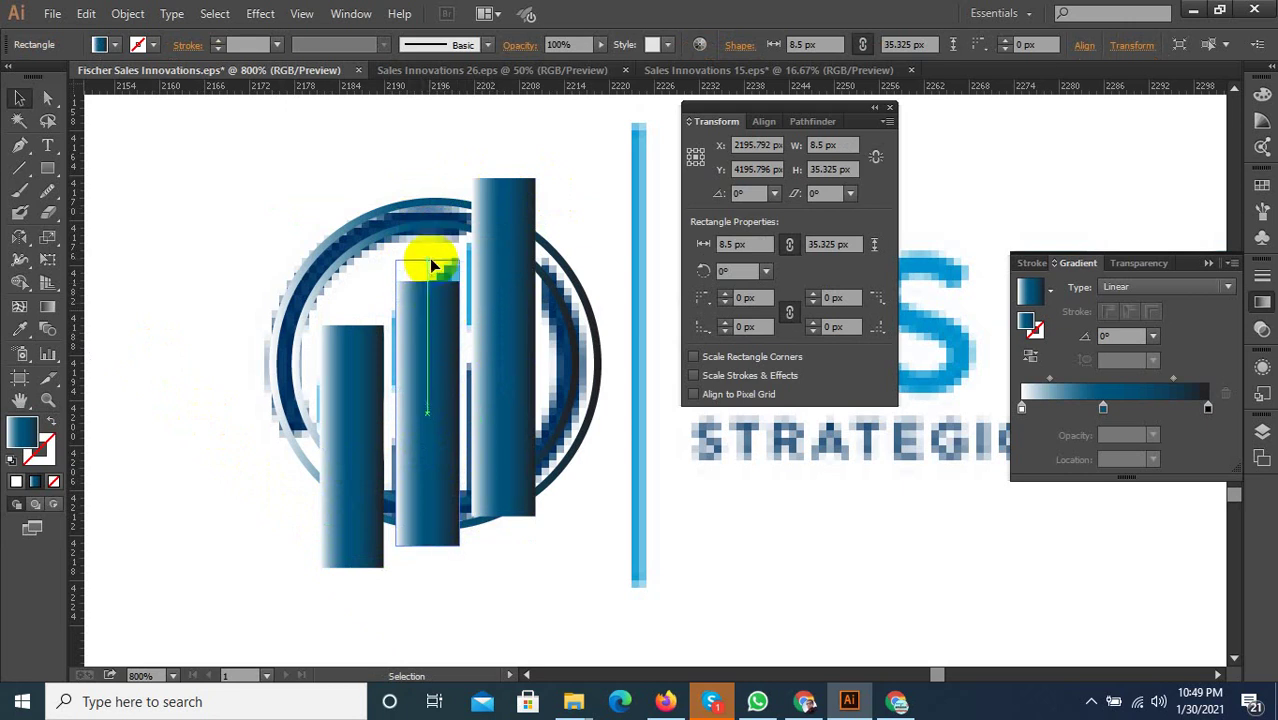
scroll(395, 285, "up", 1)
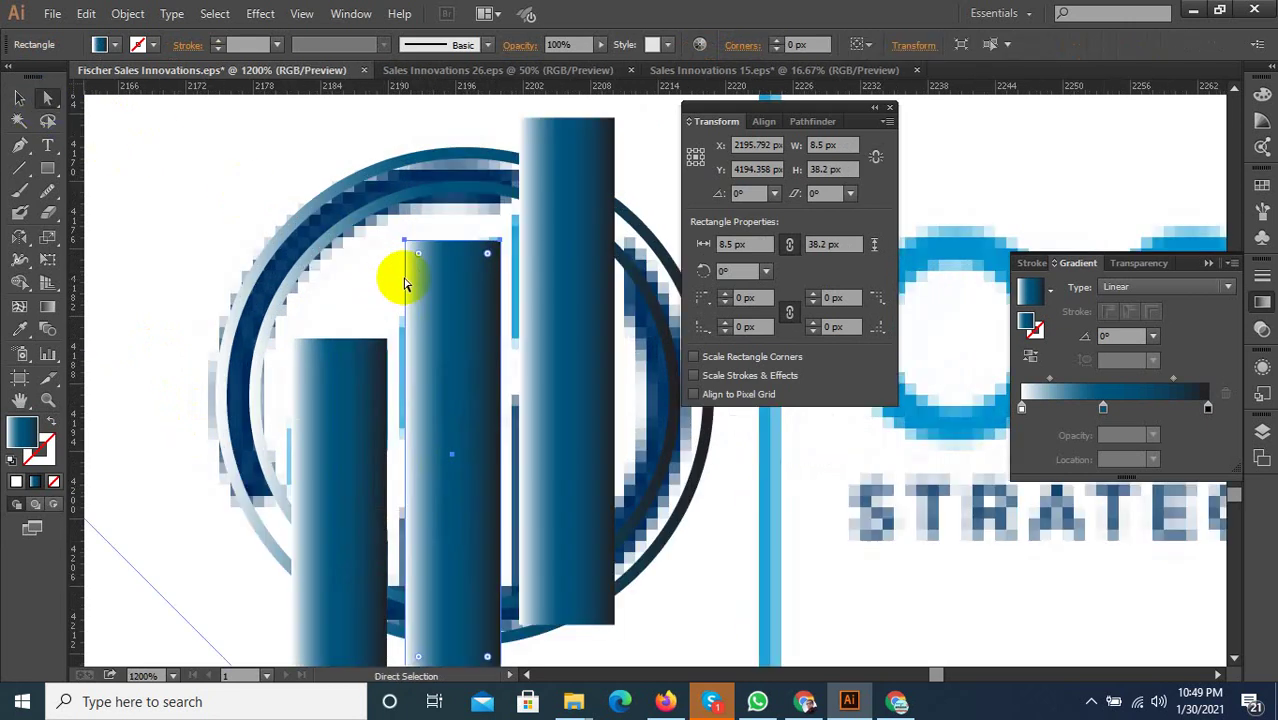
left_click_drag(407, 243, 408, 323)
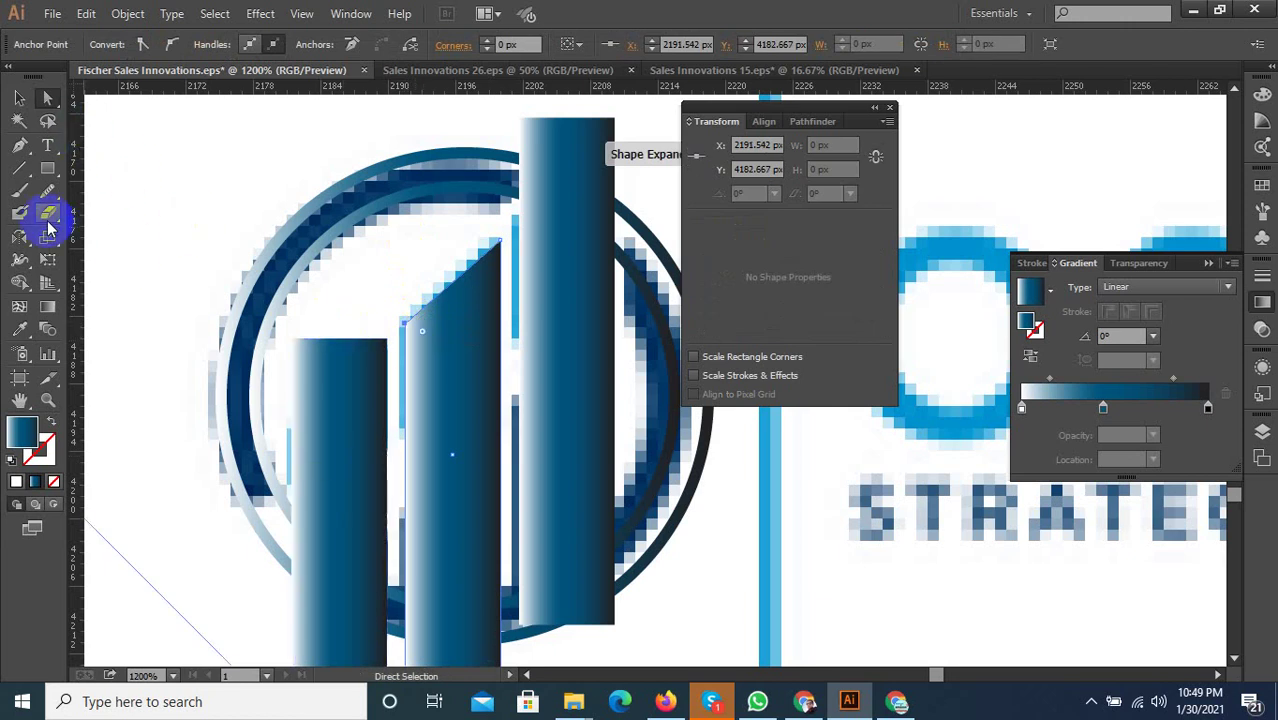
Make the middle bar a gradient outline and slant the left bar's top-left corner down
left_click(50, 421)
left_click_drag(291, 342, 292, 430)
left_click(1091, 701)
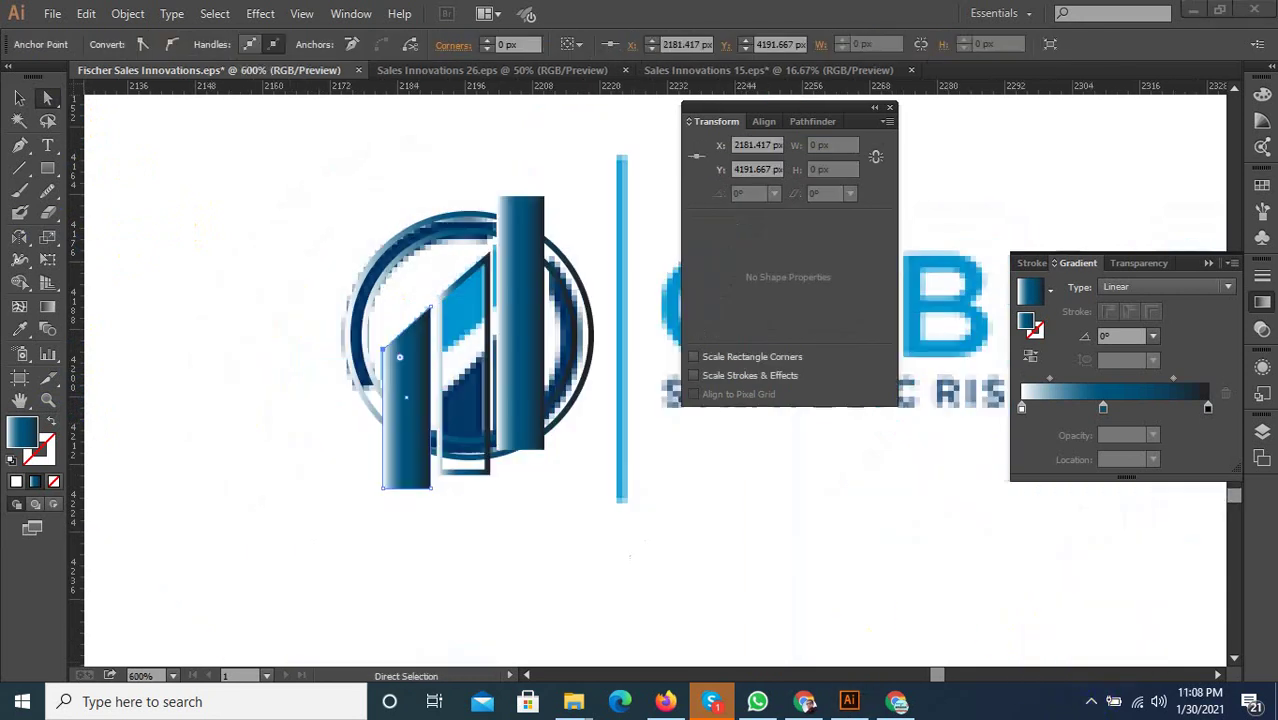
Reset the Essentials workspace to close the floating panels
left_click(1000, 13)
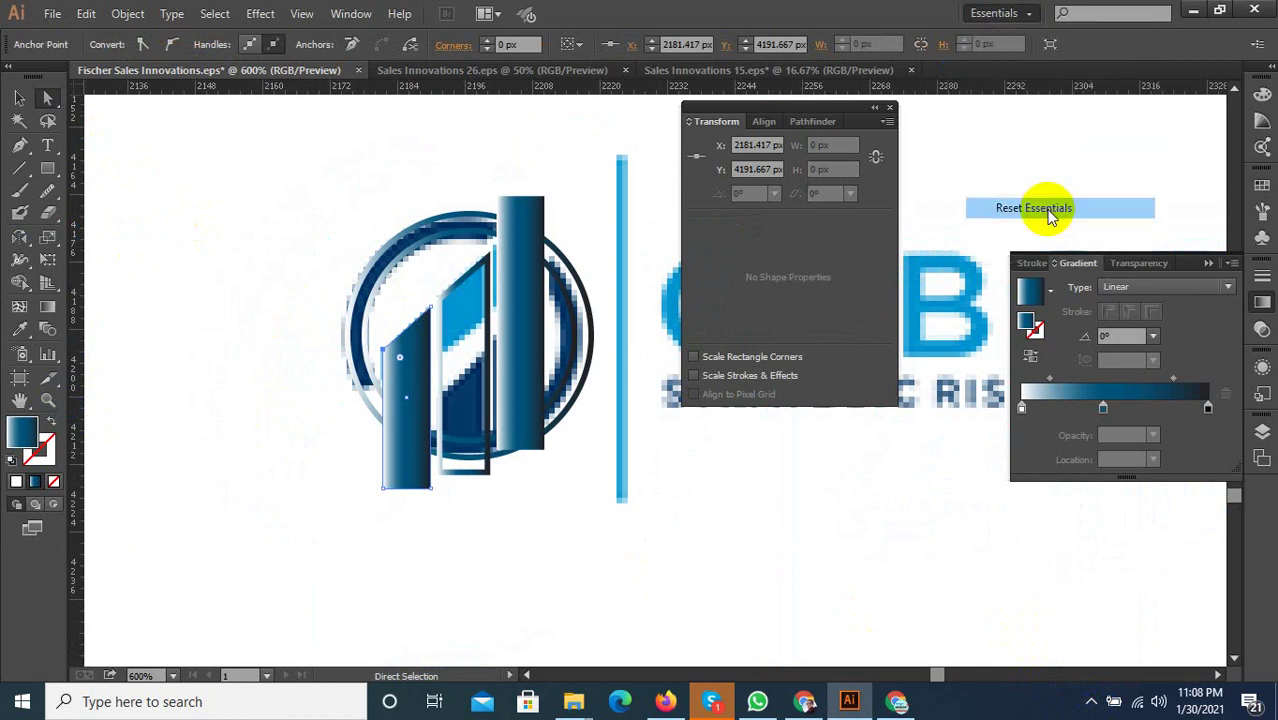
left_click(1034, 208)
left_click(388, 388)
scroll(400, 400, "up", 2)
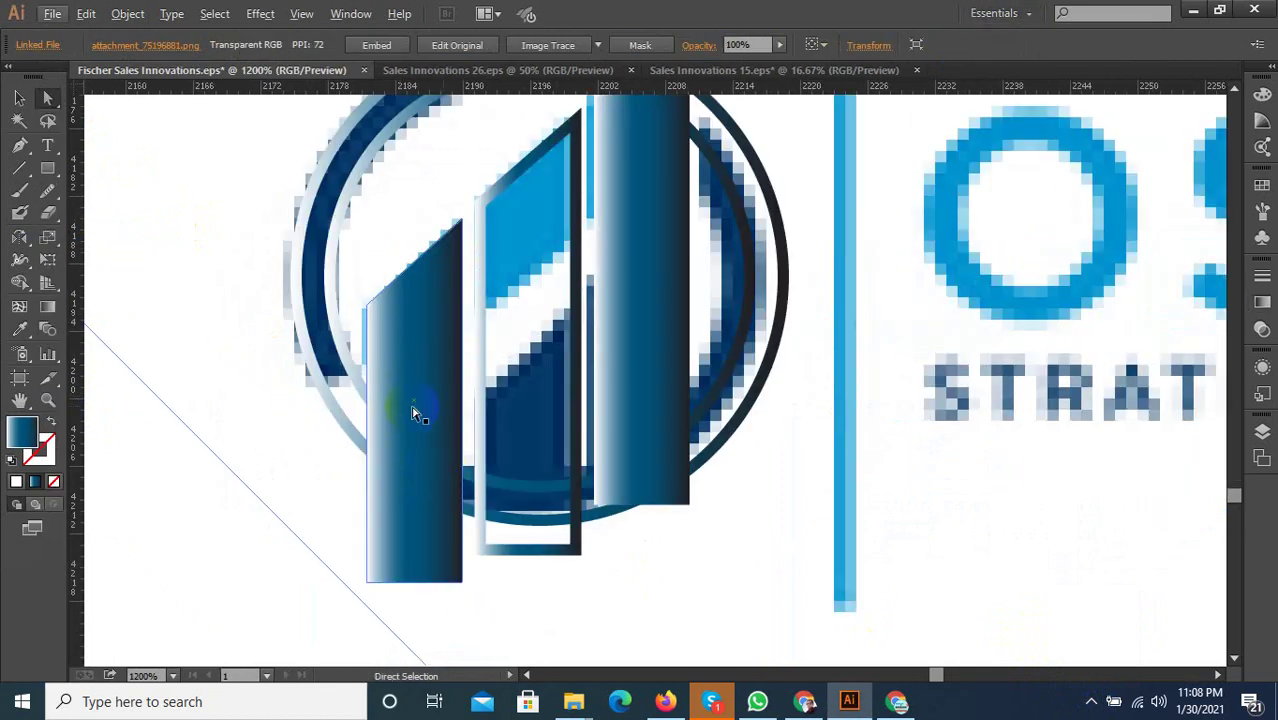
Turn the left bar into a gradient outline, then select the logo's circle
left_click(418, 414)
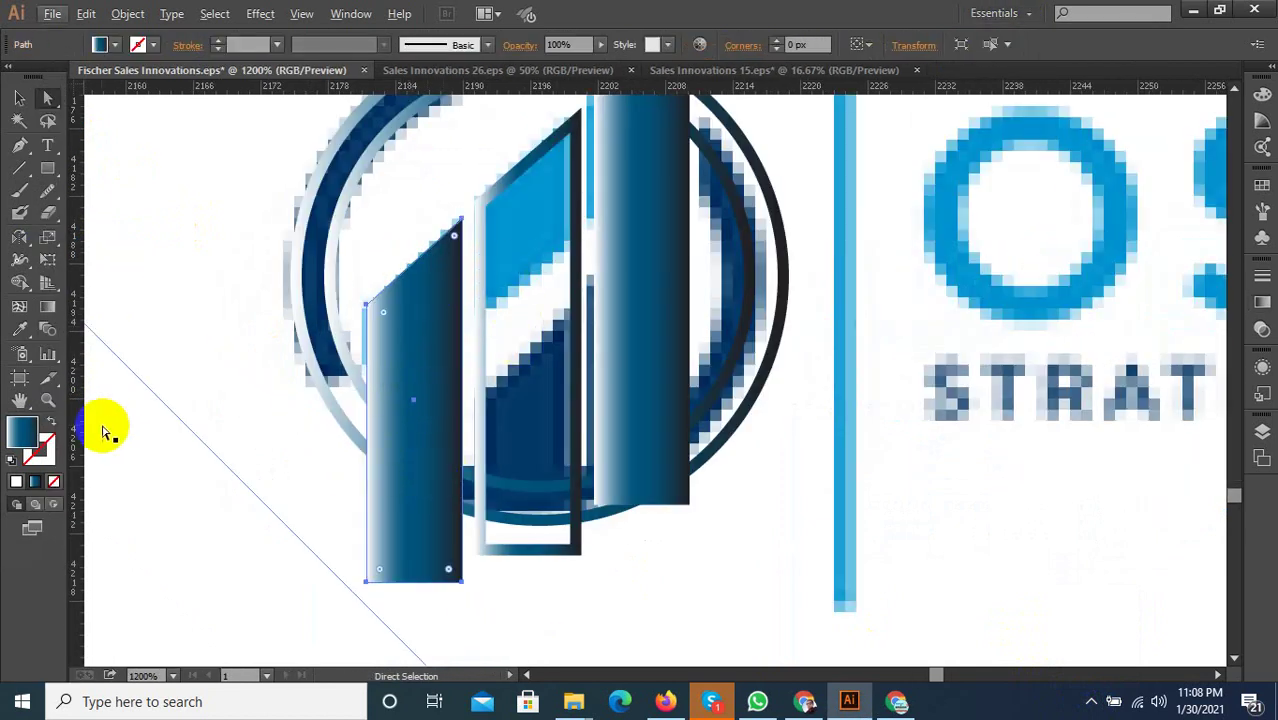
left_click(55, 430)
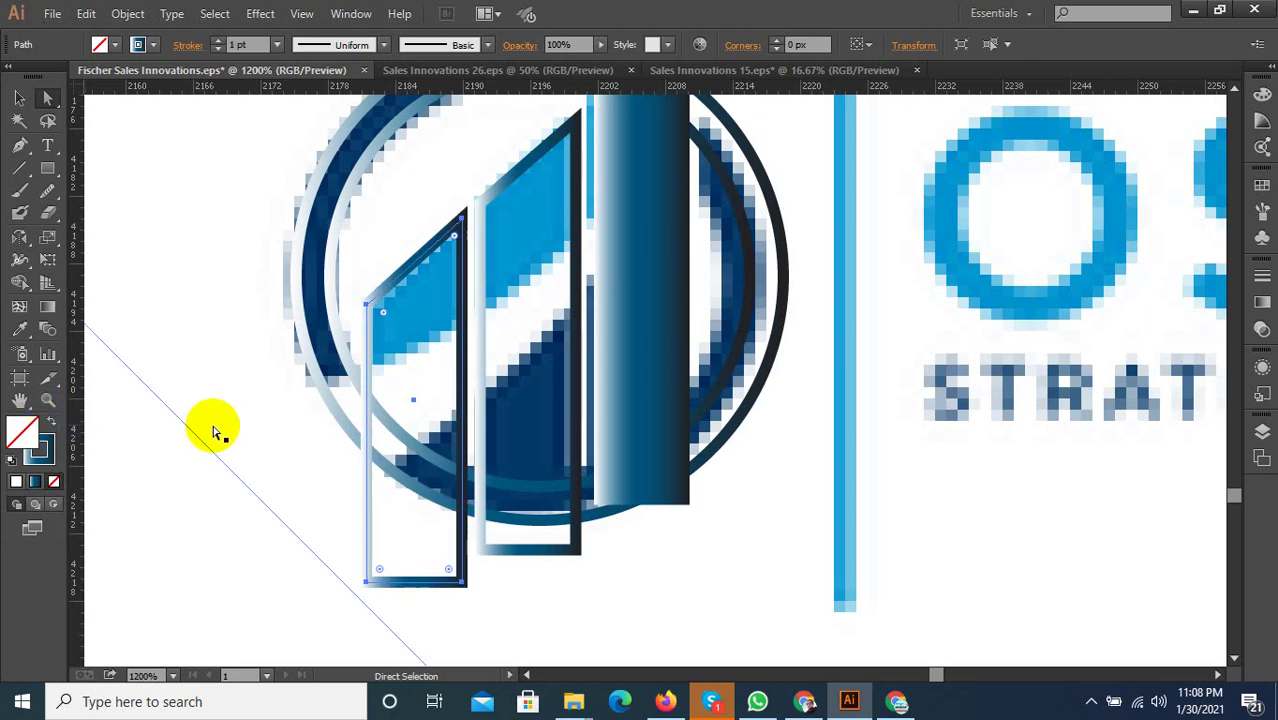
left_click(362, 470)
scroll(375, 455, "down", 1)
left_click(388, 450)
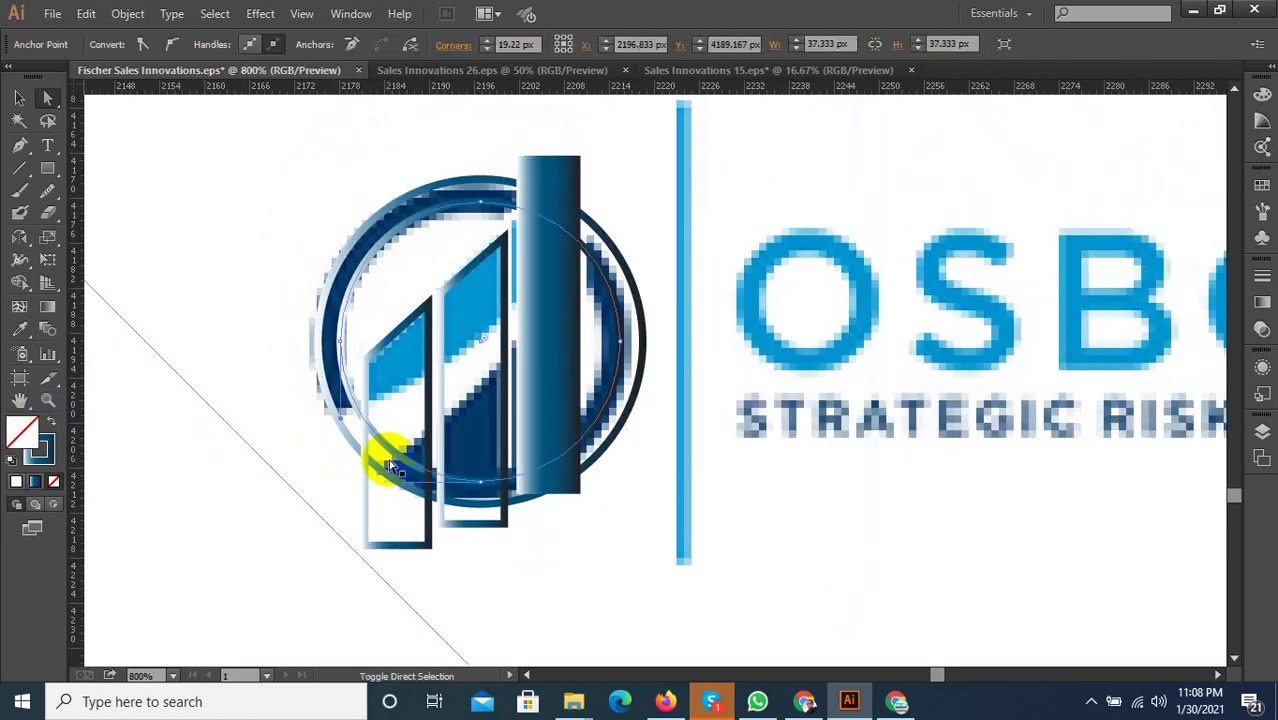
left_click(20, 98)
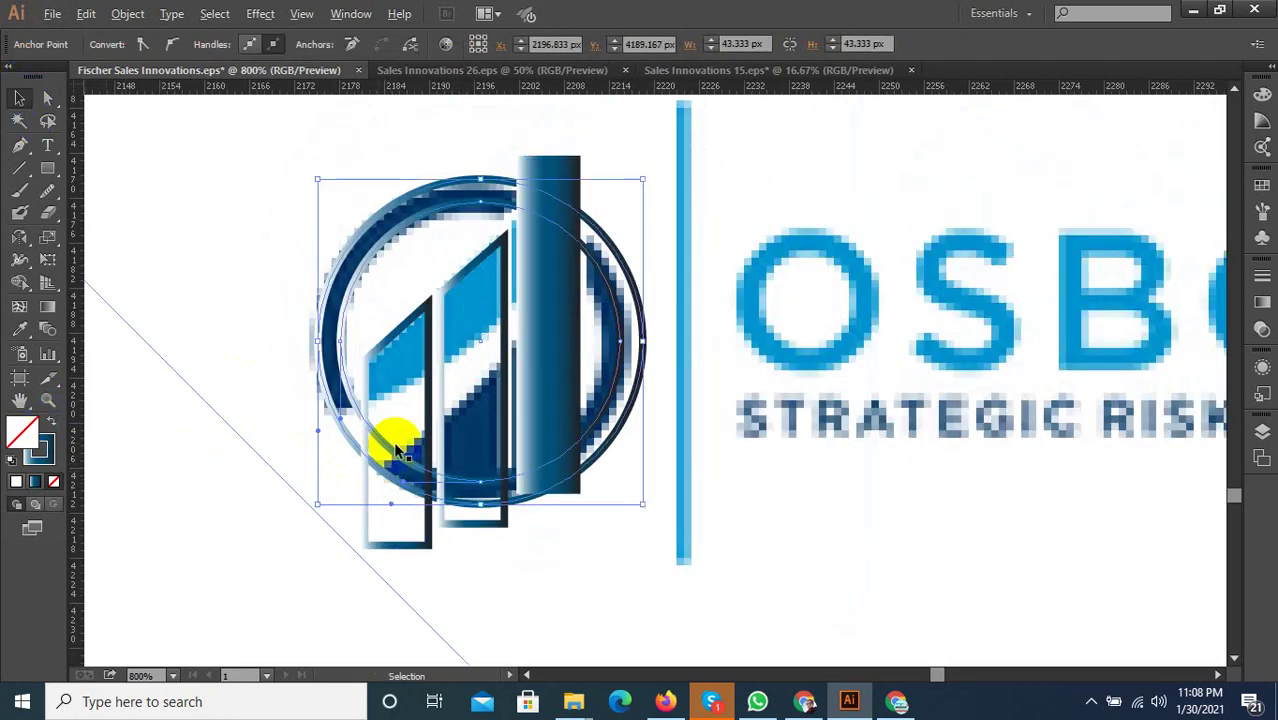
scroll(391, 434, "down", 1)
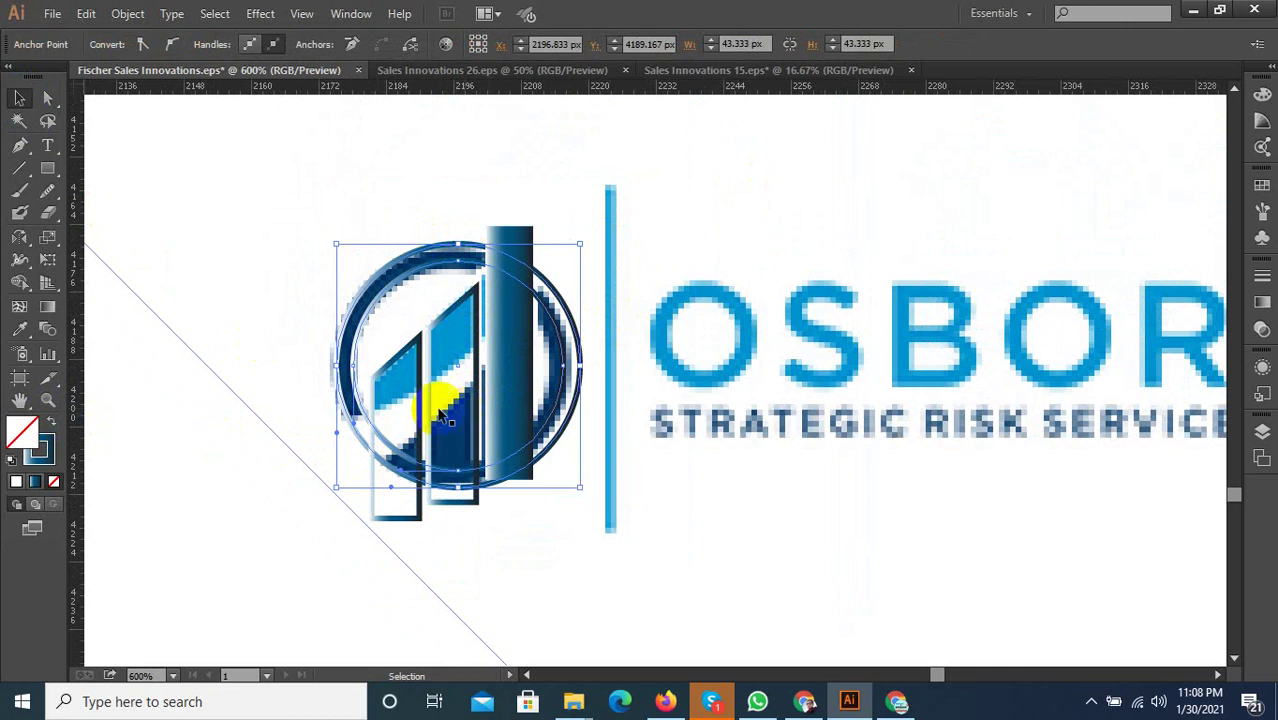
Select the outer circle path of the traced logo
left_click(128, 14)
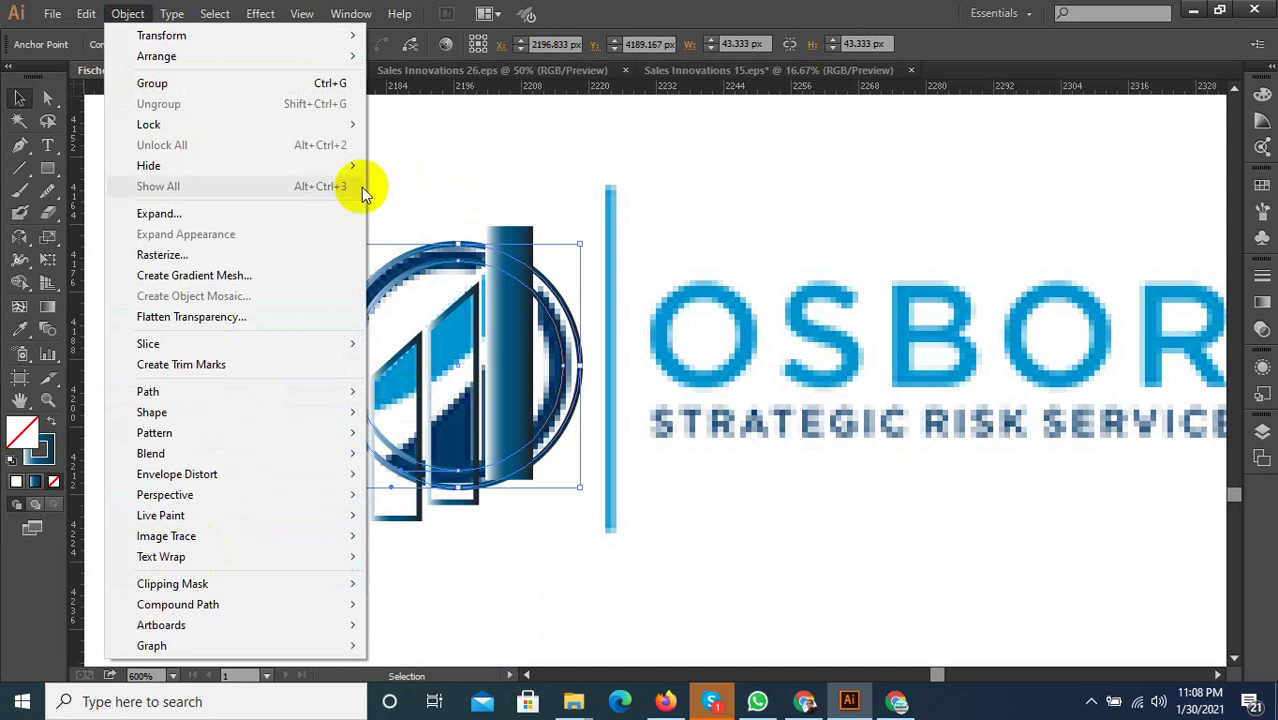
left_click(410, 133)
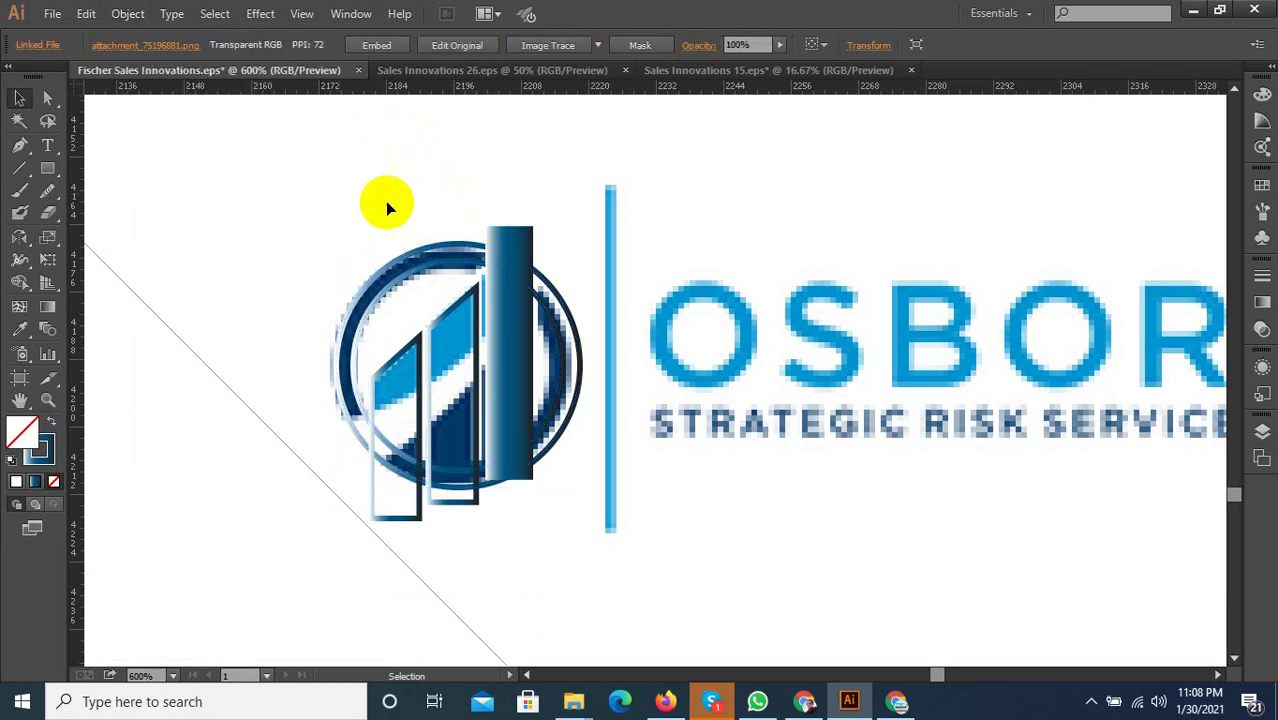
left_click(447, 248)
left_click(445, 243)
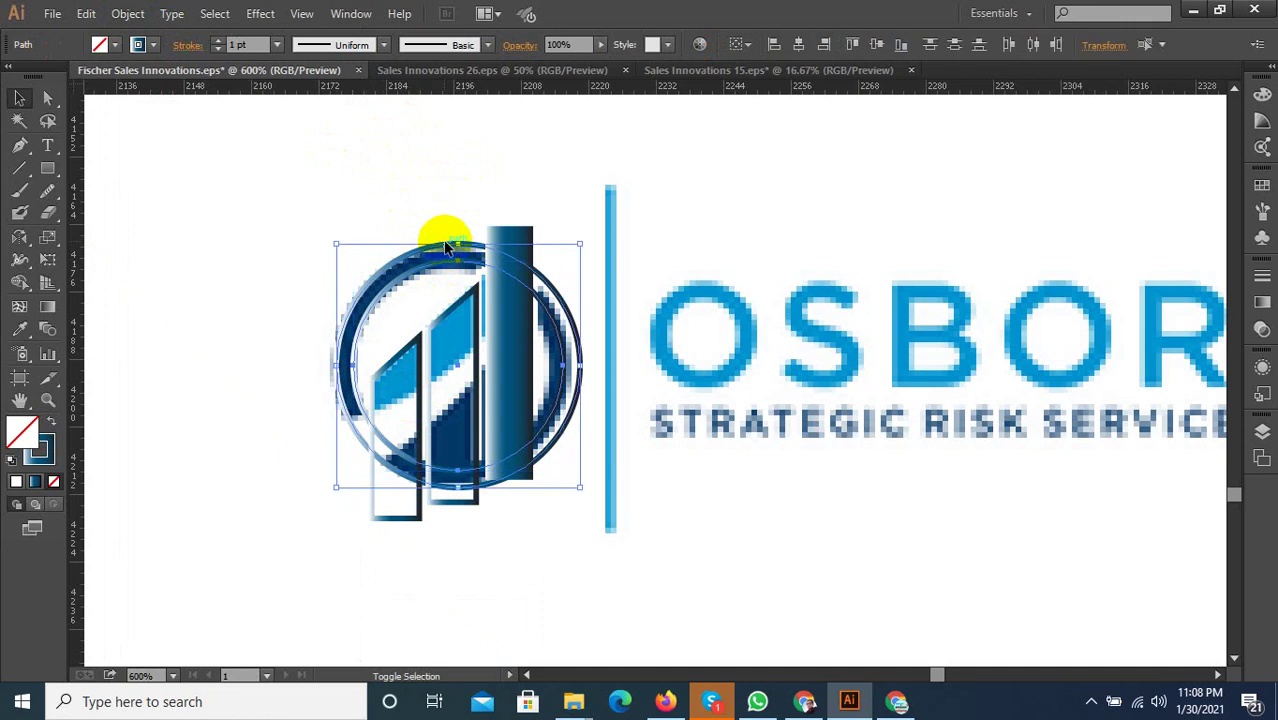
Divide the overlapping logo shapes with Pathfinder and ungroup the resulting pieces
left_click(128, 14)
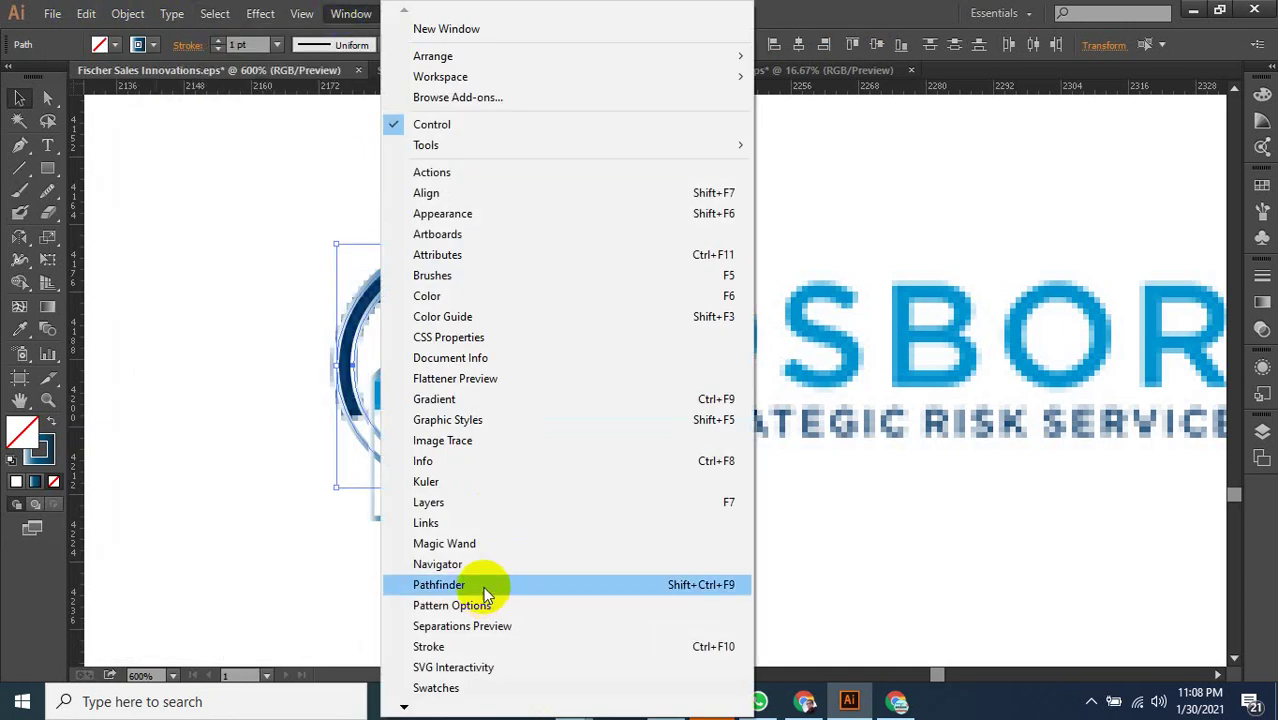
left_click(484, 590)
left_click(705, 207)
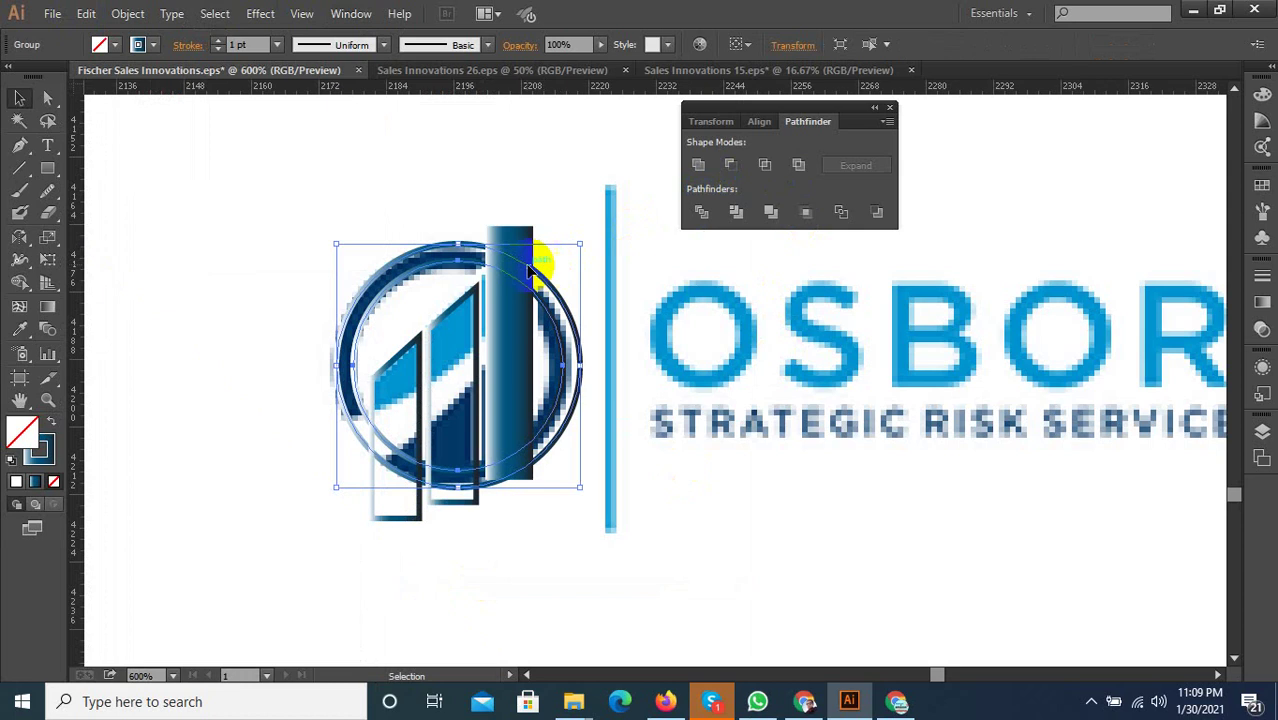
right_click(540, 262)
left_click(575, 372)
left_click(560, 355)
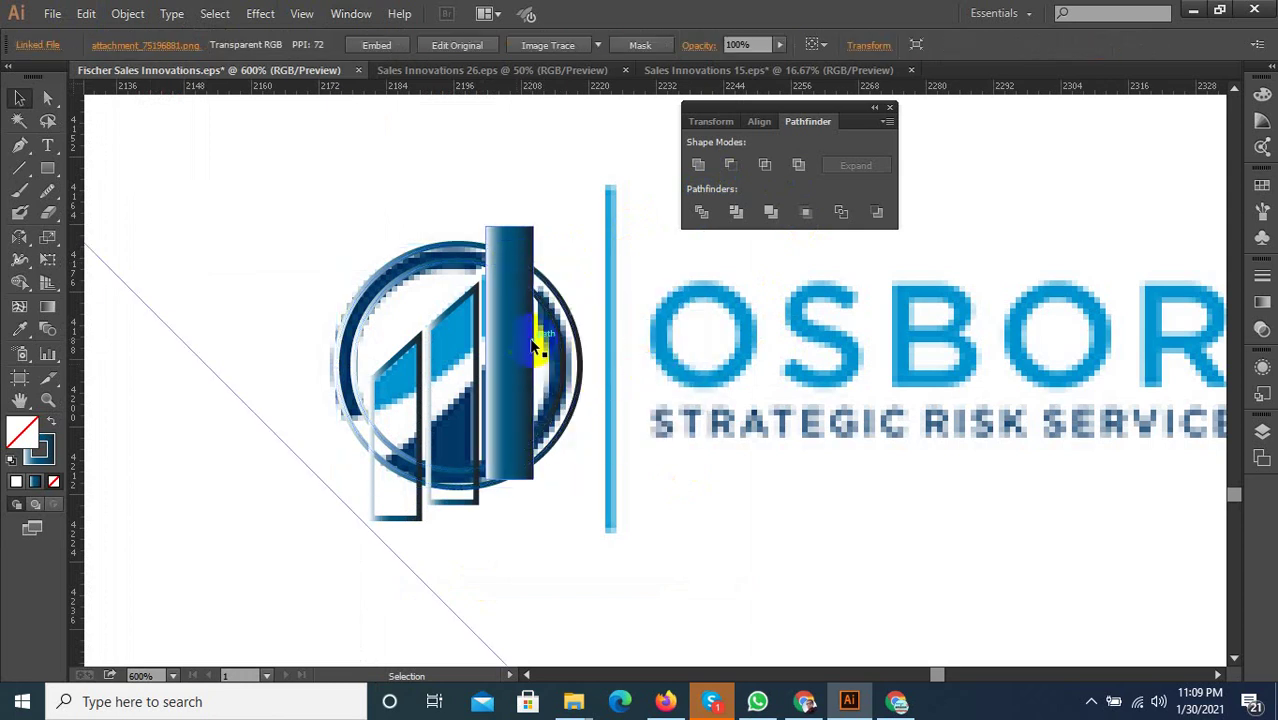
Select the bars, give the tall bar a gradient outline and lower its top slightly
left_click(522, 343)
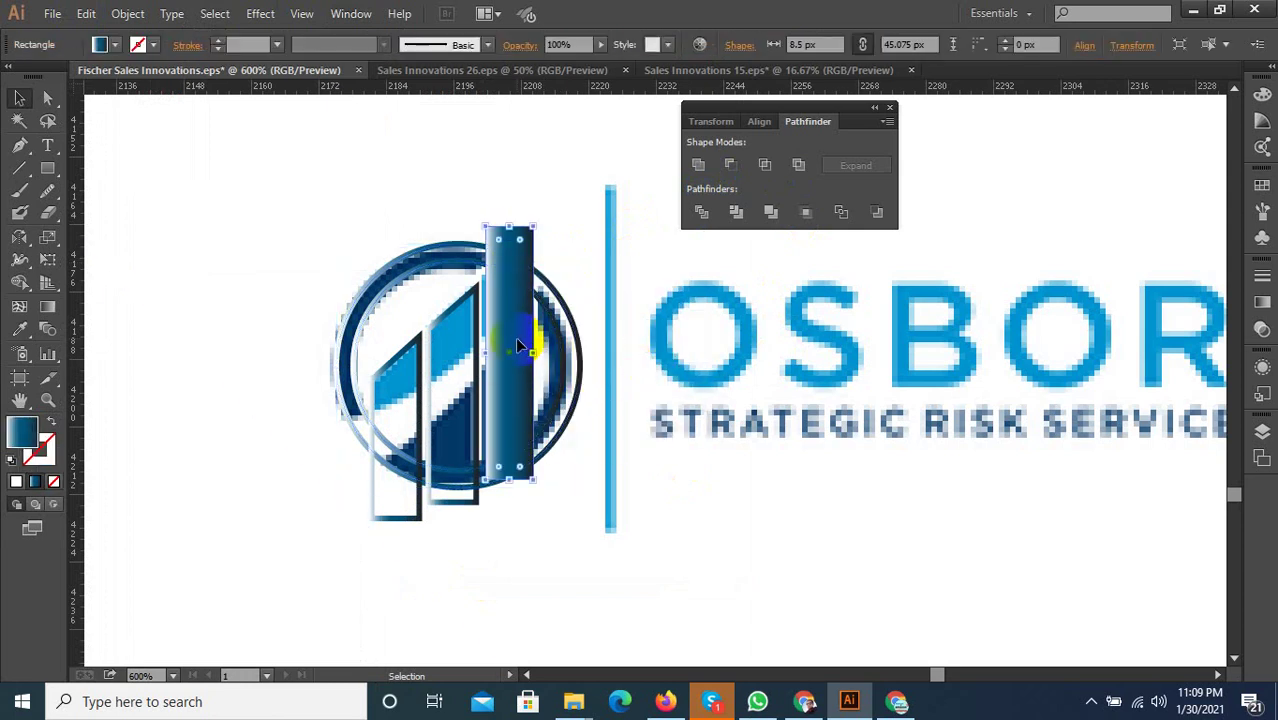
left_click(458, 398)
left_click(402, 412, "shift")
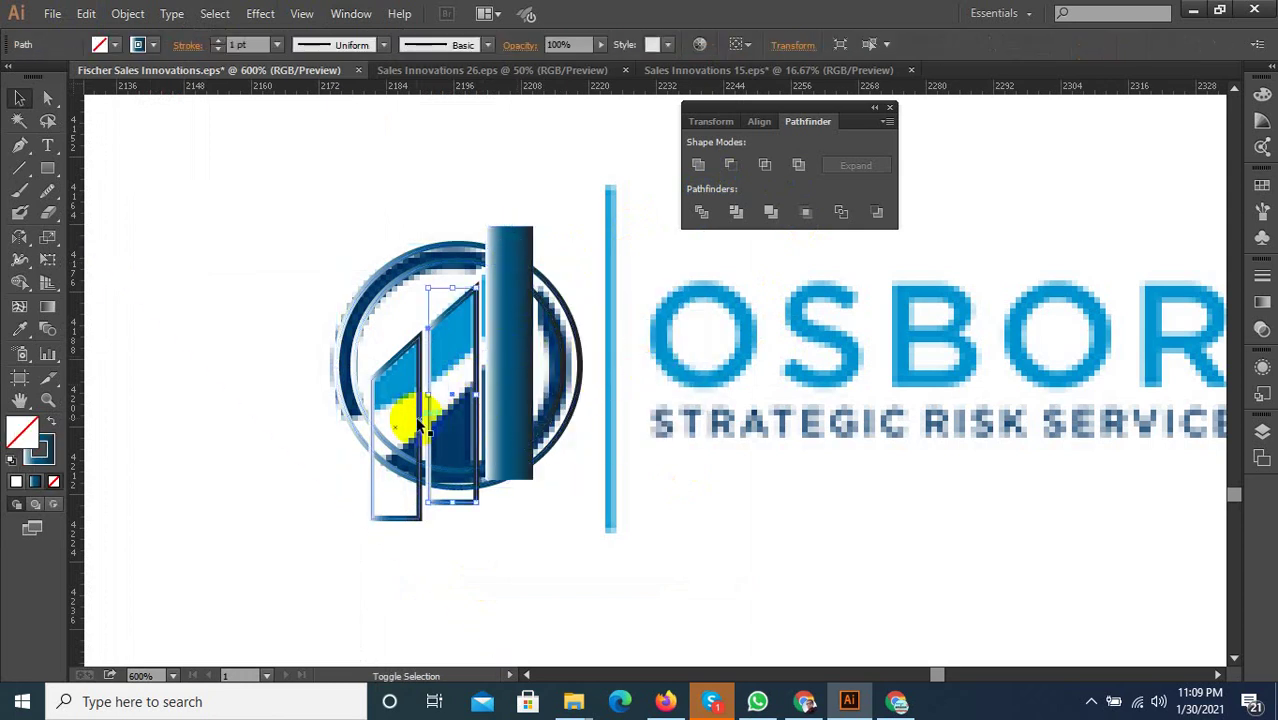
left_click(522, 376)
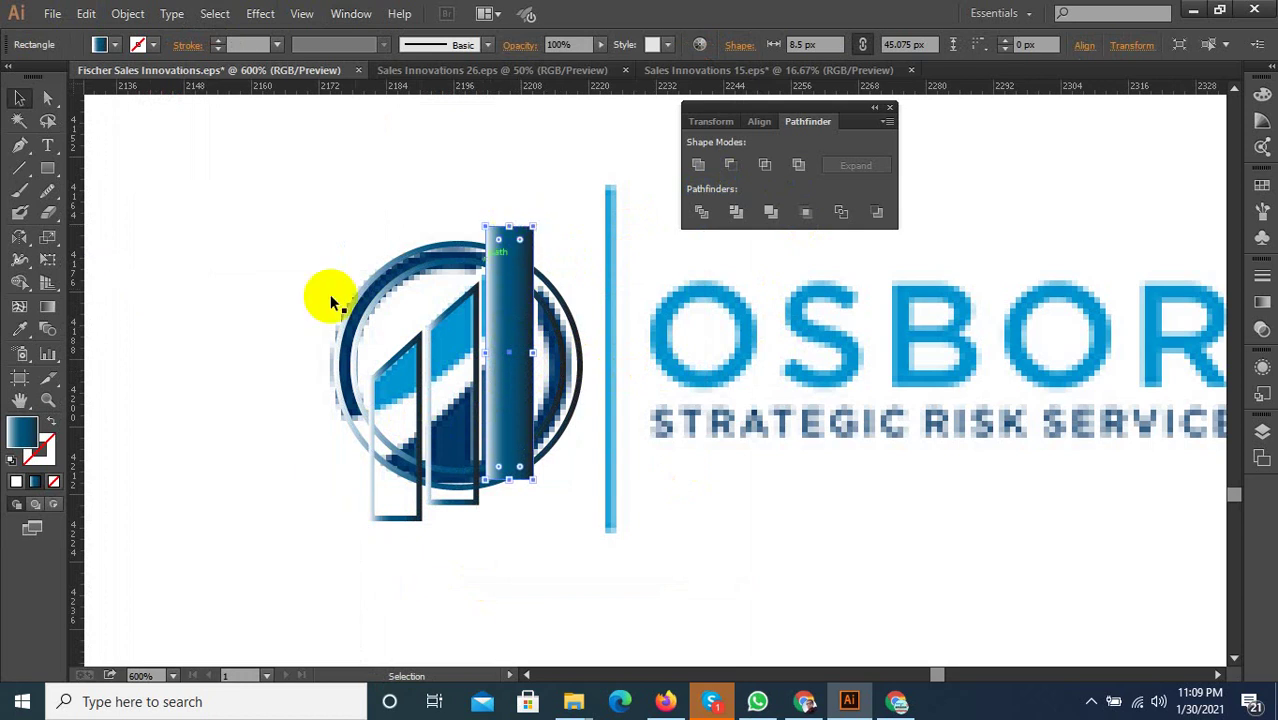
left_click(48, 402)
left_click(57, 424)
scroll(542, 257, "up", 1)
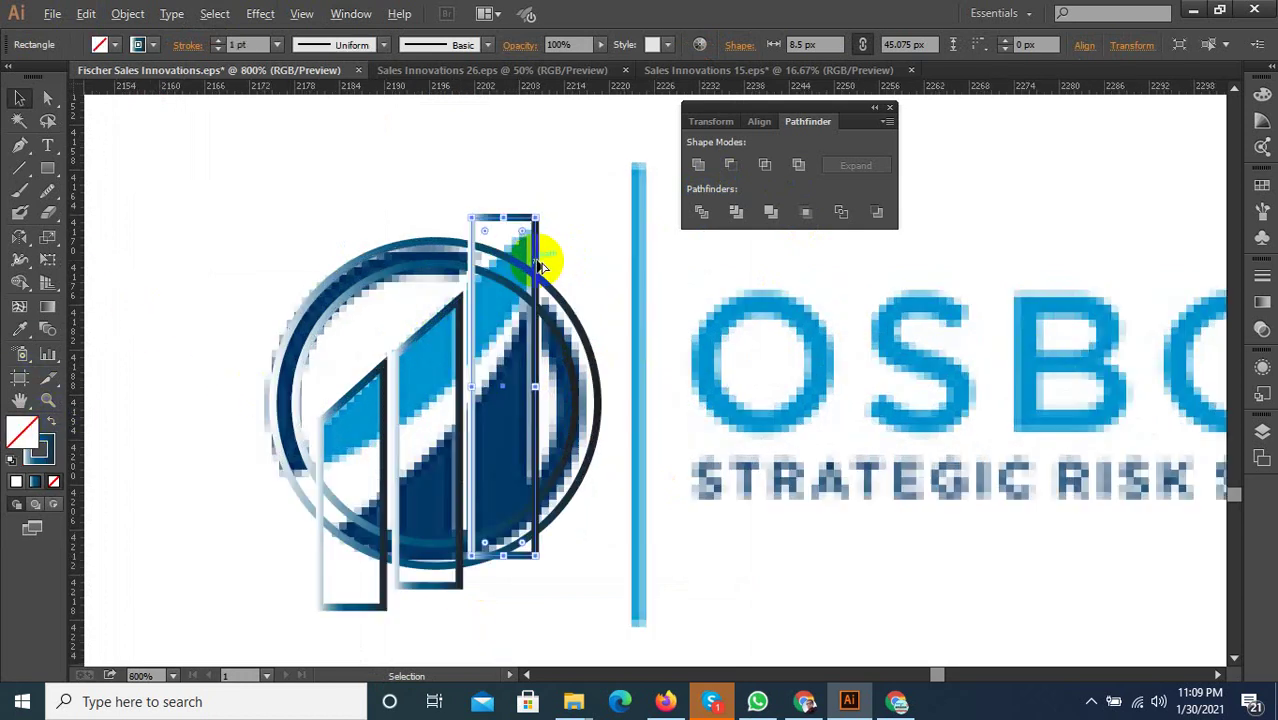
scroll(542, 257, "up", 1)
mouse_move(484, 200)
left_mouse_down()
mouse_move(440, 260)
mouse_move(436, 296)
left_mouse_up()
With Direct Selection, select the three traced bars and both circle paths
left_click(48, 98)
left_click(476, 177)
scroll(476, 177, "down", 3)
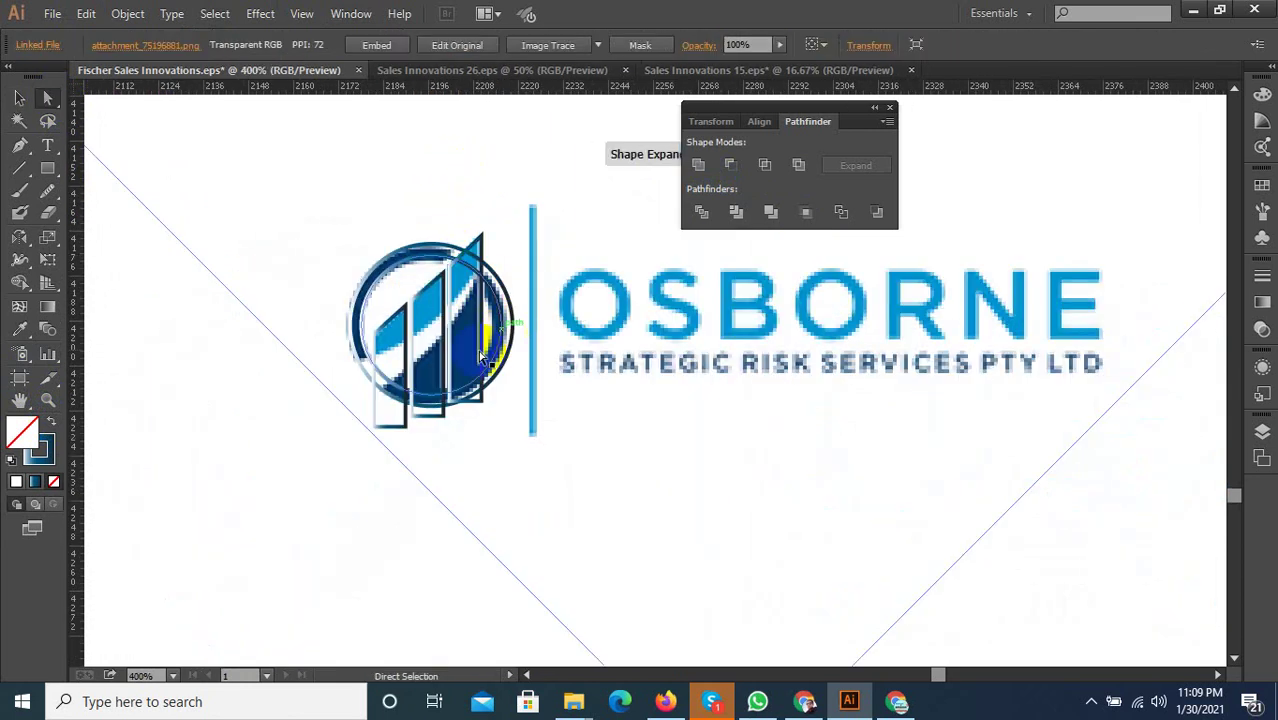
scroll(458, 366, "up", 1)
scroll(458, 366, "up", 1)
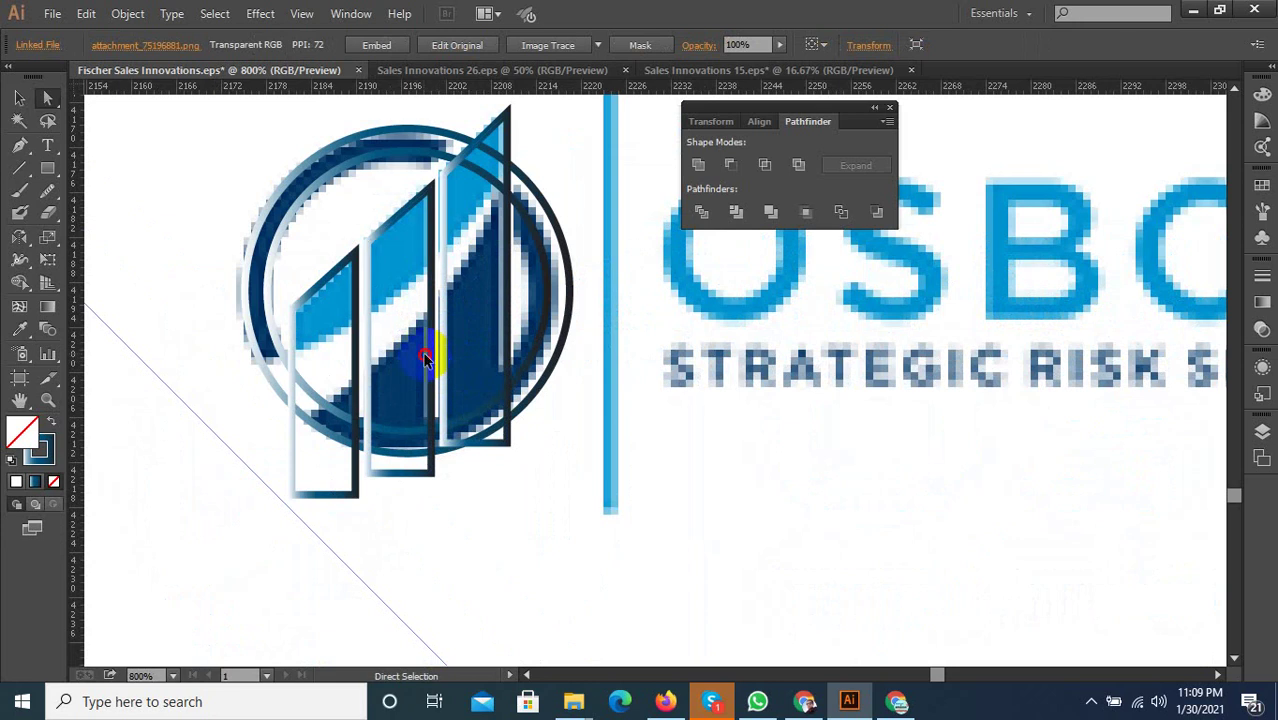
left_click(423, 360)
left_click(350, 363, "shift")
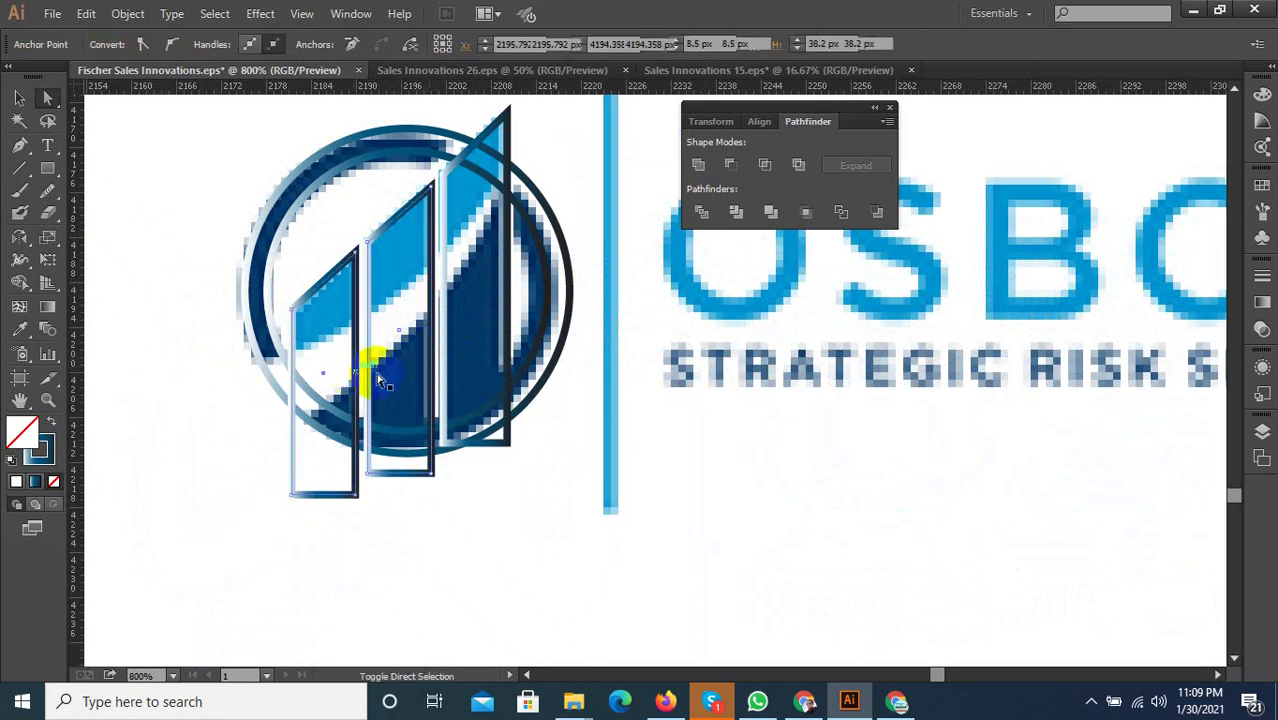
left_click(510, 312, "shift")
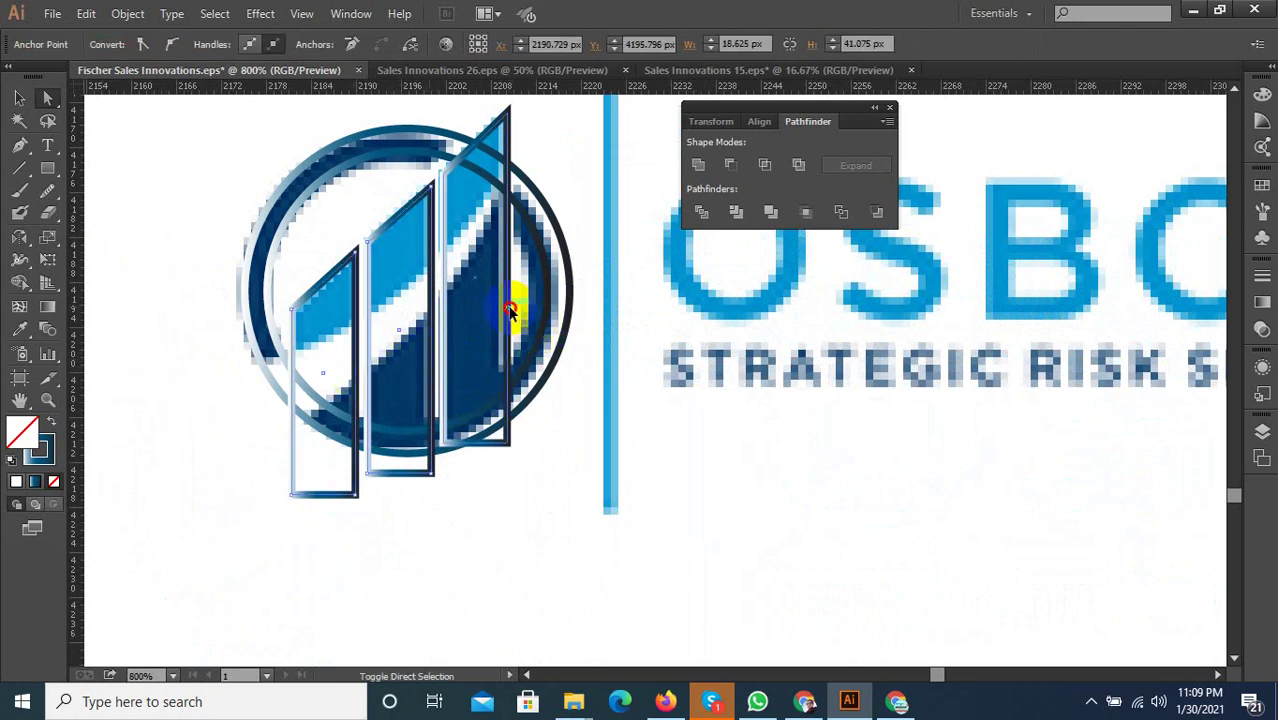
left_click(548, 264, "shift")
left_click(570, 254, "shift")
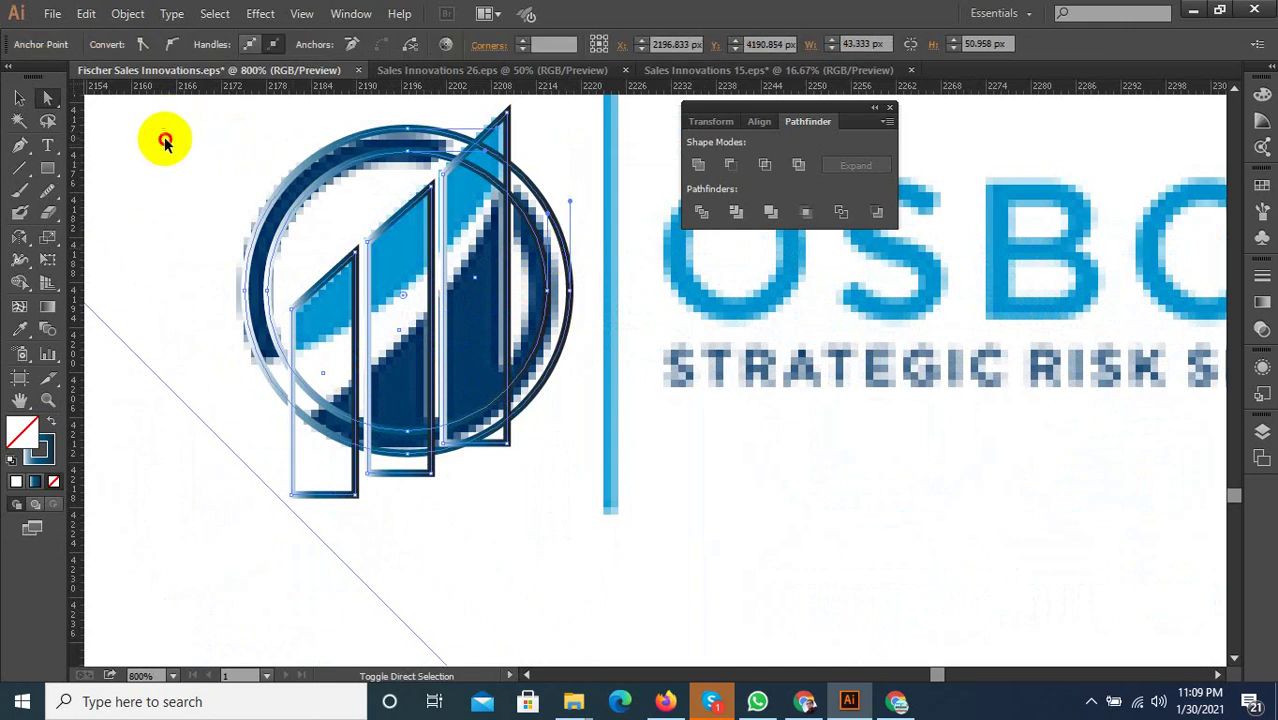
Select the whole traced logo group with the Selection tool
left_click(58, 97)
left_click(19, 97)
scroll(390, 290, "down", 3)
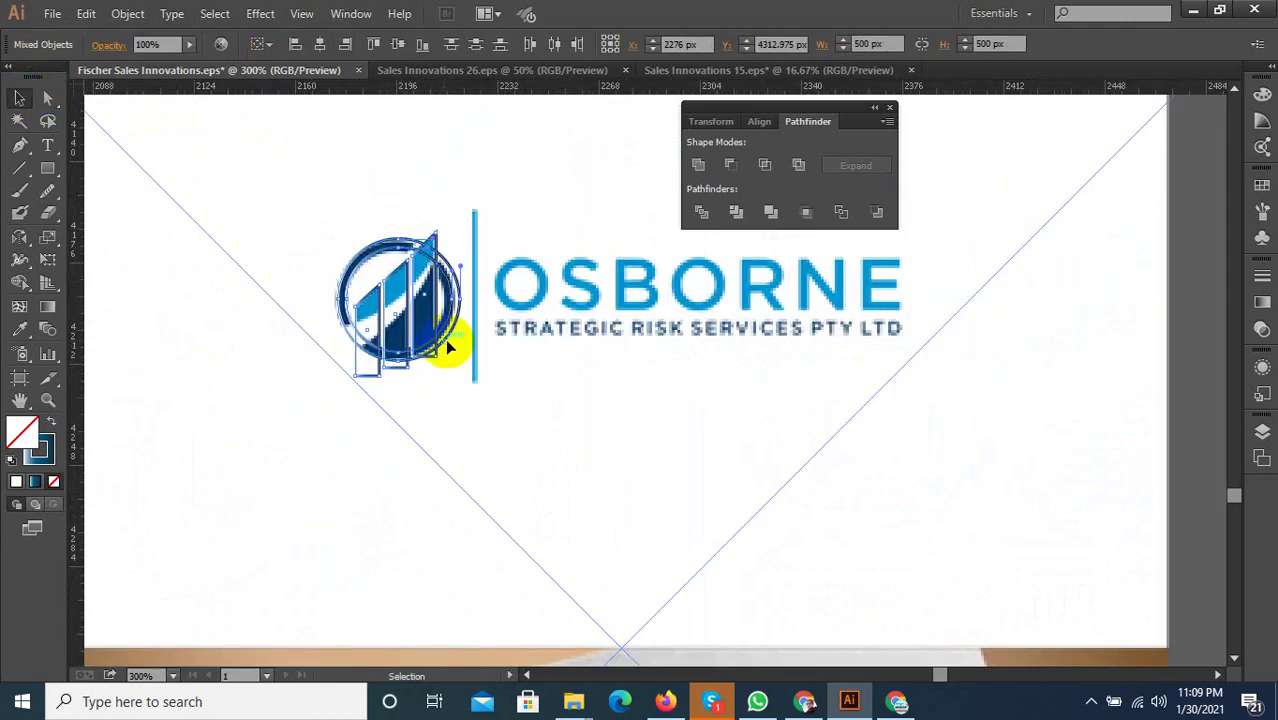
scroll(420, 268, "up", 2)
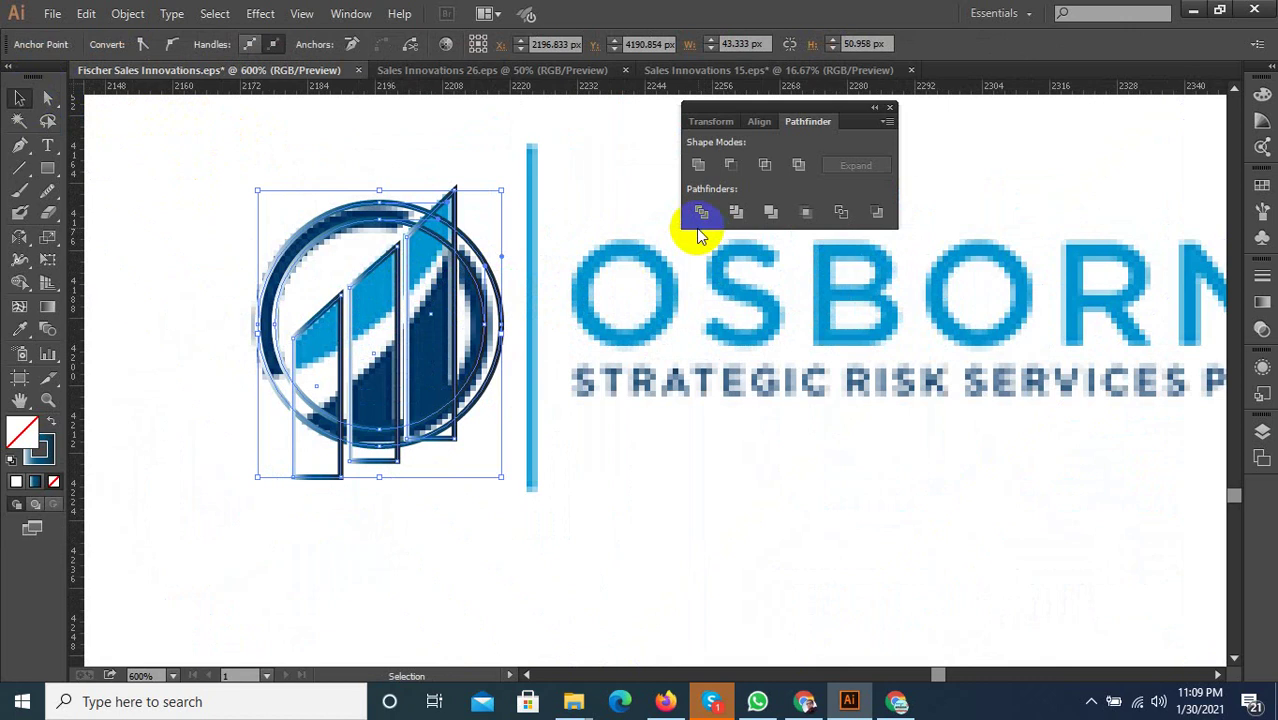
left_click(492, 285)
Ungroup the traced logo
right_click(465, 245)
left_click(540, 345)
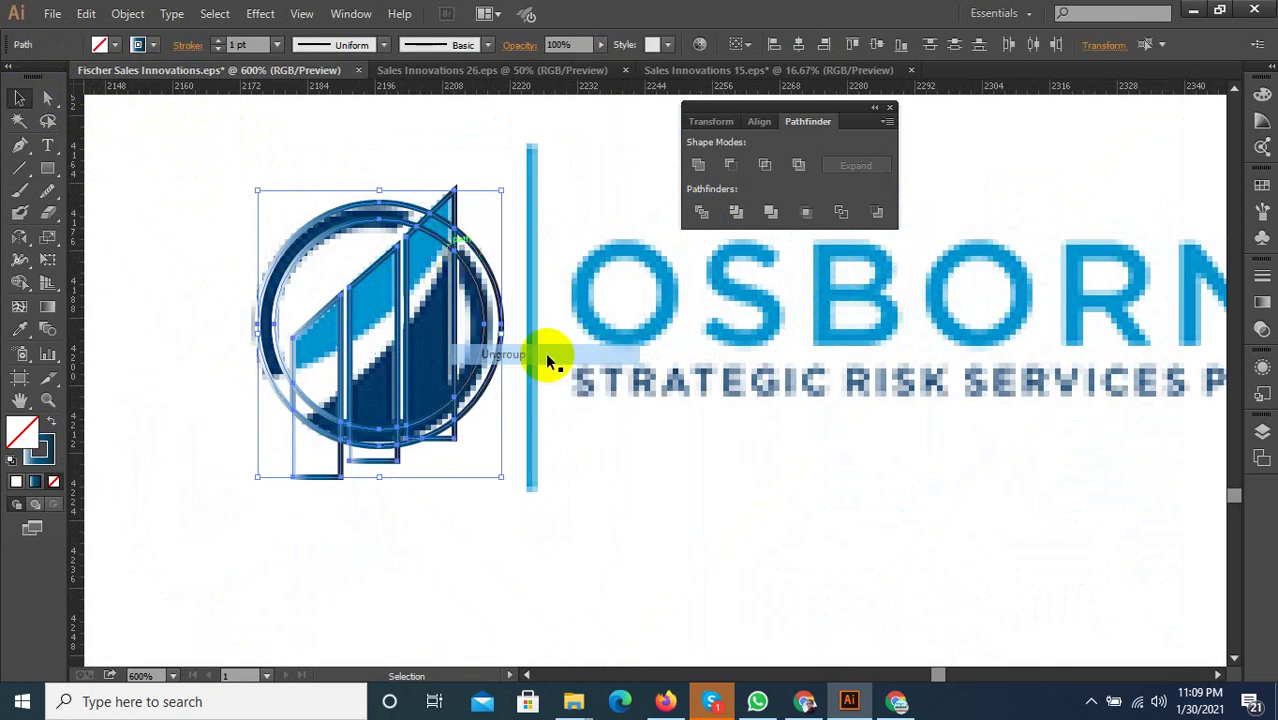
left_click_drag(395, 390, 358, 390)
scroll(358, 390, "up", 1)
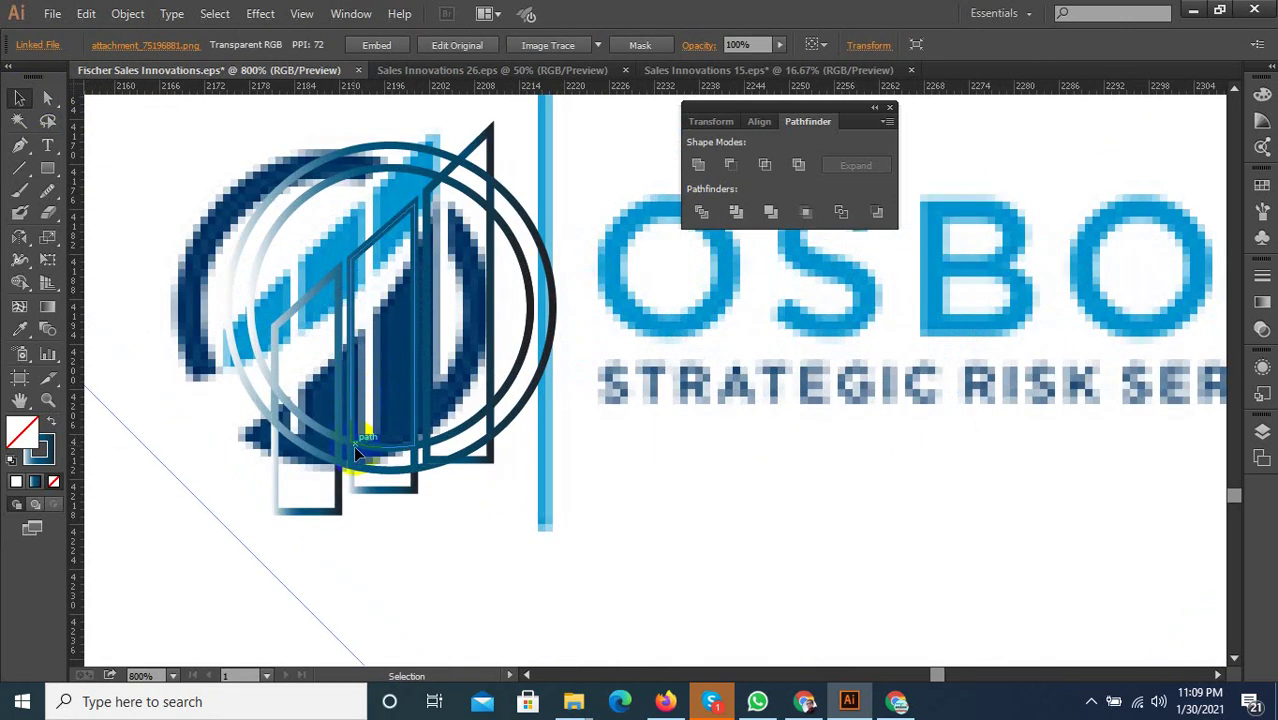
Delete the two stray outline rectangles and the small blue triangle under the bars
left_click(335, 511)
key("Delete")
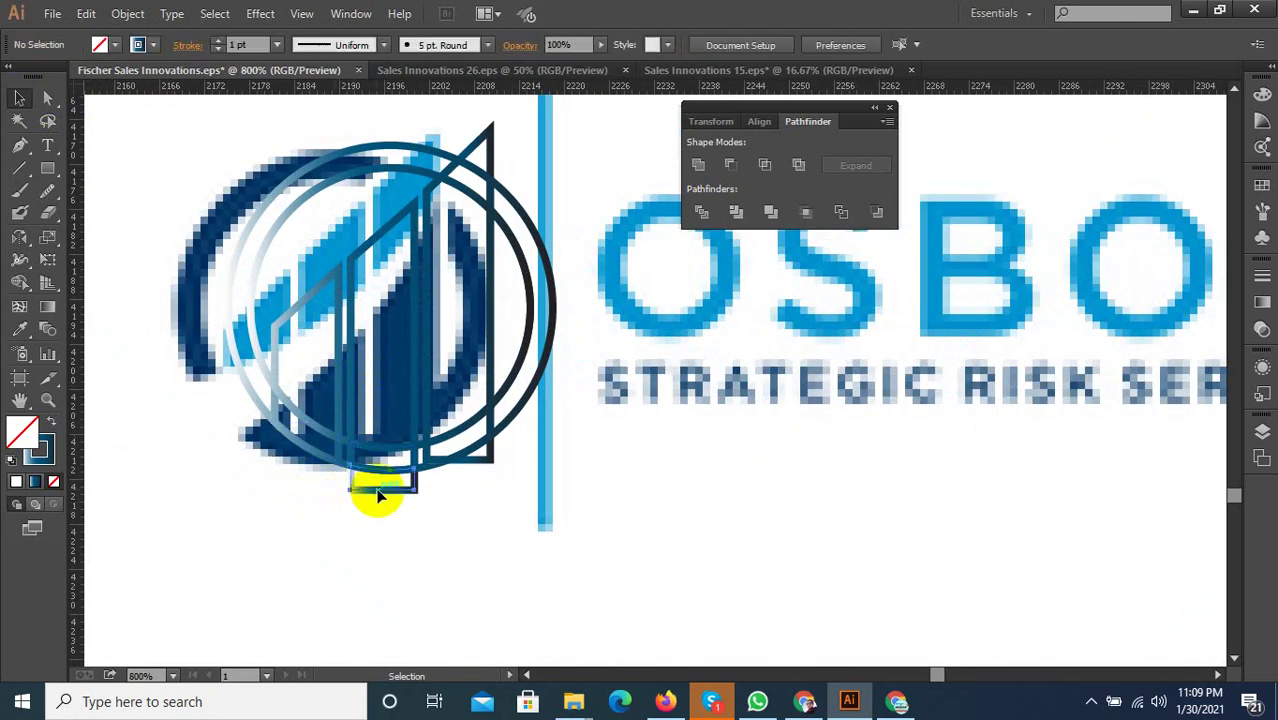
left_click(371, 495)
key("Delete")
left_click(481, 464)
key("Delete")
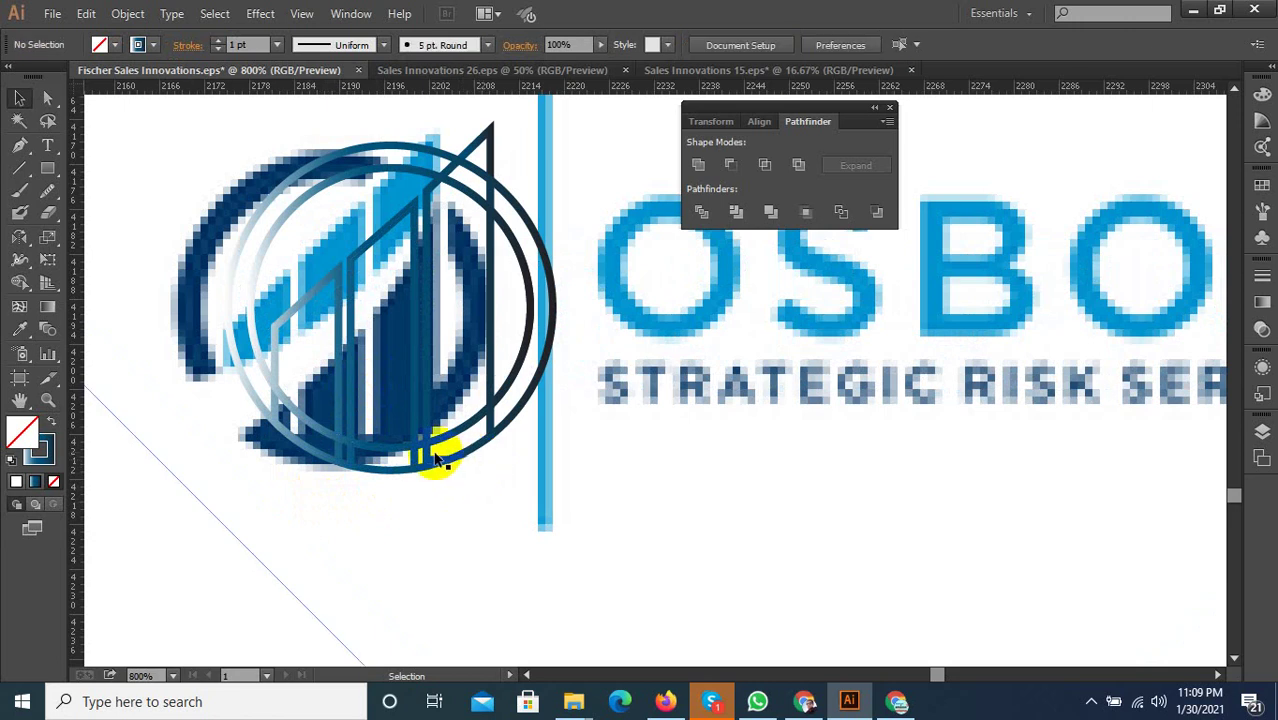
left_click(430, 458)
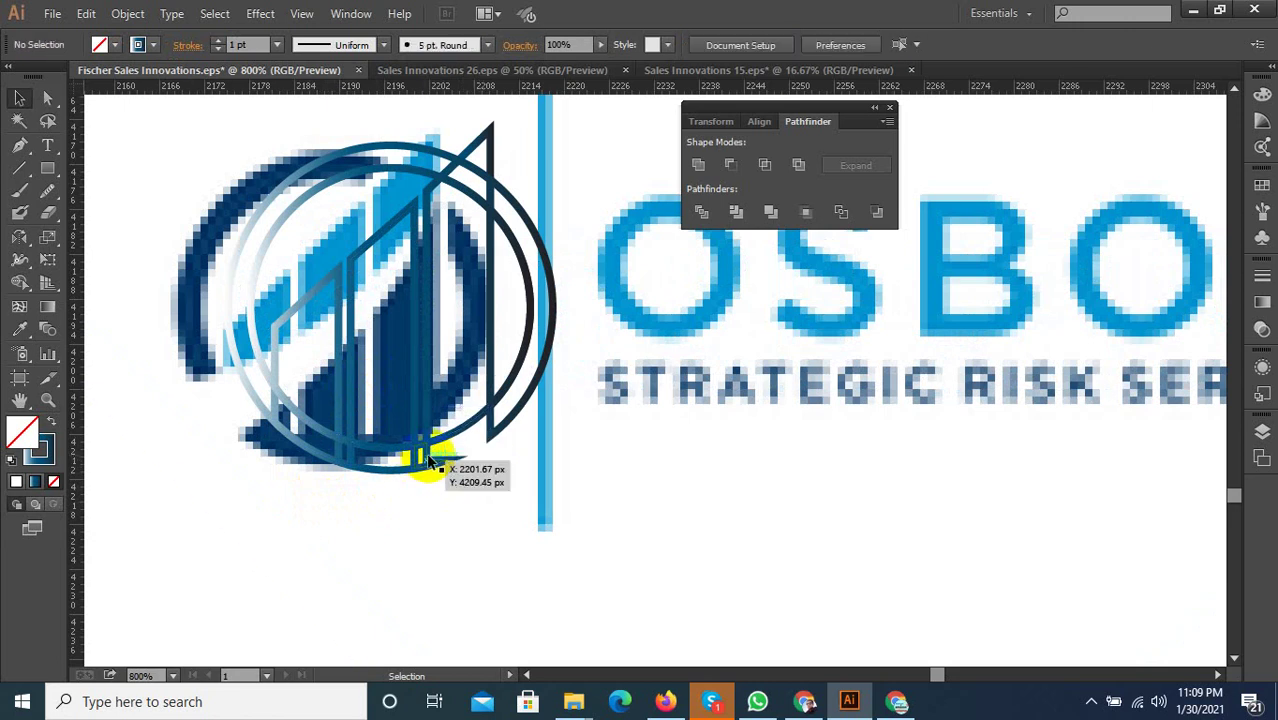
left_click(434, 467)
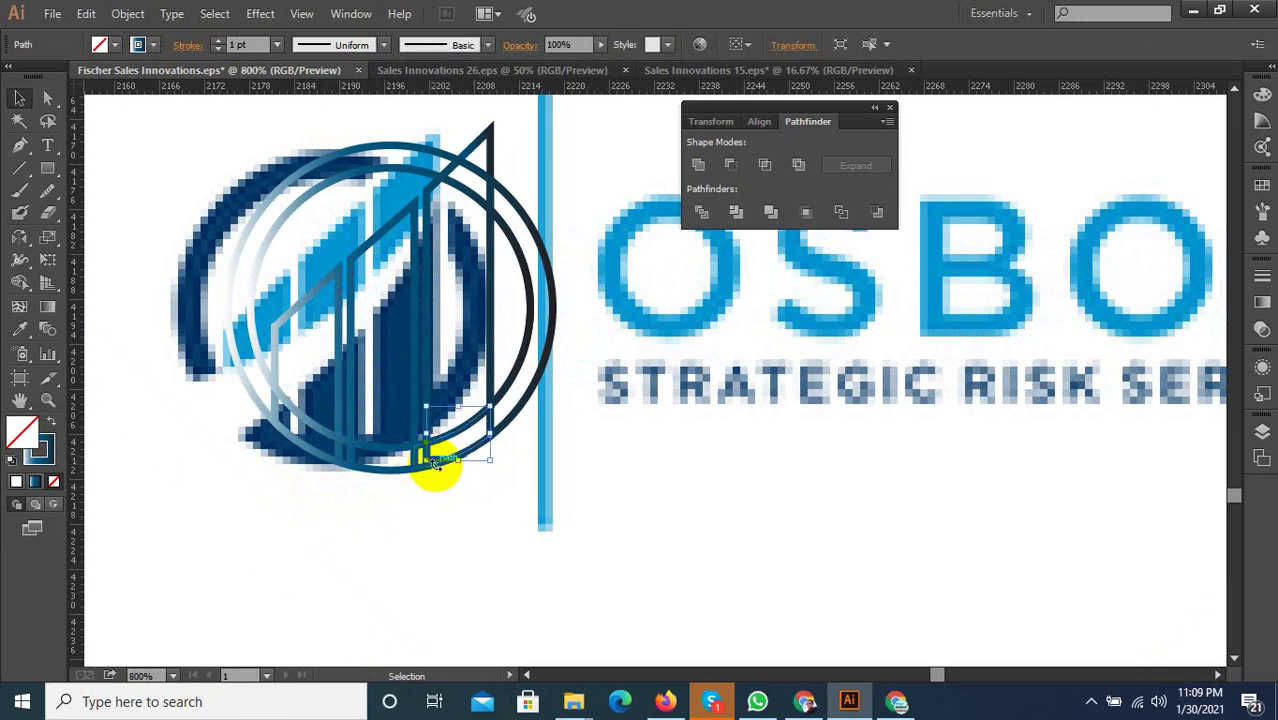
Align the reference image and move the traced outlines off the artboard onto the pasteboard
scroll(476, 476, "down", 1)
left_click(515, 500)
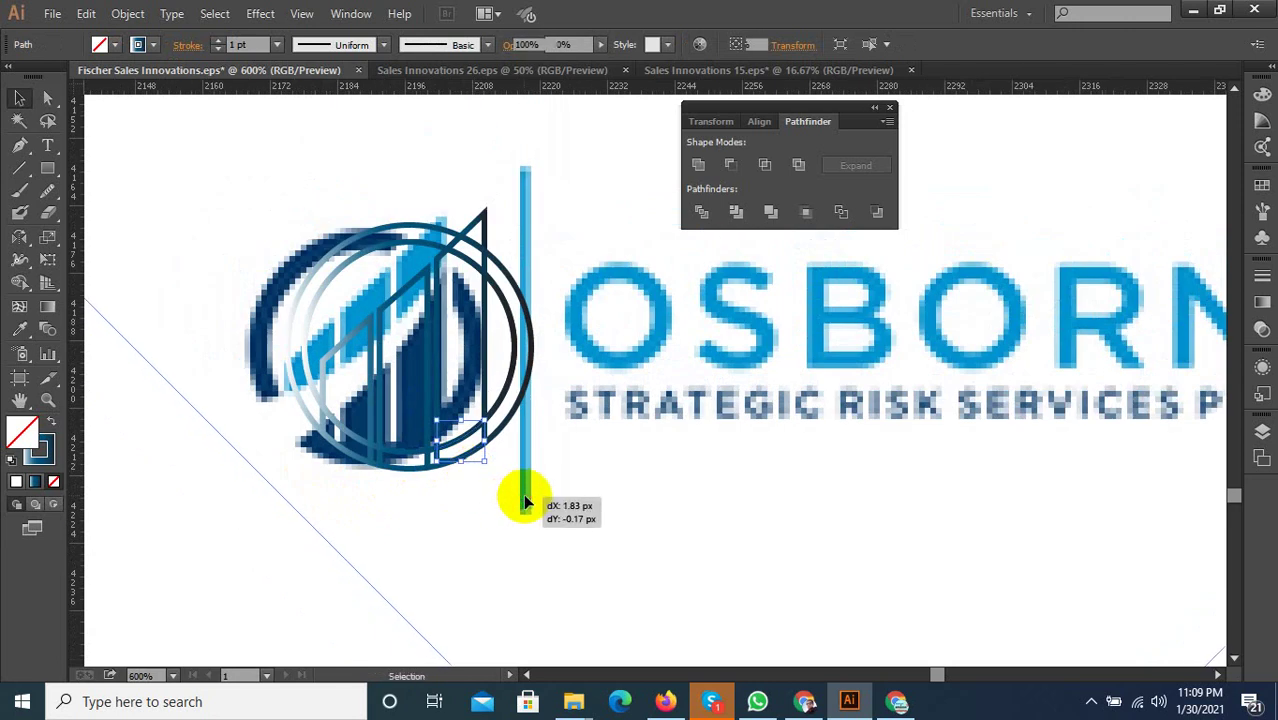
left_click_drag(527, 504, 514, 519)
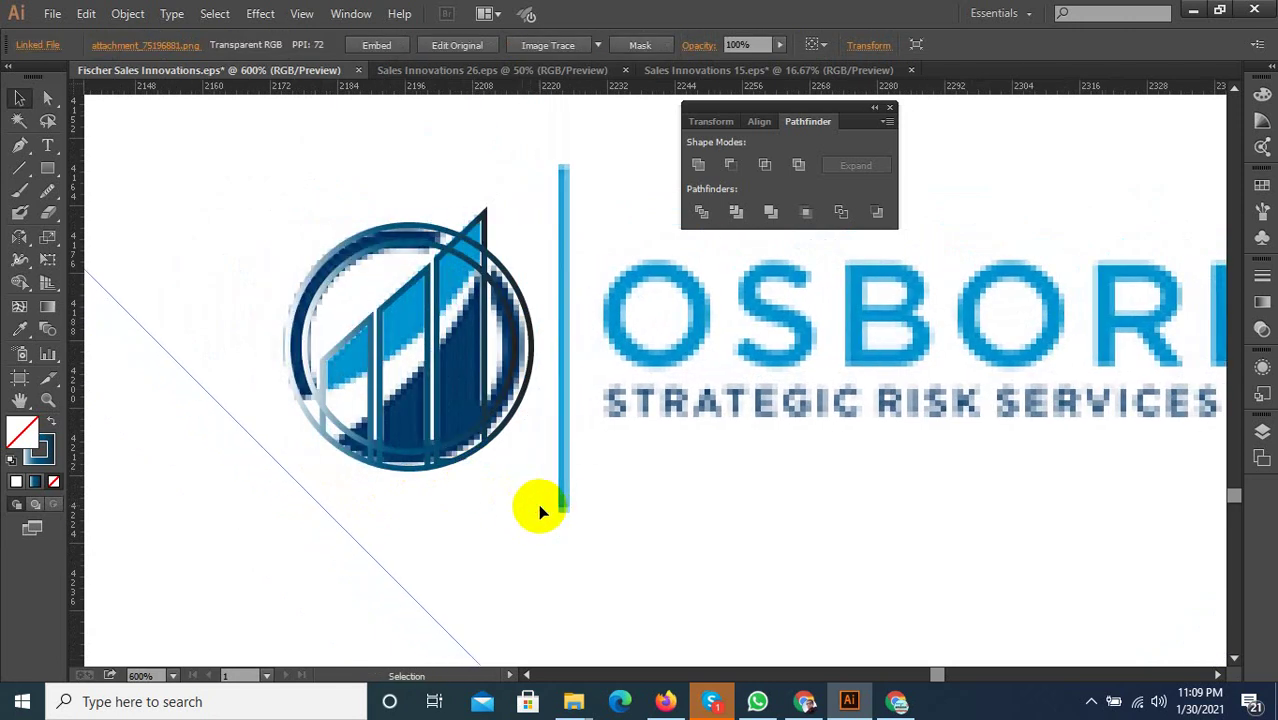
scroll(500, 512, "up", 1)
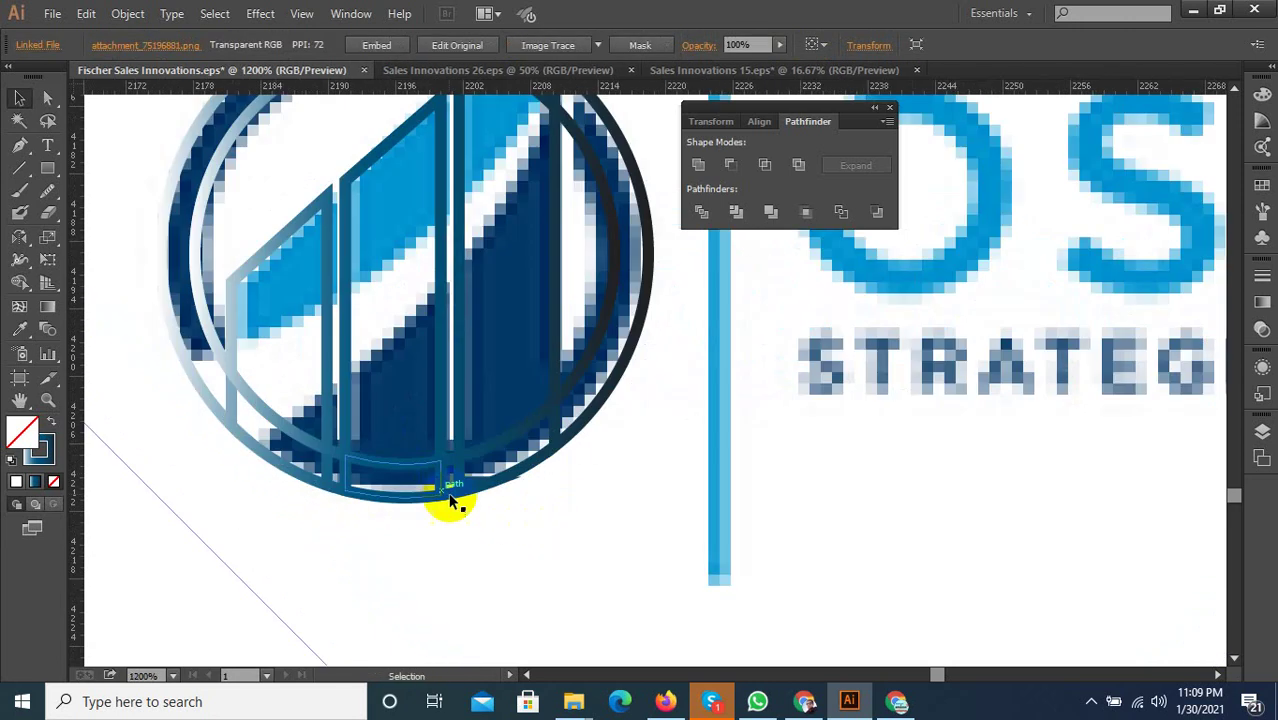
scroll(450, 508, "down", 1)
mouse_move(514, 519)
left_mouse_down()
mouse_move(649, 532)
mouse_move(539, 546)
left_mouse_up()
scroll(618, 522, "down", 4)
scroll(771, 527, "up", 3)
scroll(649, 532, "left", 2)
scroll(571, 522, "left", 1)
scroll(539, 546, "left", 1)
scroll(308, 381, "down", 1)
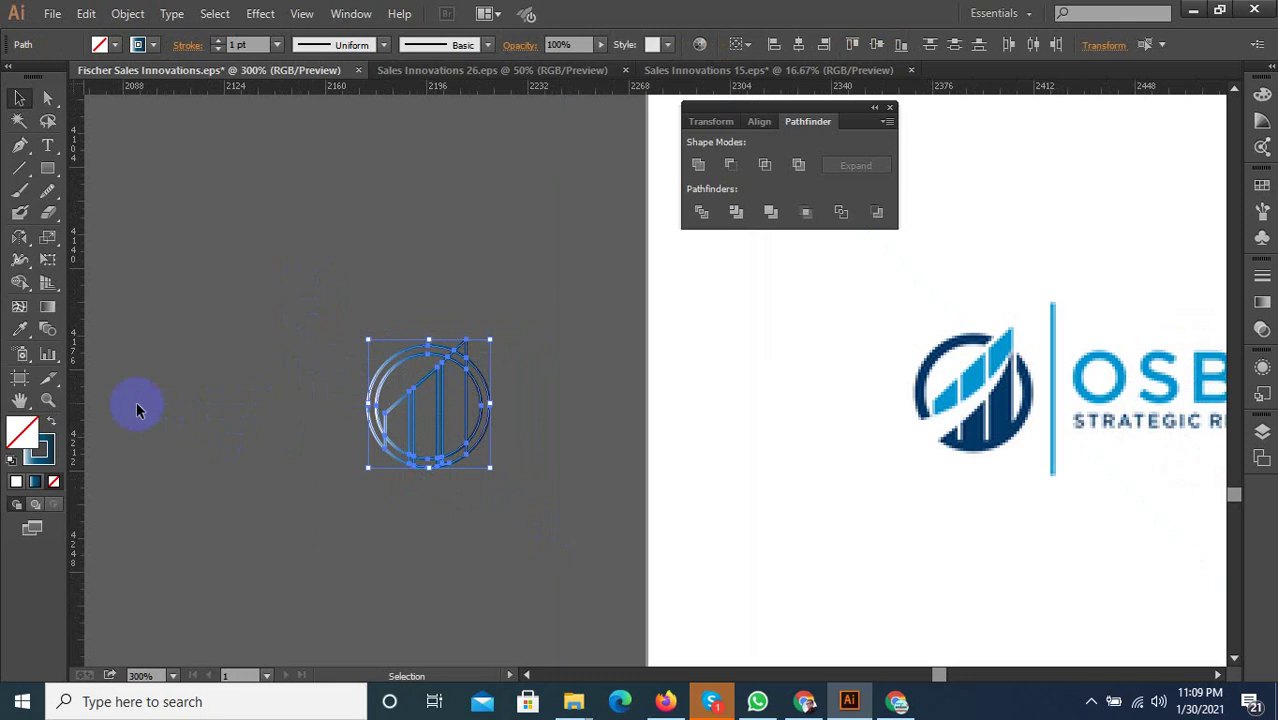
Fill the circle with the OSBORNE logo's light blue using the Eyedropper
left_click(21, 329)
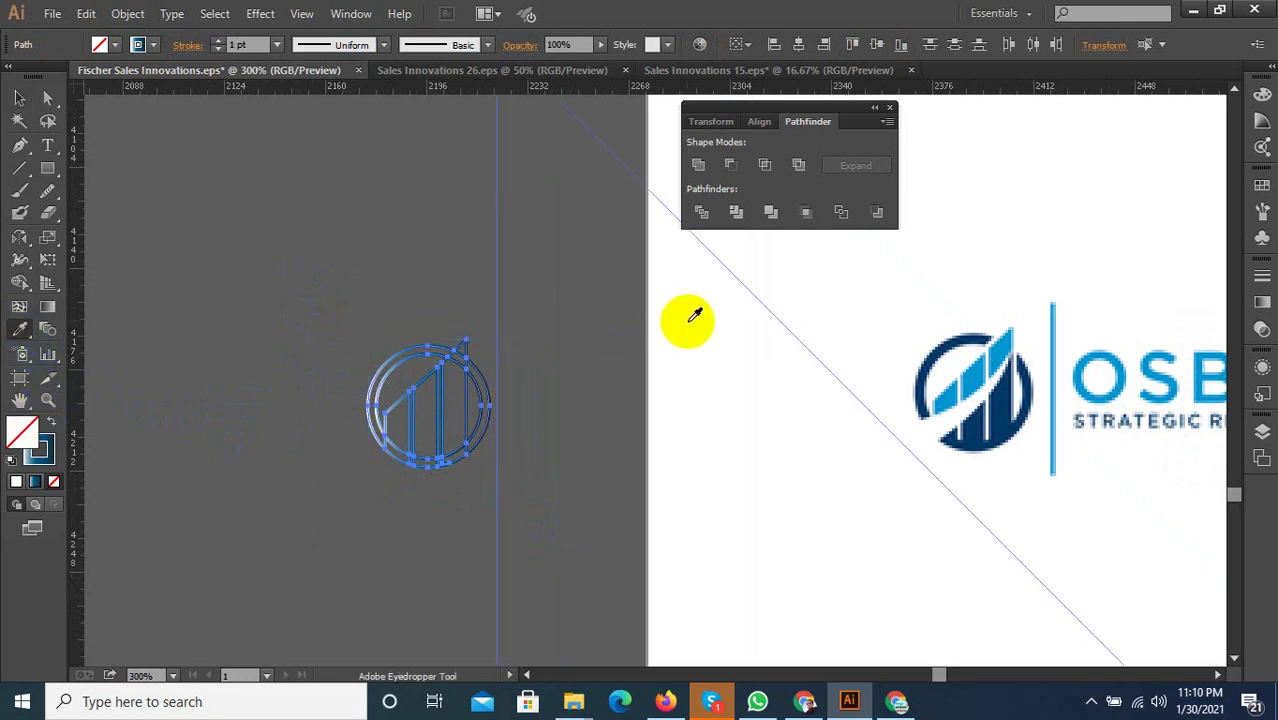
left_click(998, 360)
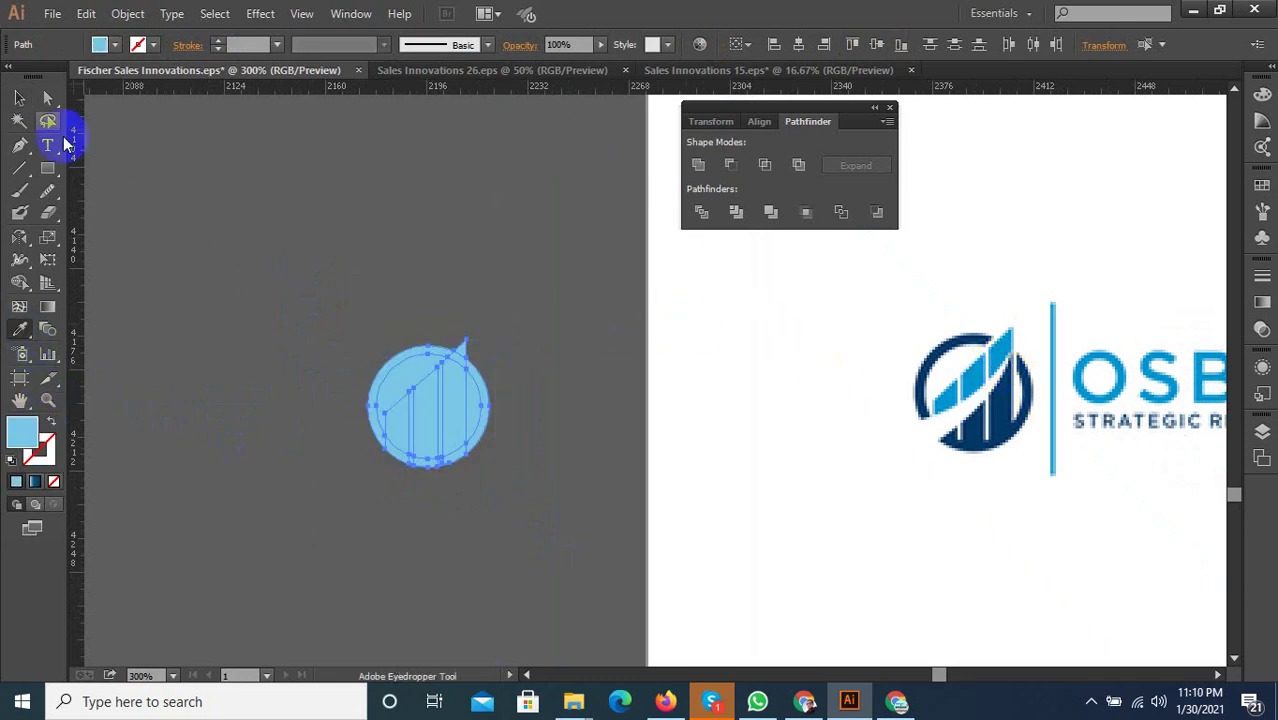
left_click(19, 97)
left_click(520, 445)
Delete the extra solid light-blue disc
scroll(522, 445, "up", 2)
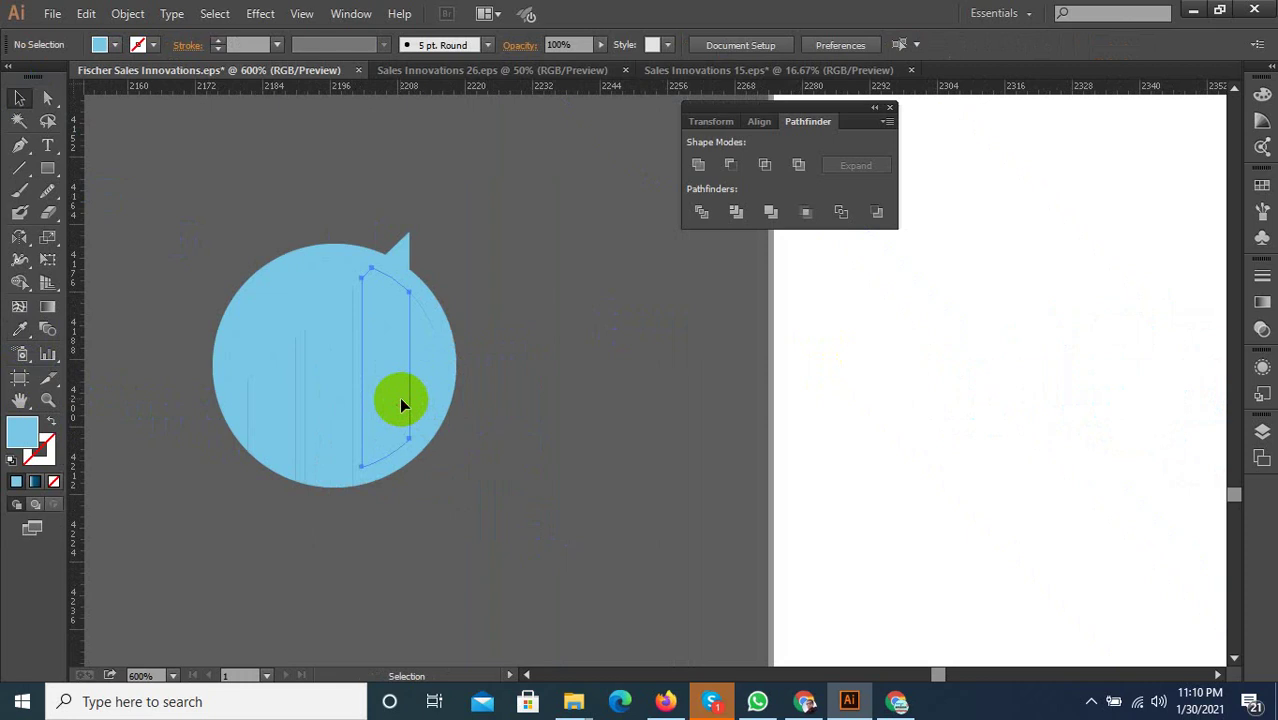
left_click_drag(400, 404, 380, 360)
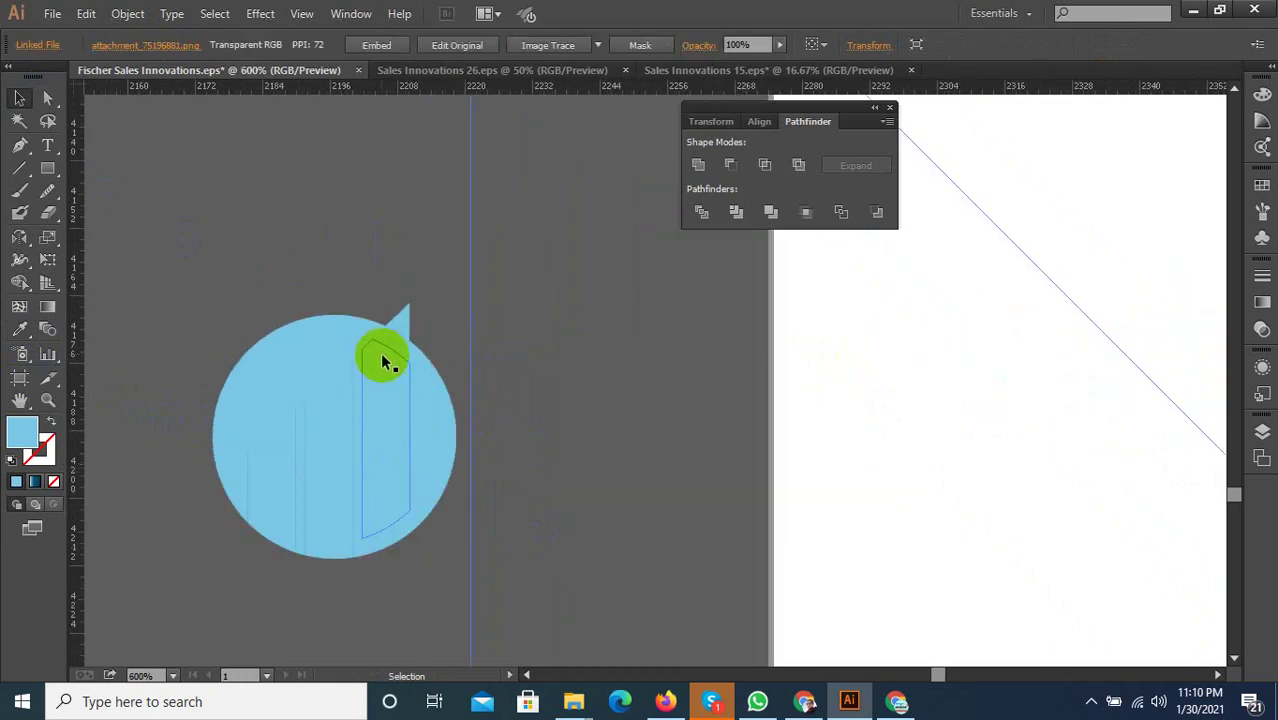
left_click(392, 344)
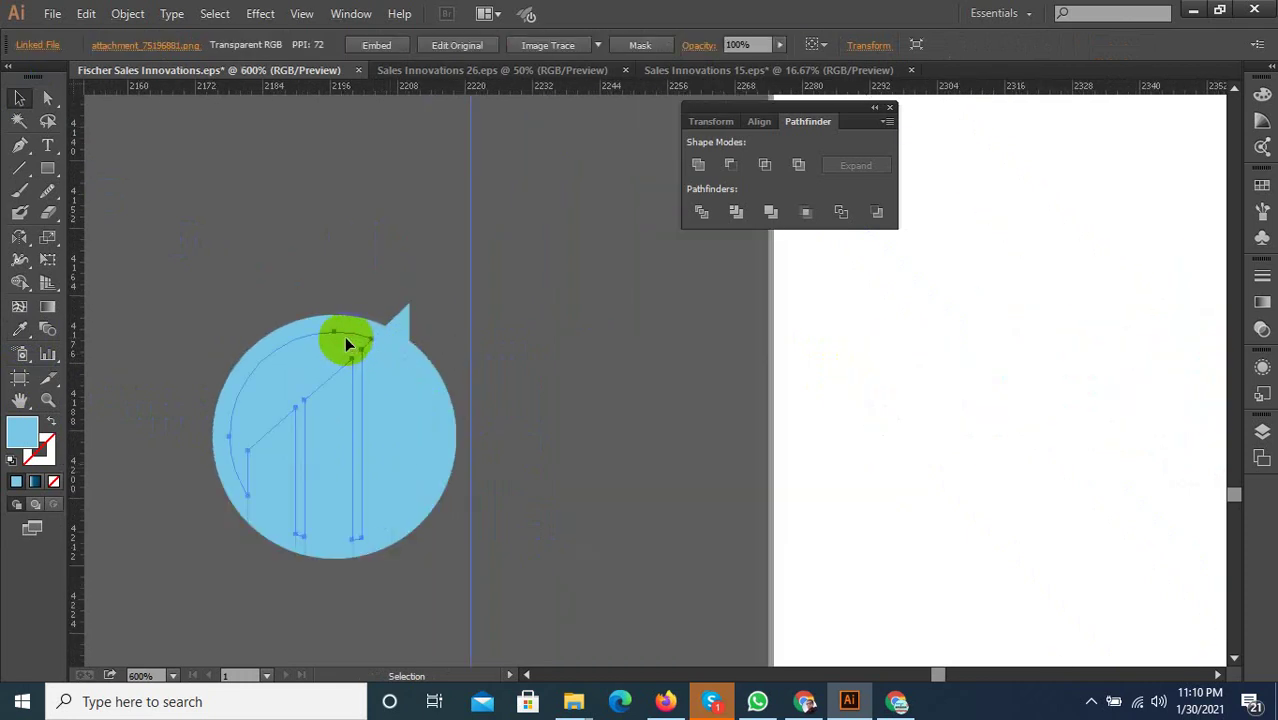
left_click(344, 336)
key("Delete")
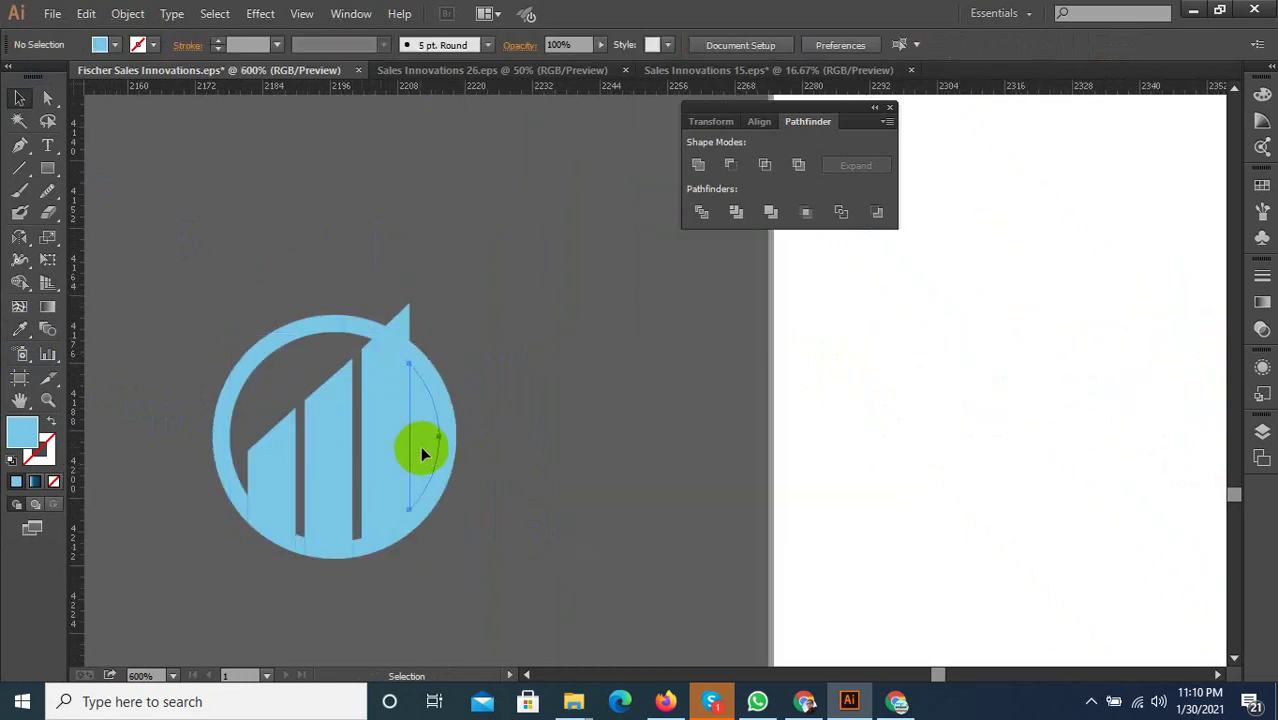
left_click(420, 448)
Nudge the ring-and-bars shapes sideways, then leave only the three bars selected
scroll(359, 427, "down", 2)
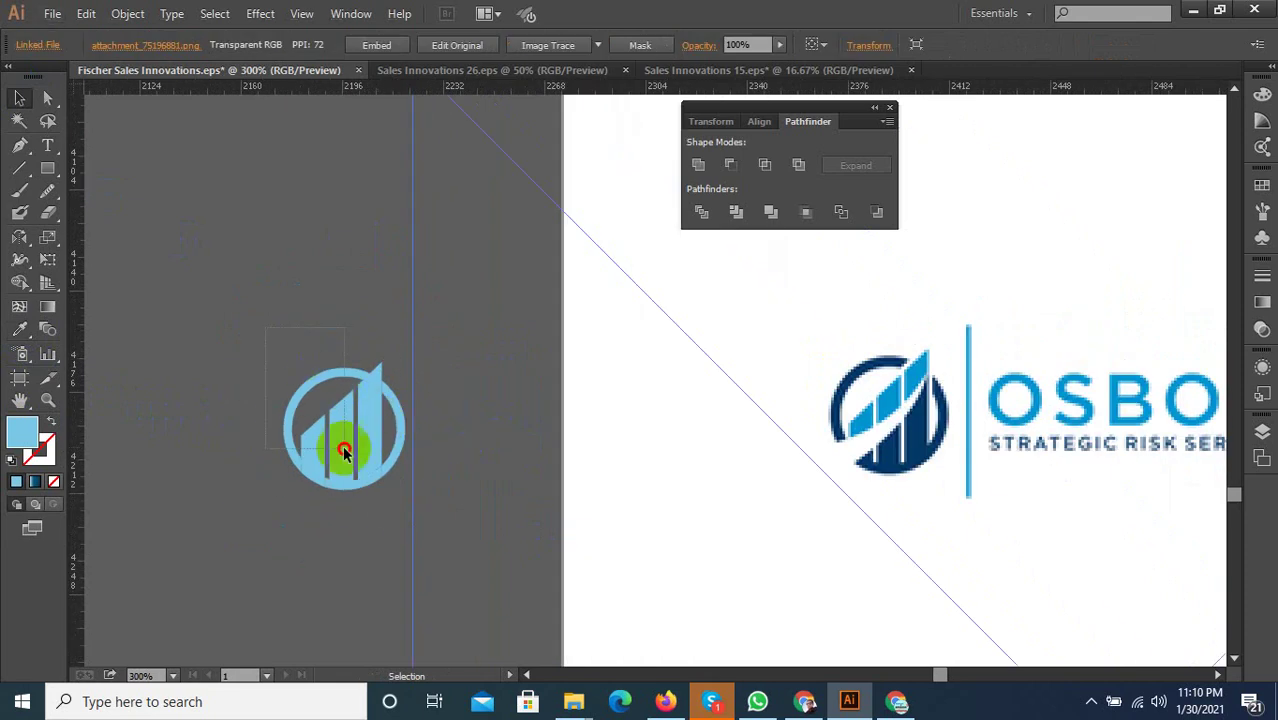
left_click_drag(272, 357, 408, 443)
scroll(408, 443, "up", 1)
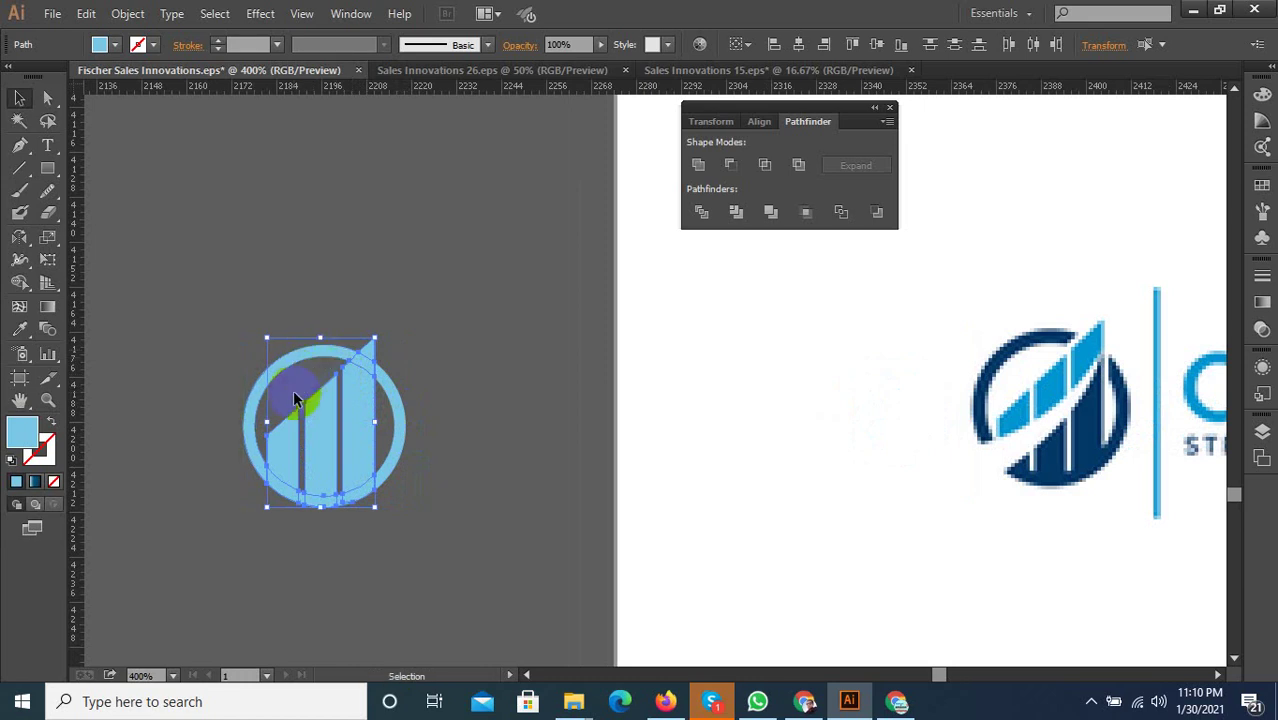
scroll(312, 509, "up", 1)
scroll(312, 509, "up", 2)
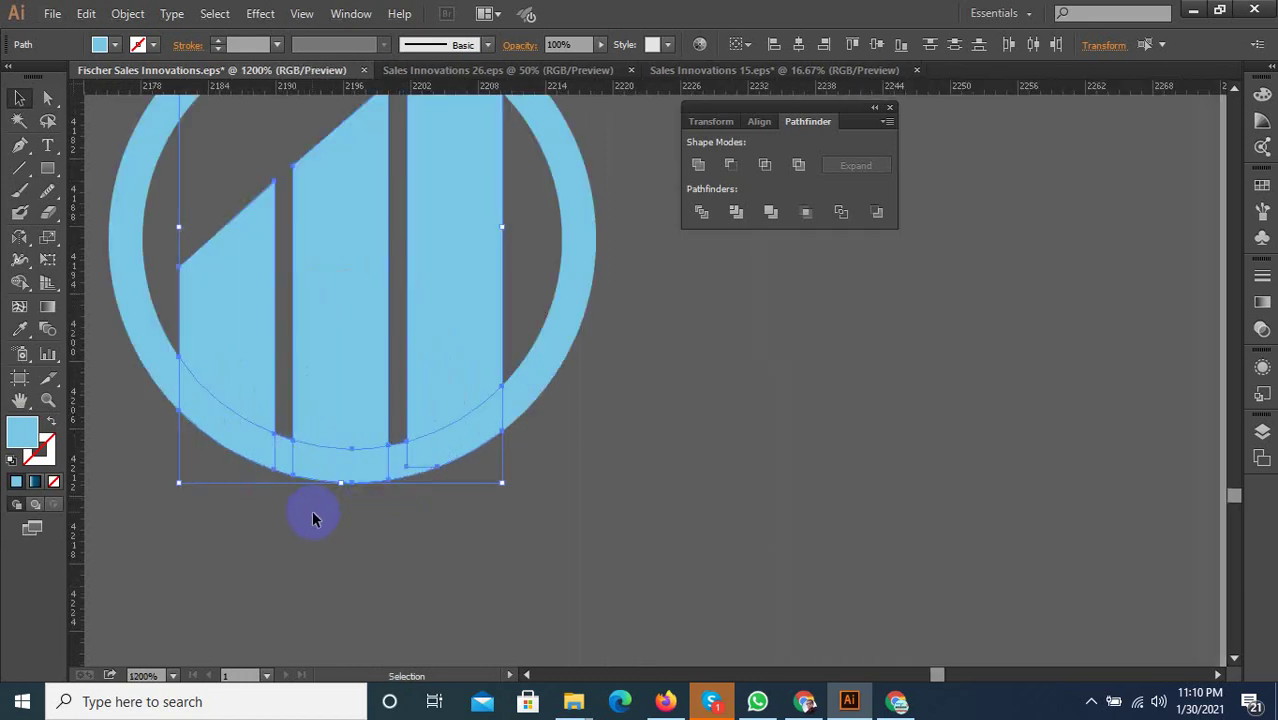
scroll(287, 482, "down", 2)
left_click_drag(485, 536, 600, 508)
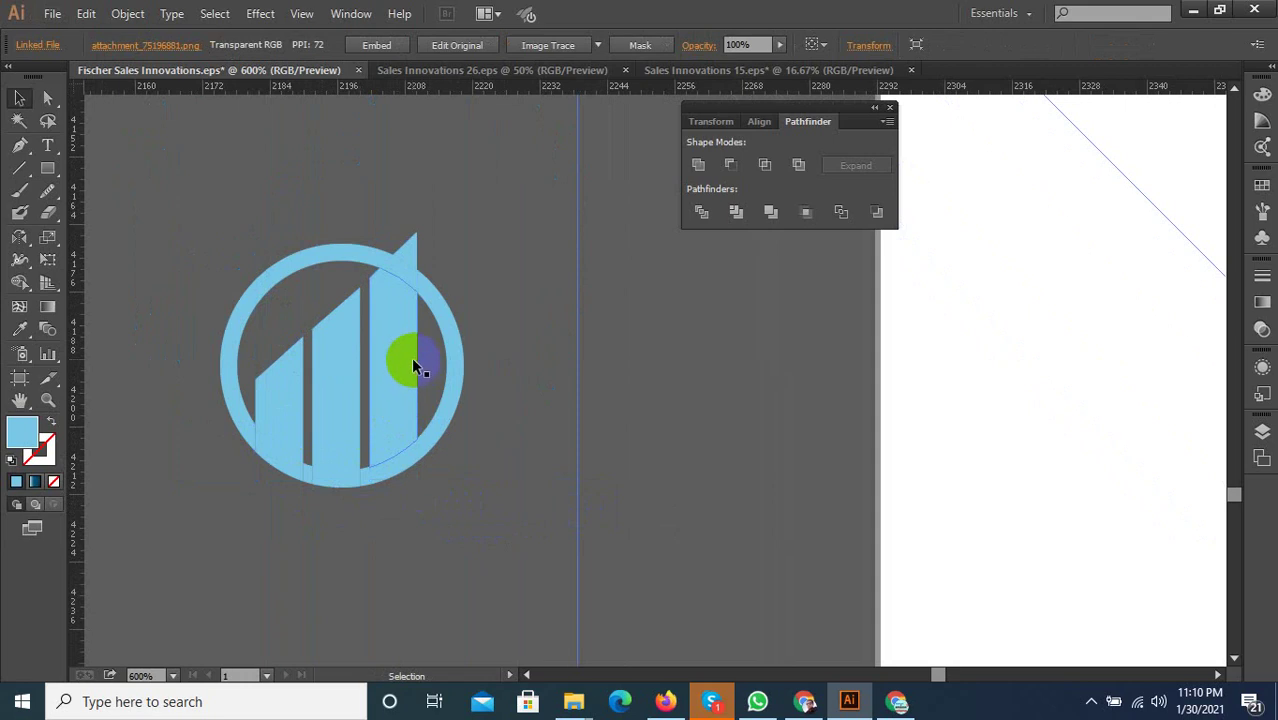
left_click(302, 380)
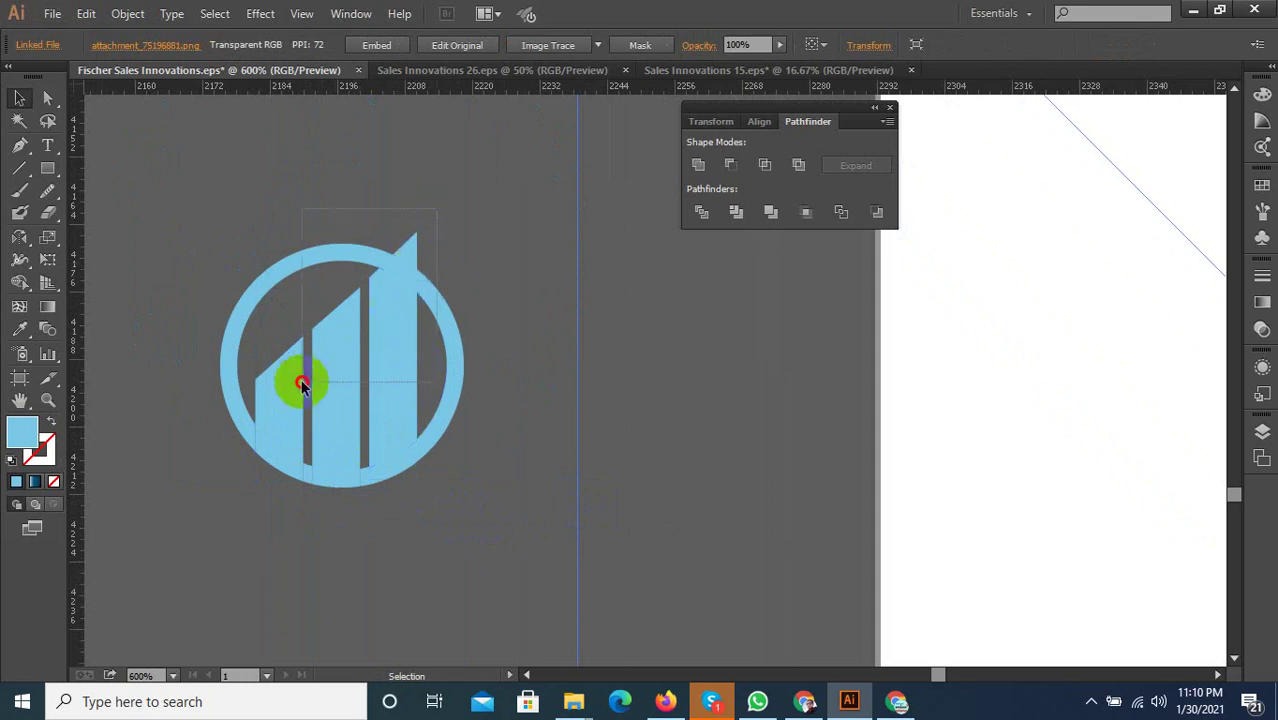
left_click(436, 323, "shift")
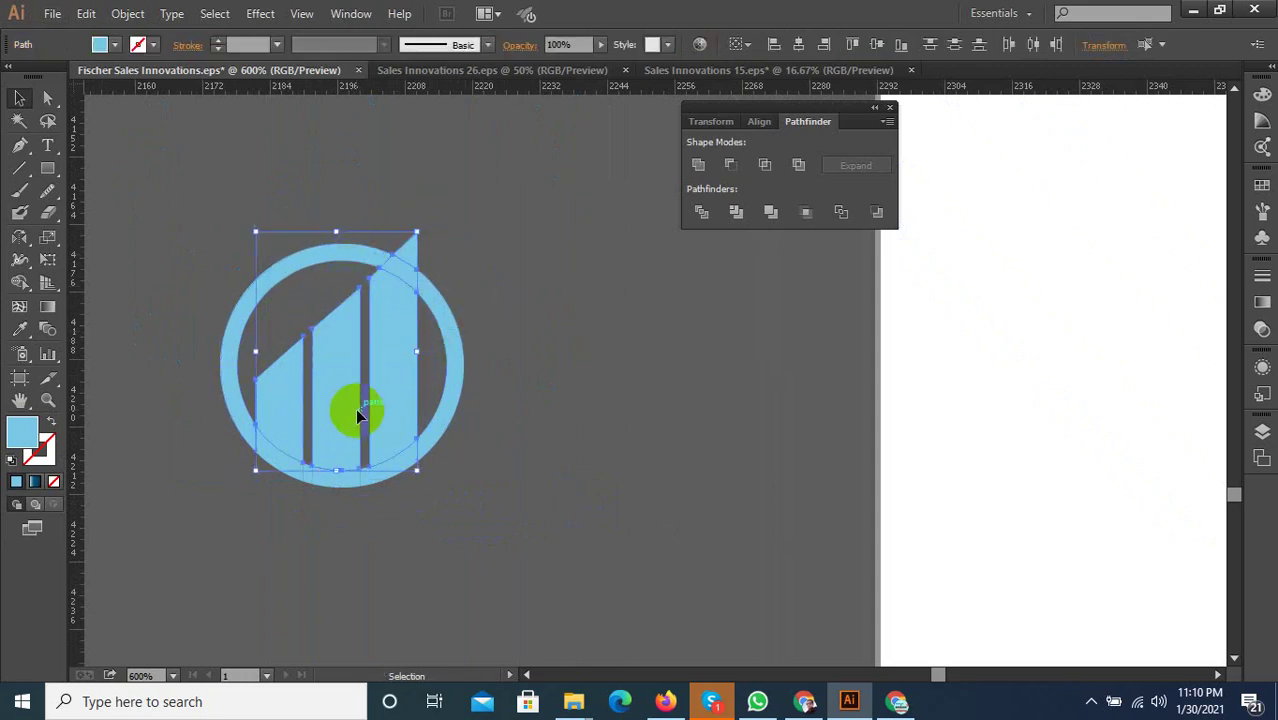
left_click(19, 329)
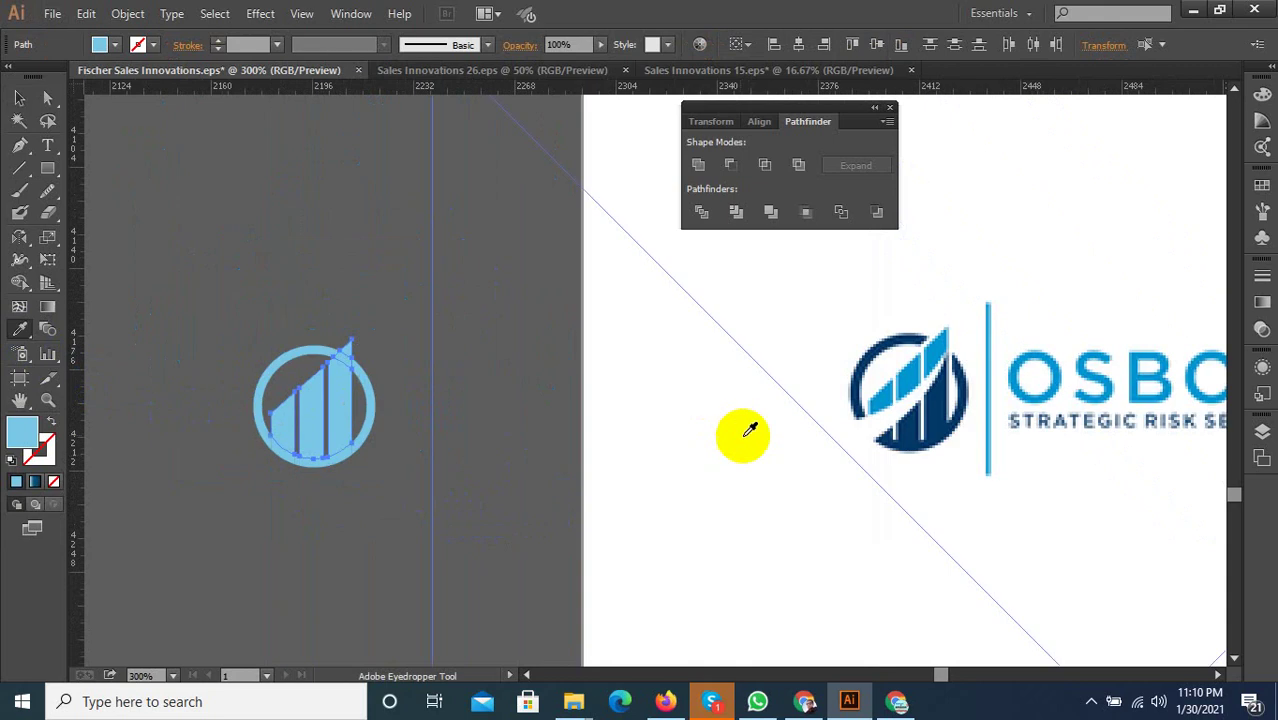
Fill the three bars with the OSBORNE dark blue, group them, and clear the selection
scroll(290, 450, "down", 2)
left_click(908, 408)
left_click(19, 98)
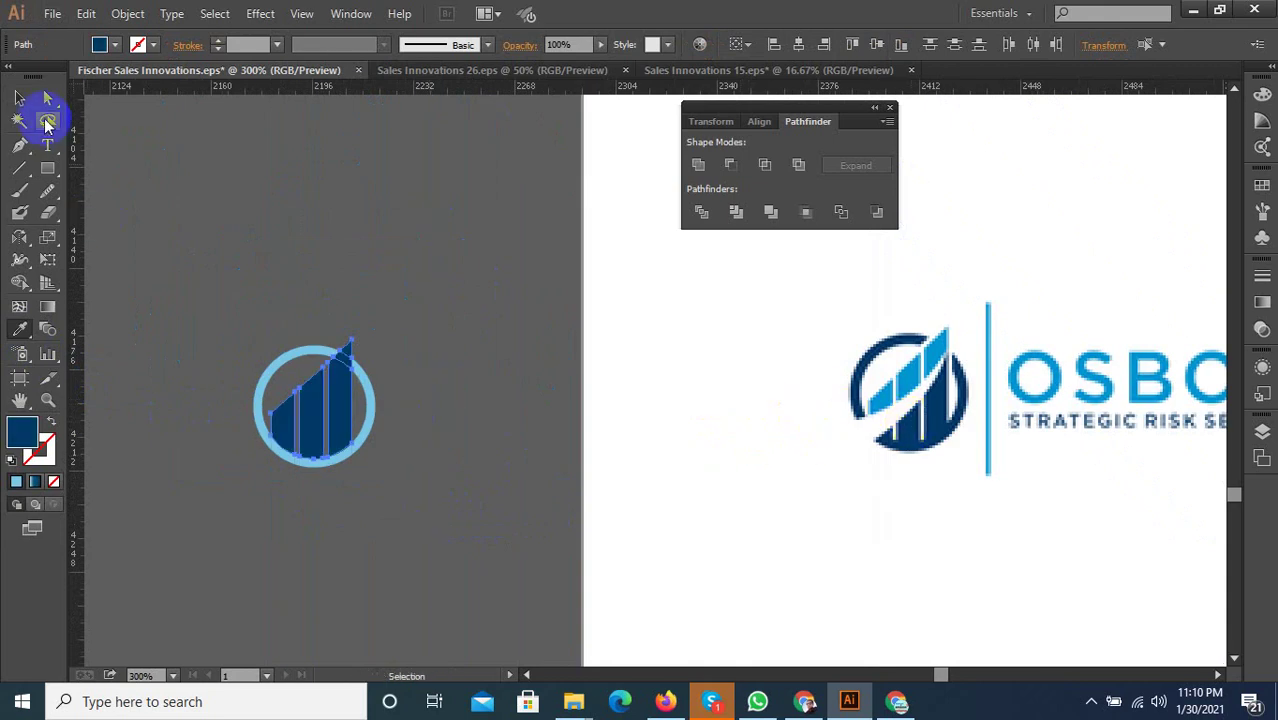
scroll(330, 410, "up", 2)
right_click(281, 335)
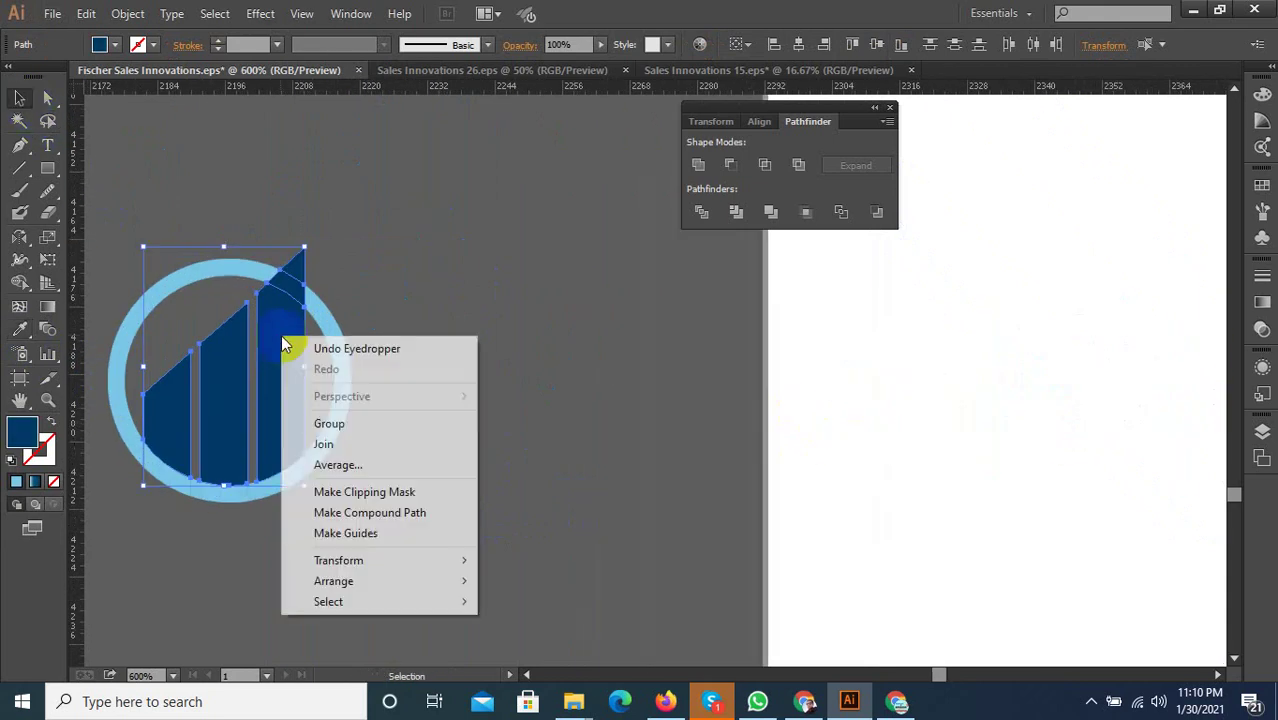
left_click(343, 427)
left_click(424, 381)
scroll(424, 381, "down", 2)
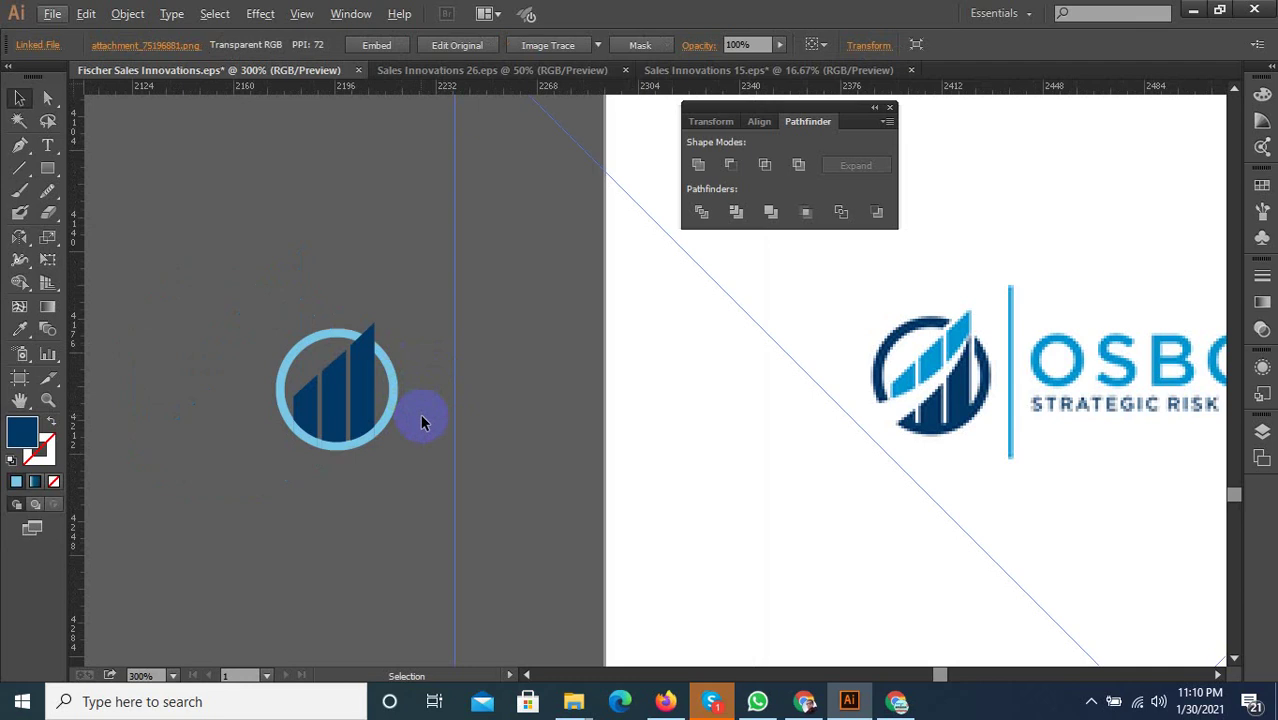
left_click(340, 440)
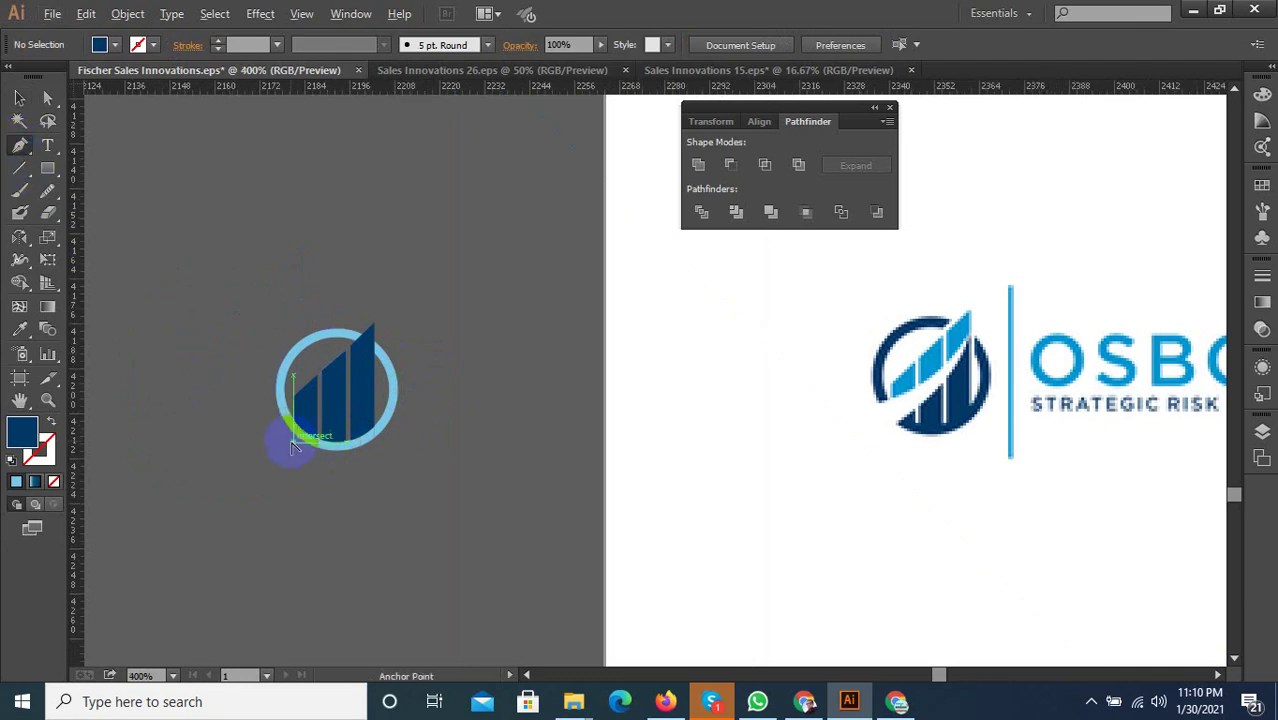
Begin the Pen swoosh at the logo's lower left, undoing two false starts
scroll(290, 440, "up", 2)
scroll(250, 470, "down", 1)
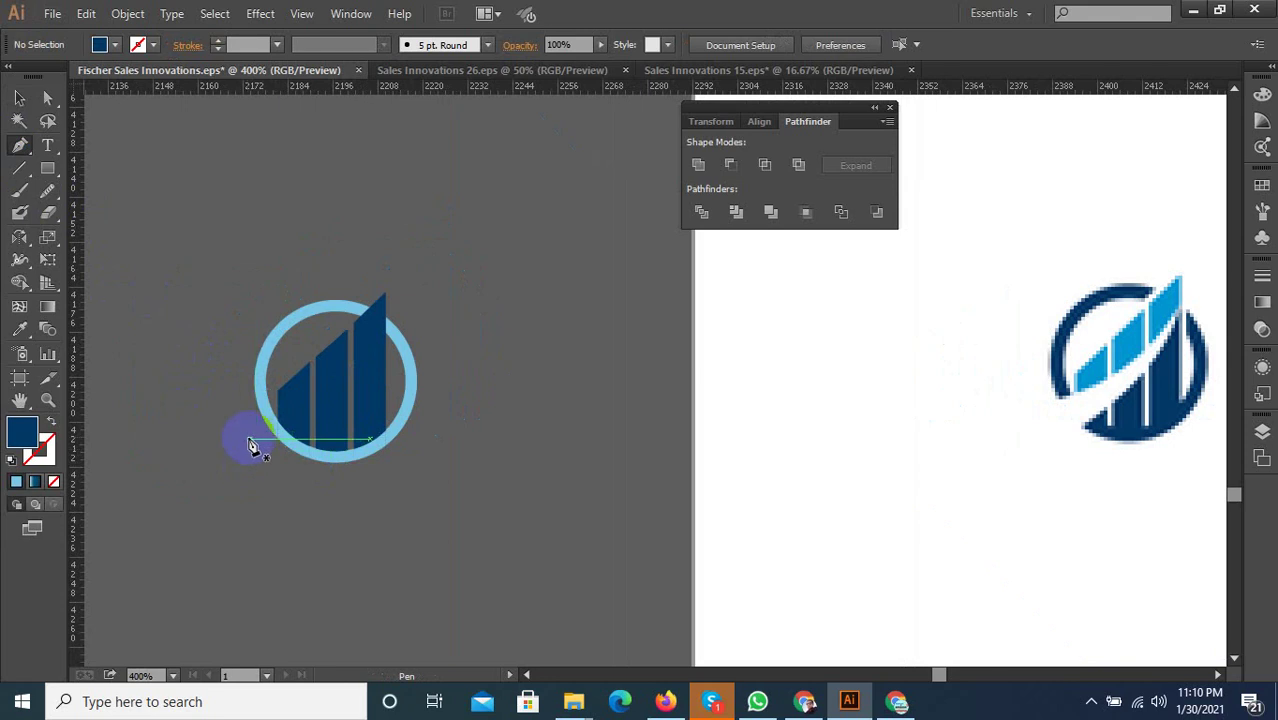
left_click(238, 439)
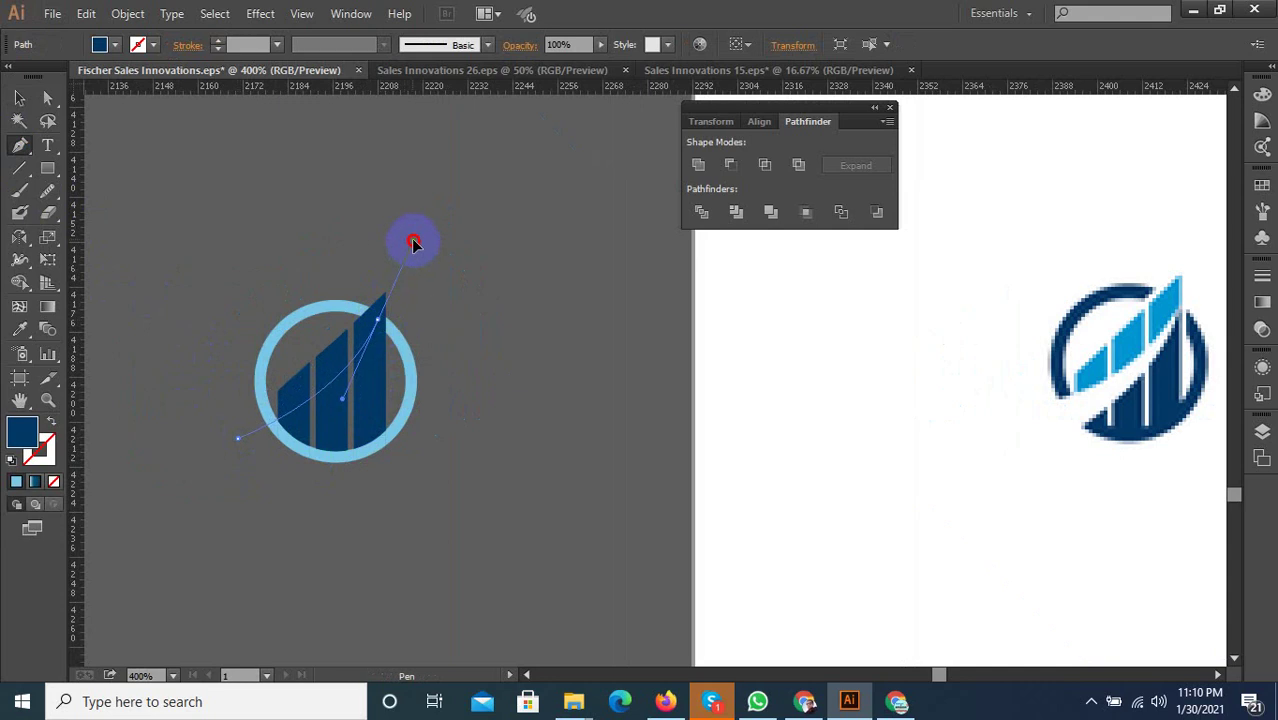
left_click_drag(413, 243, 419, 242)
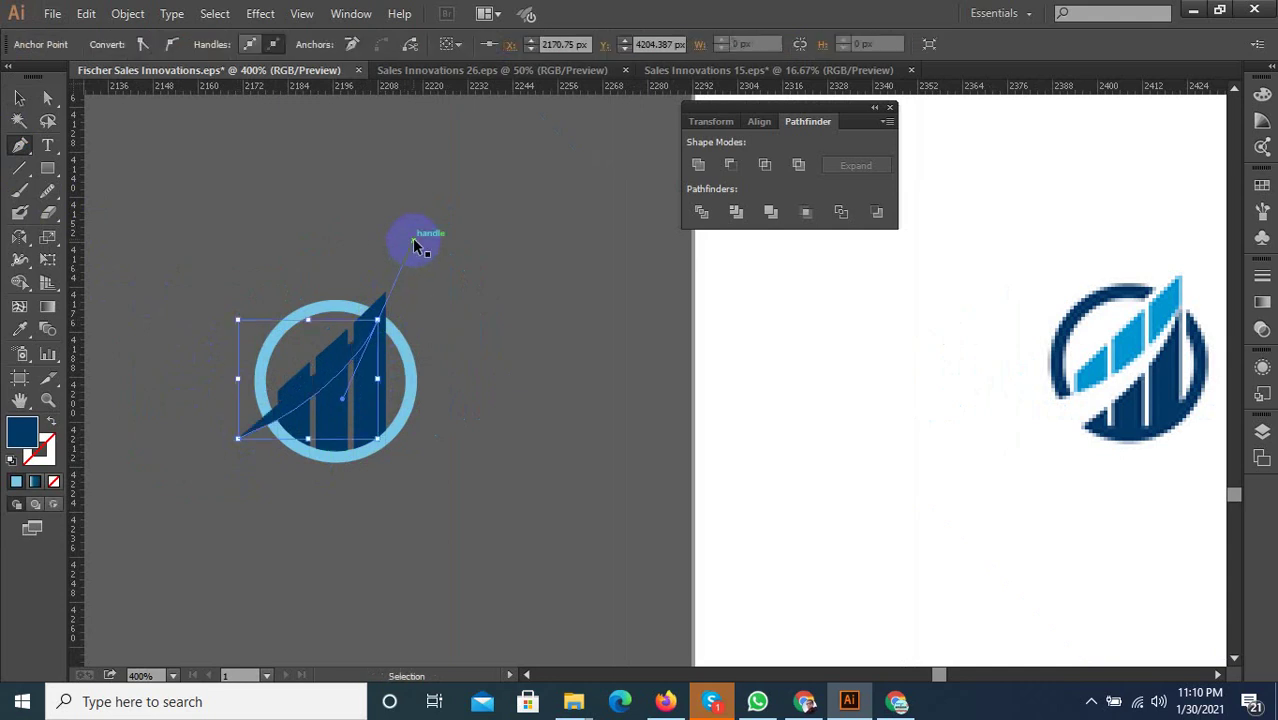
key("ctrl+z")
key("ctrl+z")
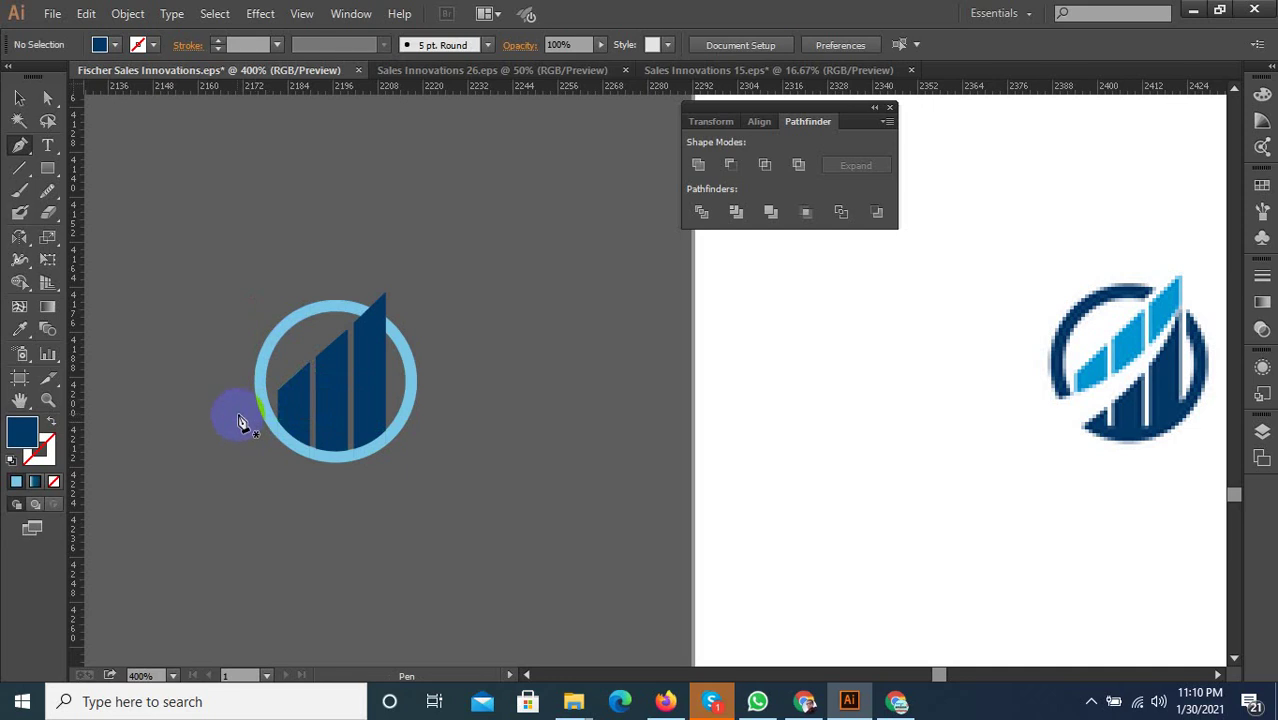
left_click(238, 408)
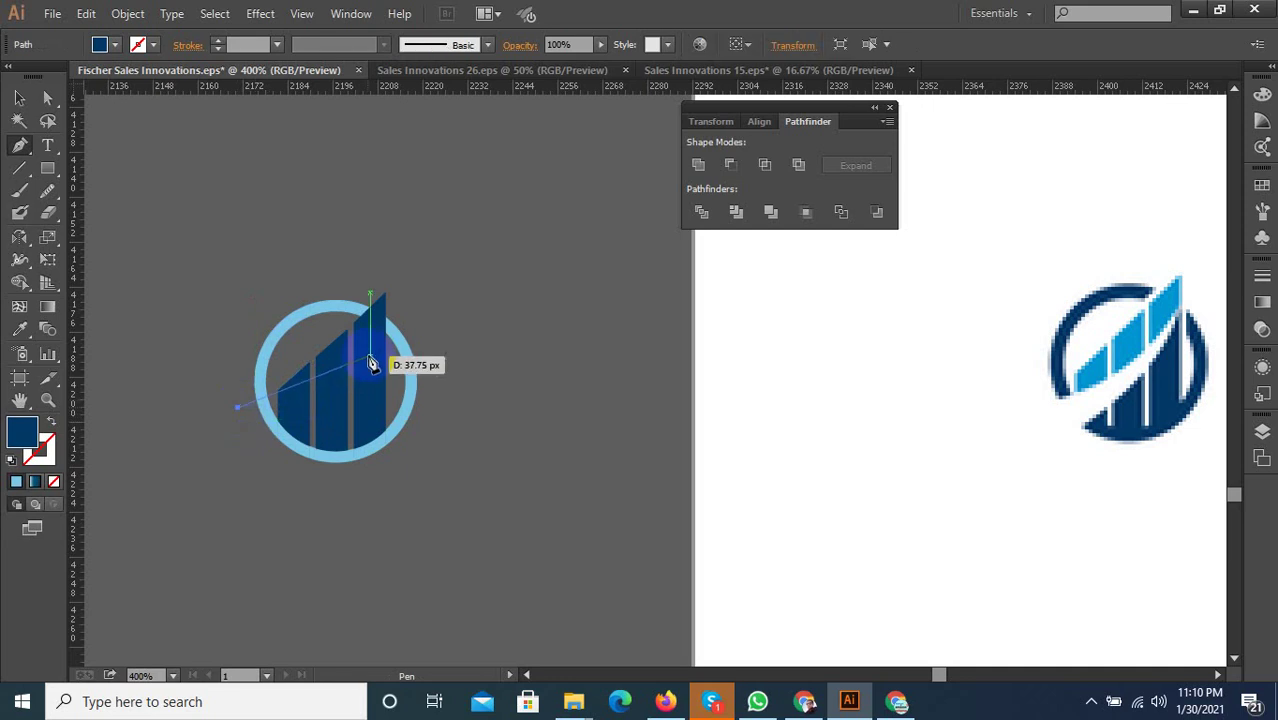
key("ctrl+z")
Draw the curved swoosh from the lower left up to the tallest bar's tip and back below the ring
left_click(237, 421)
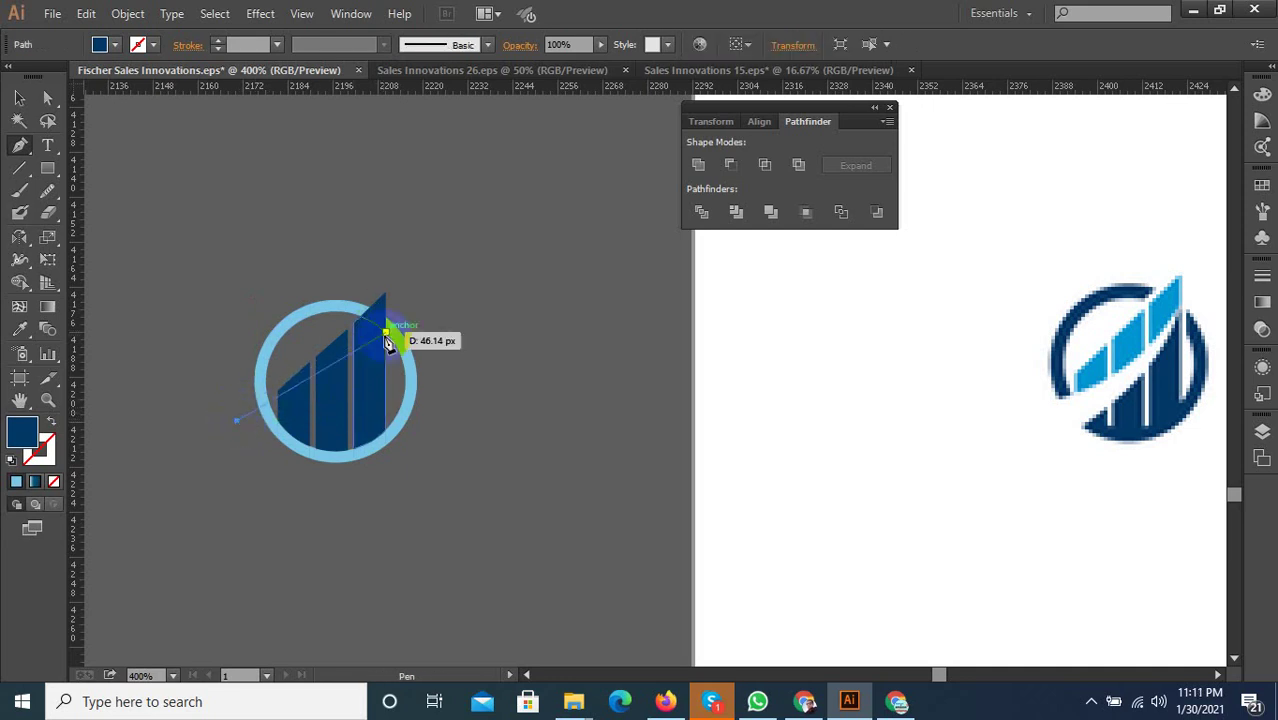
left_click_drag(377, 324, 418, 274)
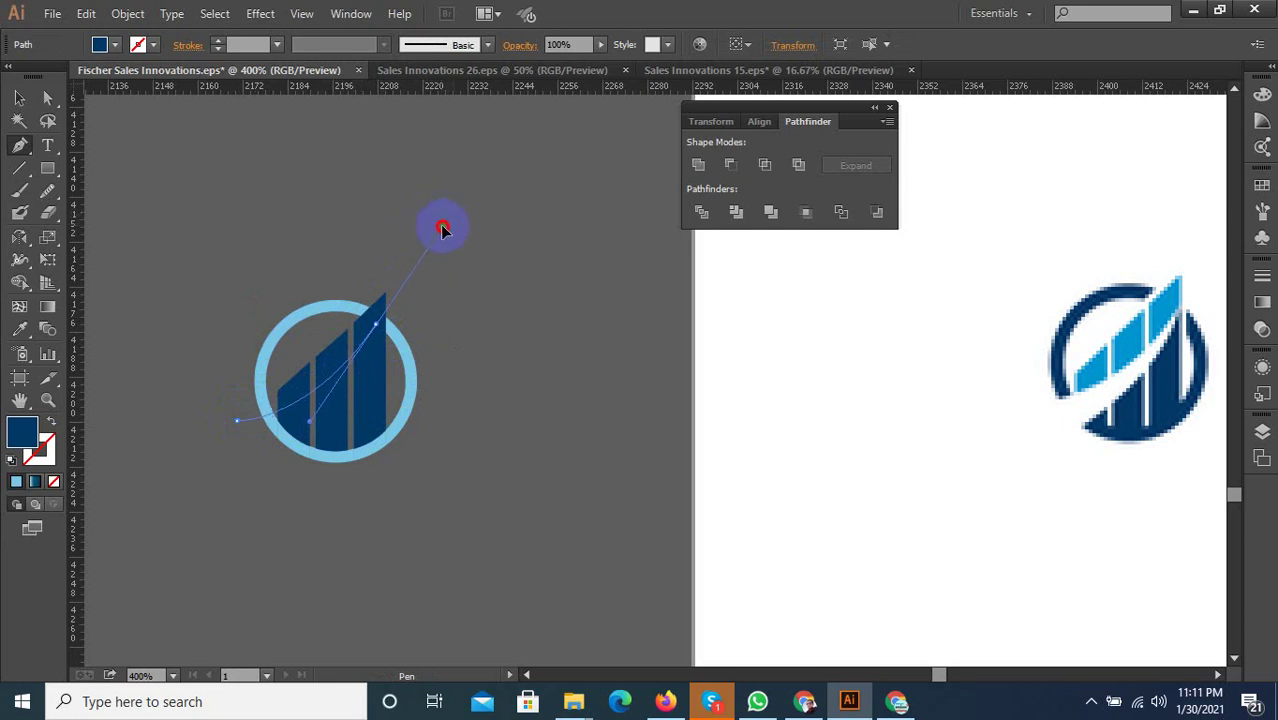
left_click_drag(441, 230, 439, 227)
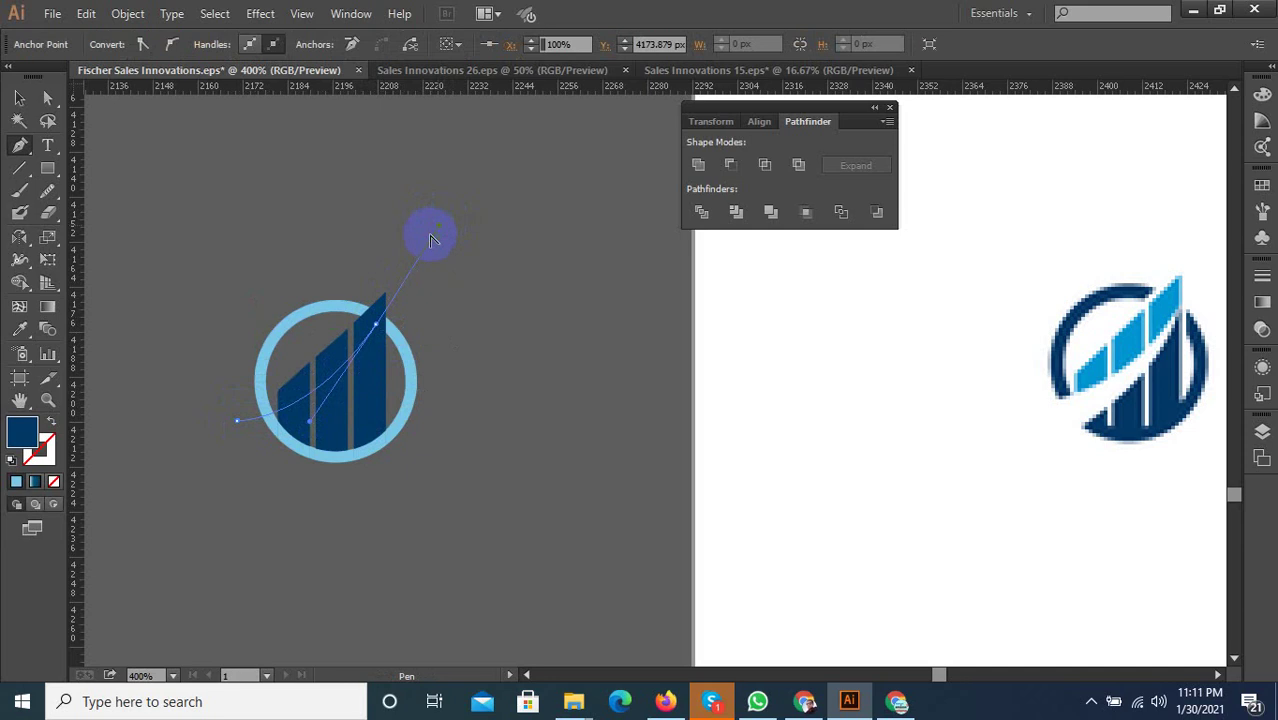
left_click_drag(380, 331, 250, 475)
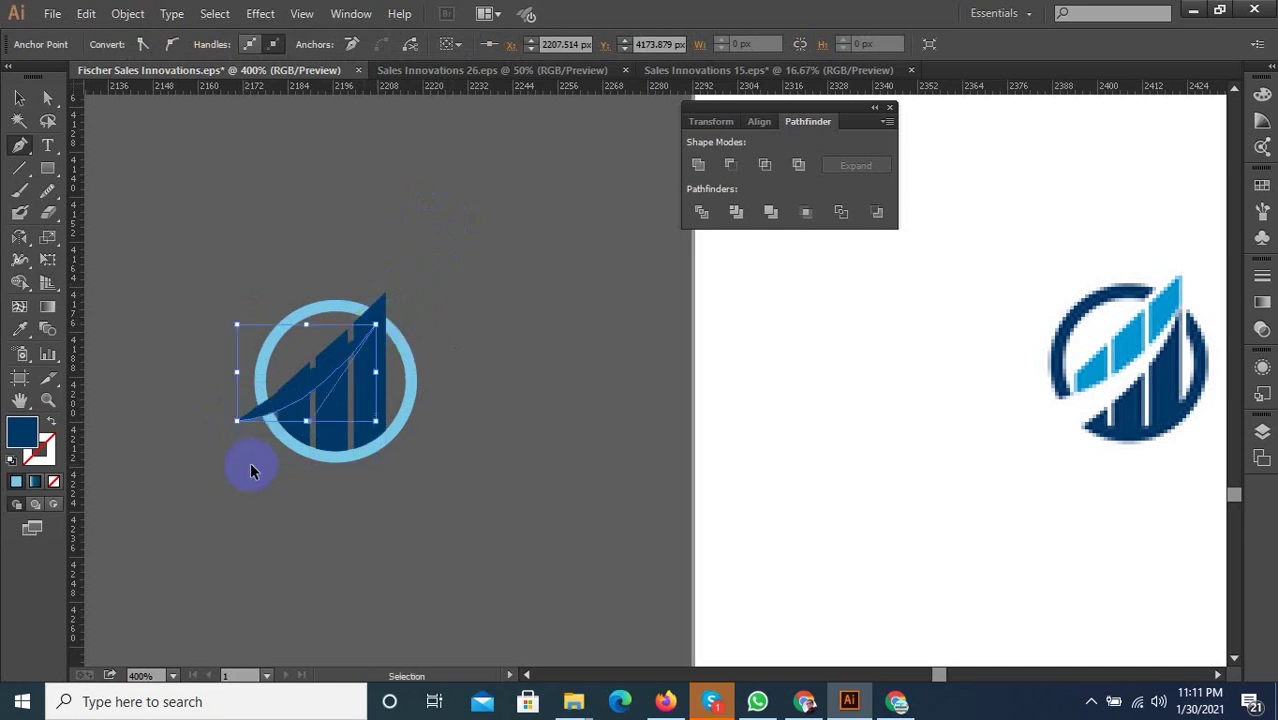
left_click_drag(248, 470, 270, 478)
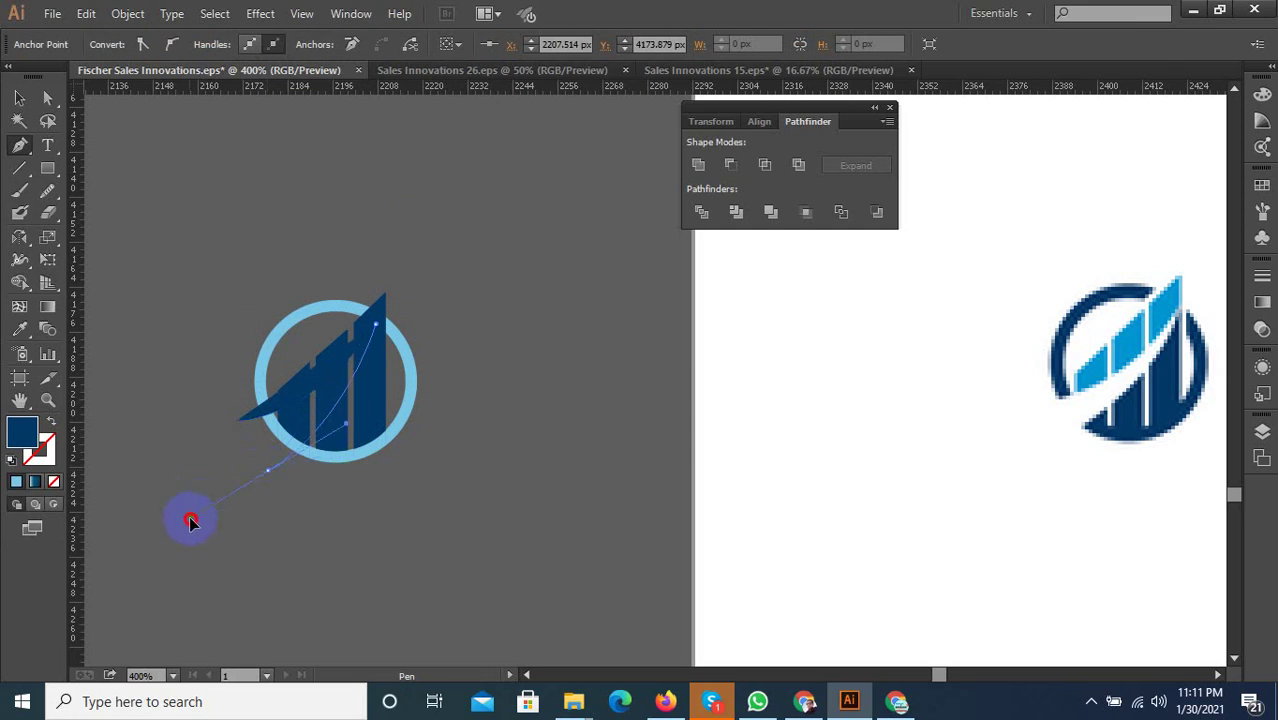
left_click_drag(227, 481, 249, 463)
left_click_drag(199, 471, 35, 129)
Move the swoosh tip to the tallest bar's corner and raise its handle to smooth the inner curve
scroll(263, 357, "up", 1)
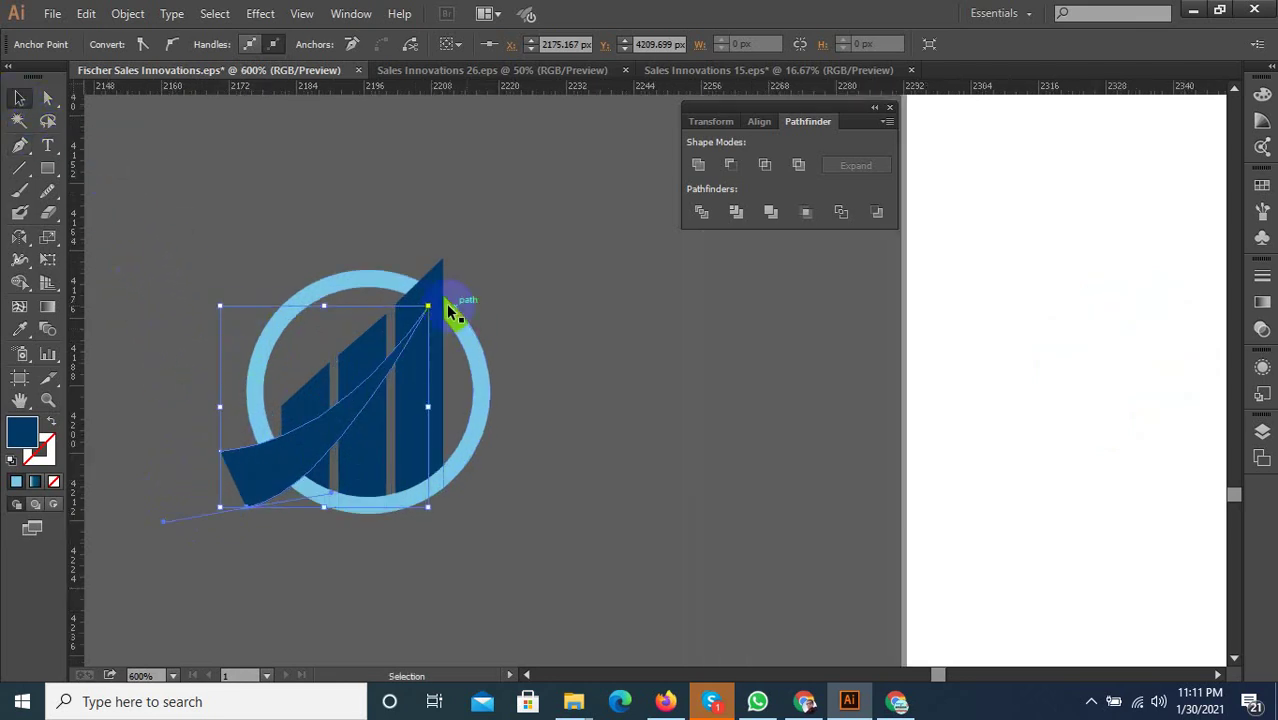
left_click(47, 98)
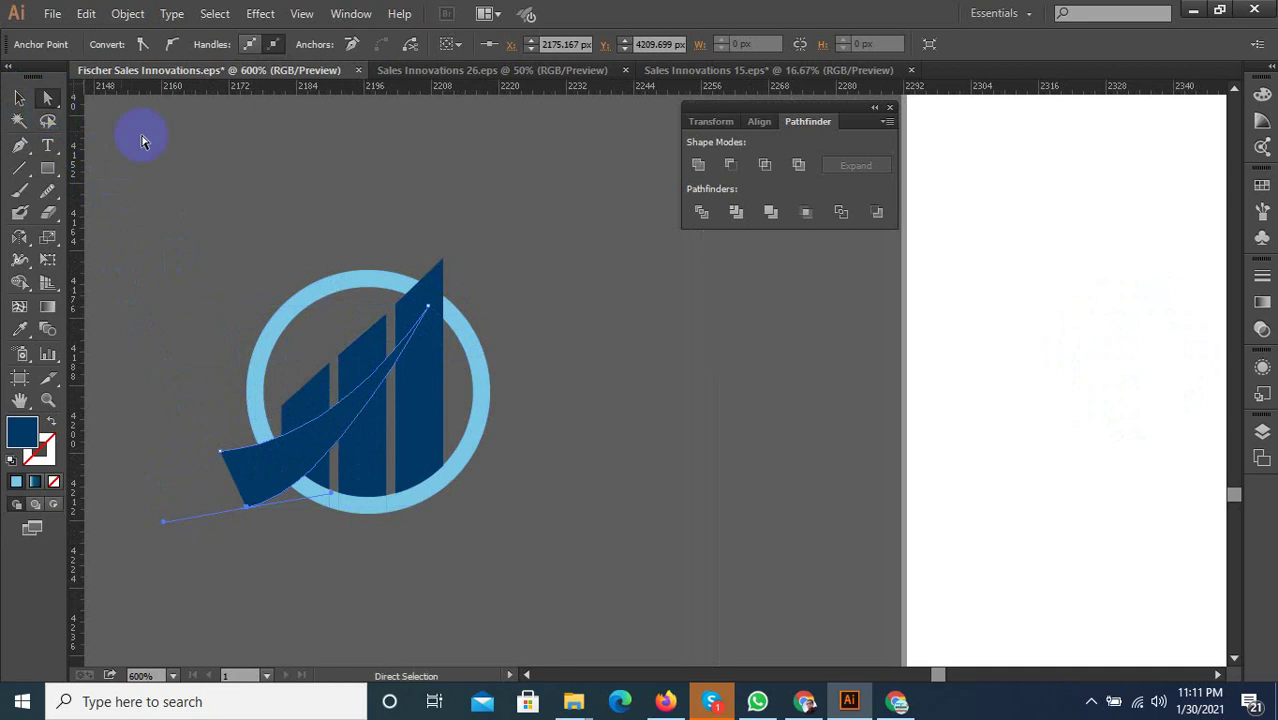
scroll(390, 303, "up", 2)
left_click_drag(471, 316, 490, 288)
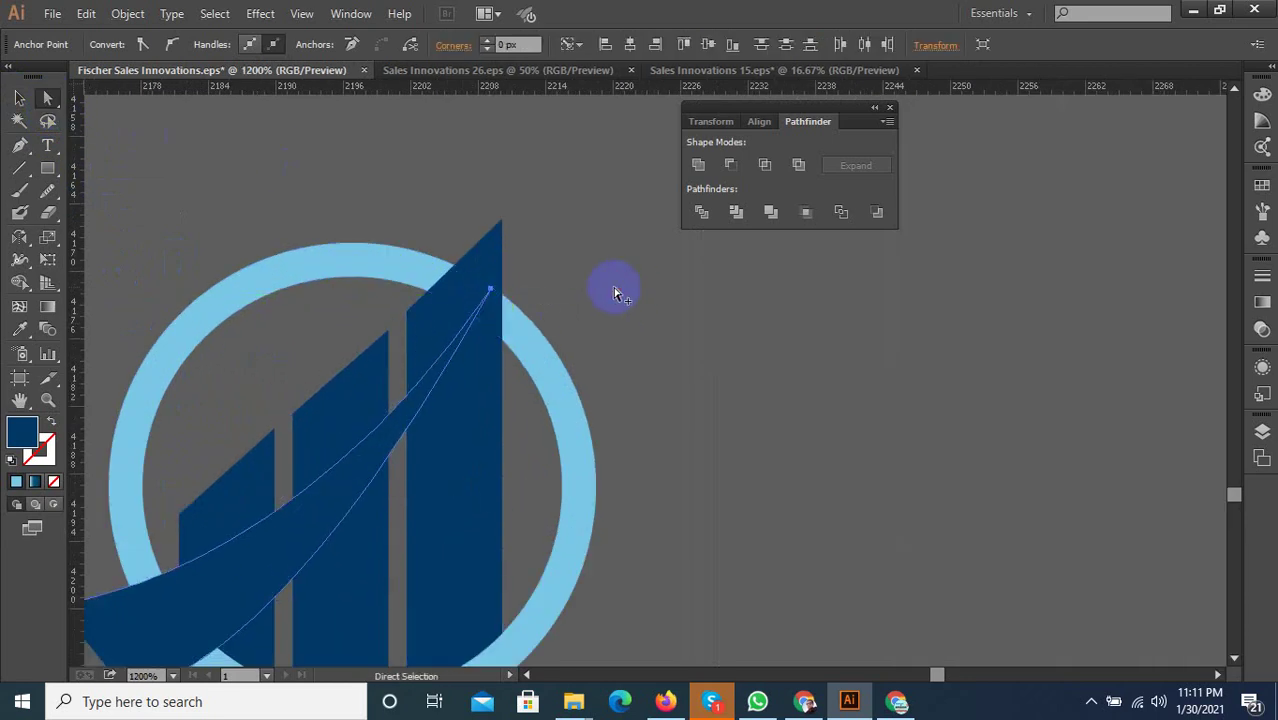
left_click(613, 285)
scroll(447, 408, "down", 1)
left_click(515, 313)
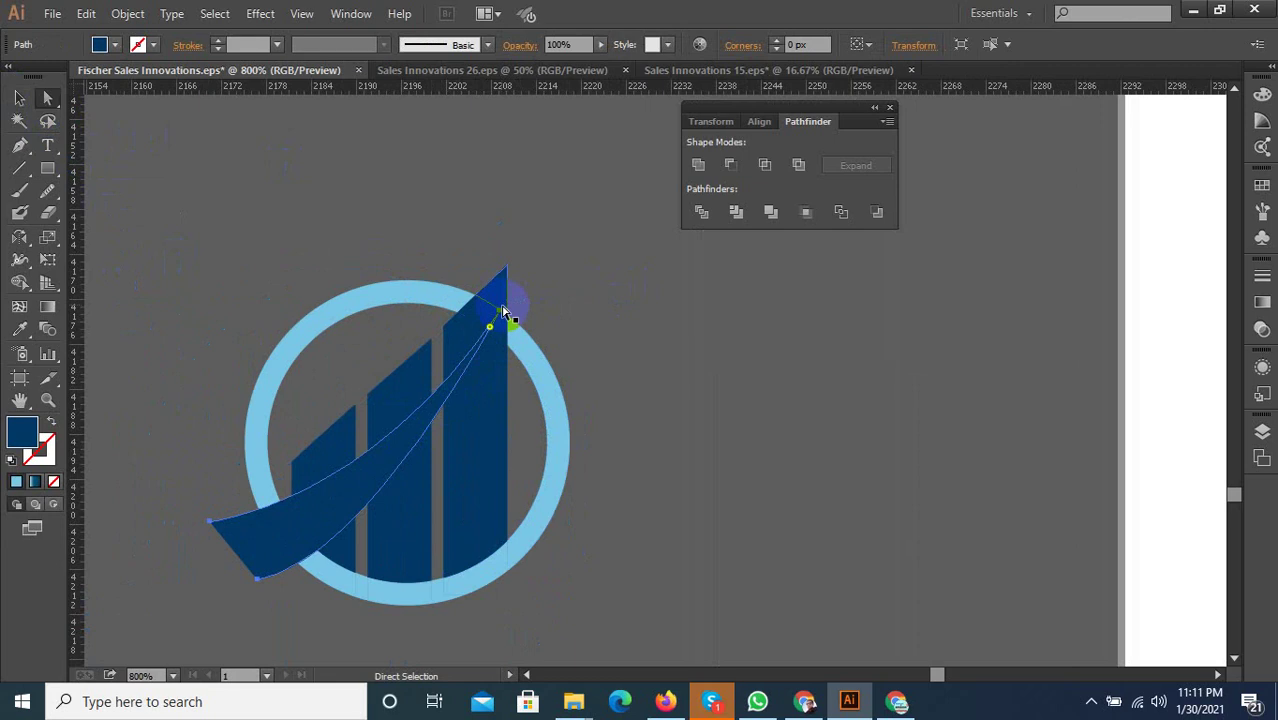
left_click(503, 313)
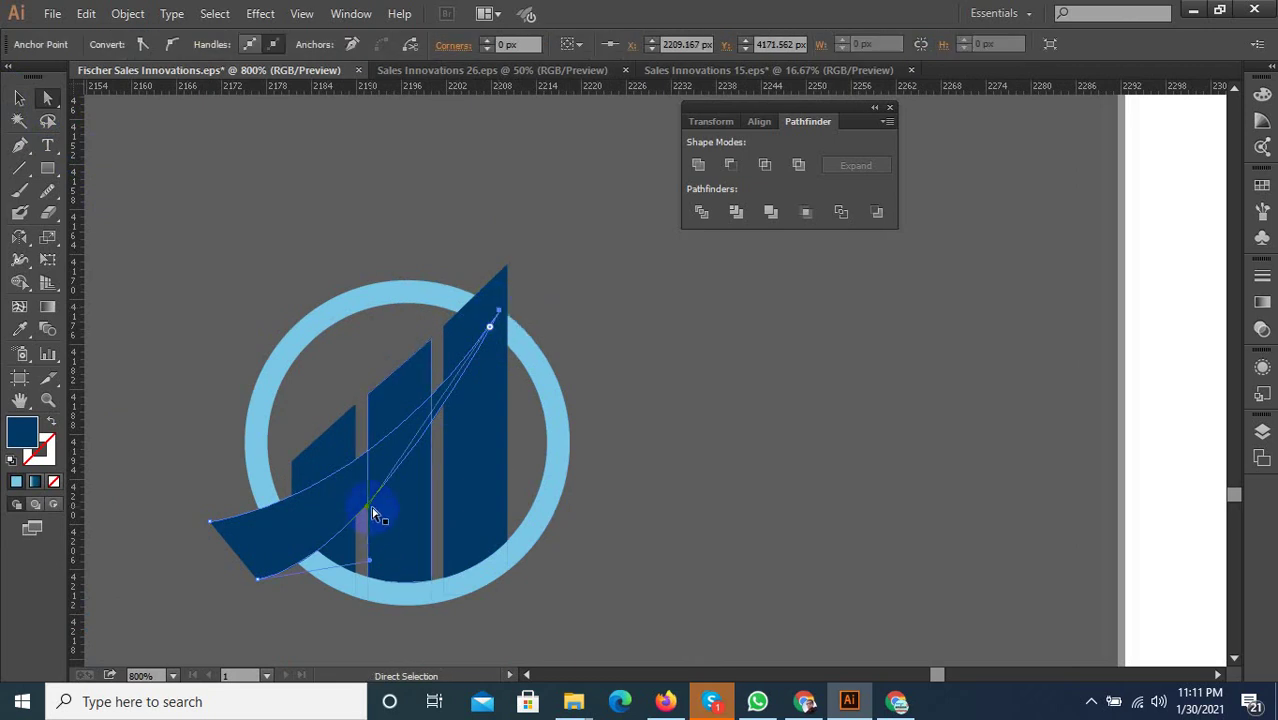
left_click_drag(372, 513, 372, 487)
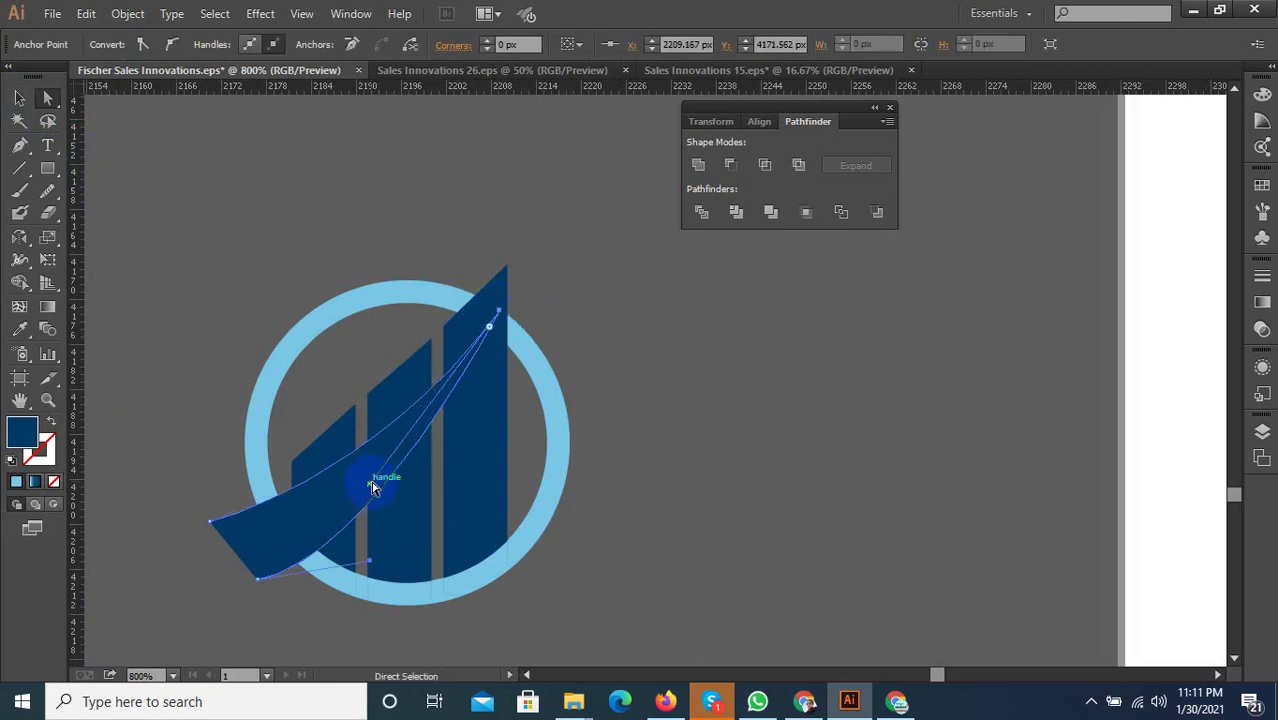
Marquee-select every part of the logo
key("ctrl+shift+a")
scroll(408, 470, "down", 2)
left_click(530, 350)
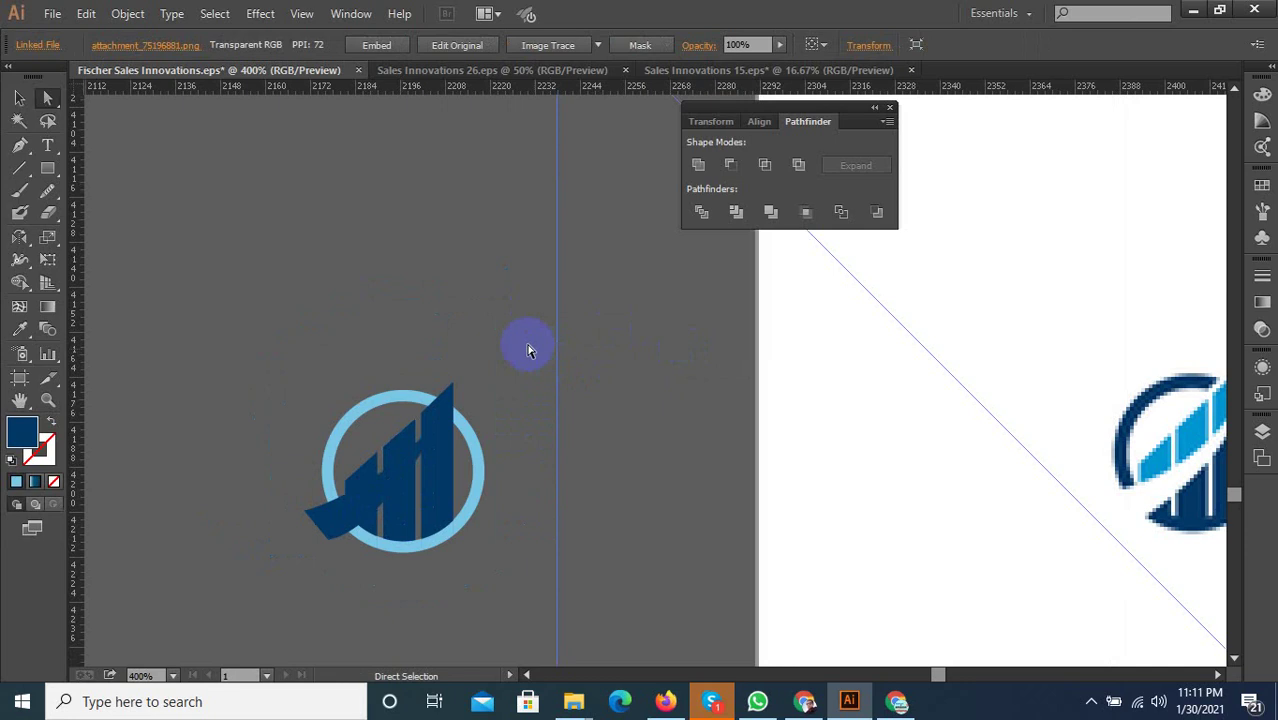
left_click_drag(530, 350, 291, 605)
Duplicate the whole logo, swoosh included, directly above the original
left_click(19, 97)
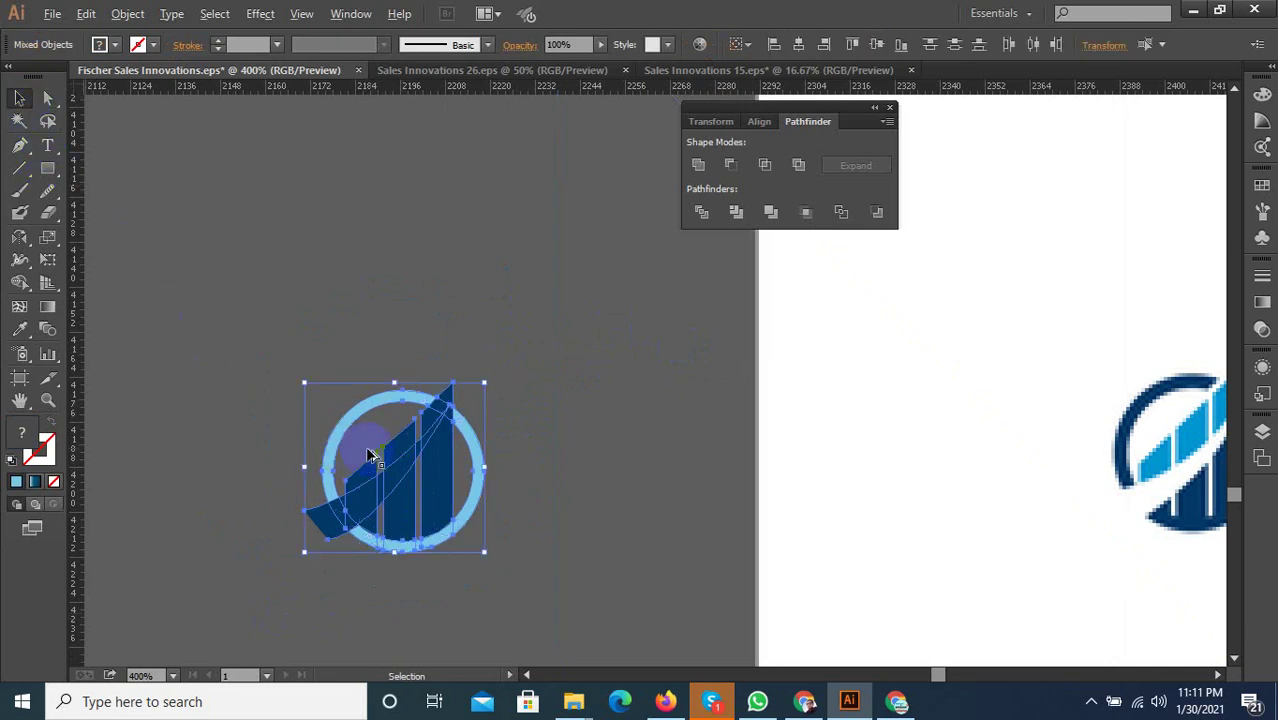
left_click(370, 455, "shift")
left_click(320, 518, "shift")
left_click_drag(373, 468, 373, 230)
left_click(419, 612)
scroll(420, 600, "up", 2)
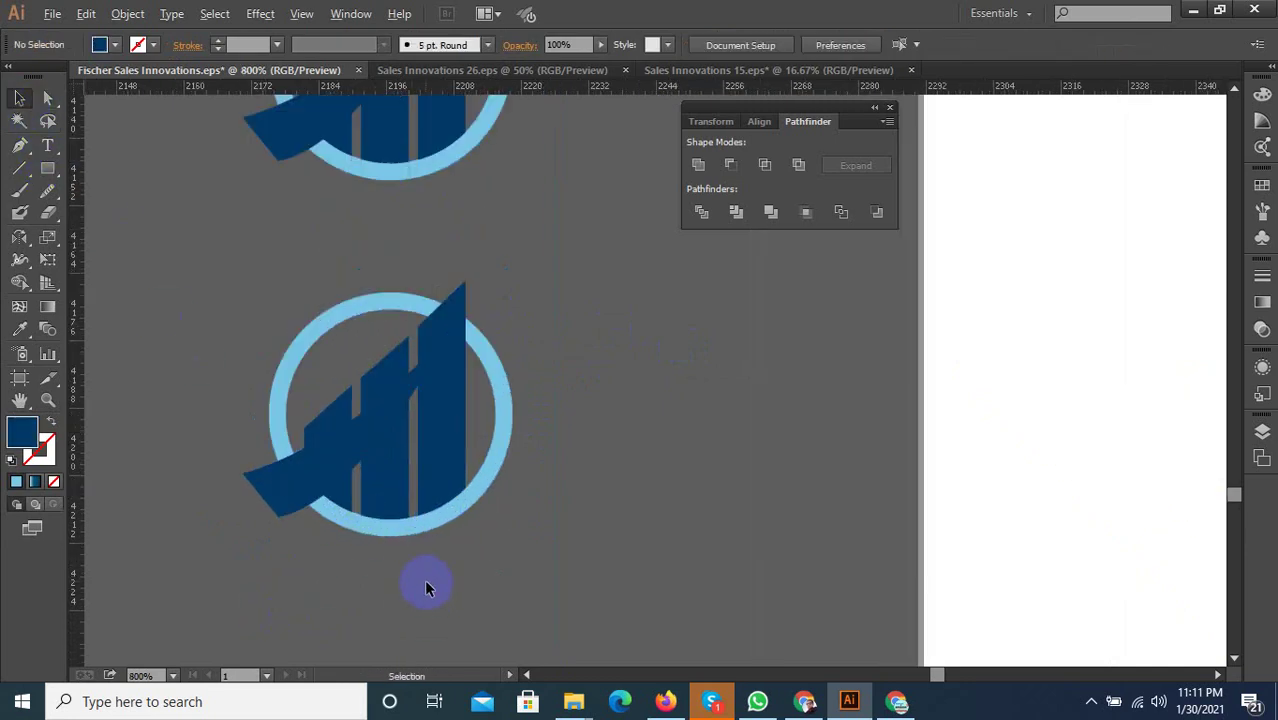
Divide the lower logo where its shapes overlap and ungroup the resulting pieces
left_click_drag(520, 545, 148, 257)
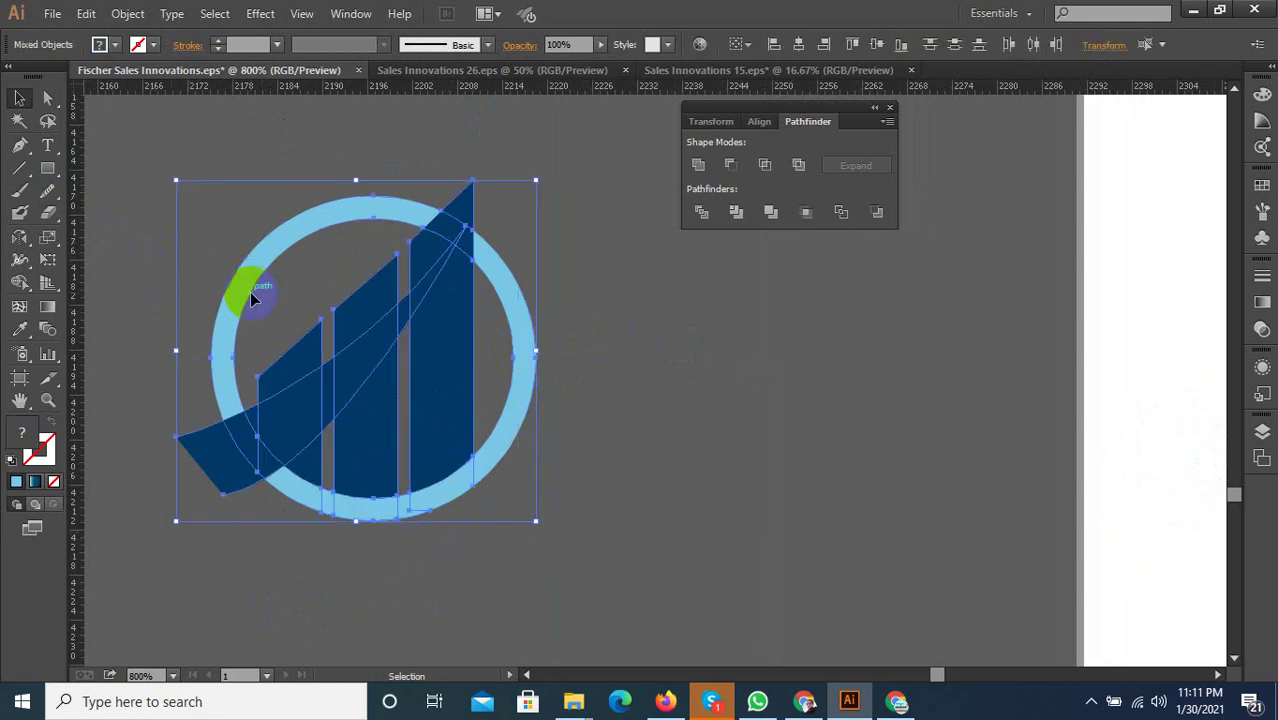
scroll(270, 311, "down", 2)
left_click(702, 211)
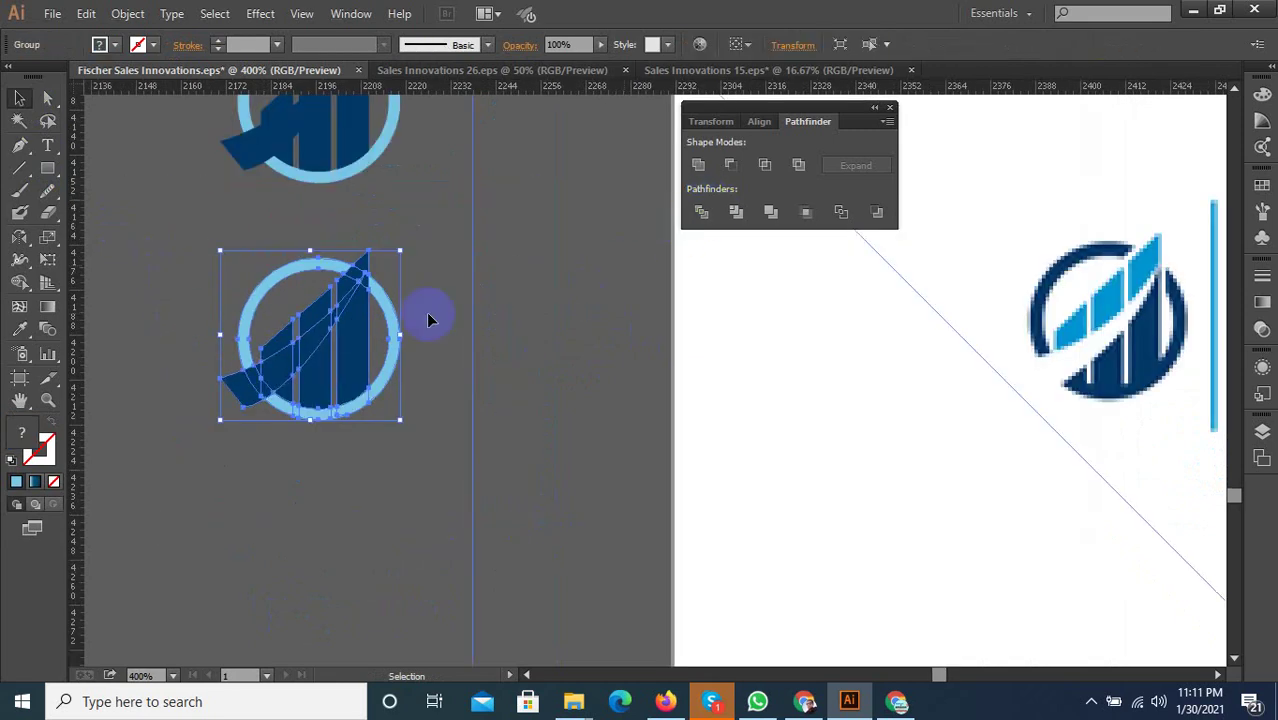
right_click(334, 306)
left_click(396, 415)
Delete the leftover swoosh tip and a small neighbouring fragment
left_click(336, 500)
left_click(276, 393)
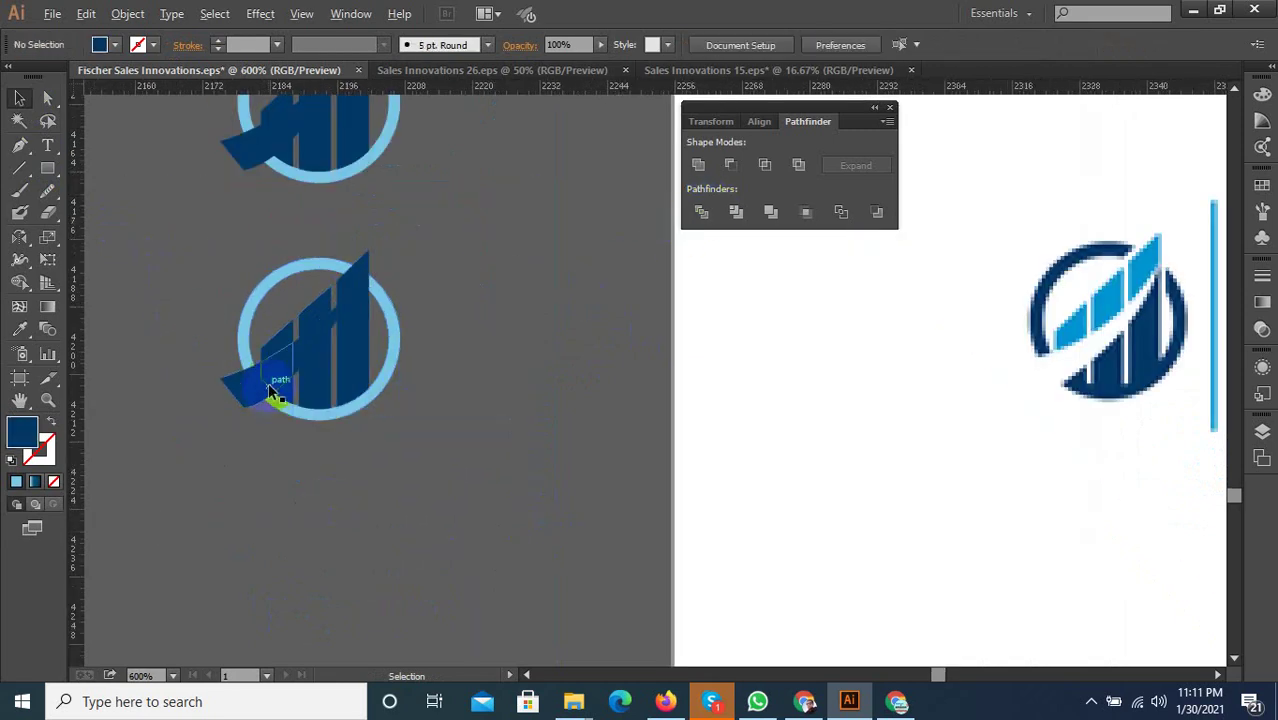
scroll(250, 398, "up", 1)
key("Delete")
left_click(262, 378)
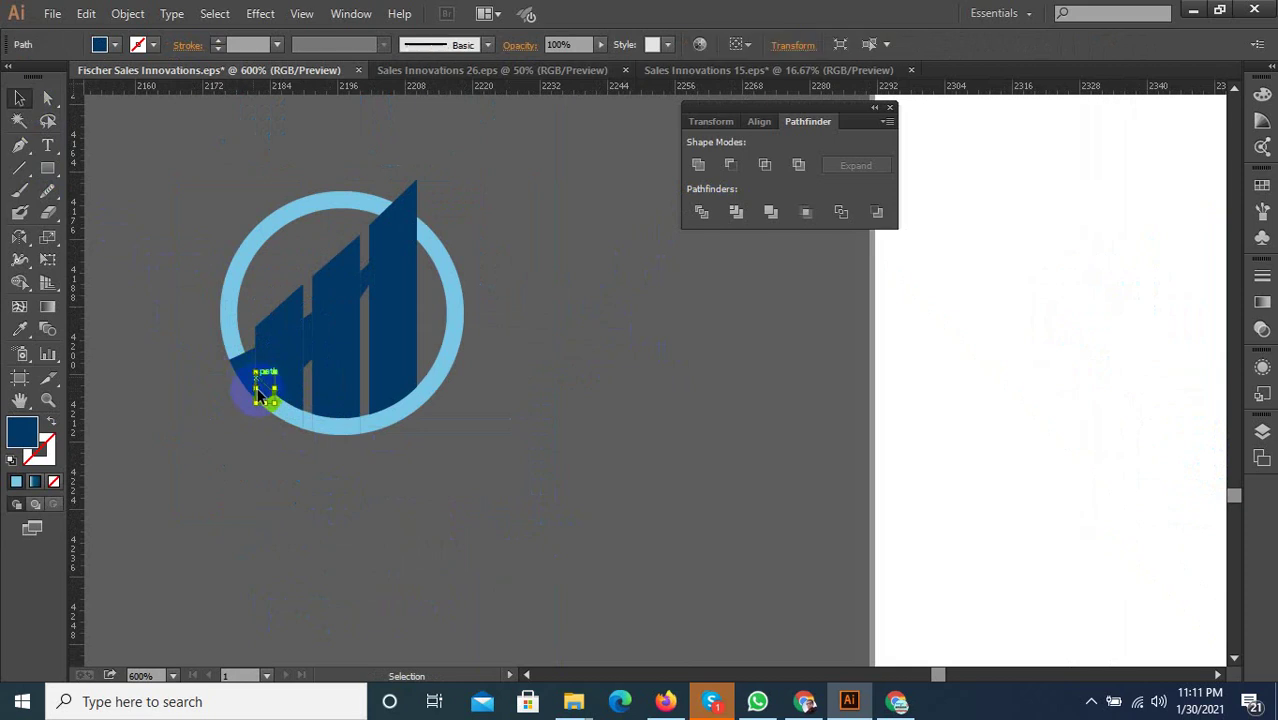
key("Delete")
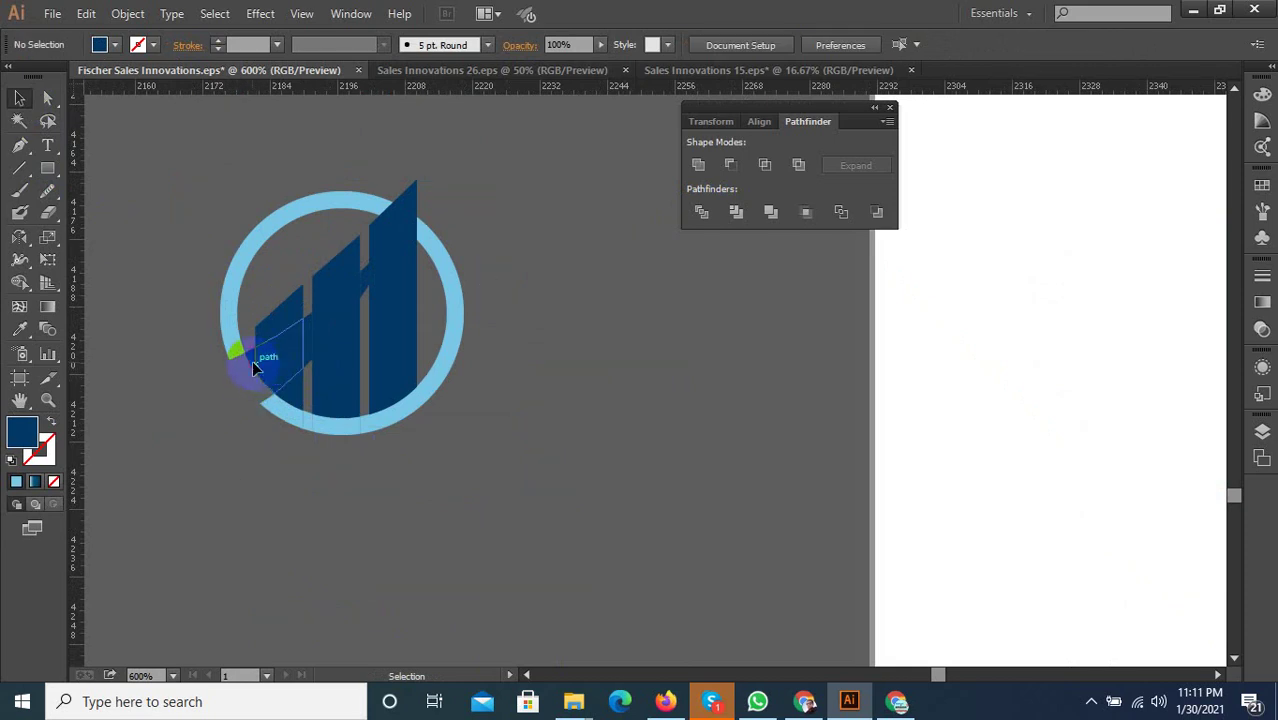
Delete the swoosh fragments crossing the left, middle and right bars to cut gaps
left_click(252, 360)
key("Delete")
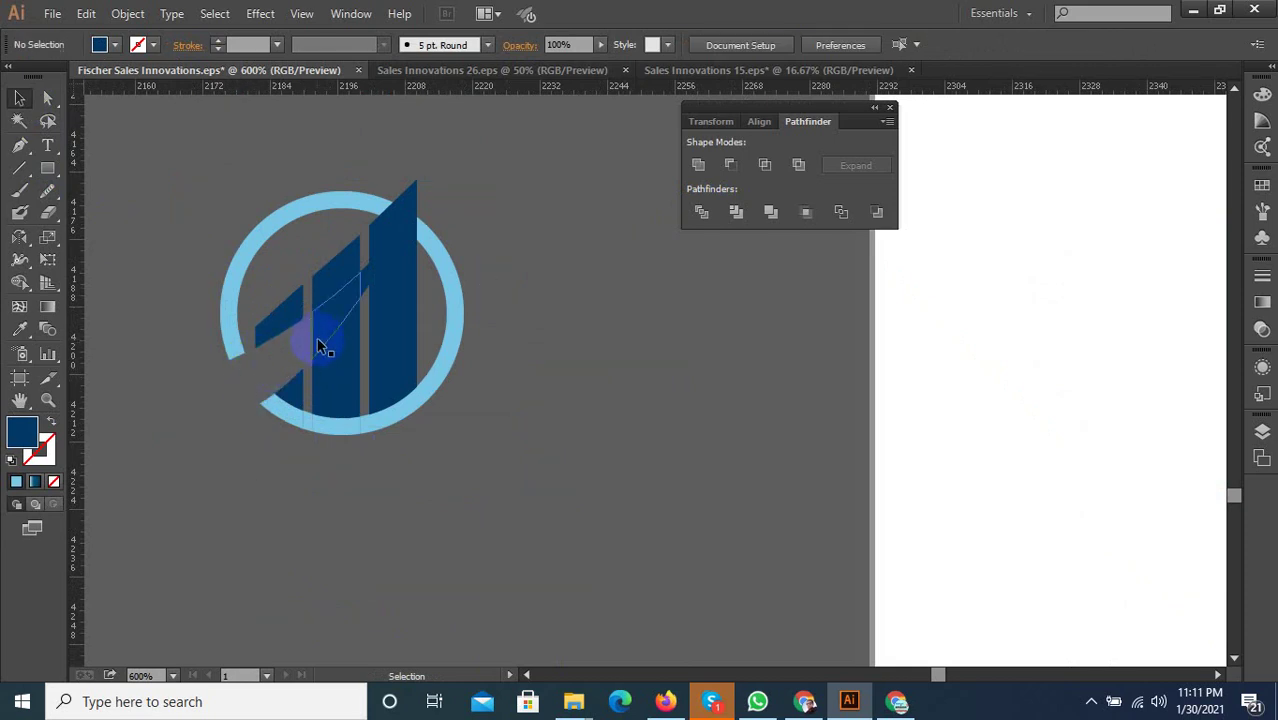
left_click(322, 334)
key("Delete")
left_click(370, 277)
key("Delete")
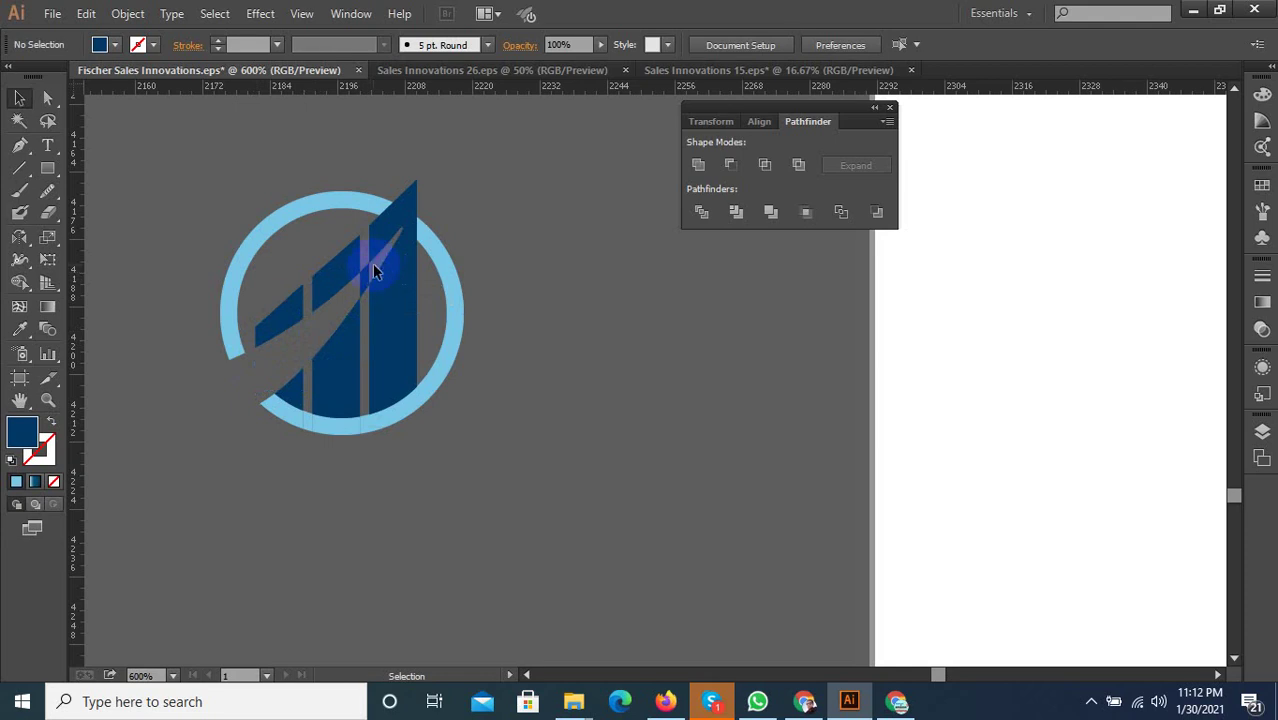
left_click(368, 275)
key("Delete")
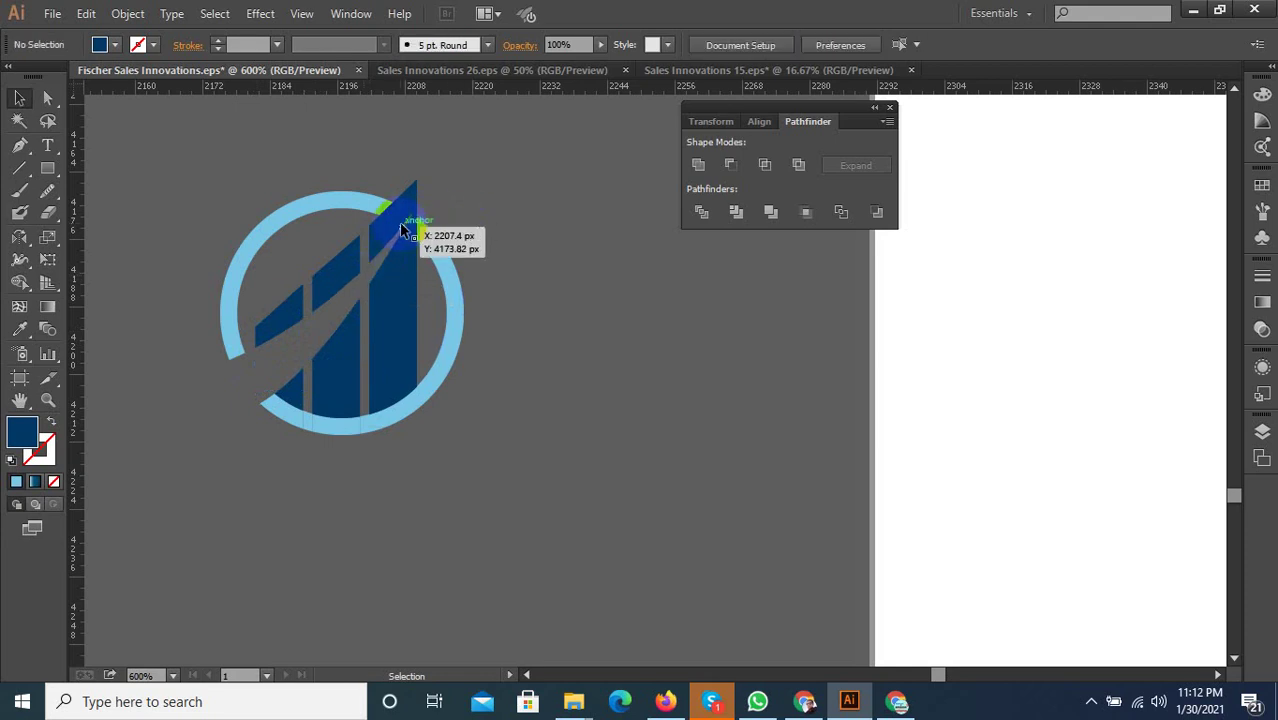
Delete the tiny sliver near the bar top
scroll(400, 220, "up", 6)
left_click(404, 206)
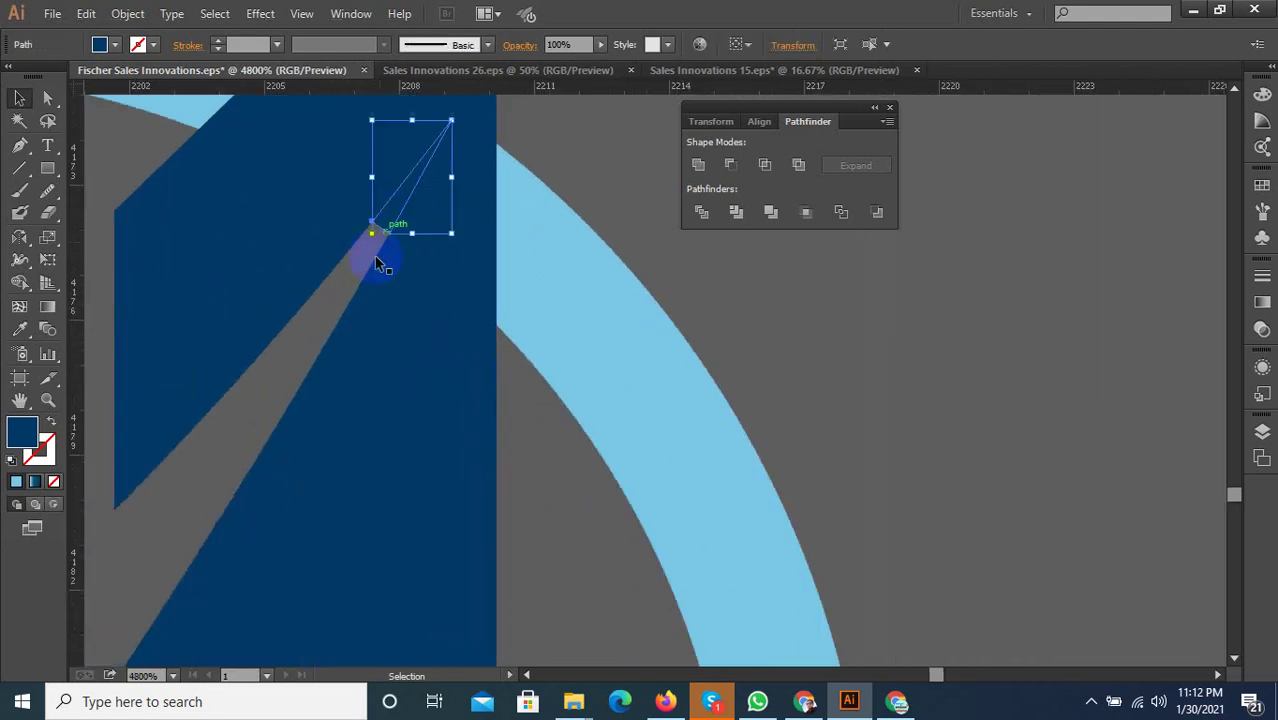
scroll(374, 322, "down", 3)
key("Delete")
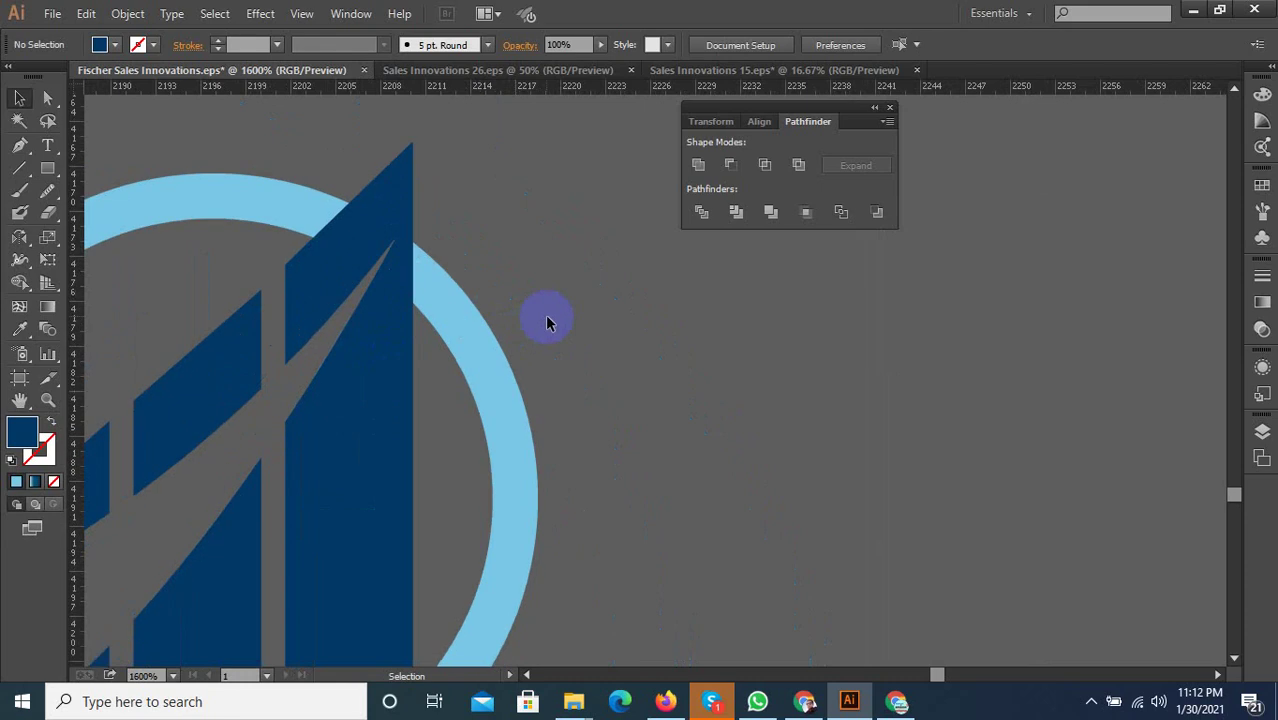
scroll(513, 336, "down", 3)
Drag the tall dark bar's tip upward so it rises above the ring
left_click(495, 295)
scroll(480, 280, "up", 1)
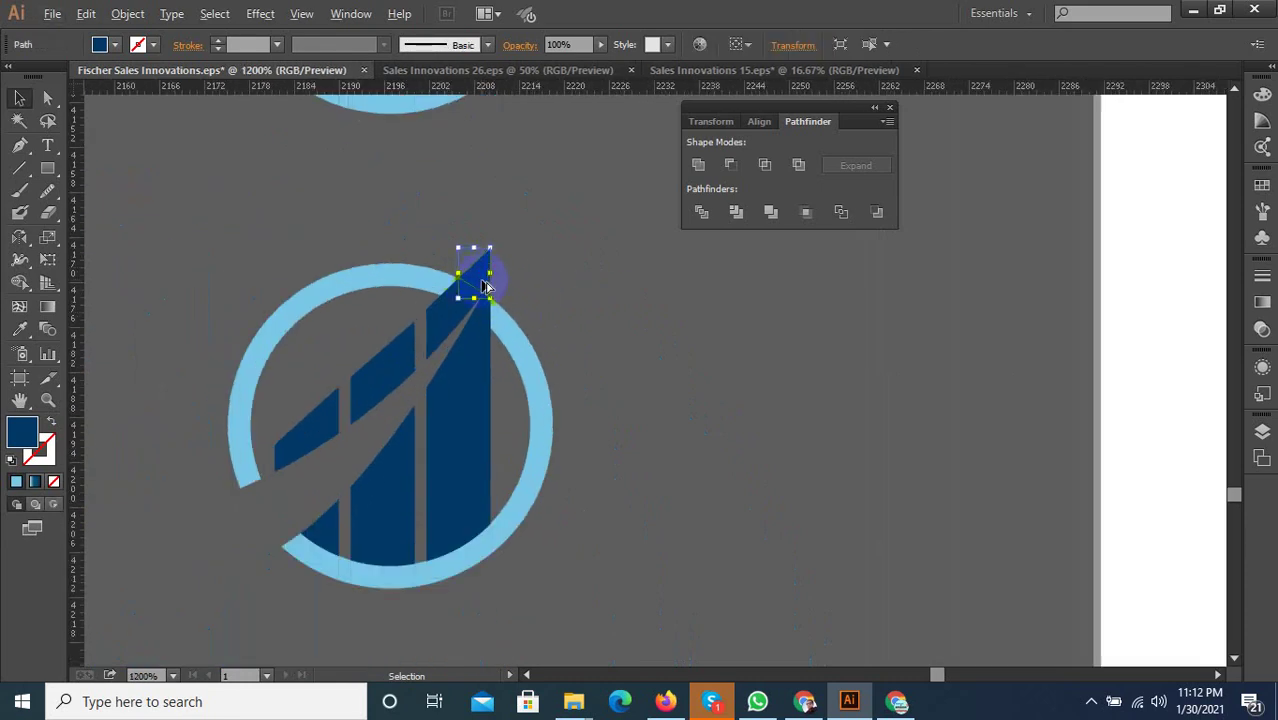
scroll(460, 310, "up", 1)
left_click(415, 350, "shift")
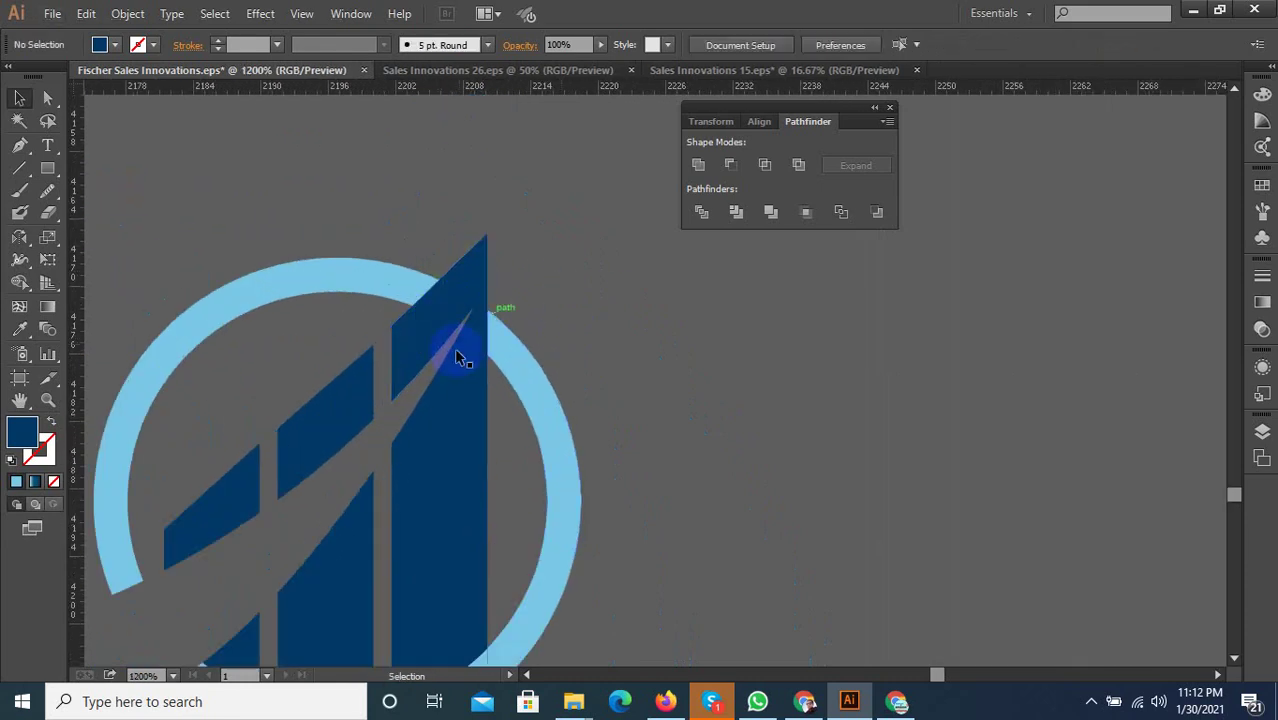
left_click(425, 350)
left_click_drag(412, 346, 454, 291)
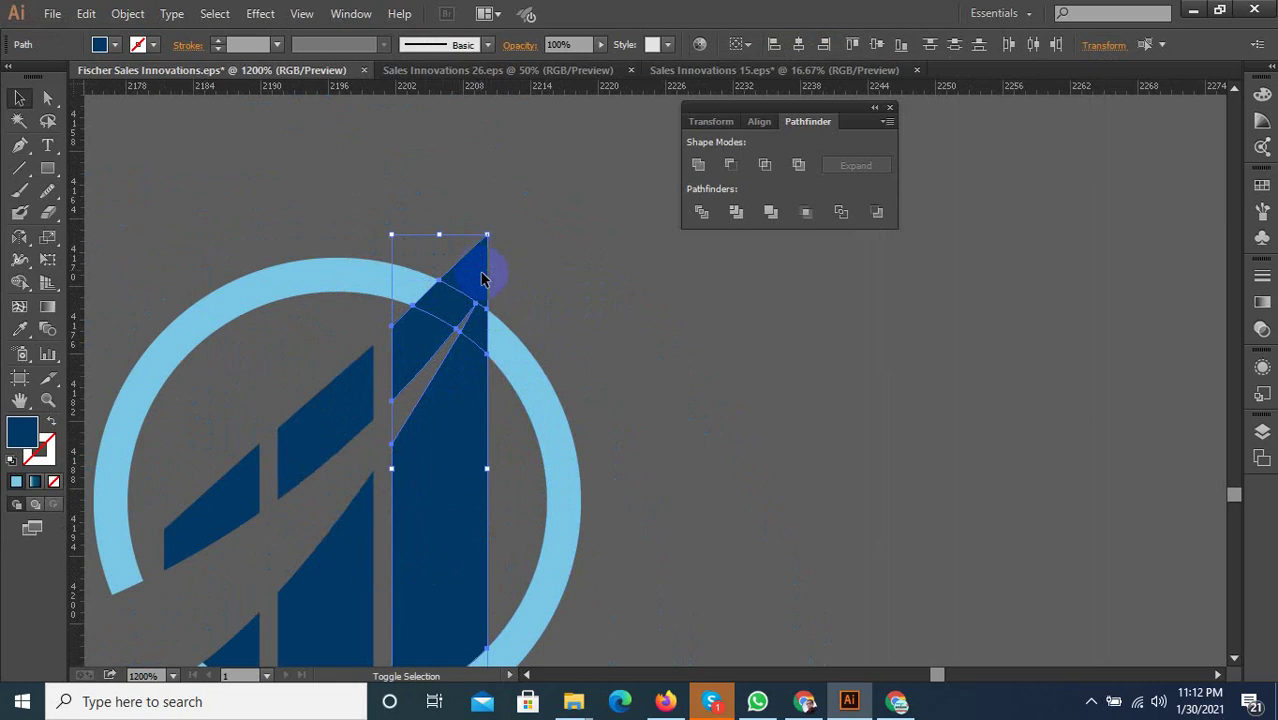
Try a 2 px Offset Path with preview on the tall bar, then undo it
left_click(573, 251)
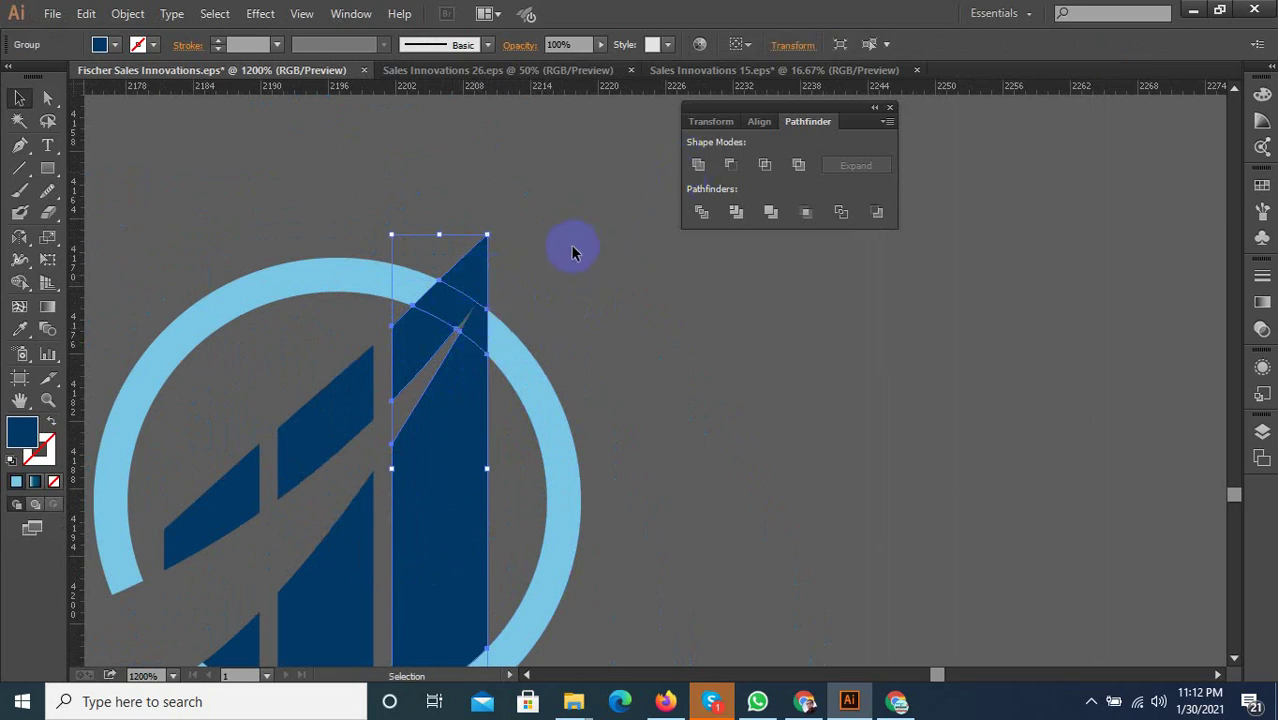
left_click(484, 277)
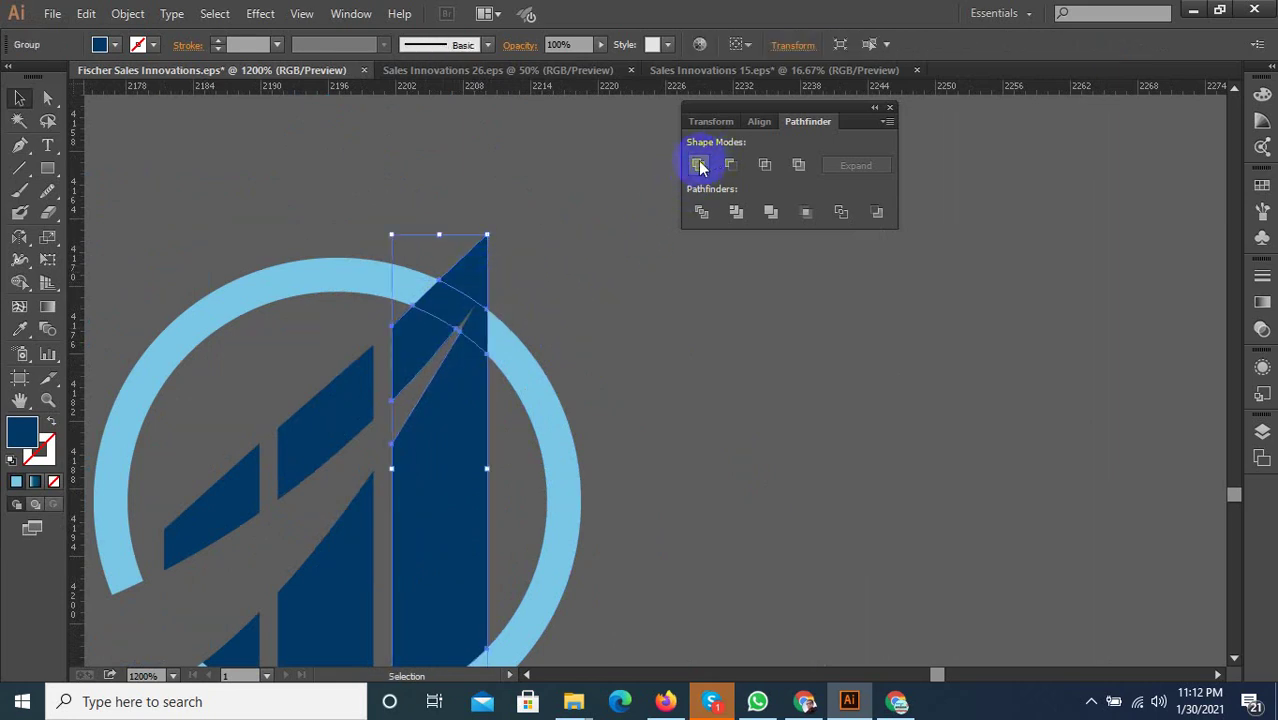
left_click(128, 13)
mouse_move(148, 391)
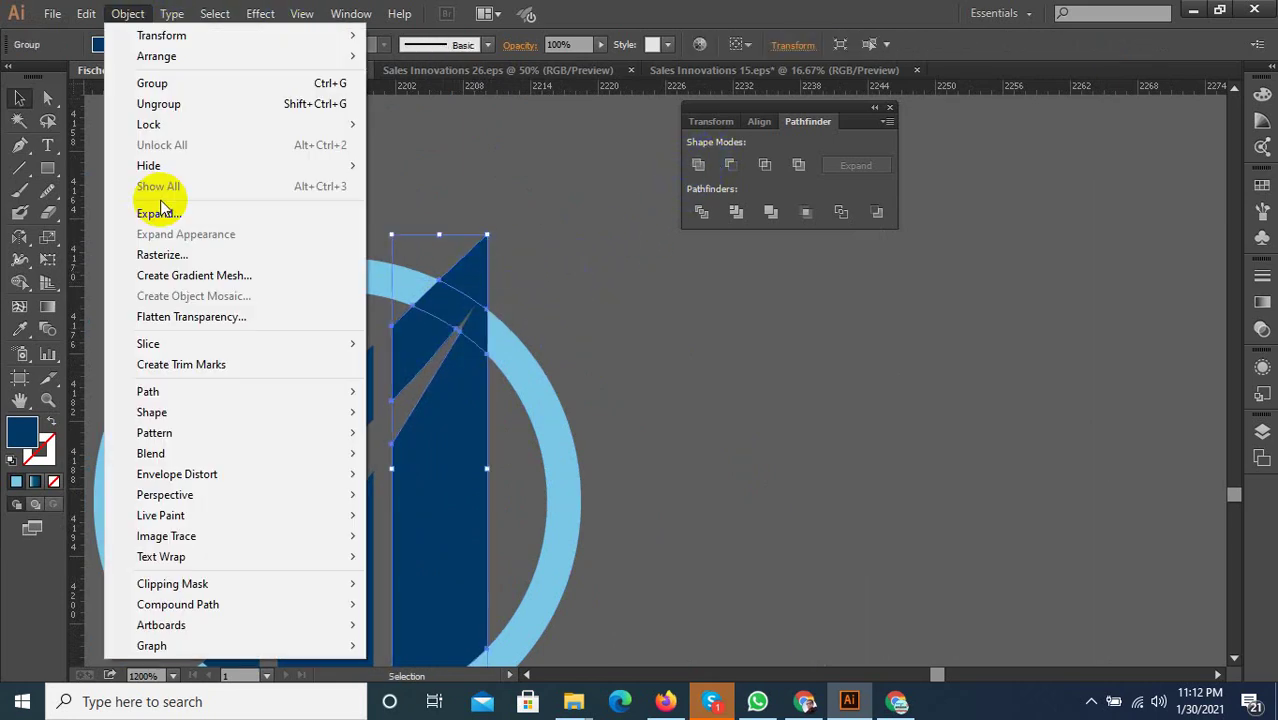
left_click(197, 396)
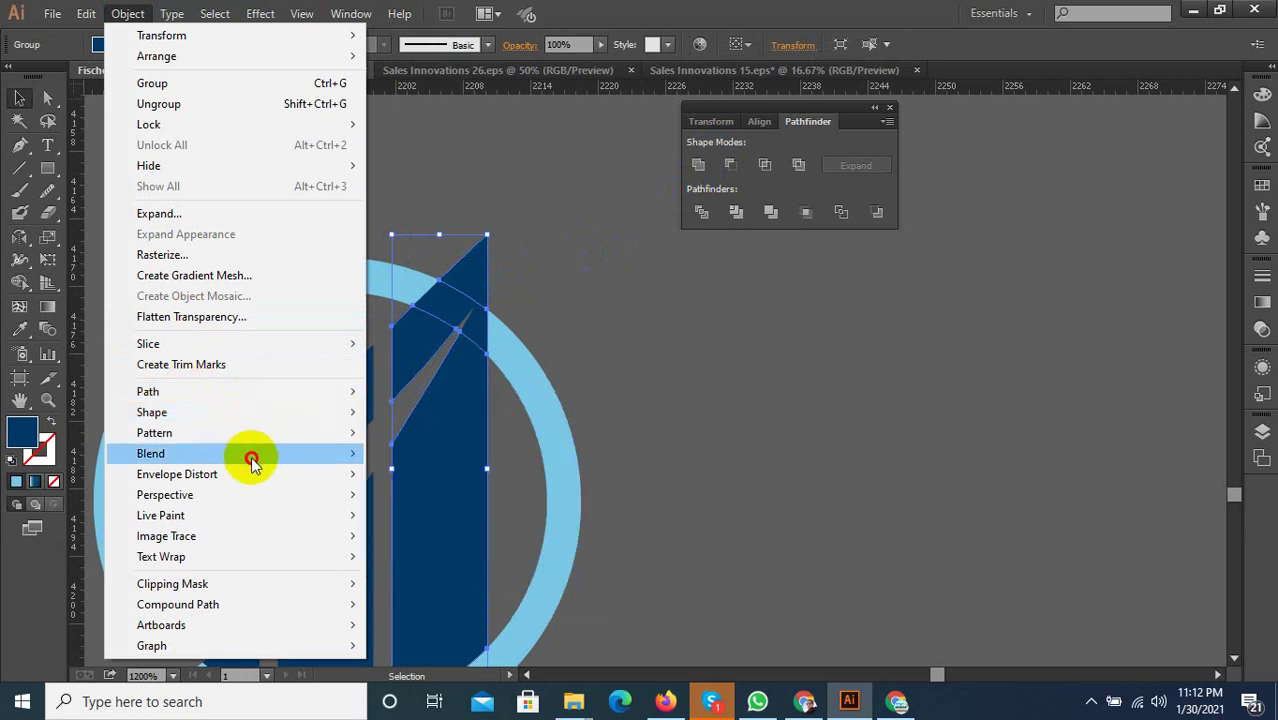
left_click(425, 460)
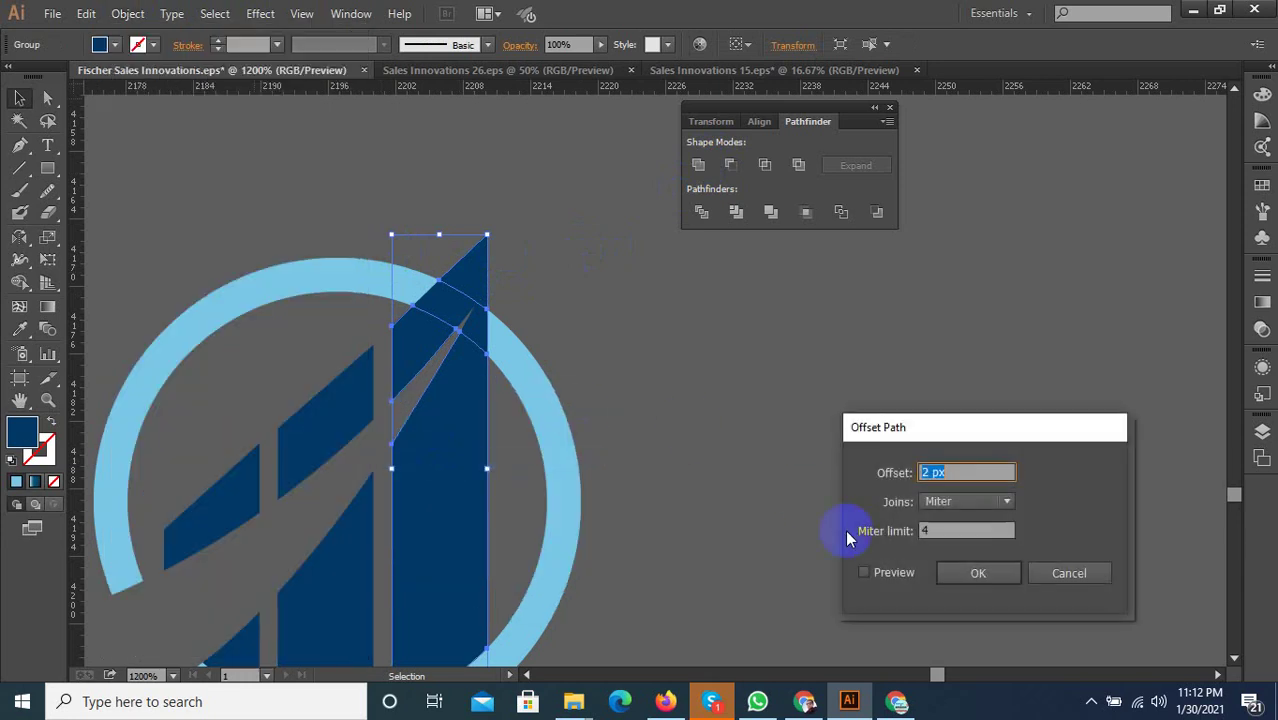
left_click(865, 572)
left_click(922, 530)
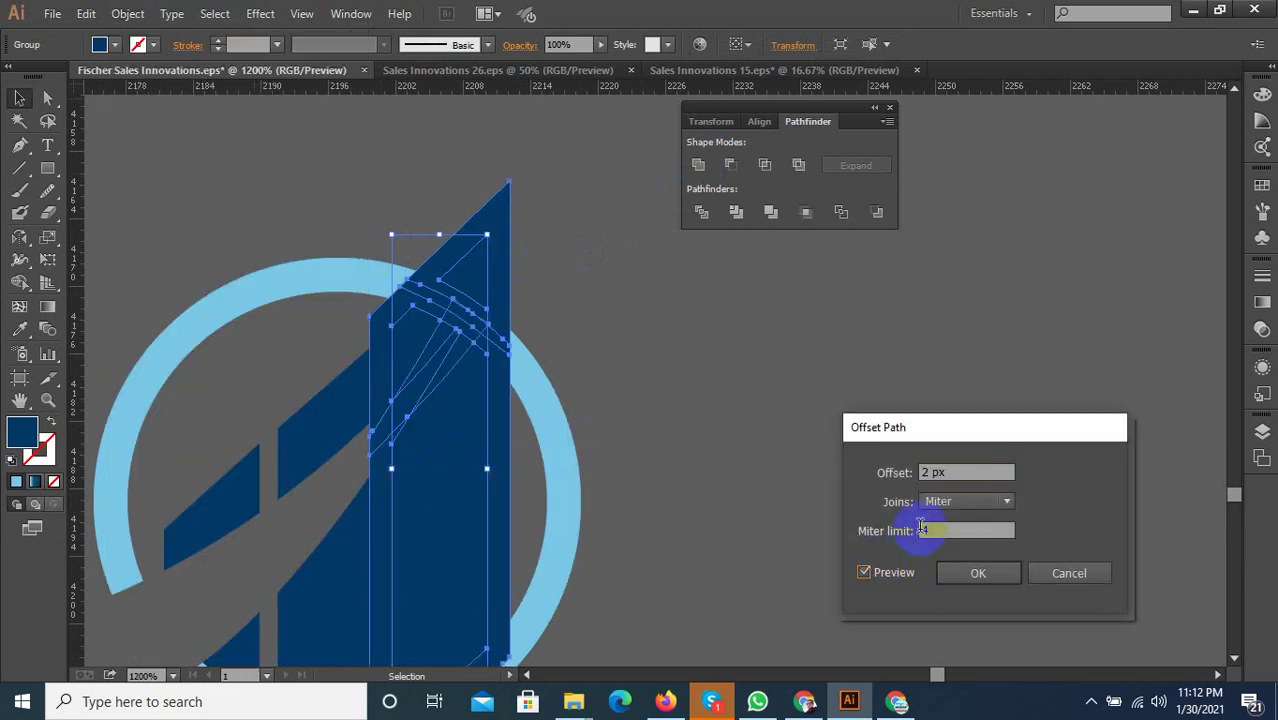
left_click(975, 573)
left_click(528, 385, "shift")
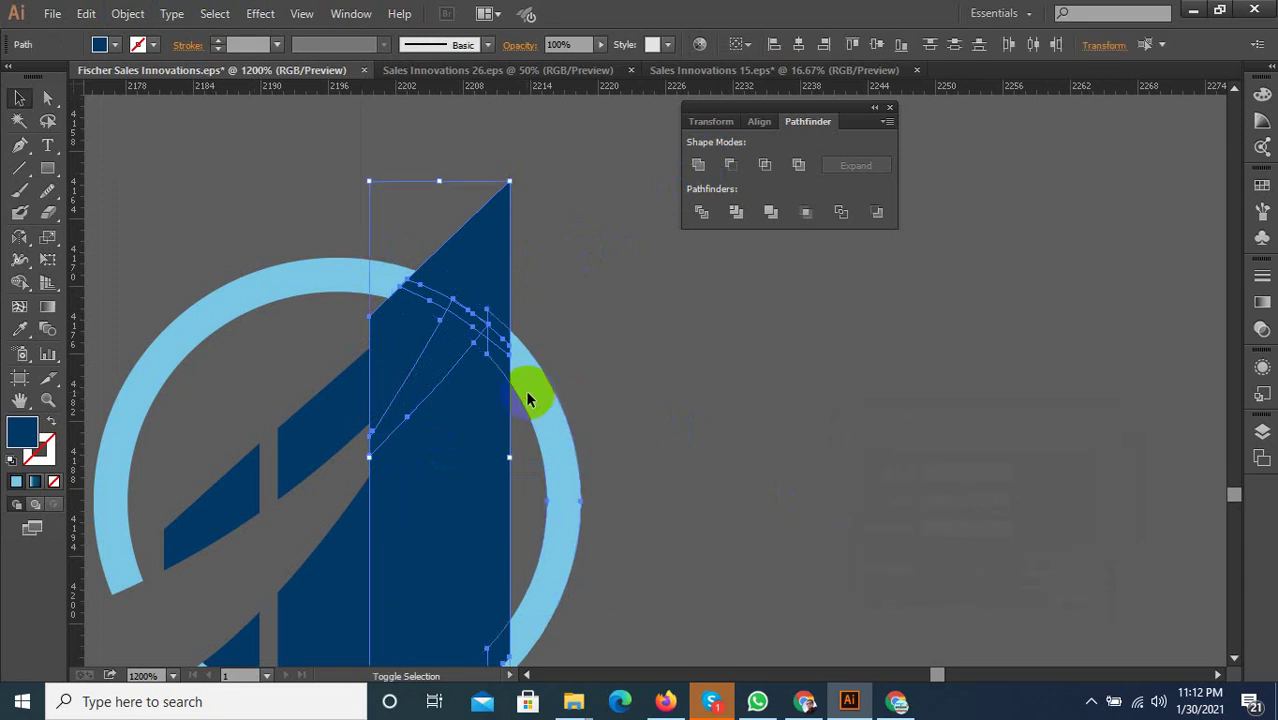
left_click(395, 290, "shift")
left_click(337, 277, "shift")
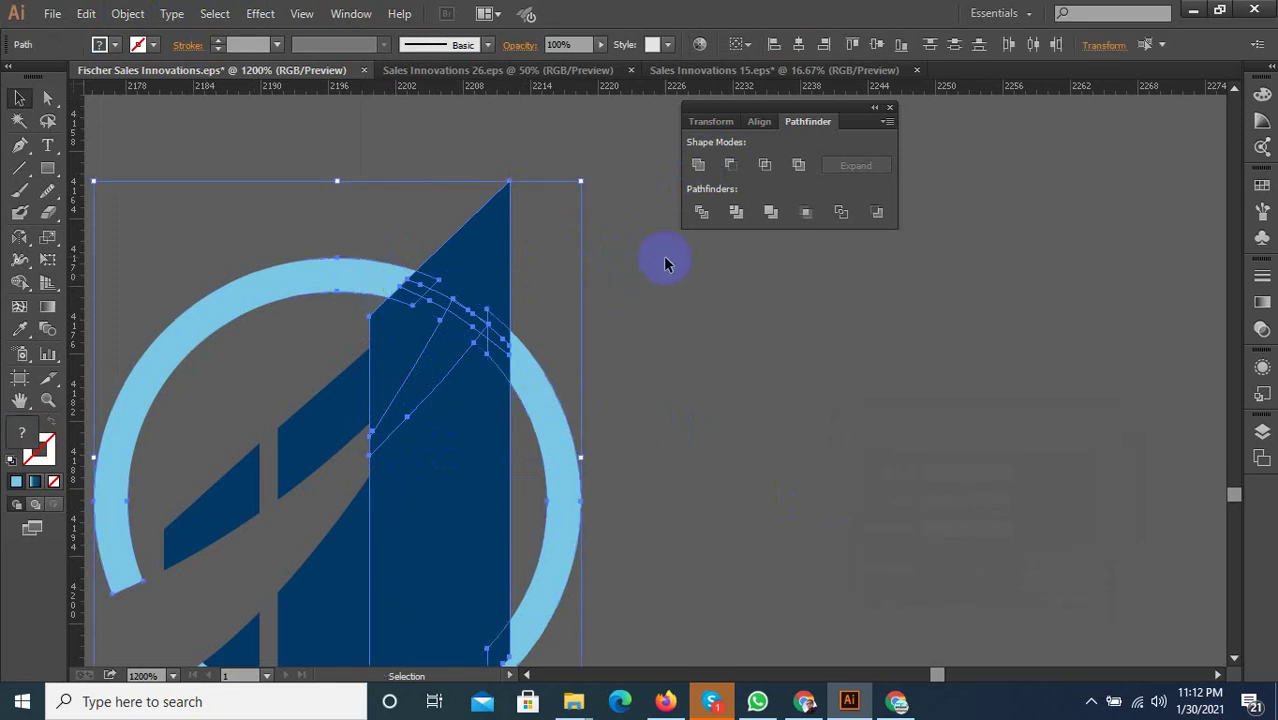
key("ctrl+z")
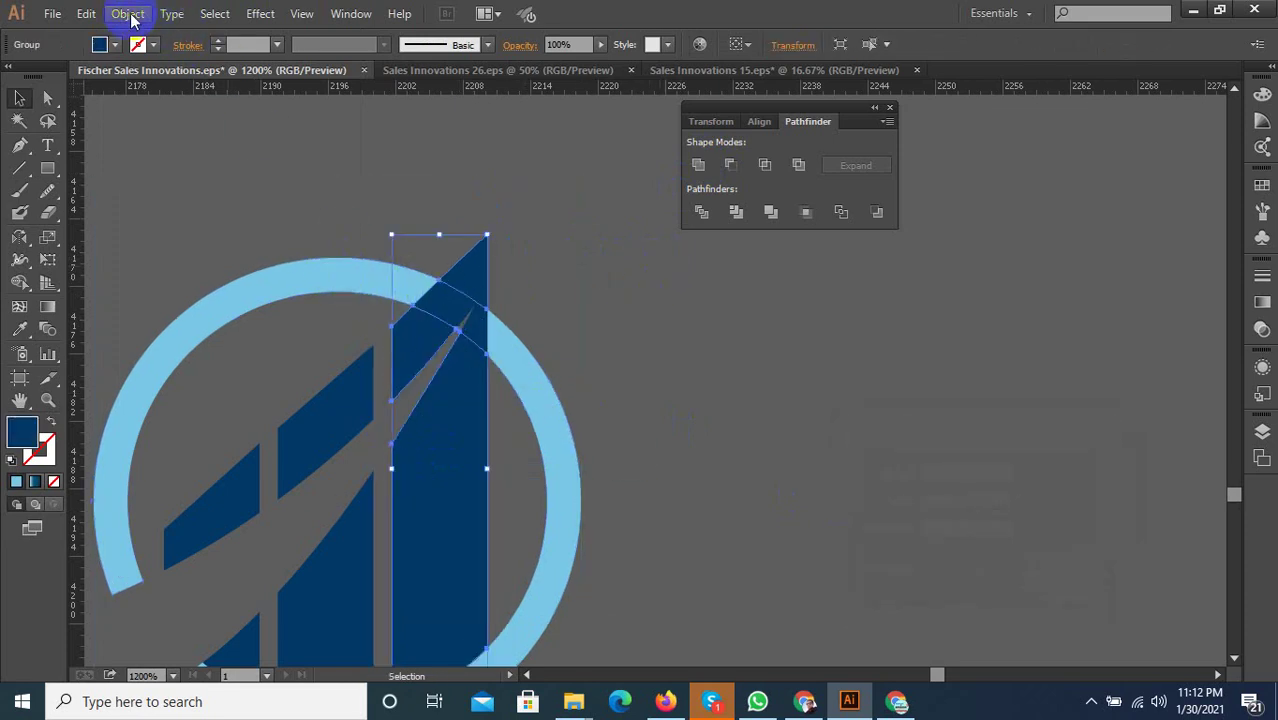
Apply a 1 px Offset Path to the tall dark bar
left_click(128, 14)
mouse_move(148, 391)
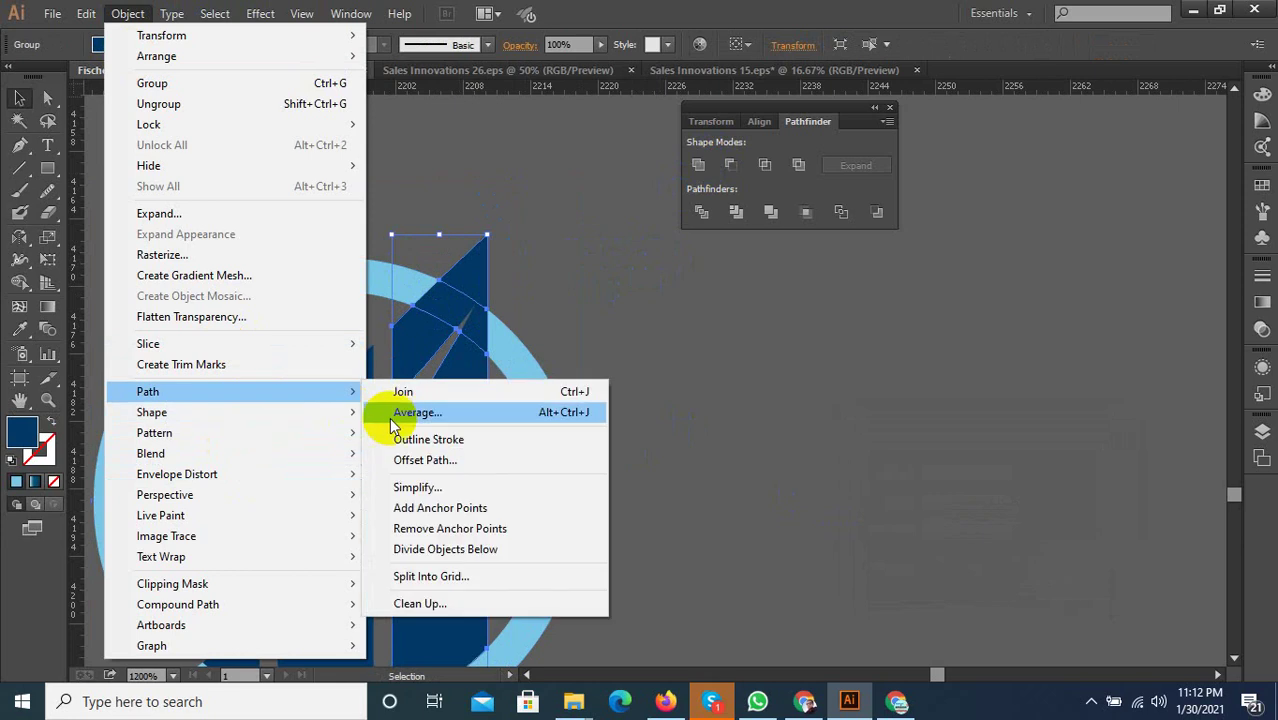
left_click(432, 459)
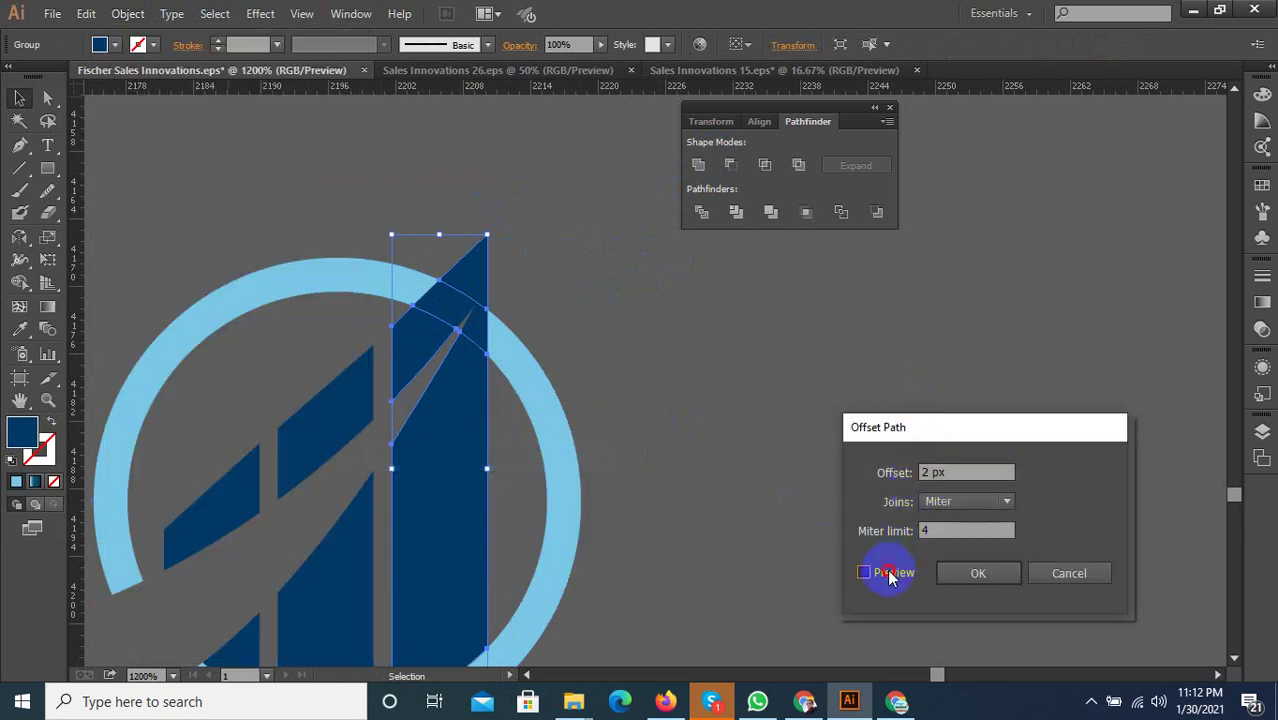
left_click(864, 573)
left_click(943, 475)
key("Down")
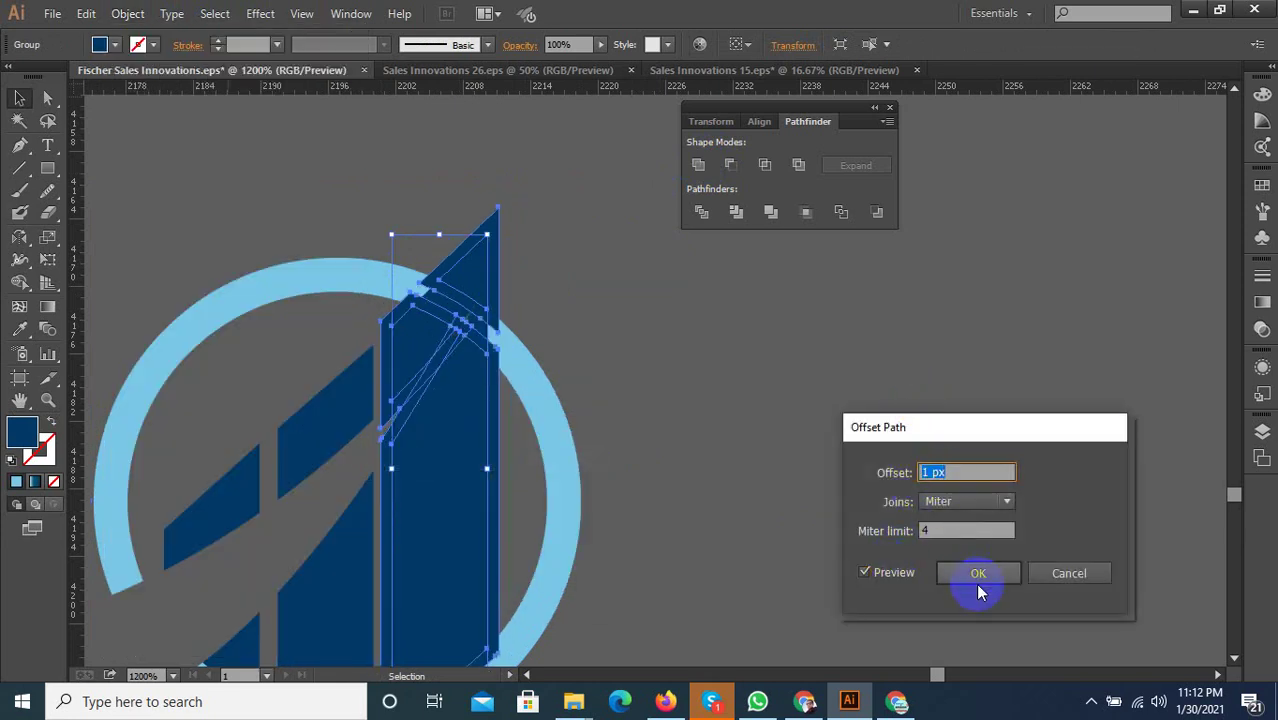
left_click(978, 578)
left_click(546, 345)
Undo the offset and Unite the small tip piece with the tall bar
scroll(432, 298, "up", 1)
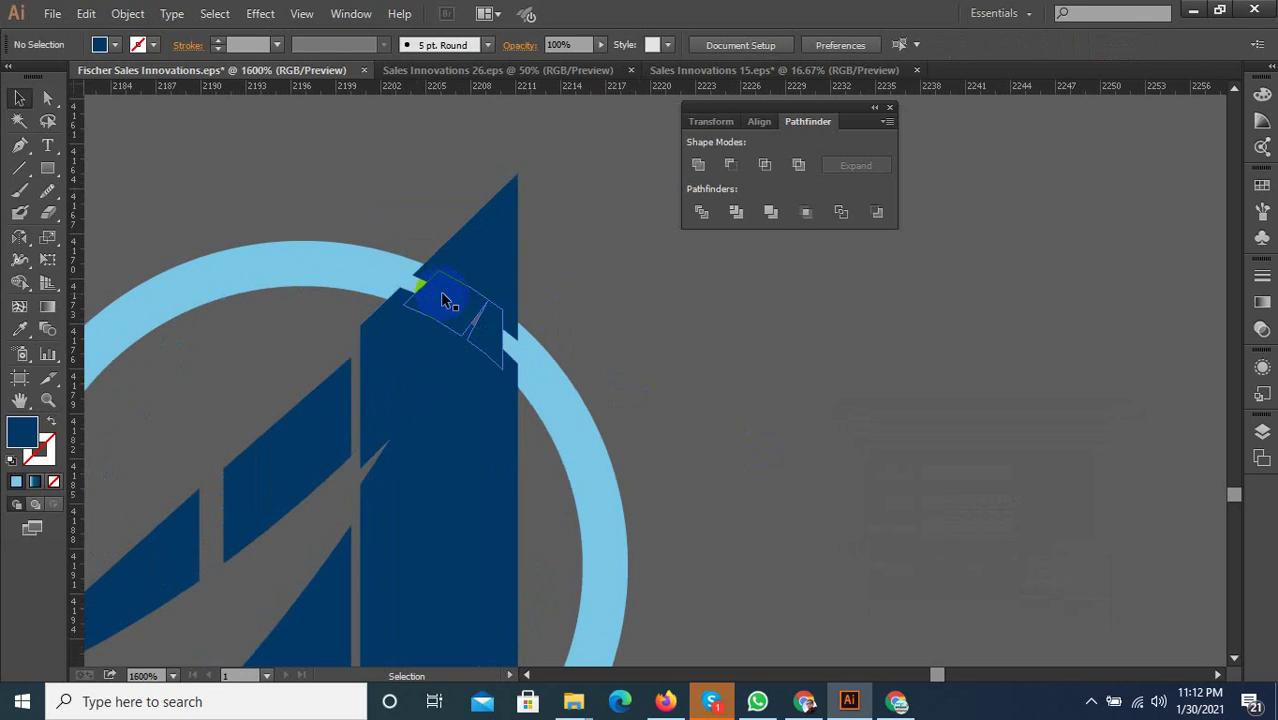
left_click(446, 300)
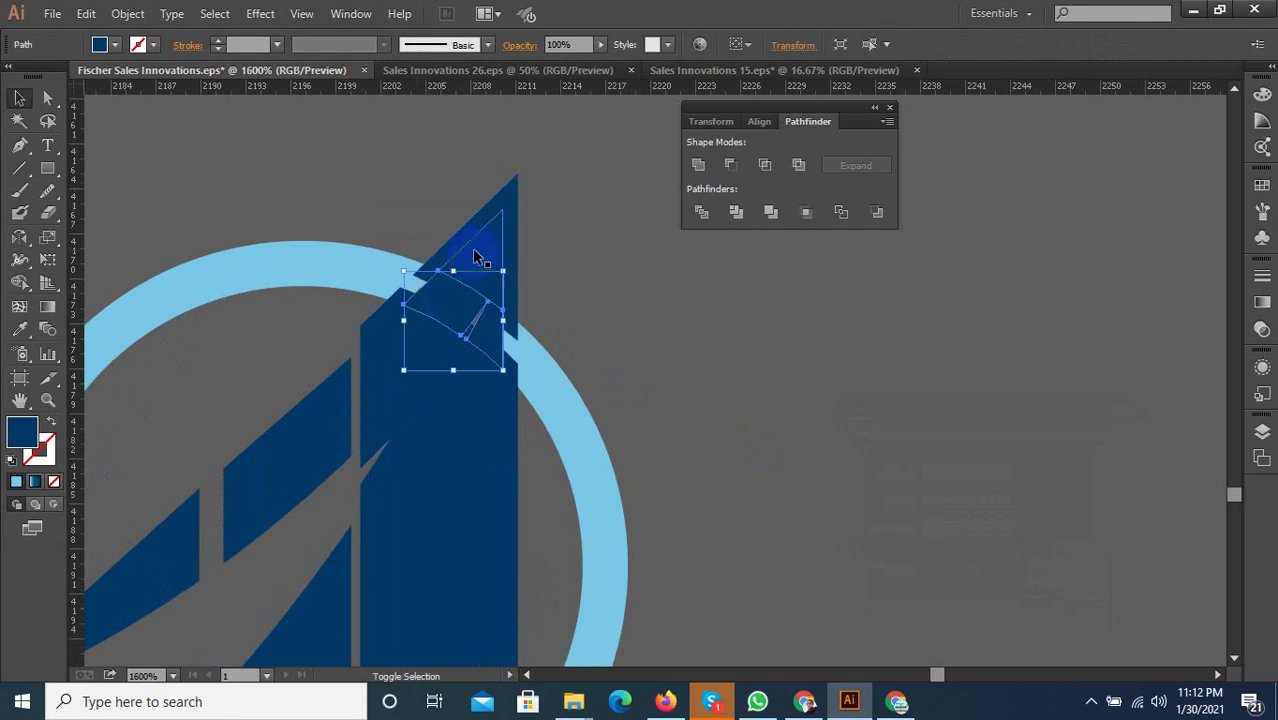
key("ctrl+z")
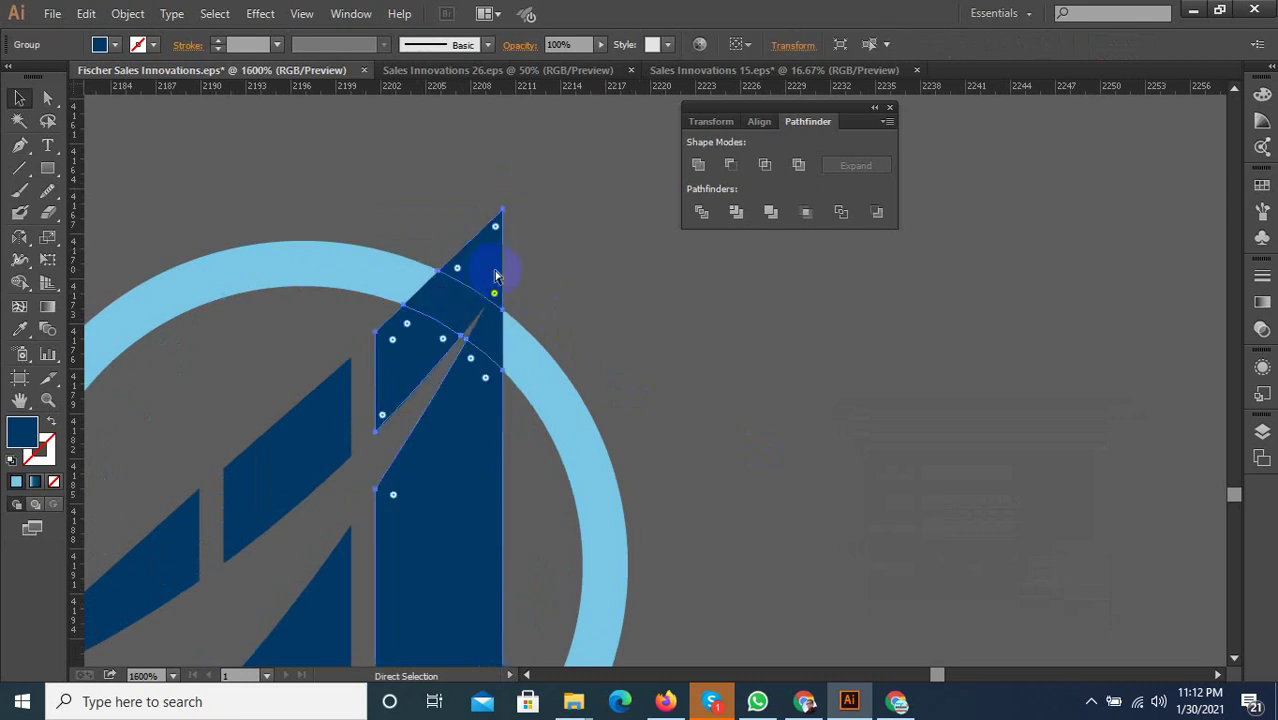
left_click(442, 290)
left_click(480, 256, "shift")
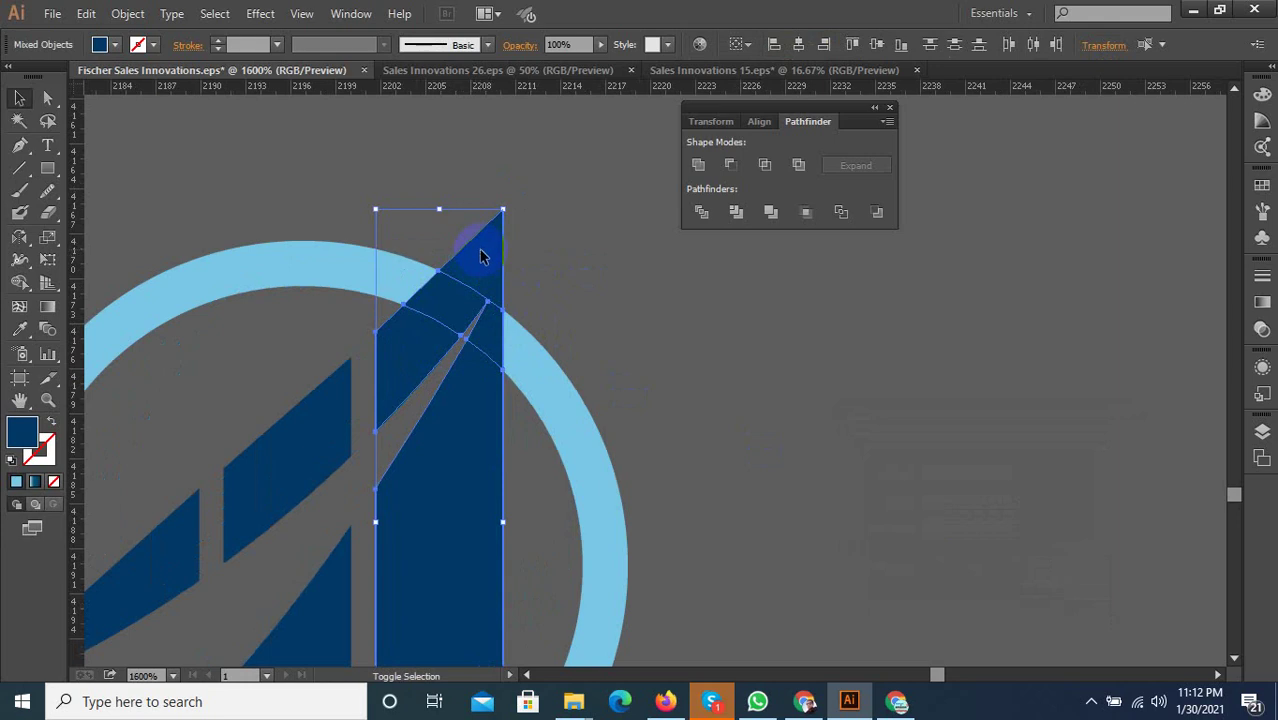
left_click(698, 164)
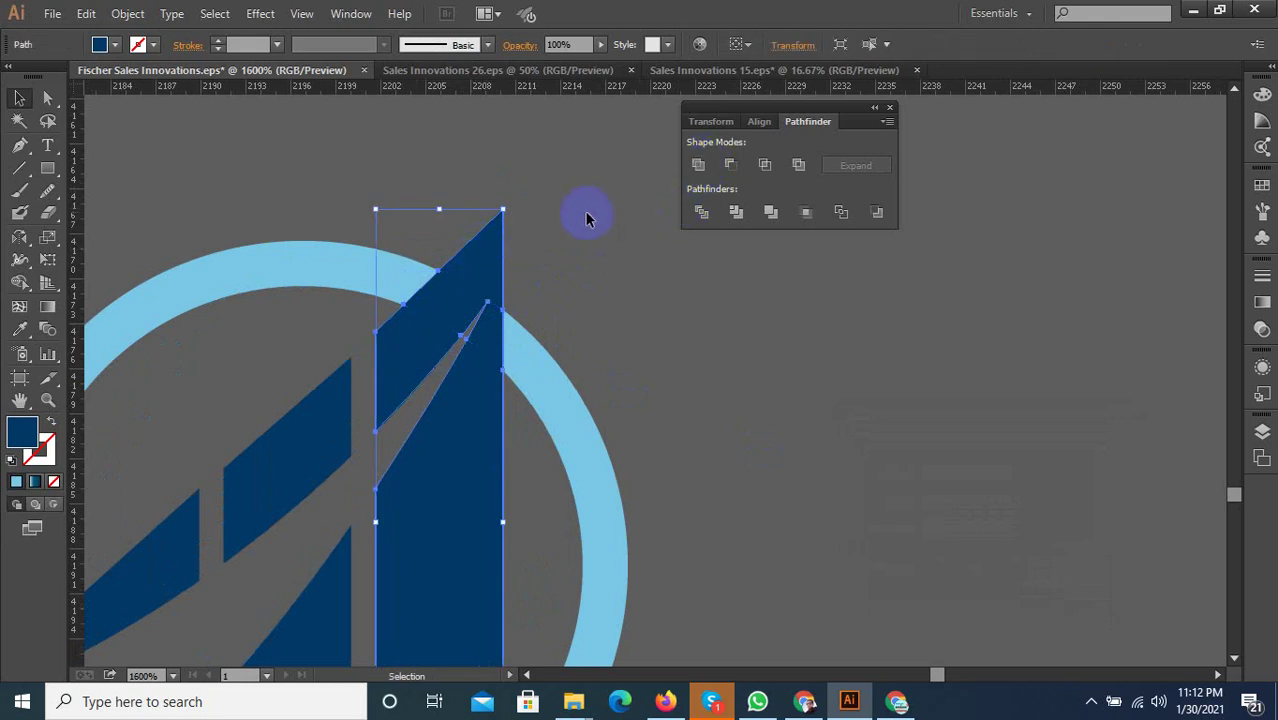
Apply a 1 px Offset Path to the merged tall bar
left_click(128, 13)
left_click(476, 455)
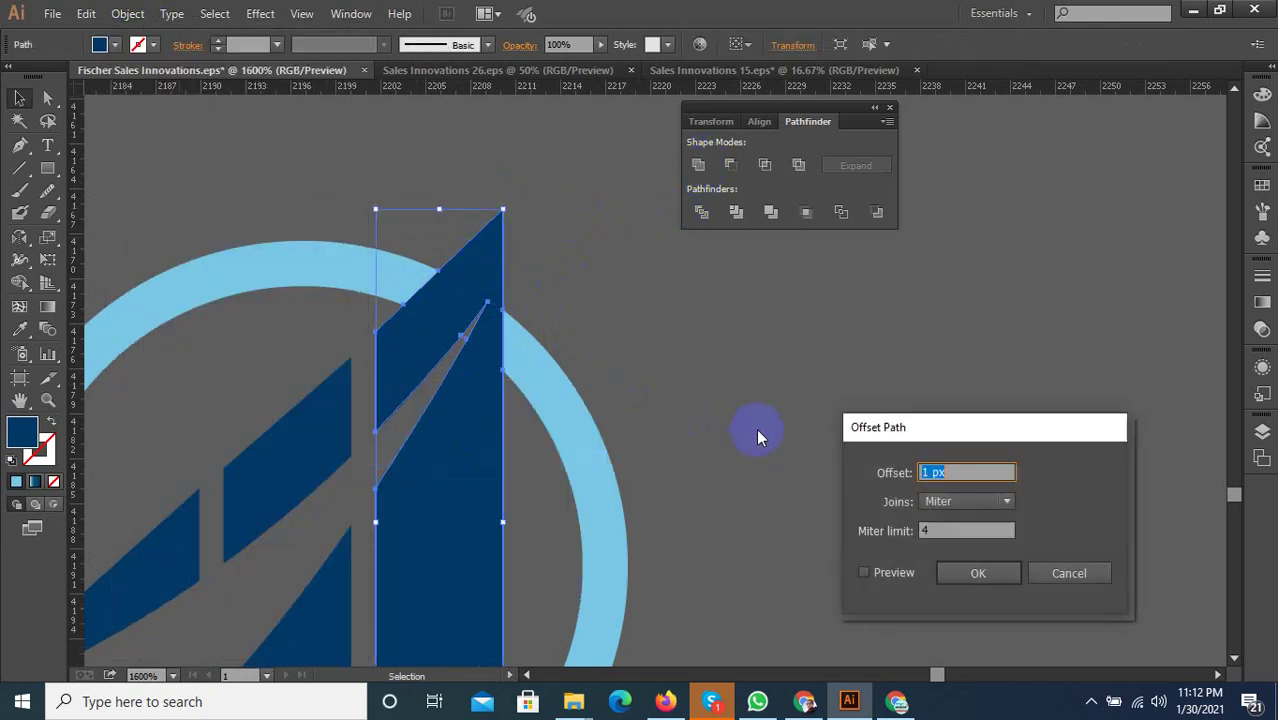
left_click(880, 582)
left_click(970, 574)
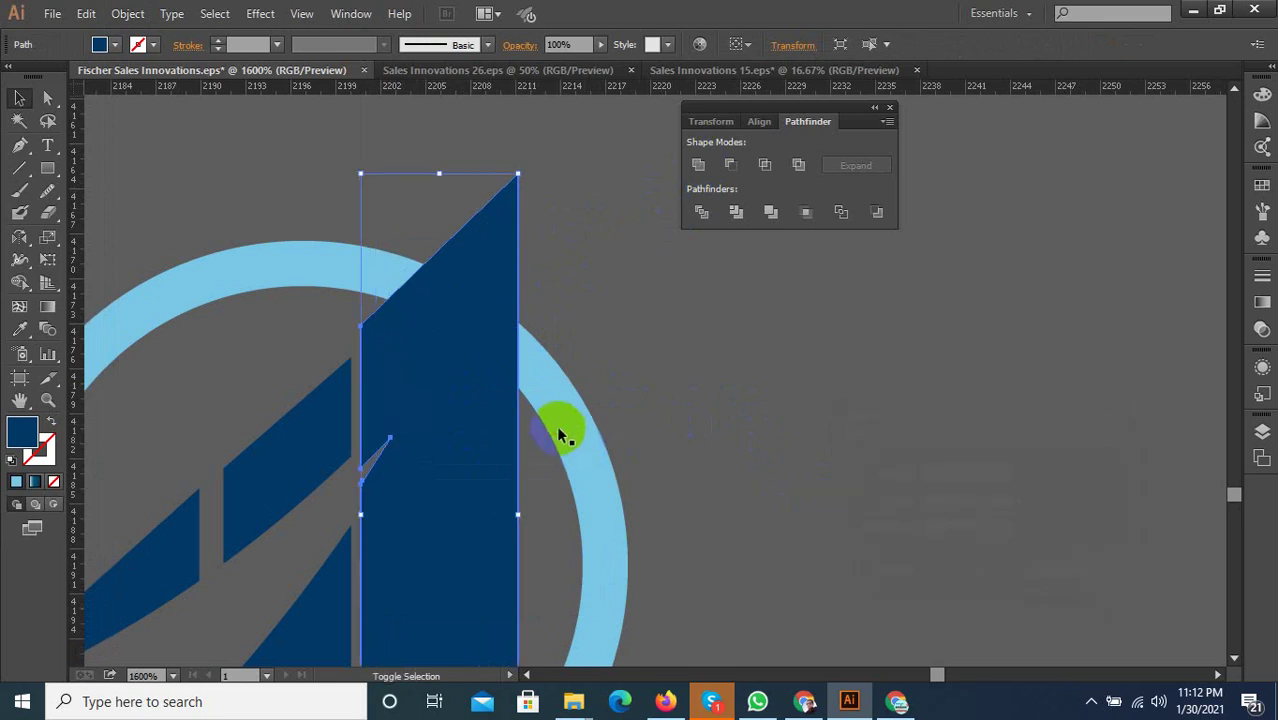
Divide the bar against the light-blue ring and ungroup the pieces
left_click(350, 263, "shift")
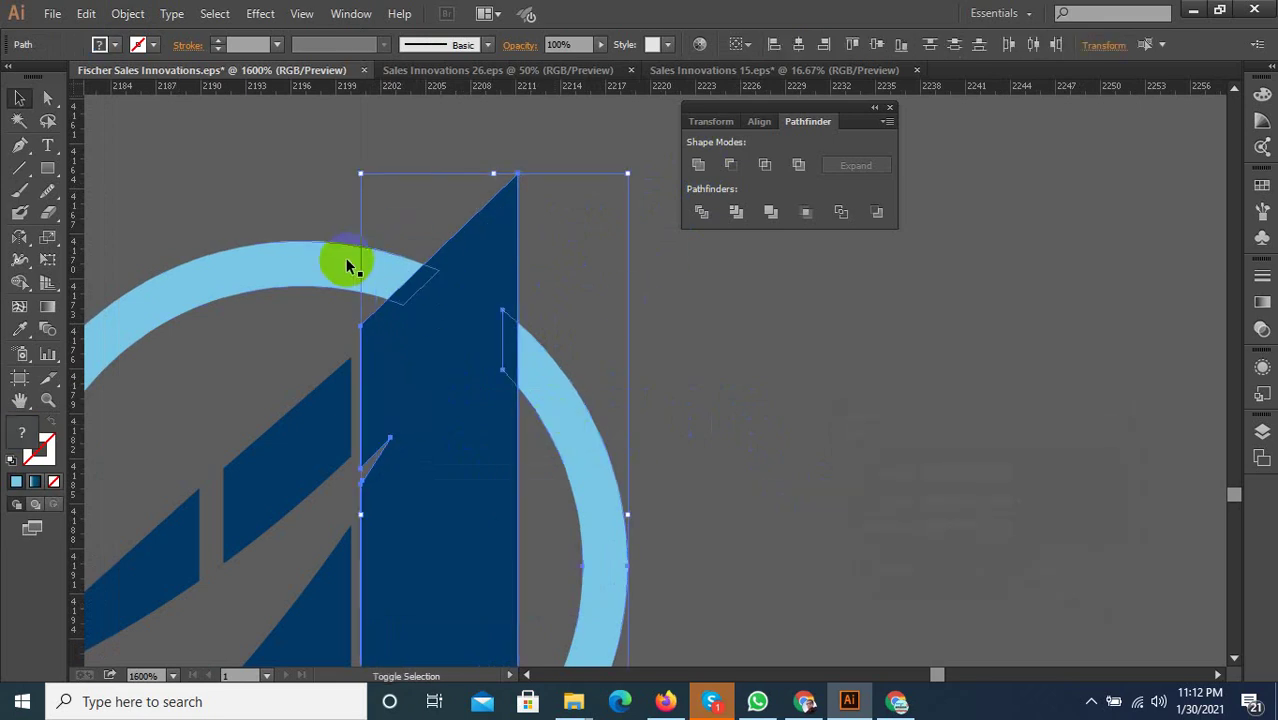
left_click(698, 213)
right_click(488, 287)
left_click(505, 374)
Delete the outer offset piece and dark slivers overlapping the ring arc
left_click(560, 260)
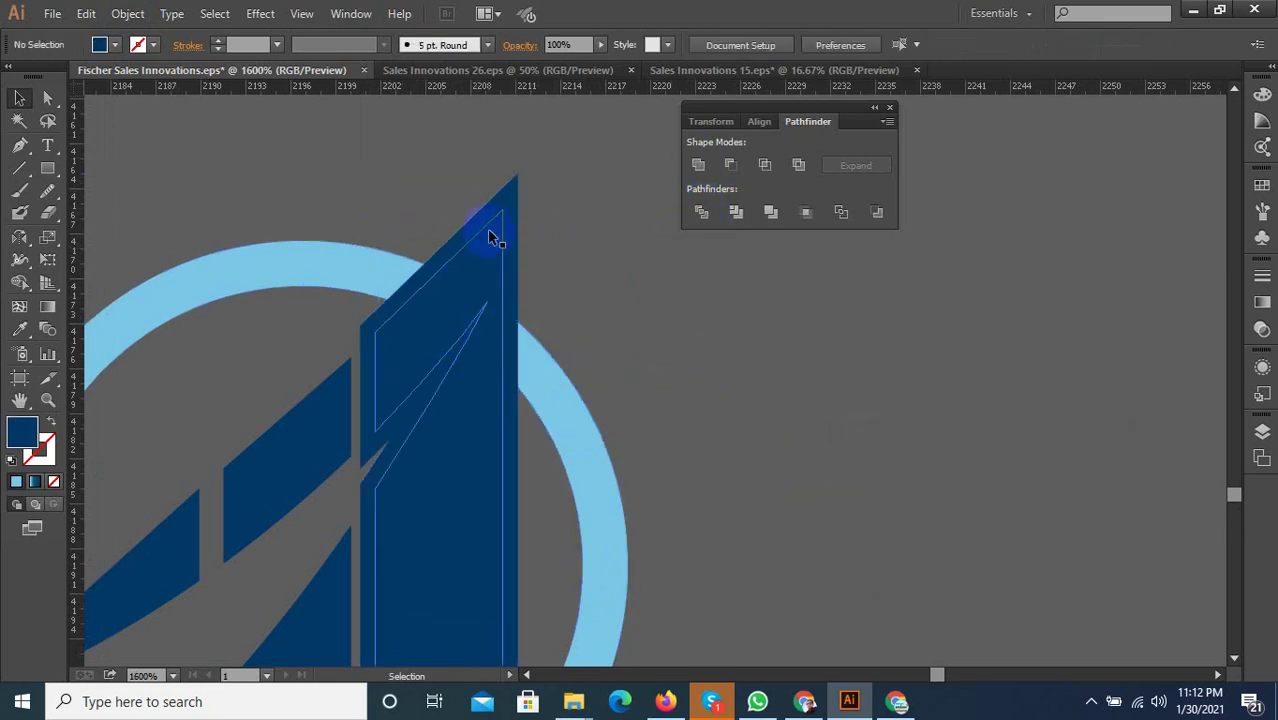
left_click(500, 214)
key("Delete")
left_click(425, 285)
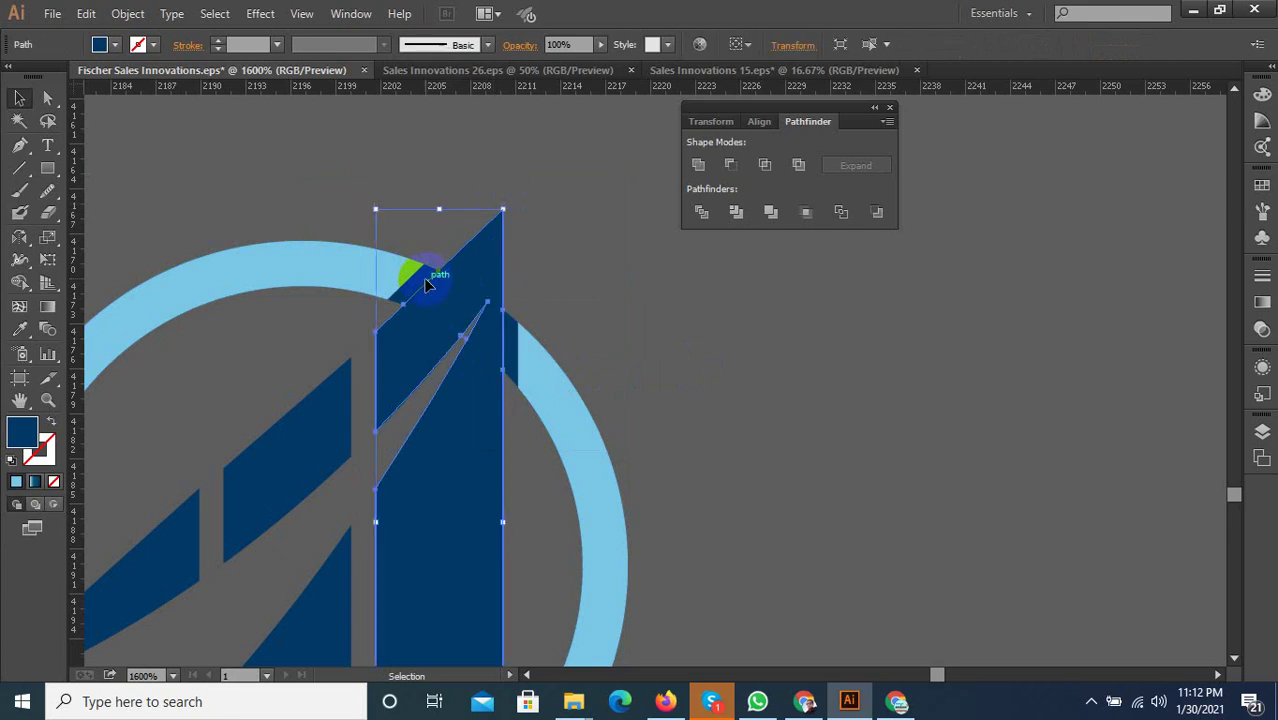
key("Delete")
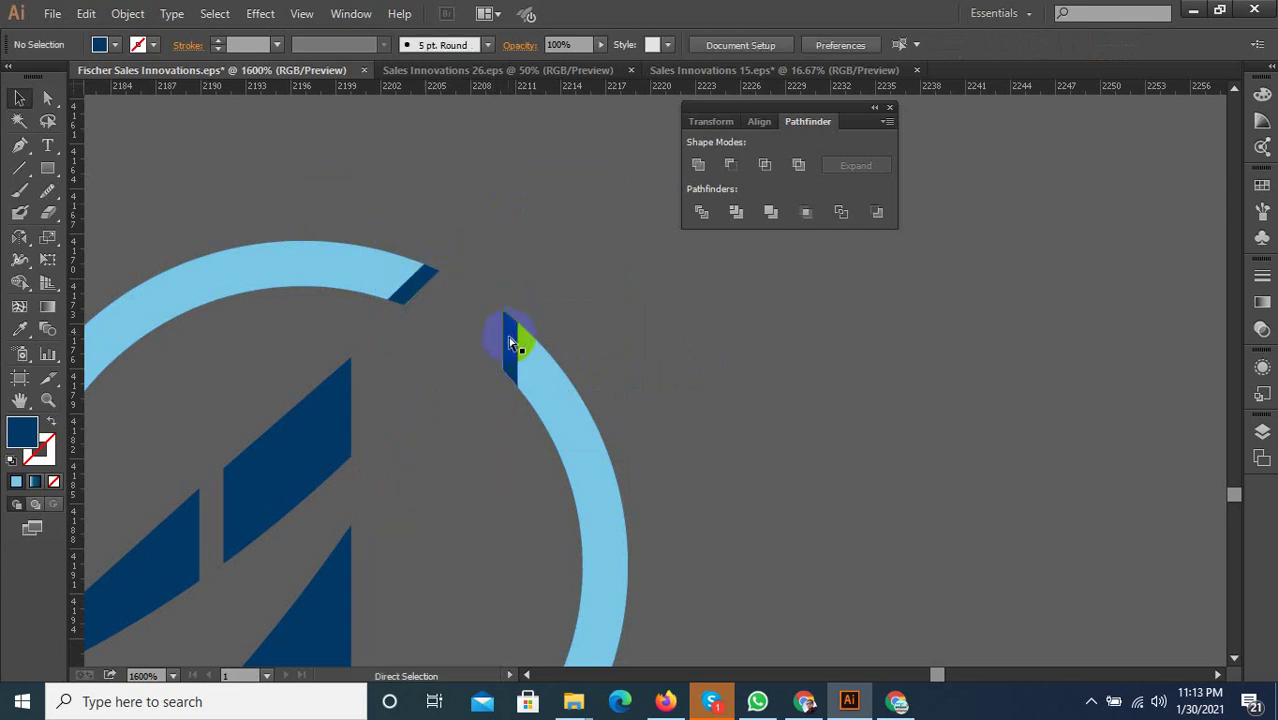
key("ctrl+z")
scroll(550, 330, "up", 2)
left_click(488, 320)
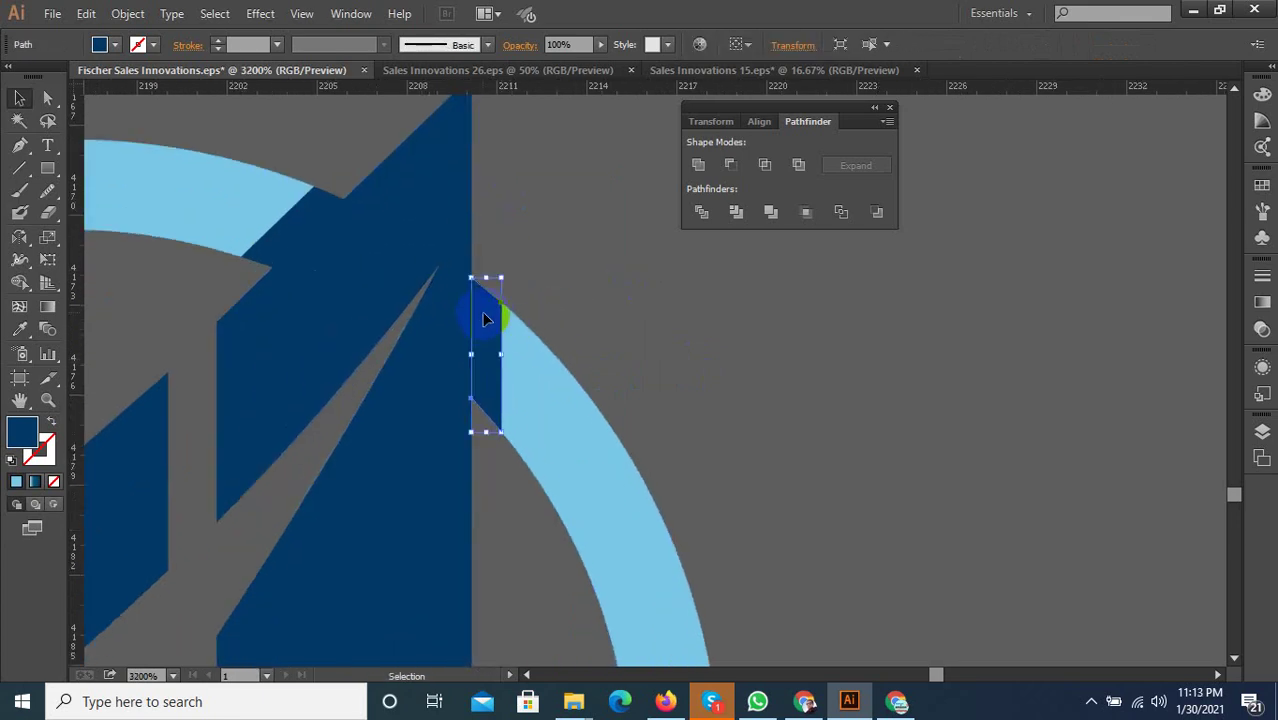
left_click(320, 240)
key("Delete")
left_click(480, 292)
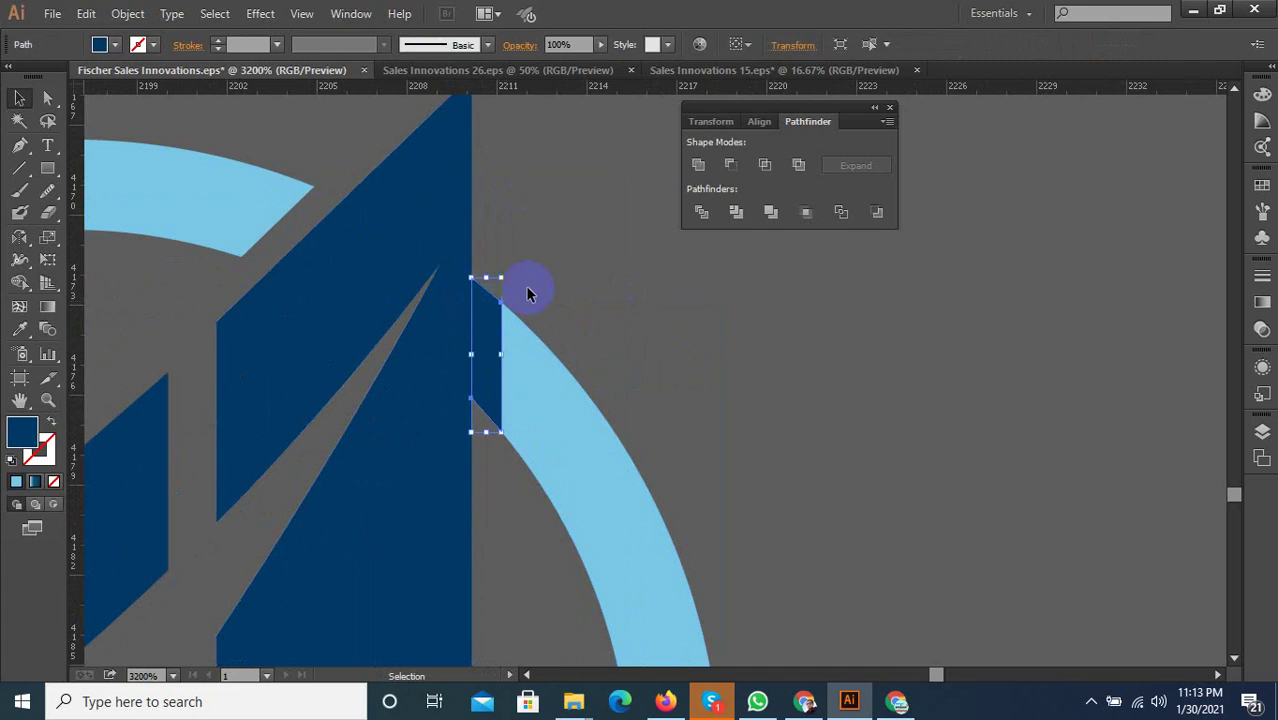
key("Delete")
Place a copy of the lower logo to its left
scroll(521, 345, "down", 5)
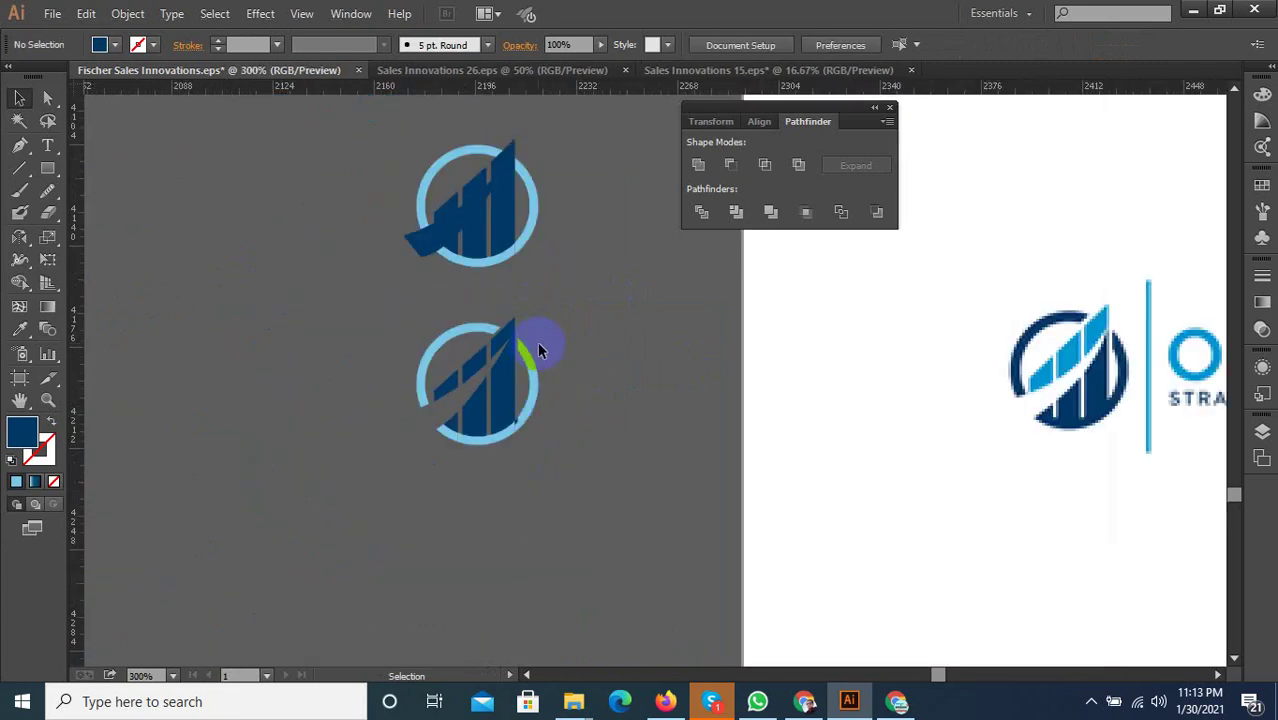
left_click(536, 330)
left_click_drag(488, 423, 251, 423)
left_click(528, 414)
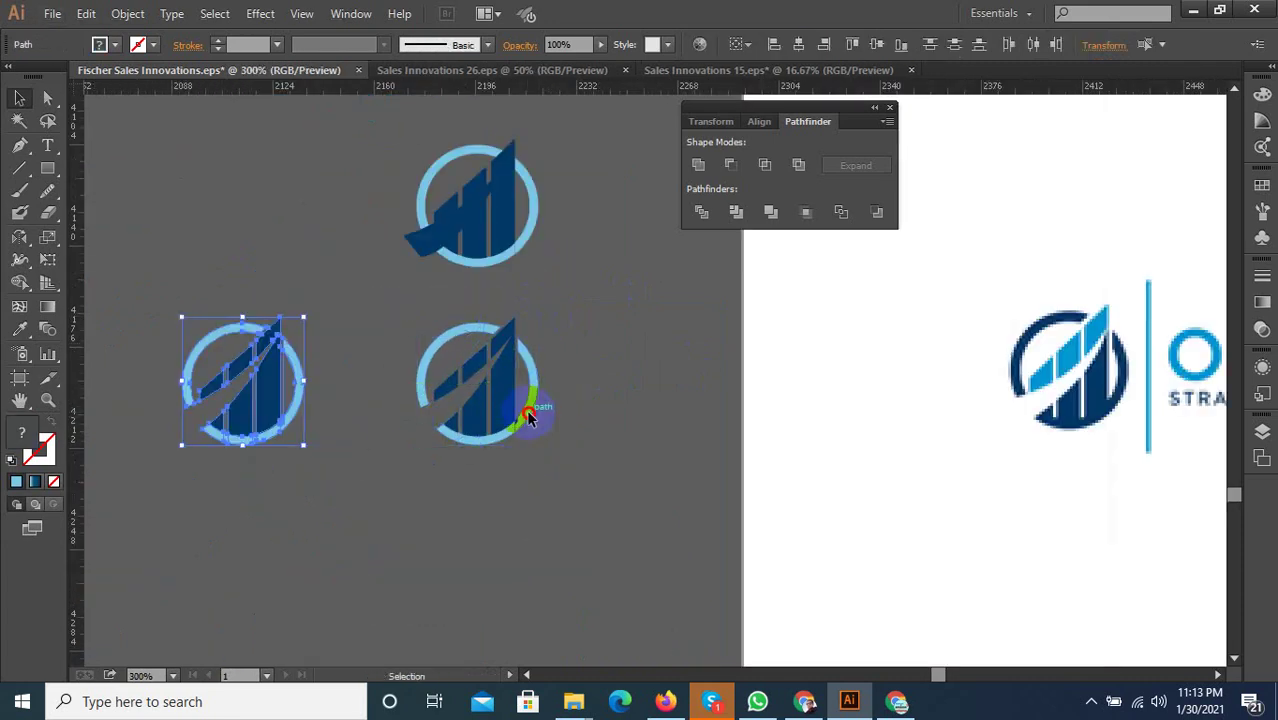
scroll(520, 440, "up", 3)
scroll(519, 441, "up", 2)
scroll(560, 490, "up", 2)
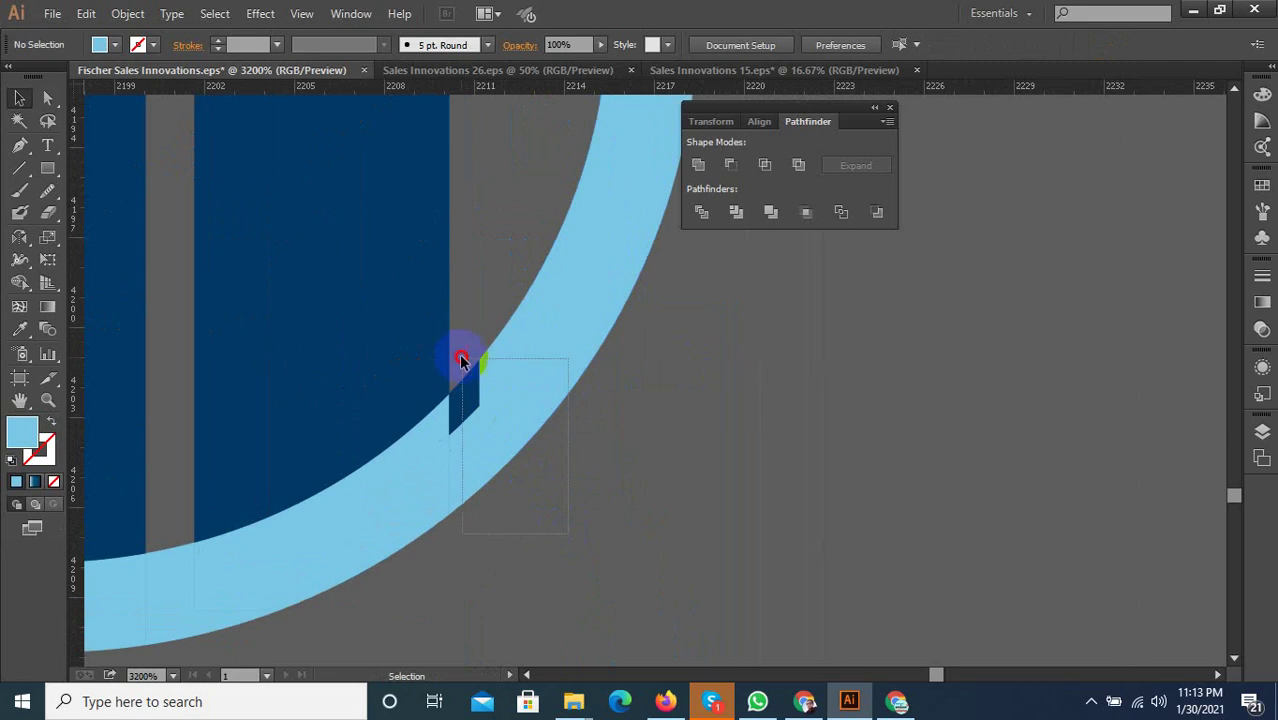
Marquee-select the pieces at the ring's lower right and switch to the Eyedropper
left_click(462, 352)
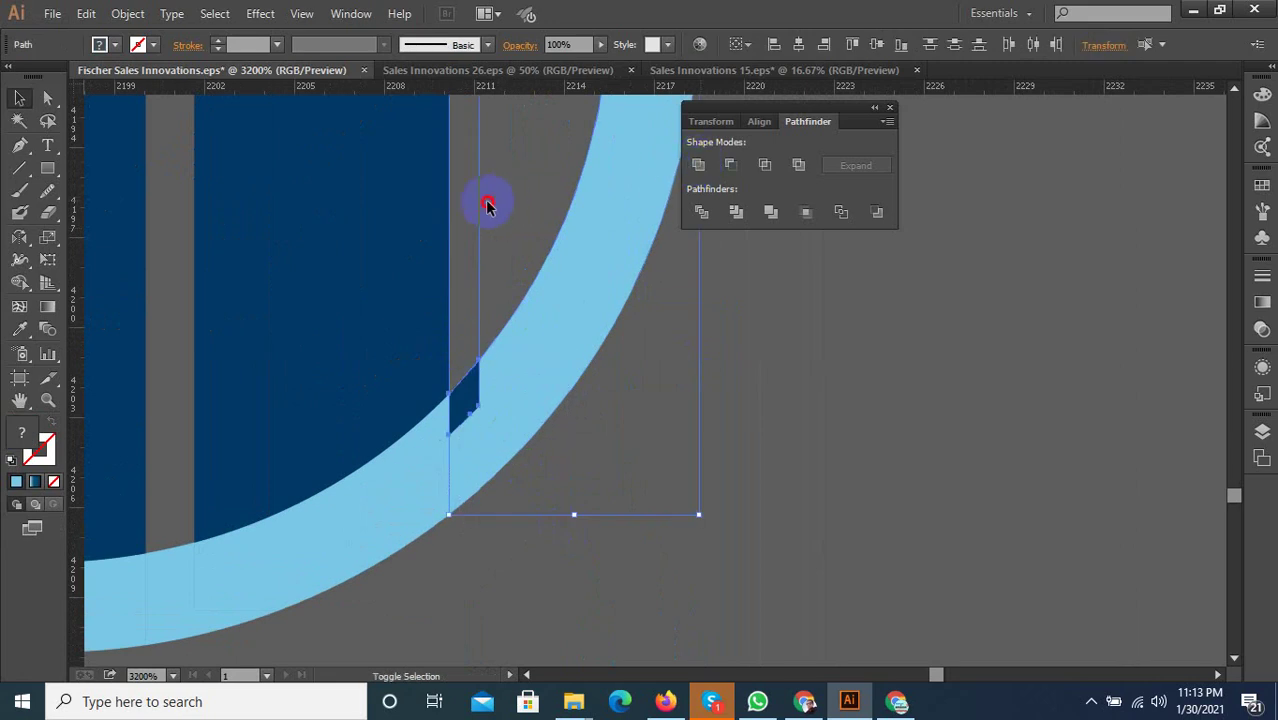
scroll(535, 350, "down", 1)
left_click(697, 166)
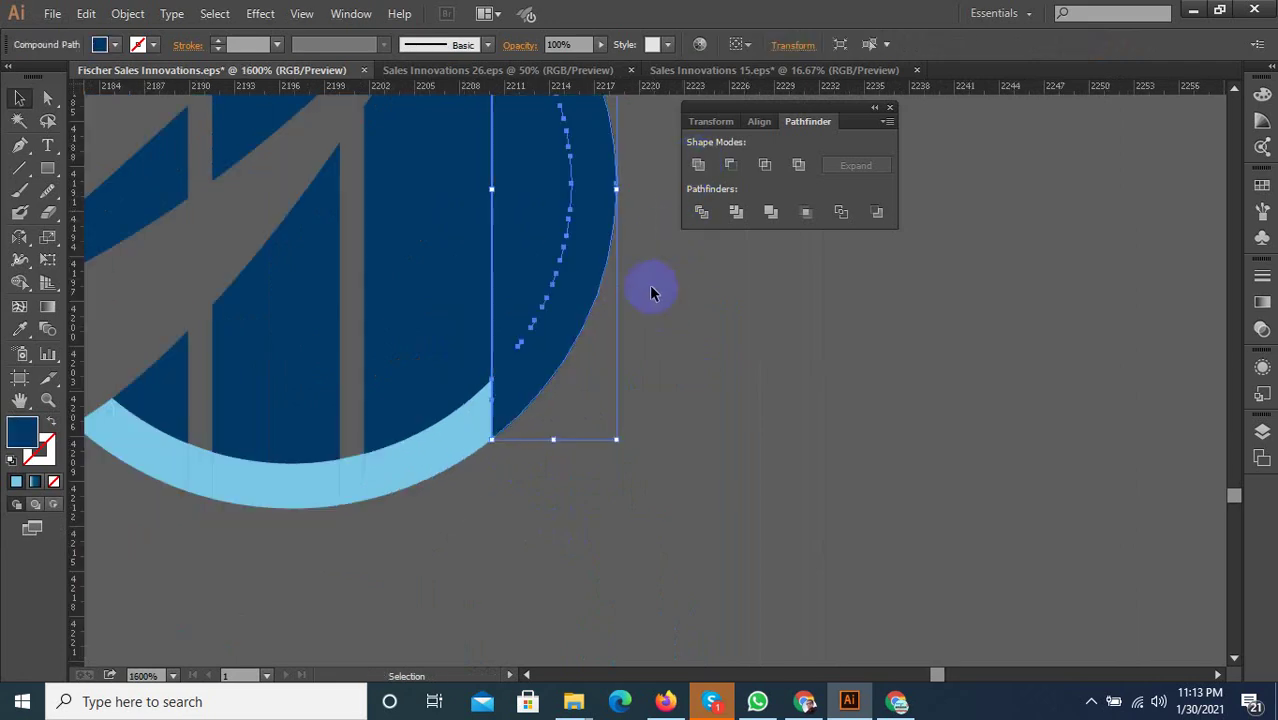
key("ctrl+z")
left_click_drag(598, 446, 410, 292)
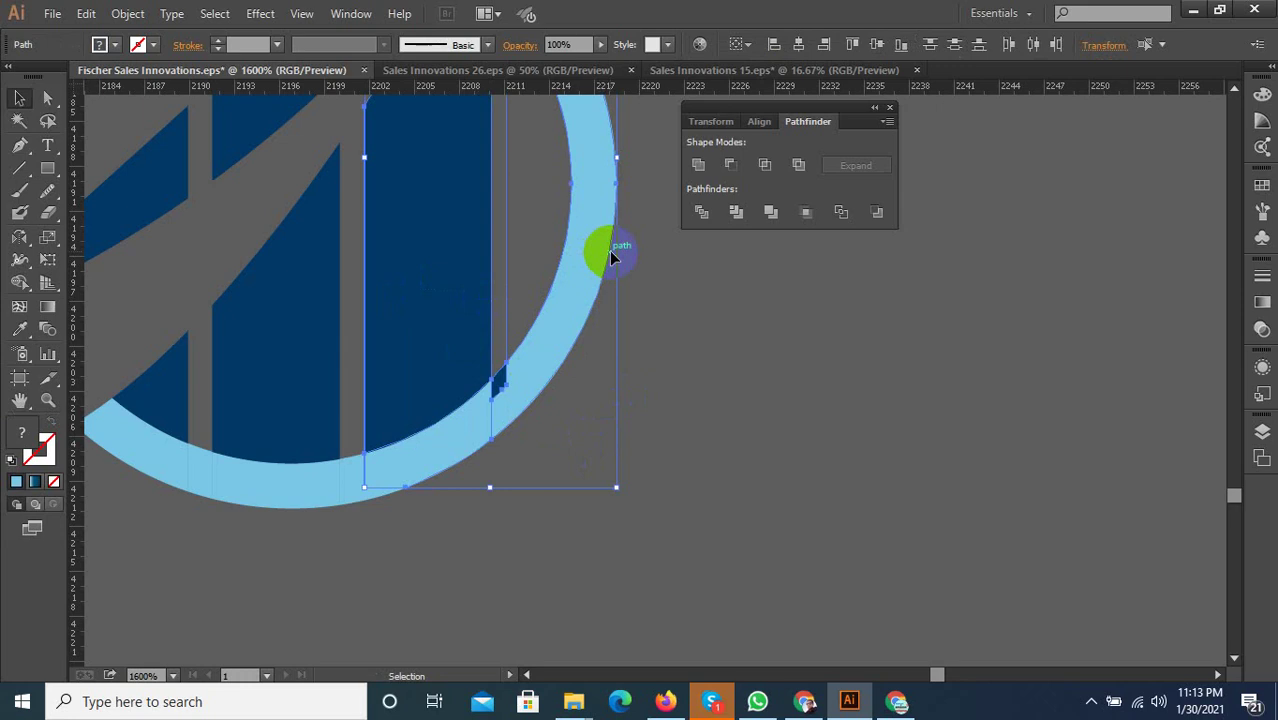
left_click(703, 209)
scroll(456, 380, "down", 1)
Fill the right-hand grey pieces dark blue using the Eyedropper
left_click(20, 329)
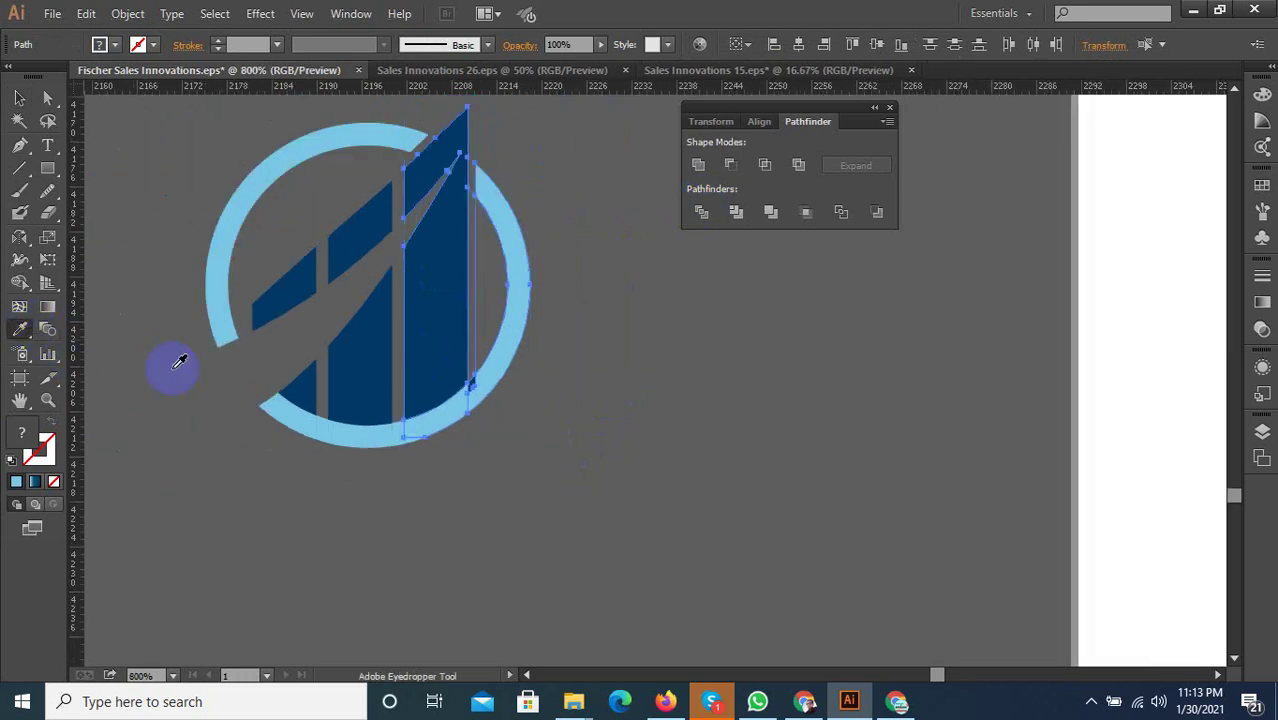
left_click(657, 360)
left_click(367, 245)
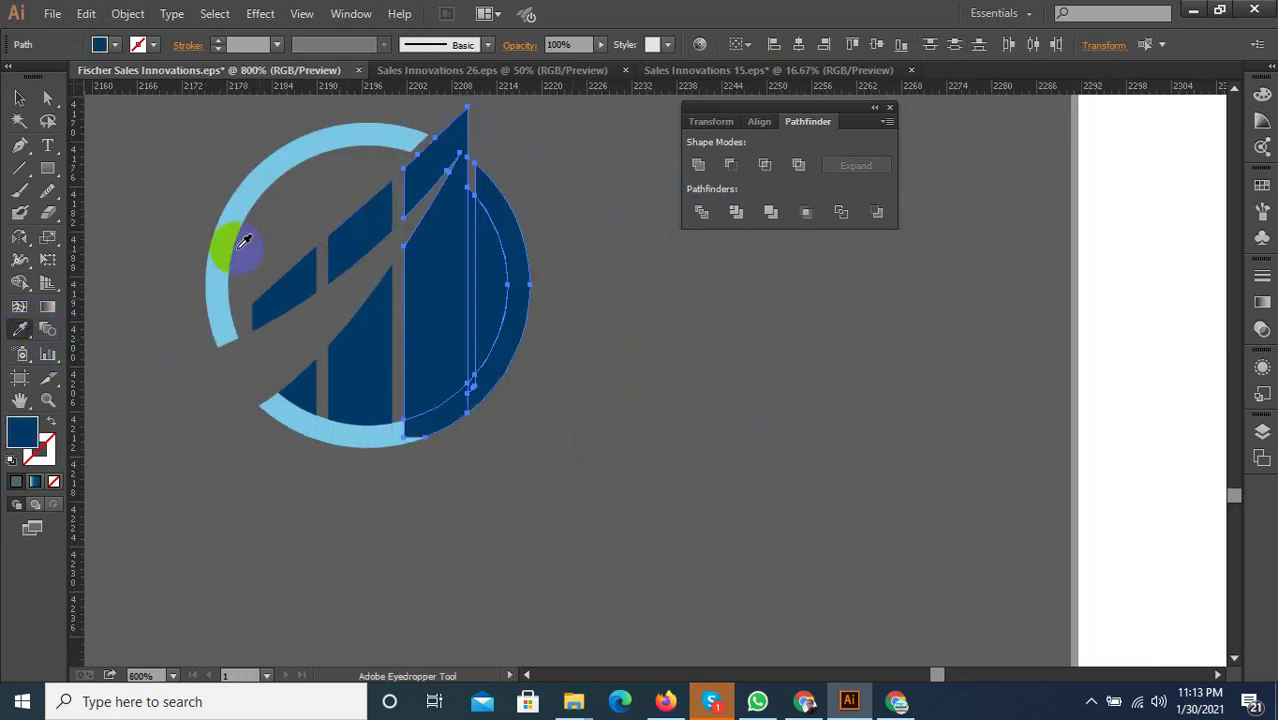
left_click(19, 97)
left_click(625, 242)
Delete the crescent piece and Unite the tall bar's pieces into one shape
scroll(483, 288, "up", 1)
left_click(481, 287)
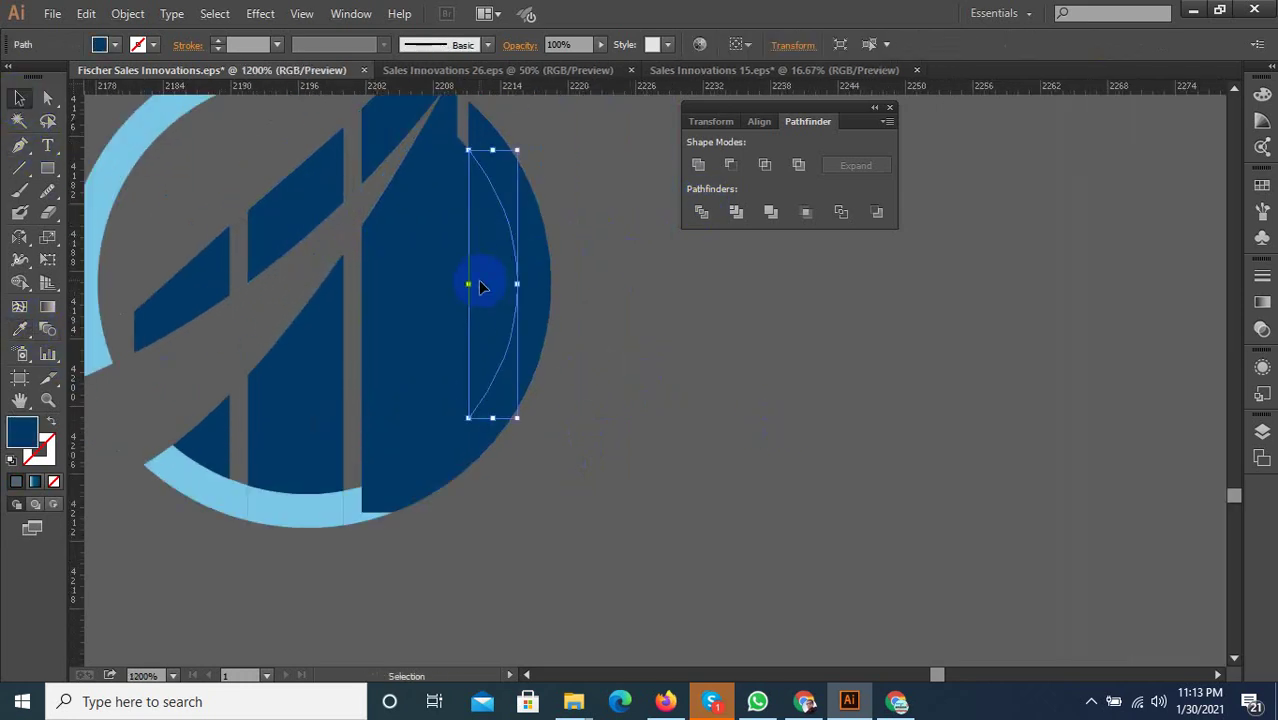
key("Delete")
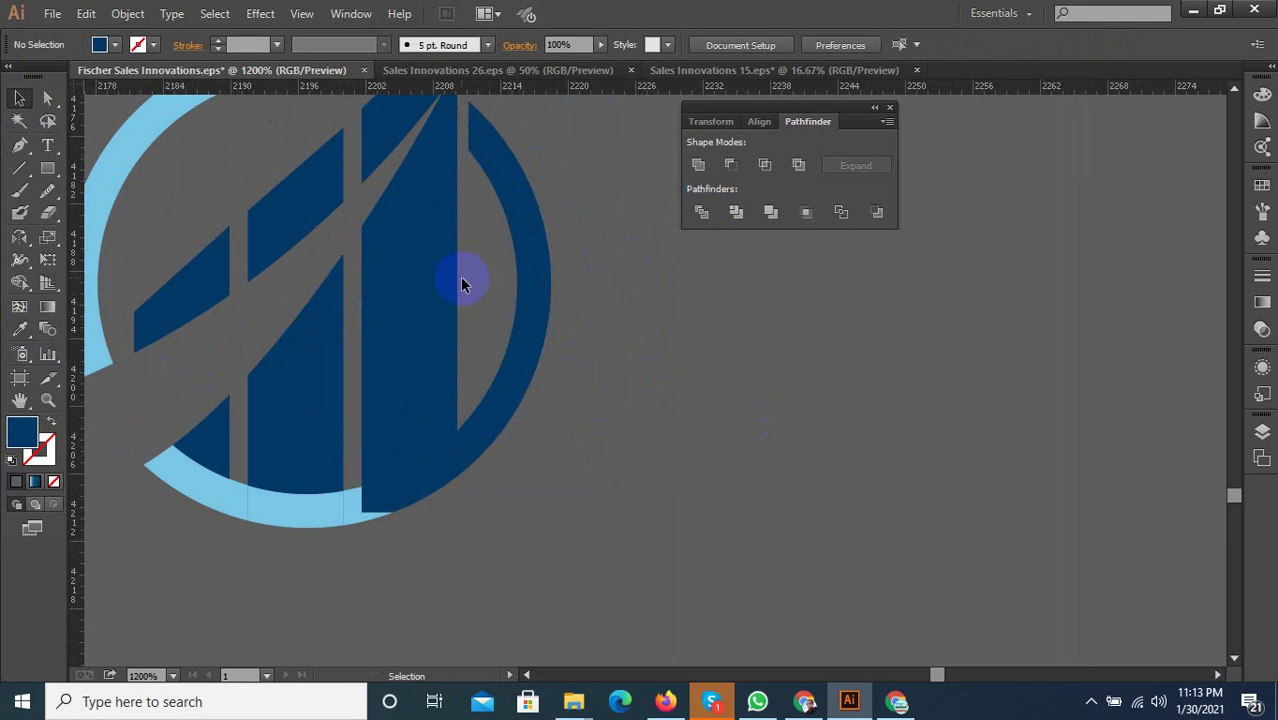
left_click(389, 413)
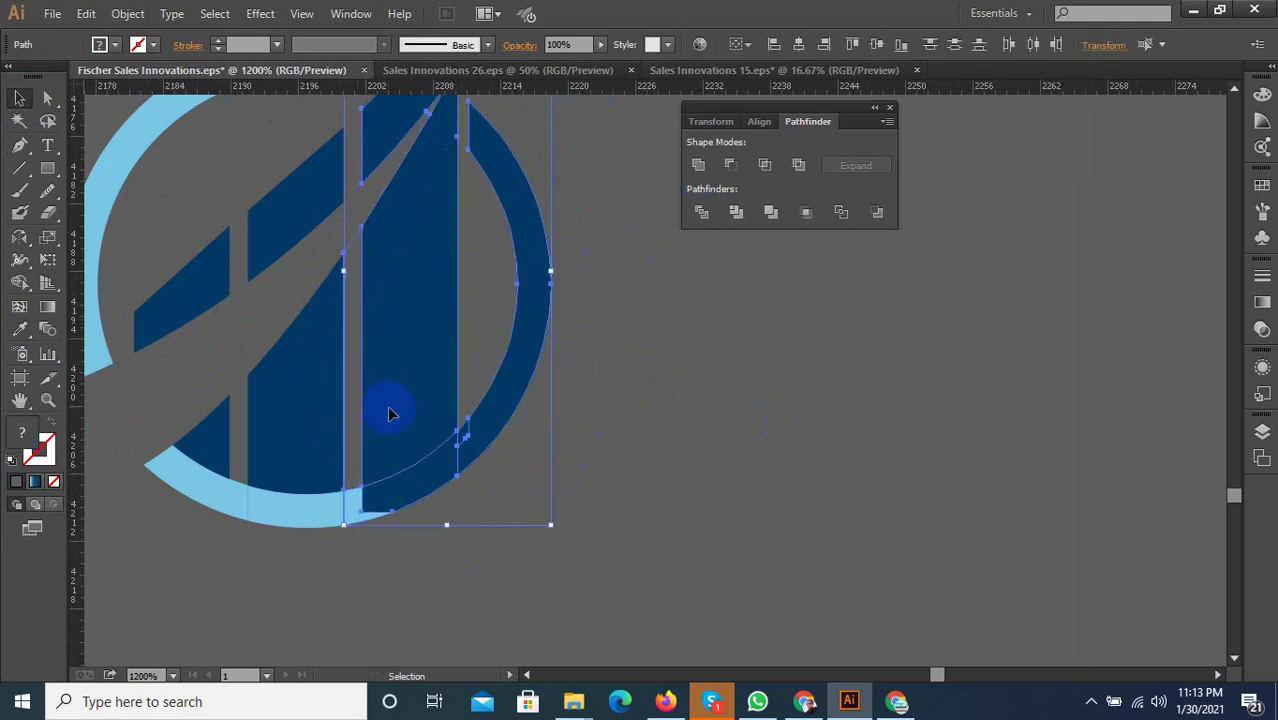
left_click(475, 577)
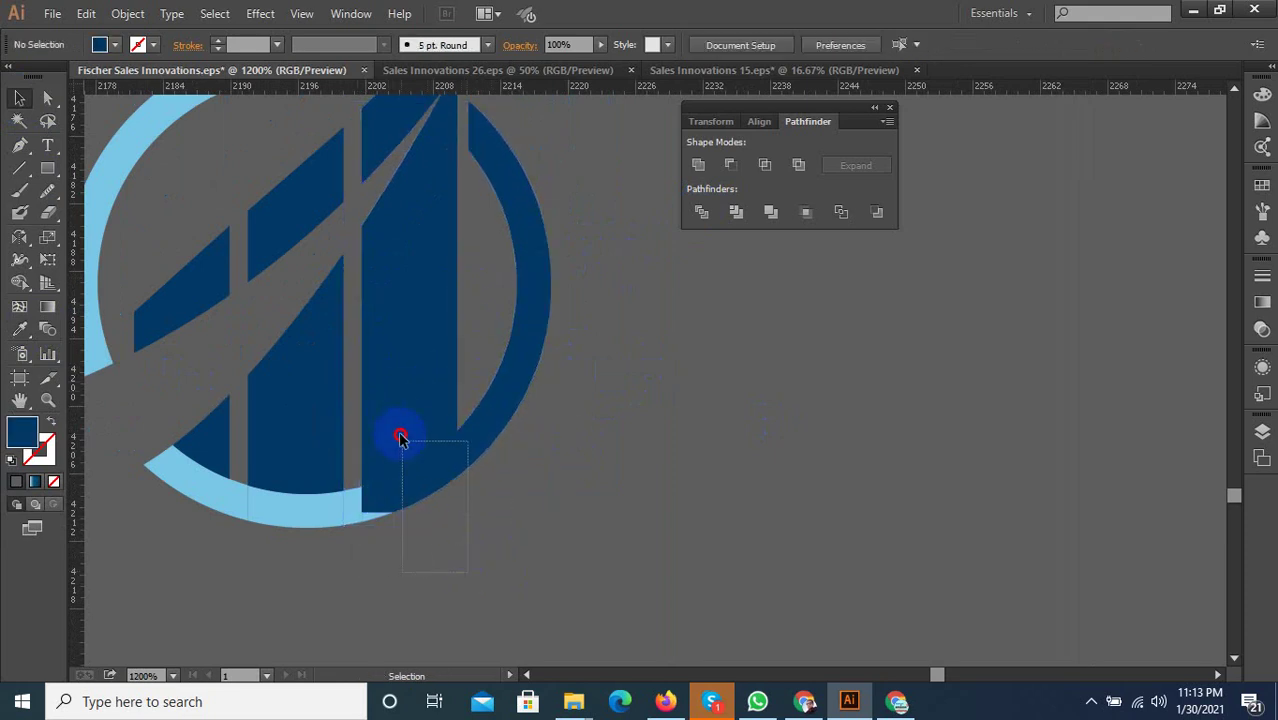
left_click_drag(400, 438, 400, 438)
left_click(425, 313, "shift")
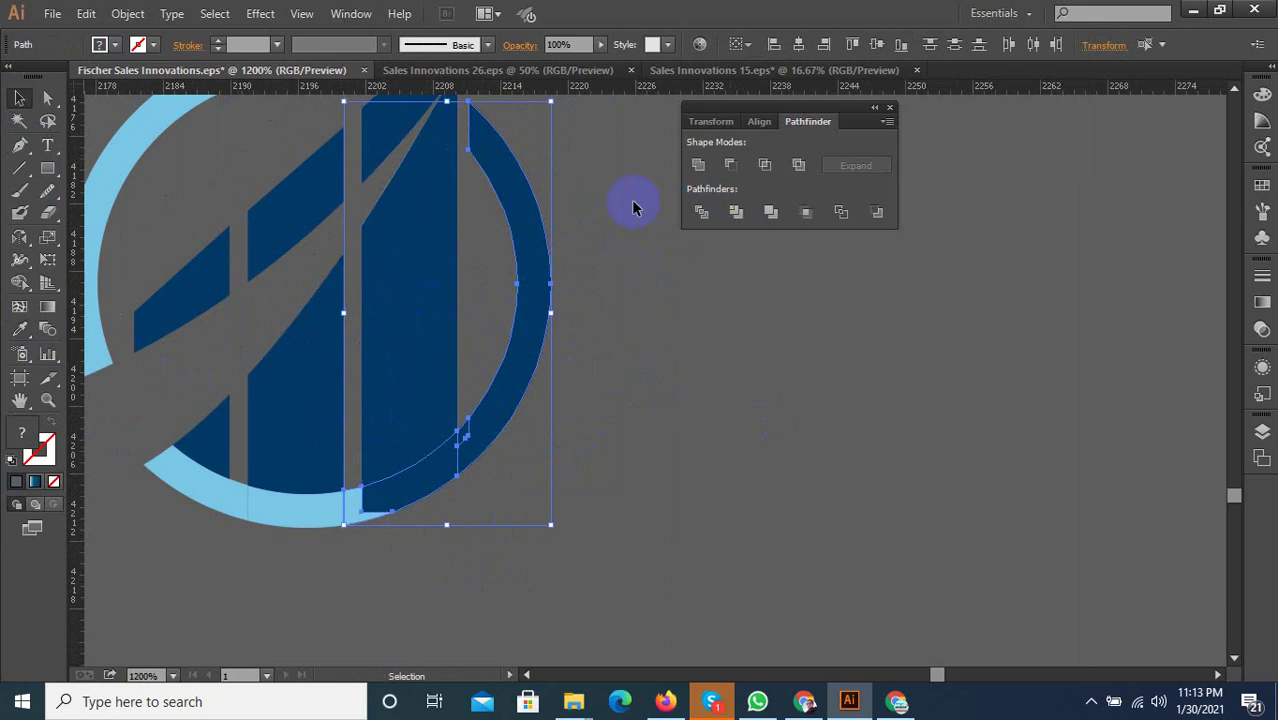
left_click(700, 166)
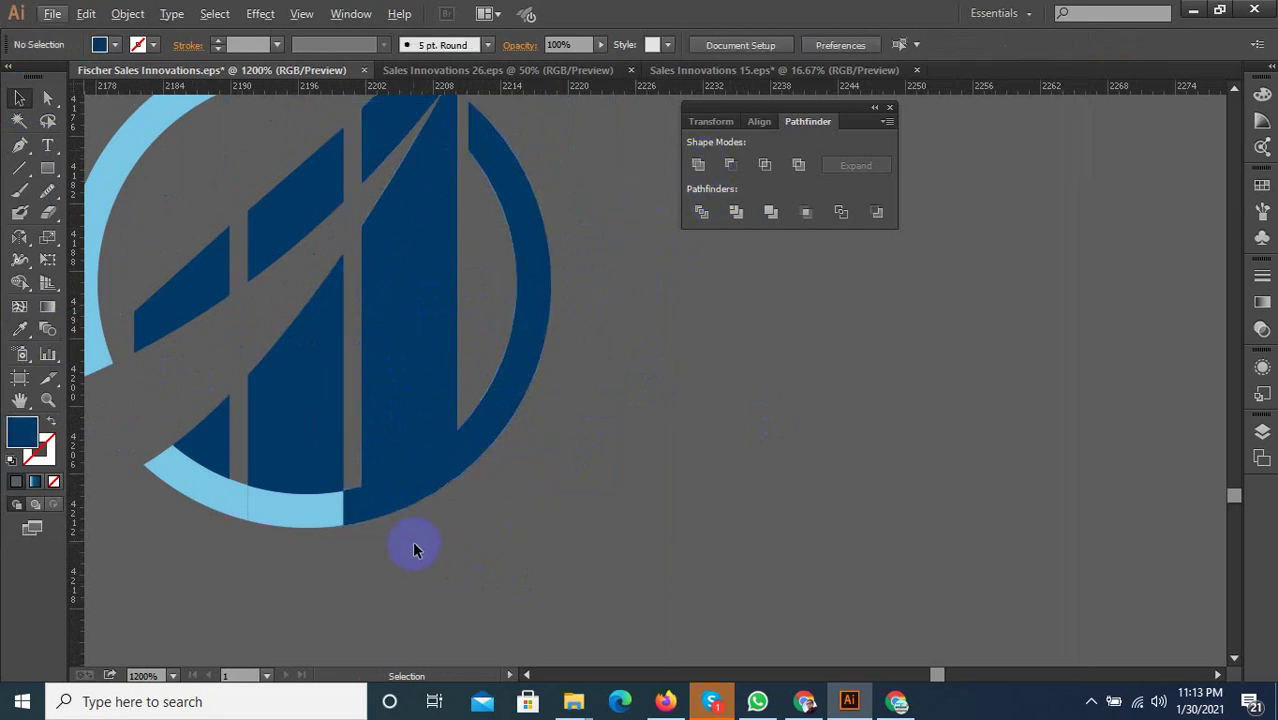
Turn the left bar, merged shape and light-blue bottom piece dark blue
left_click_drag(414, 542, 283, 415)
left_click(20, 328)
left_click(274, 208)
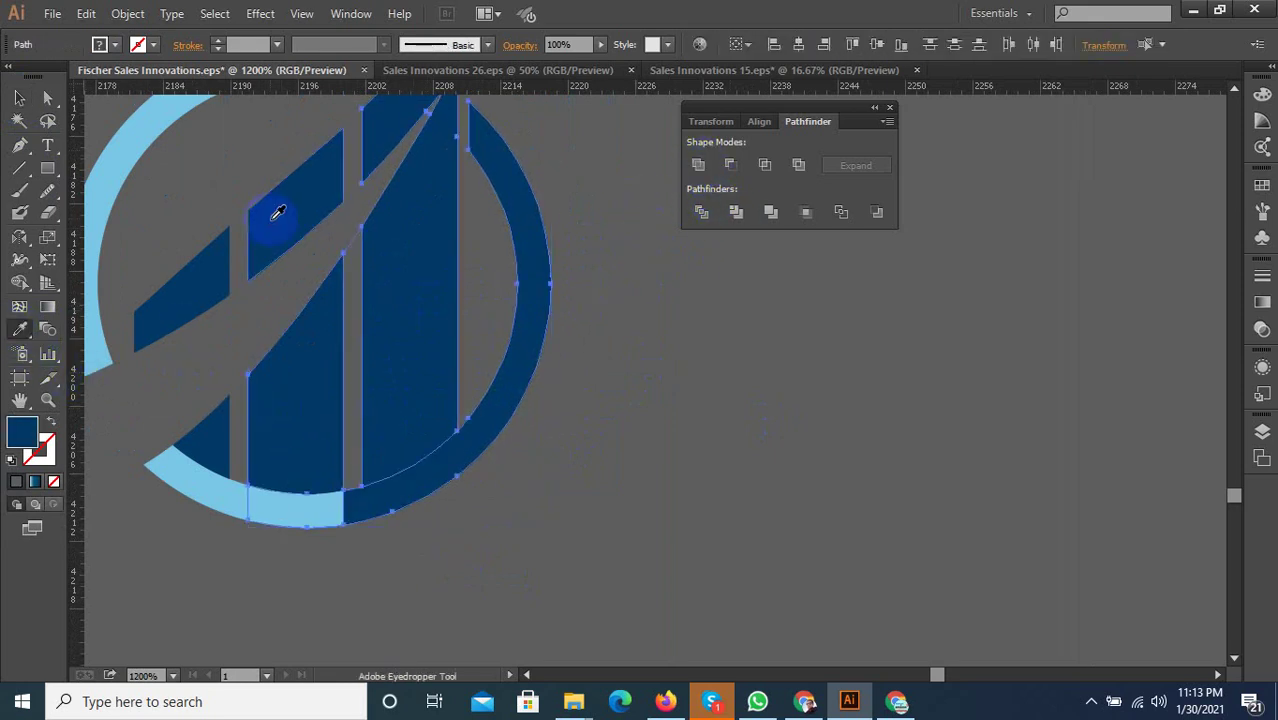
left_click(19, 97)
left_click(188, 462, "shift")
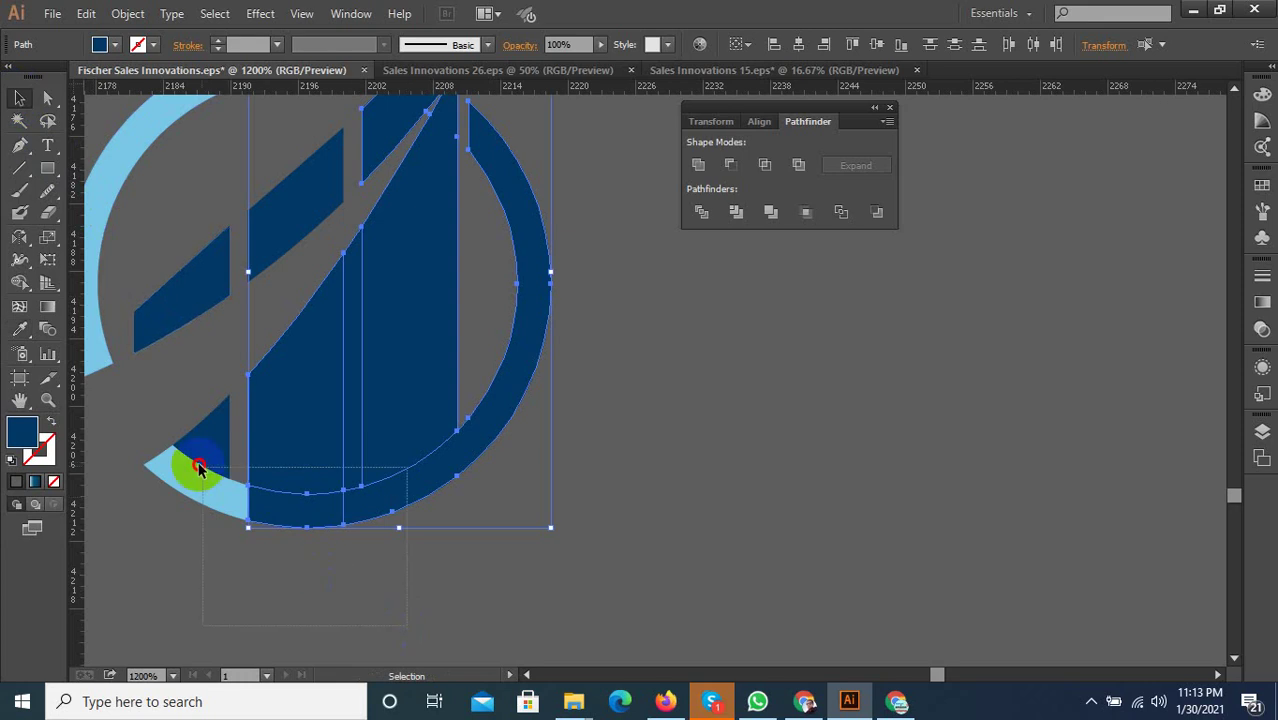
left_click(20, 330)
left_click(345, 372)
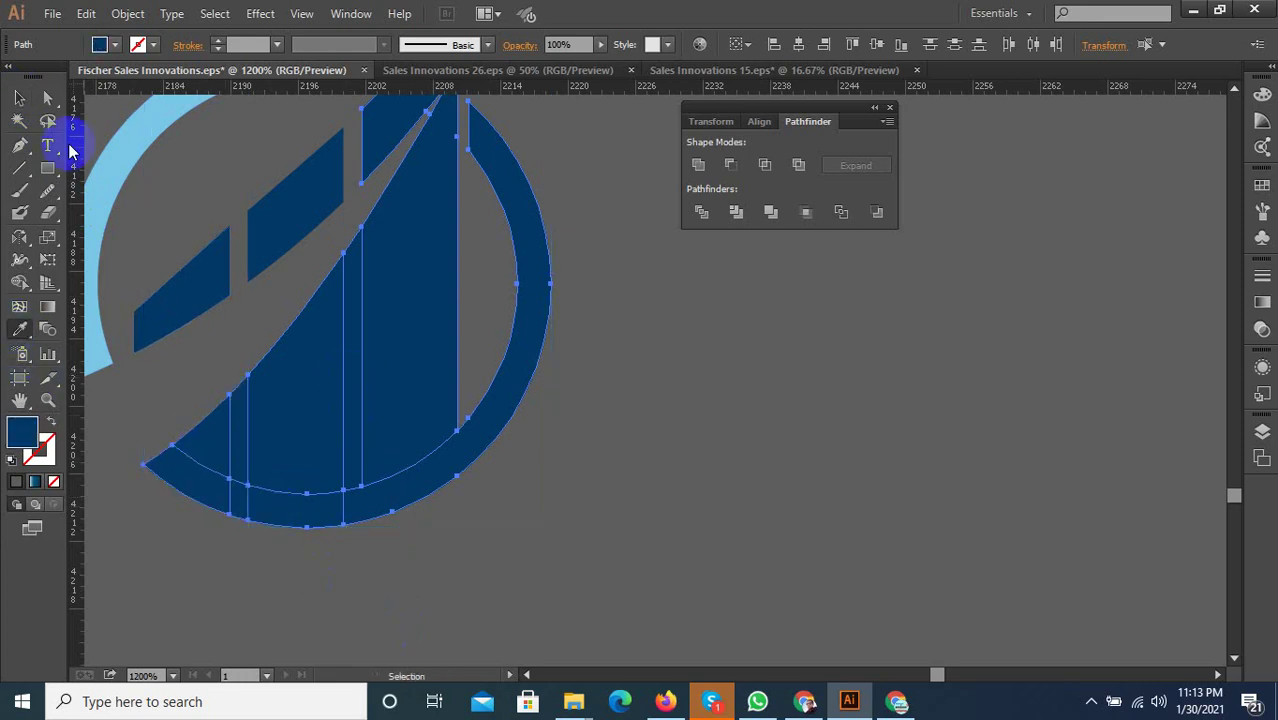
left_click(30, 97)
Delete the two thin leftover slivers
left_click(420, 588)
left_click(240, 442)
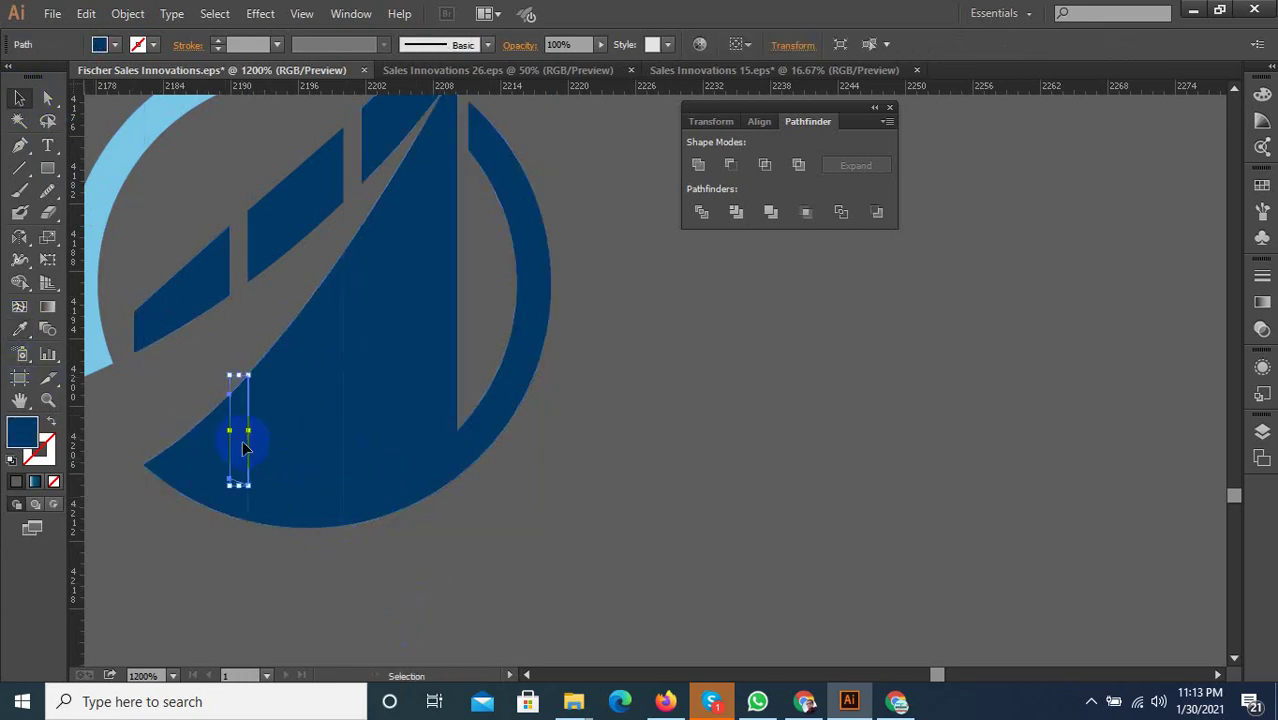
key("Delete")
left_click(354, 406)
key("Delete")
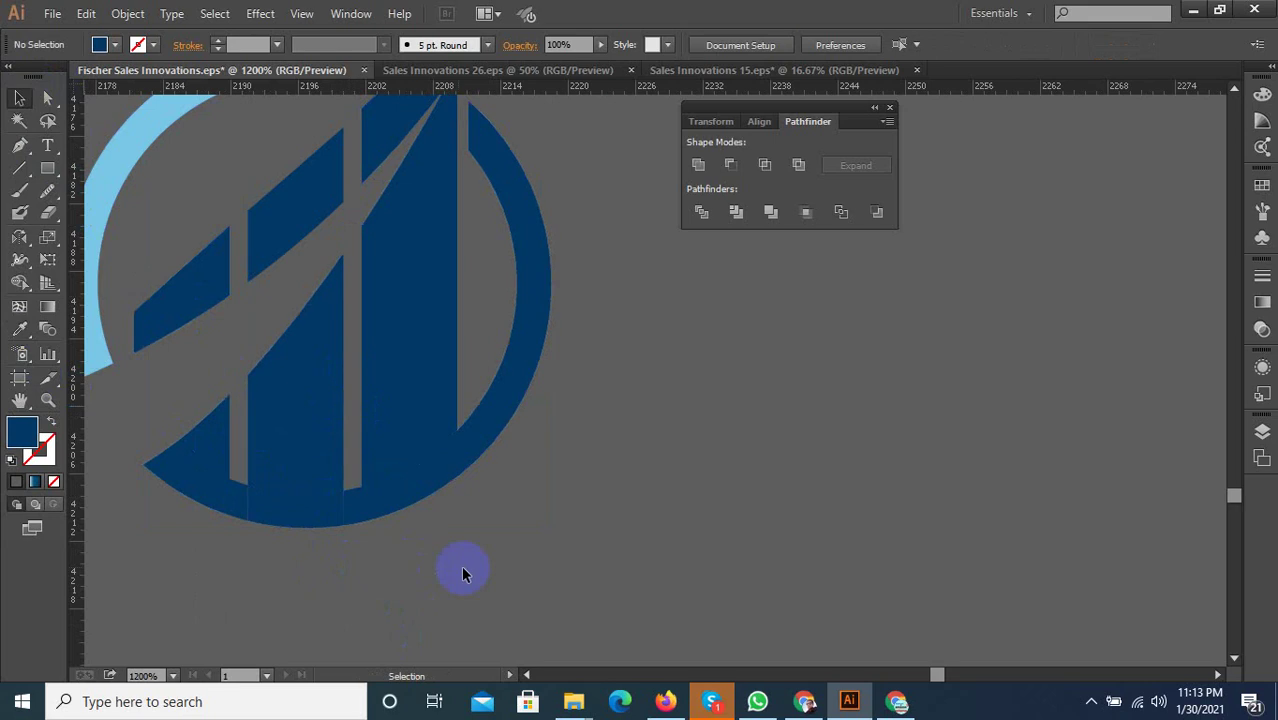
Select the lower logo paths along with the upper shapes
left_click_drag(508, 560, 110, 422)
left_click(448, 337, "shift")
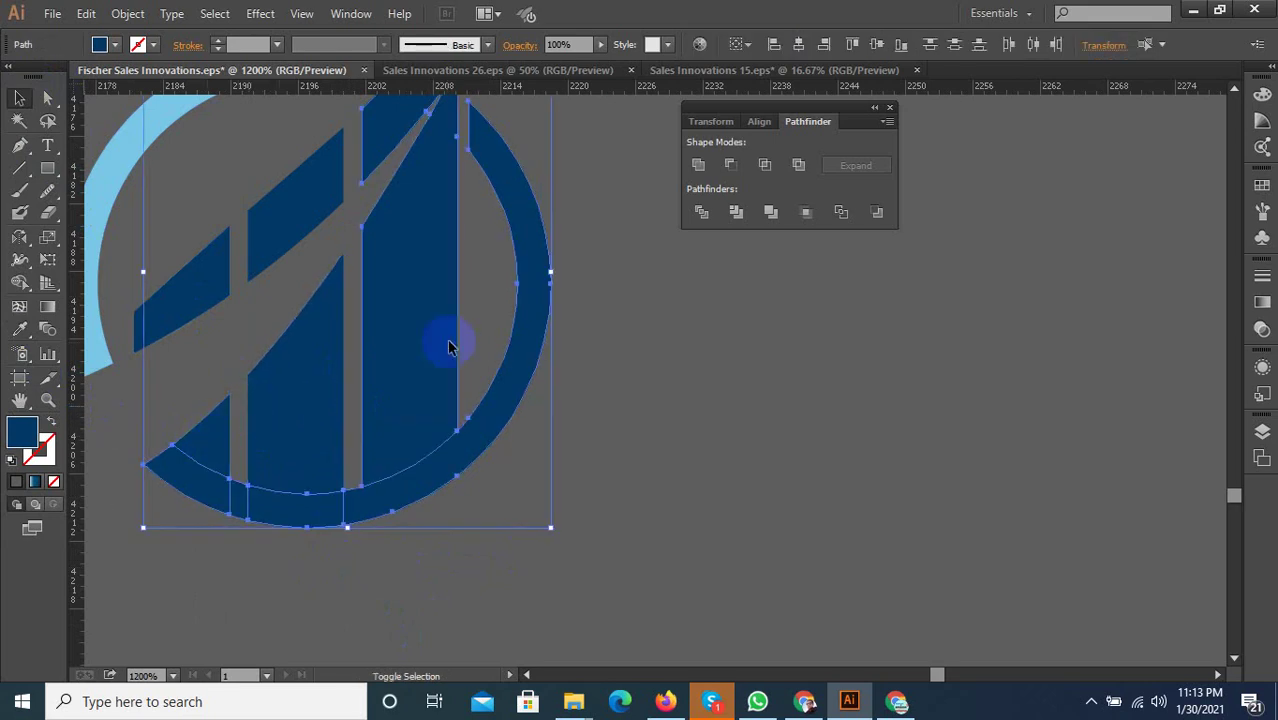
left_click(214, 456, "shift")
left_click(735, 210)
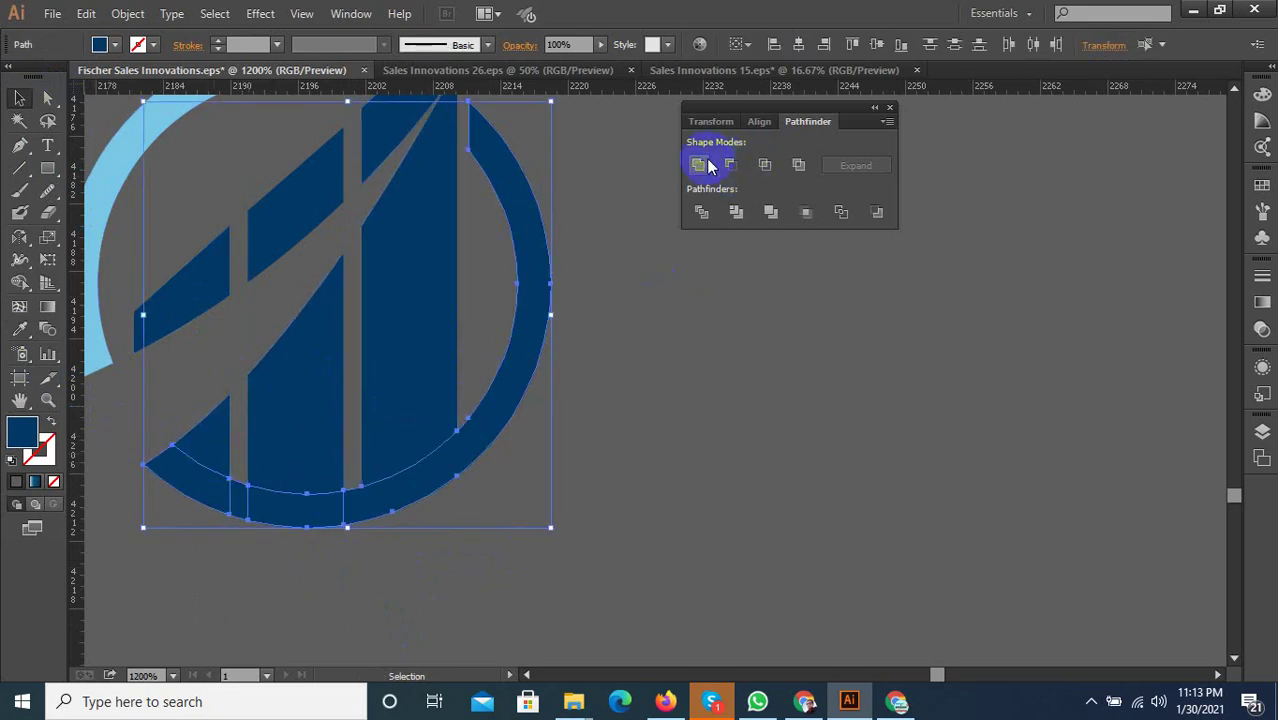
Eyedropper dark blue onto the logo copy's arc and delete the extra filled shape over it
left_click(593, 337)
scroll(503, 481, "down", 2)
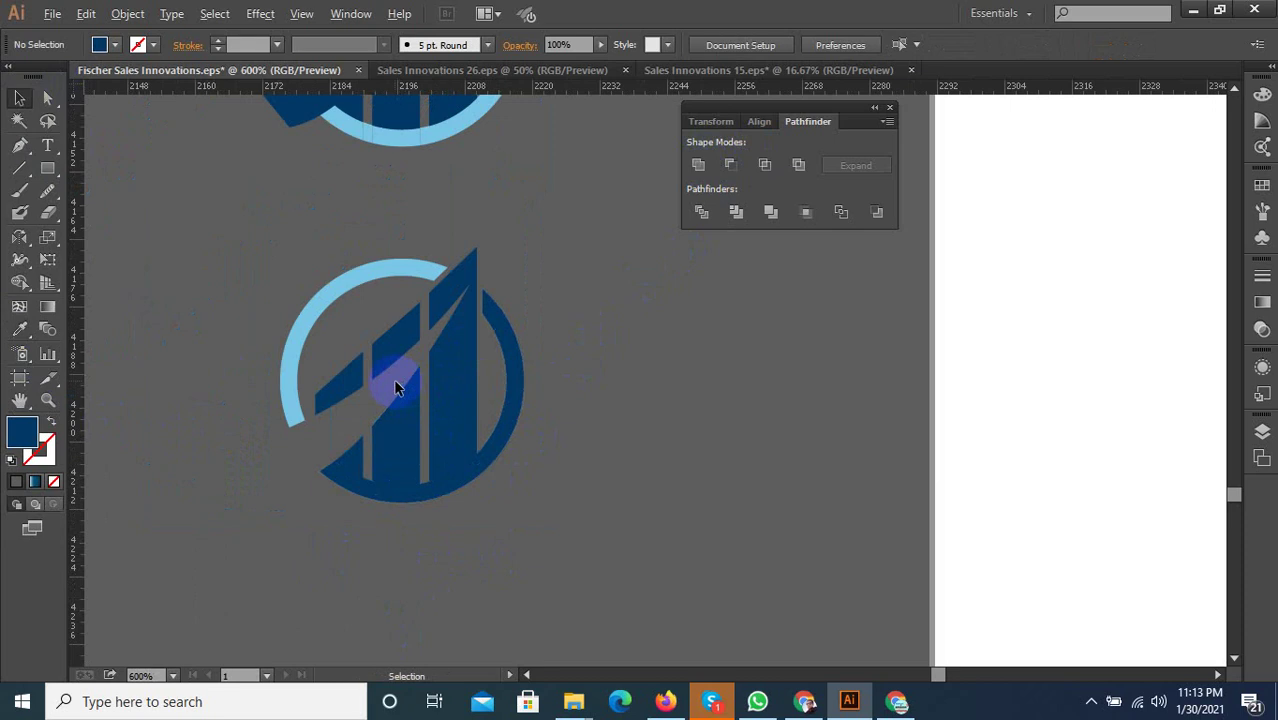
left_click(307, 325)
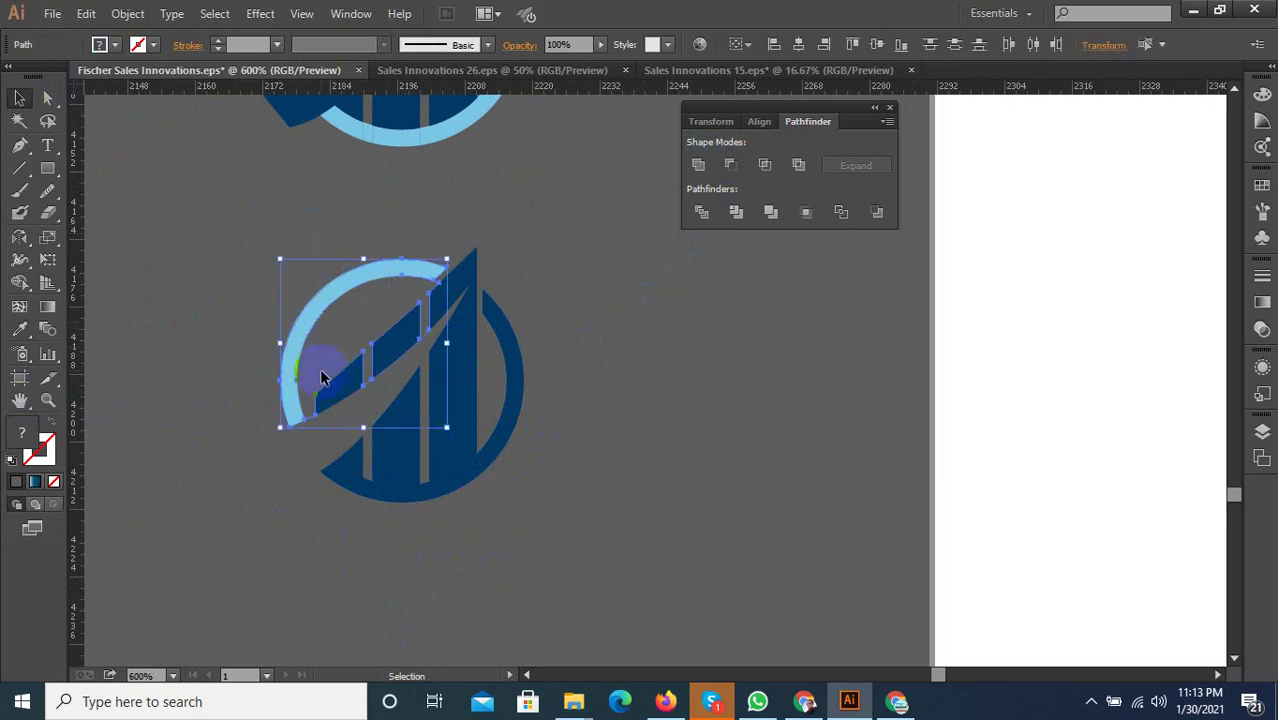
scroll(322, 377, "up", 1)
scroll(348, 434, "up", 1)
left_click(19, 329)
left_click(399, 355)
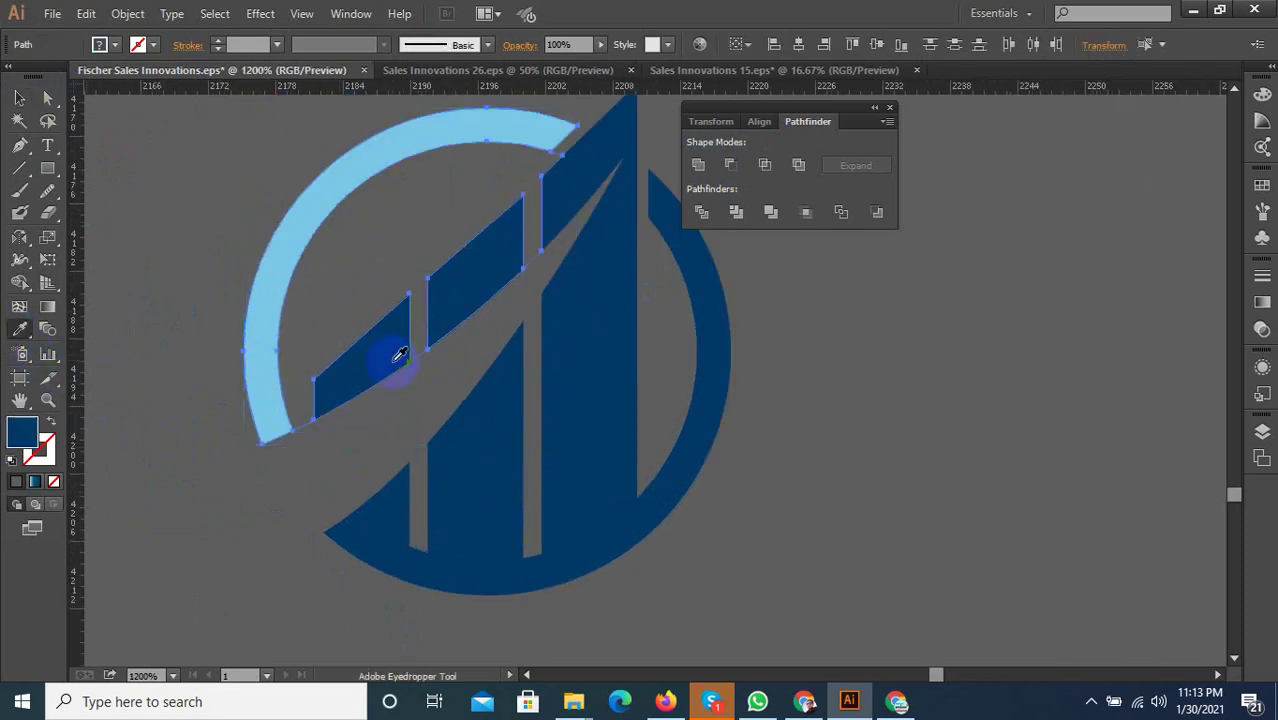
left_click(19, 98)
left_click(438, 192)
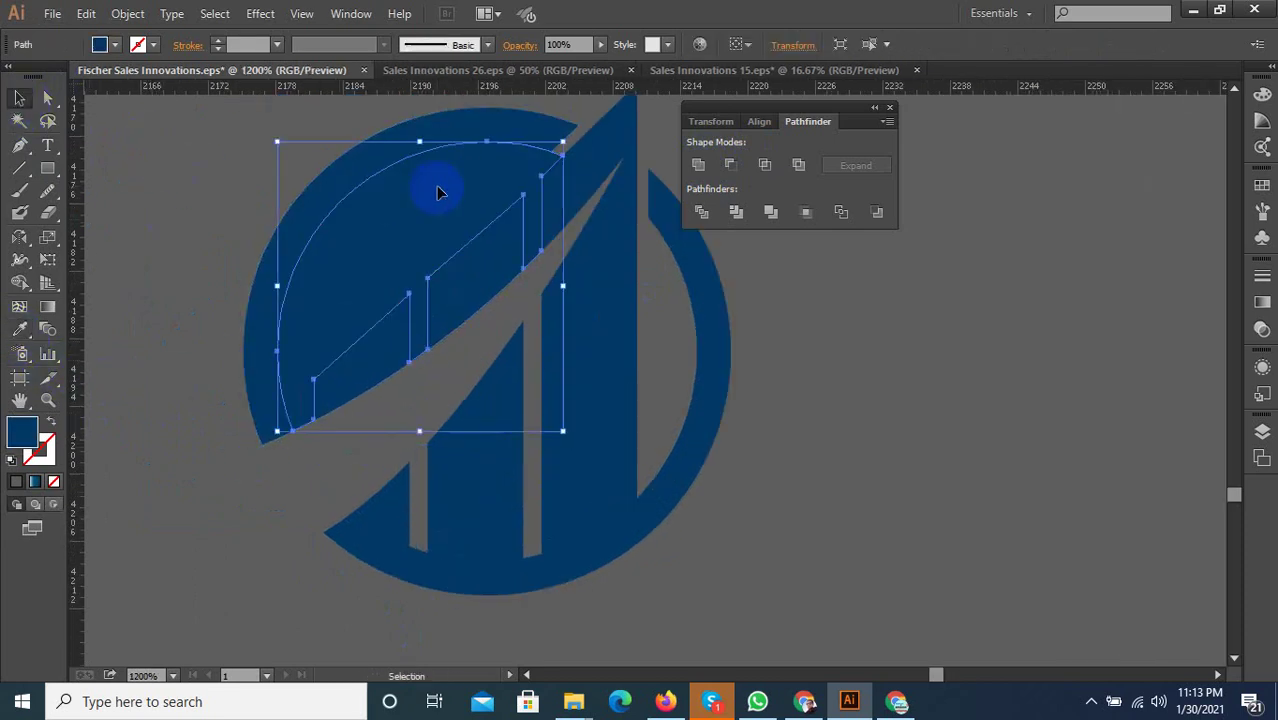
key("Delete")
Sample the reference logo's medium blue onto the logo copy's left arc
scroll(417, 352, "down", 1)
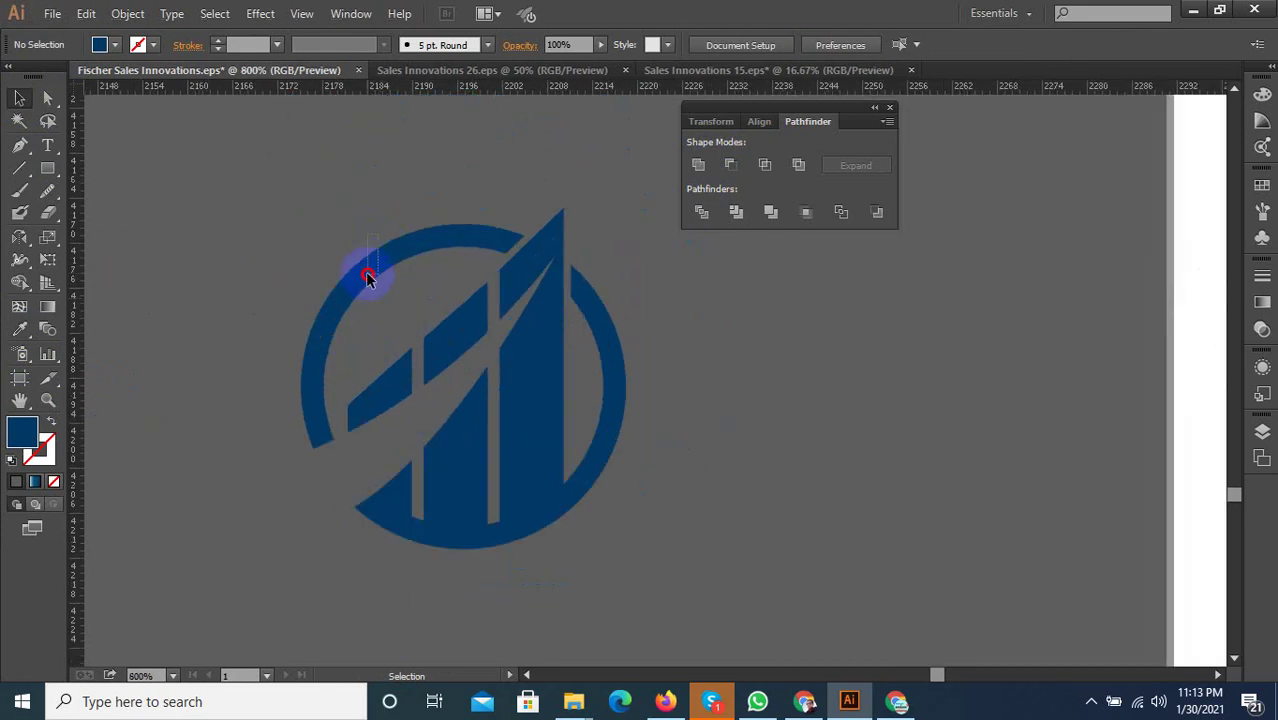
left_click(312, 383)
left_click(19, 329)
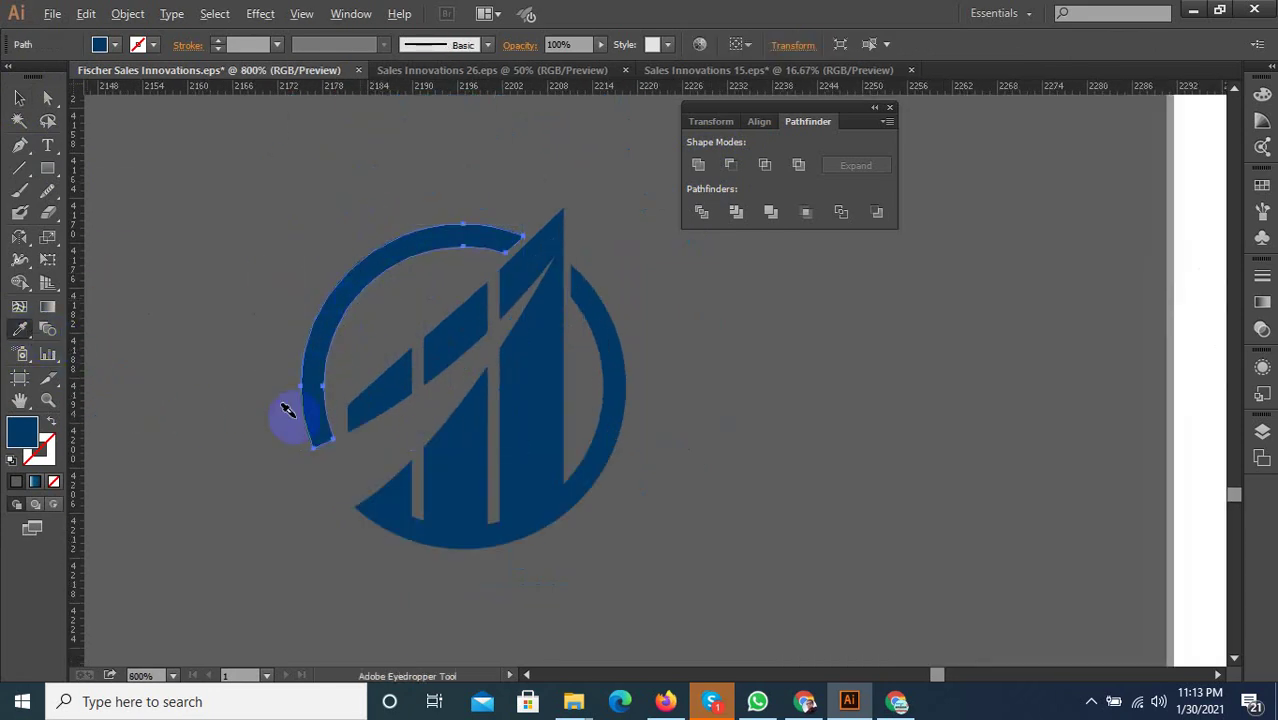
scroll(290, 414, "down", 3)
left_click(420, 240)
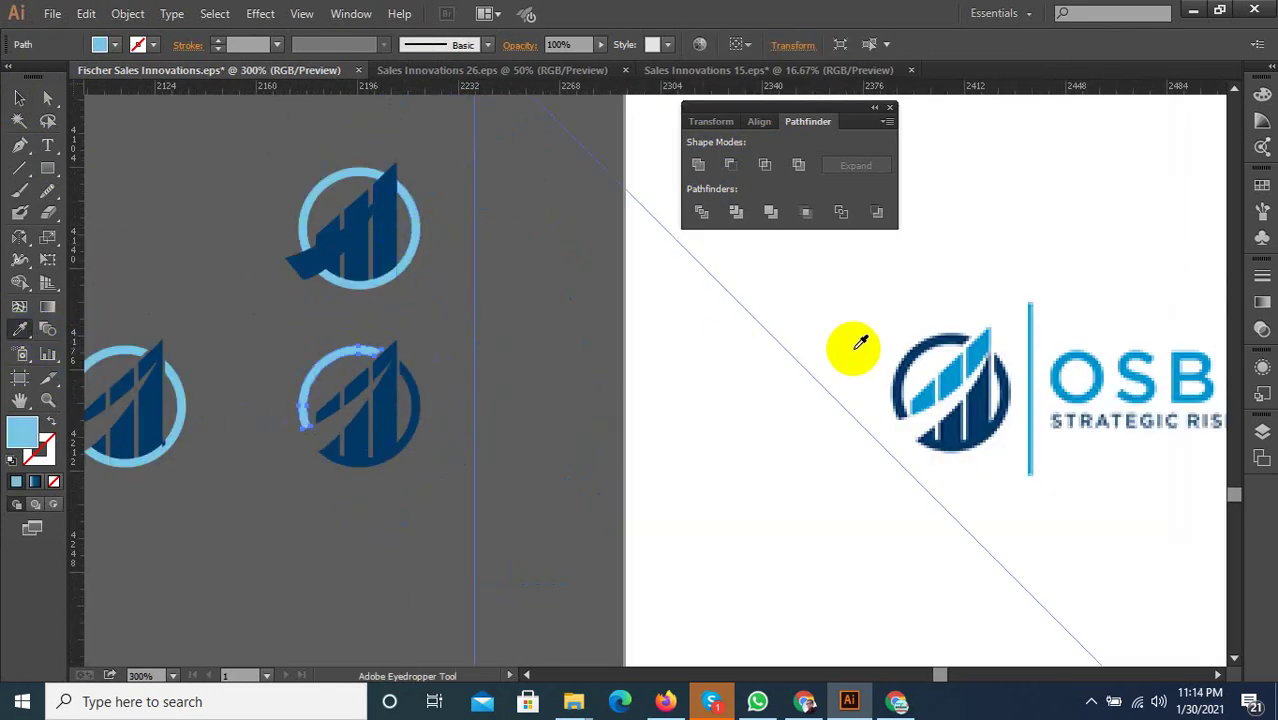
left_click(933, 387)
left_click(19, 97)
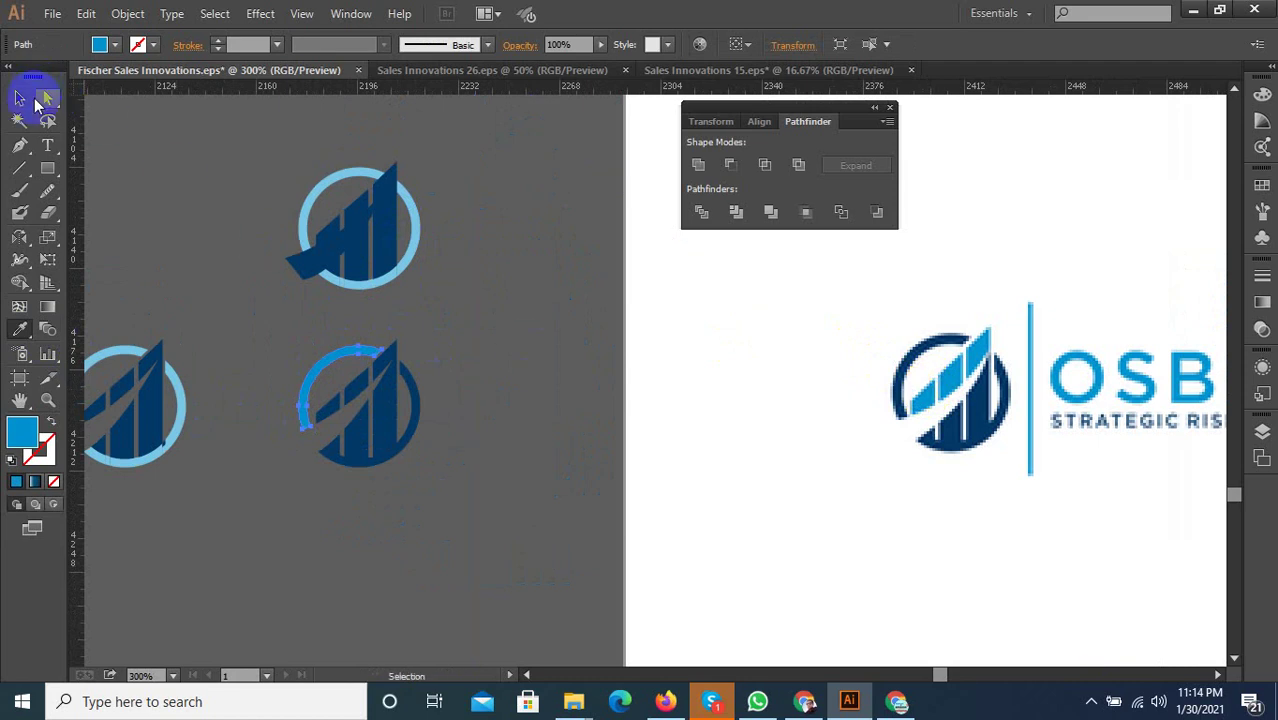
left_click(205, 195)
Apply the arc's medium blue to the upper arc, slanted bars and tallest bar
scroll(340, 357, "up", 1)
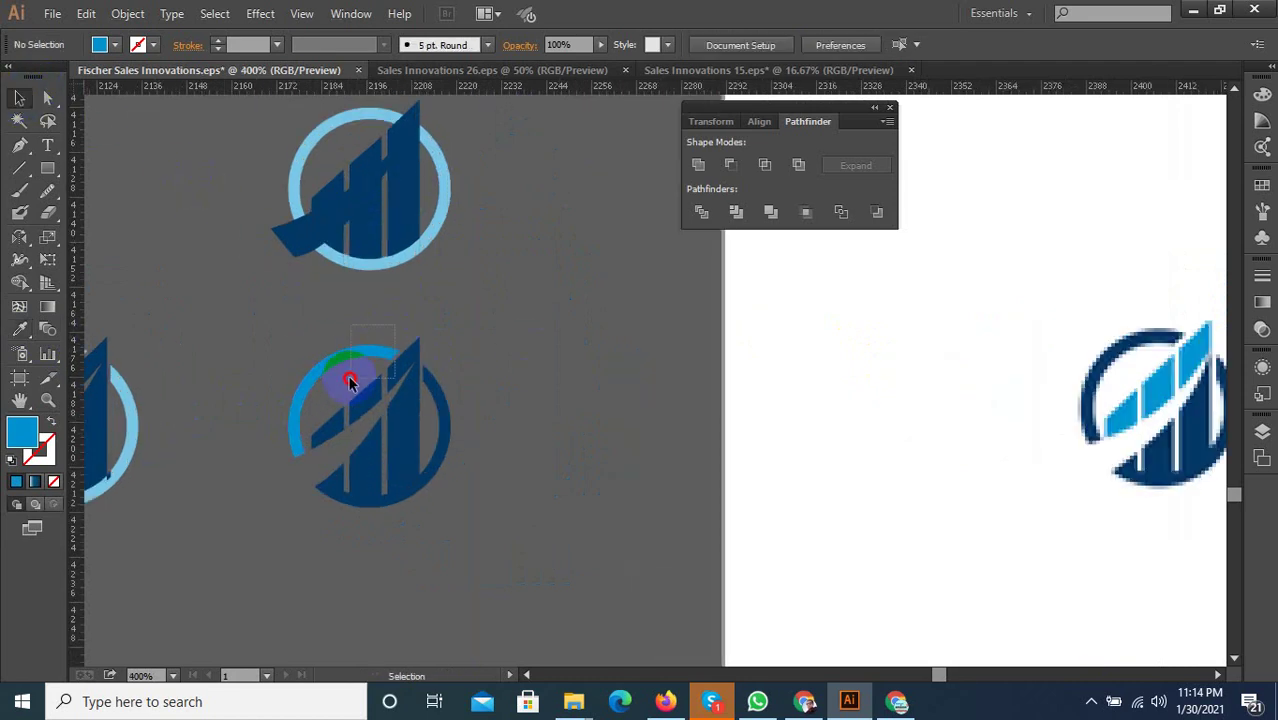
left_click(340, 388)
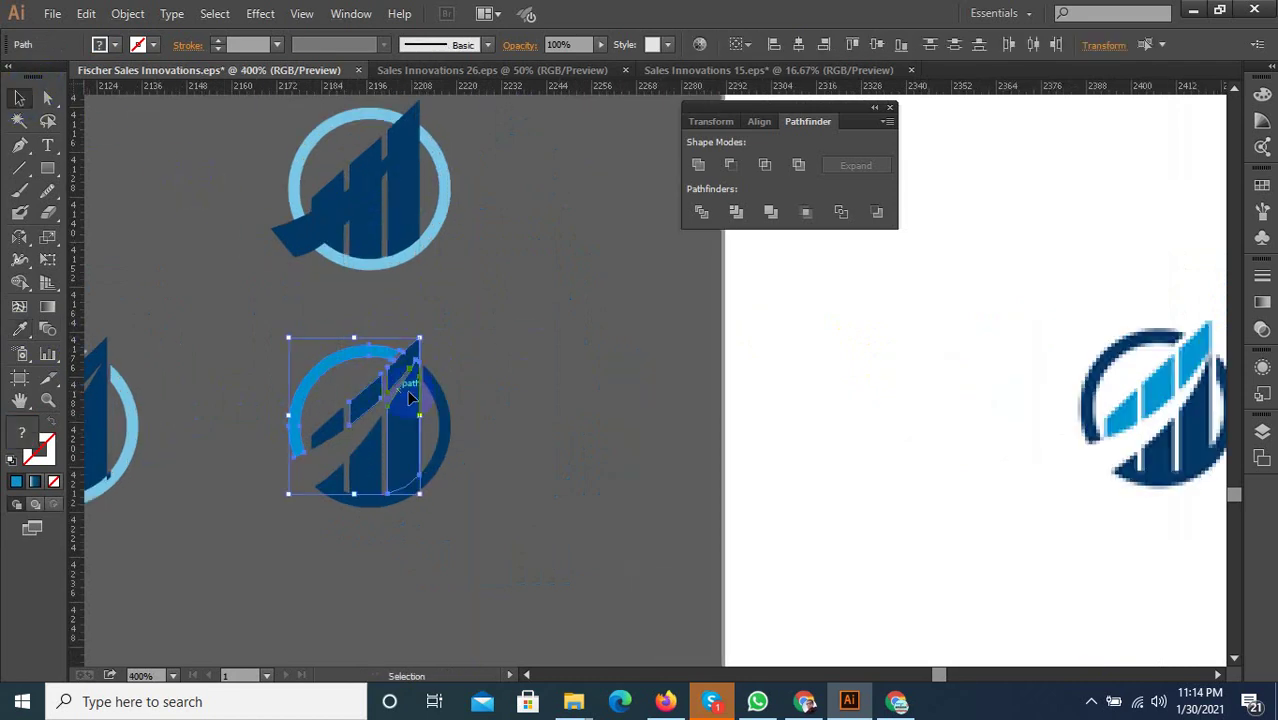
scroll(416, 389, "up", 2)
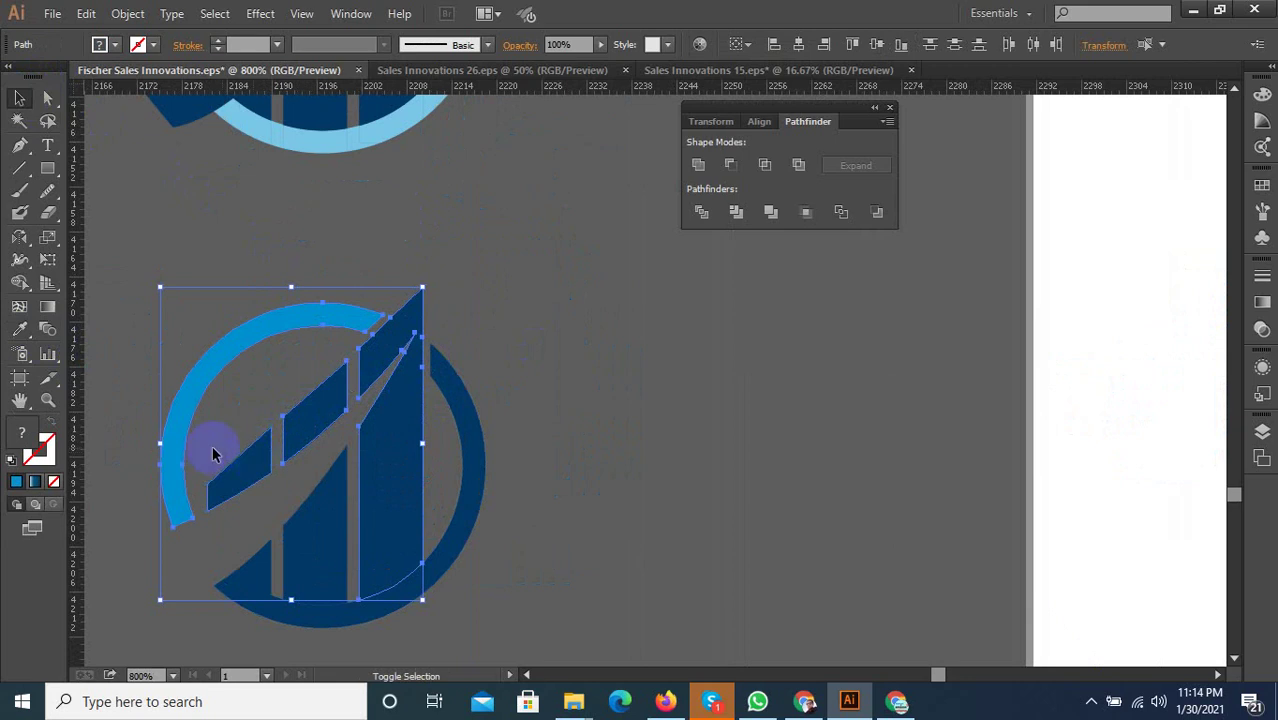
left_click(19, 329)
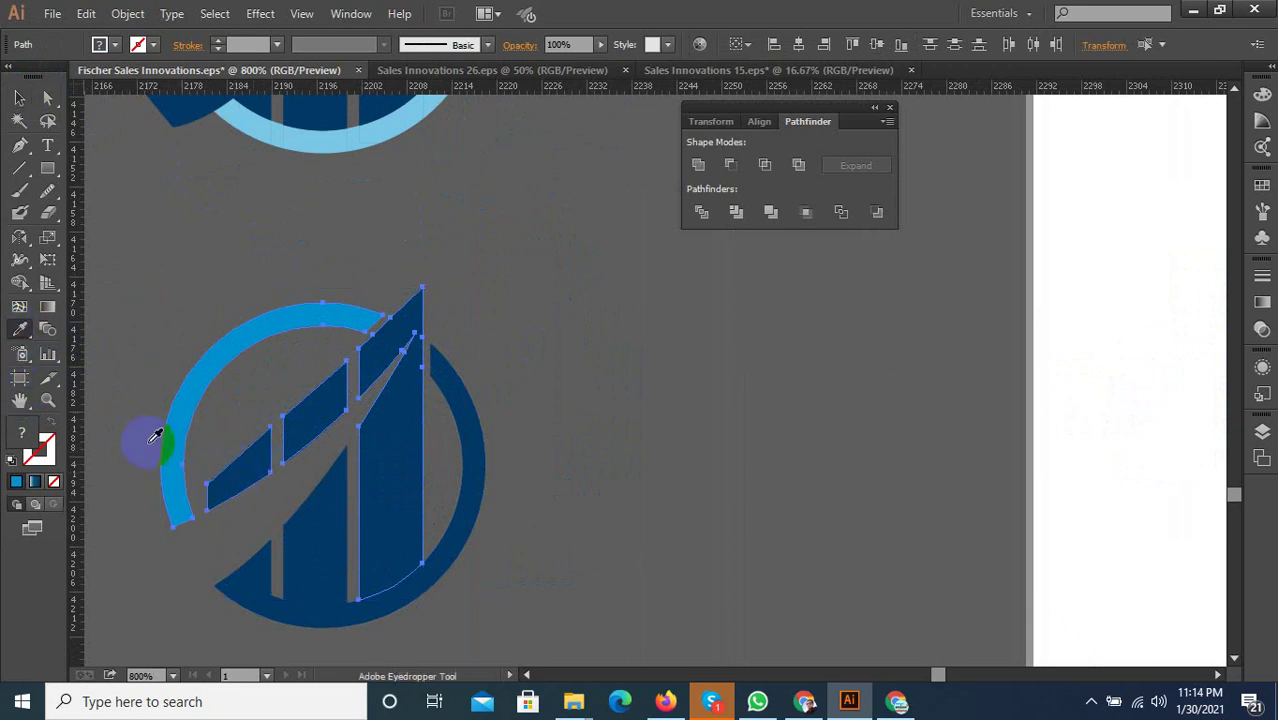
left_click(155, 436)
left_click(19, 97)
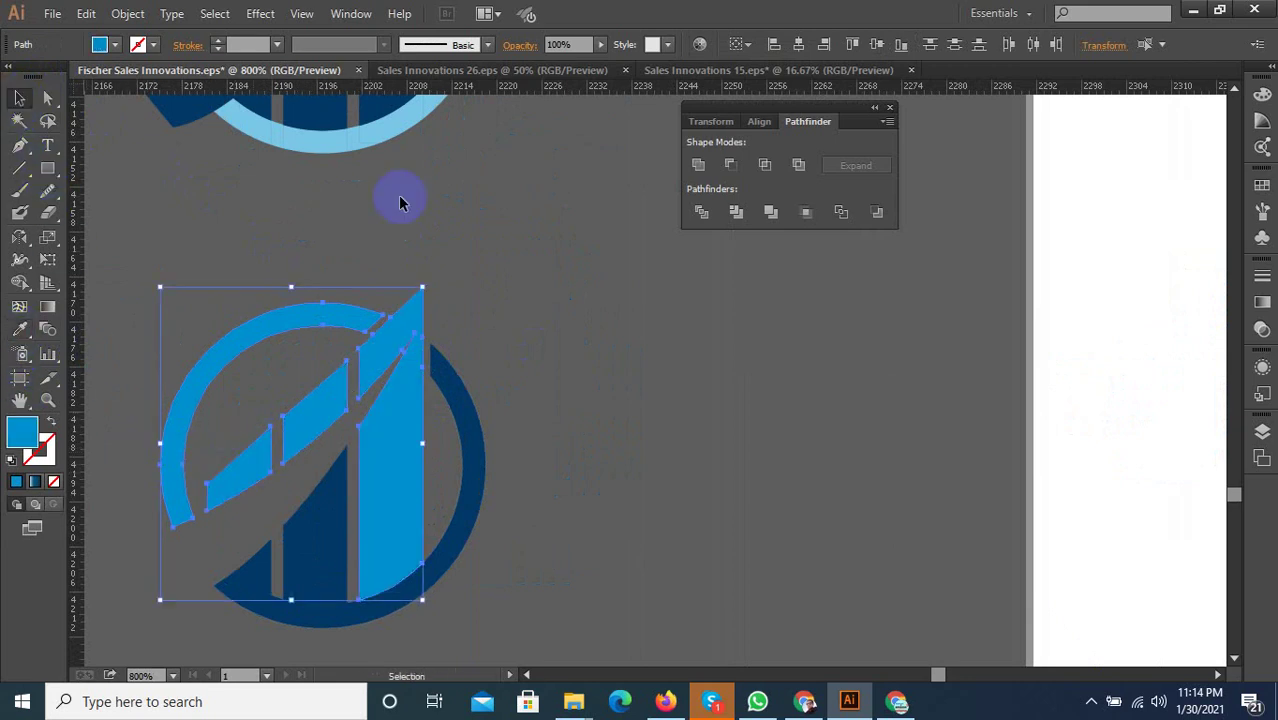
scroll(499, 342, "down", 2)
scroll(400, 470, "up", 2)
left_click(408, 493)
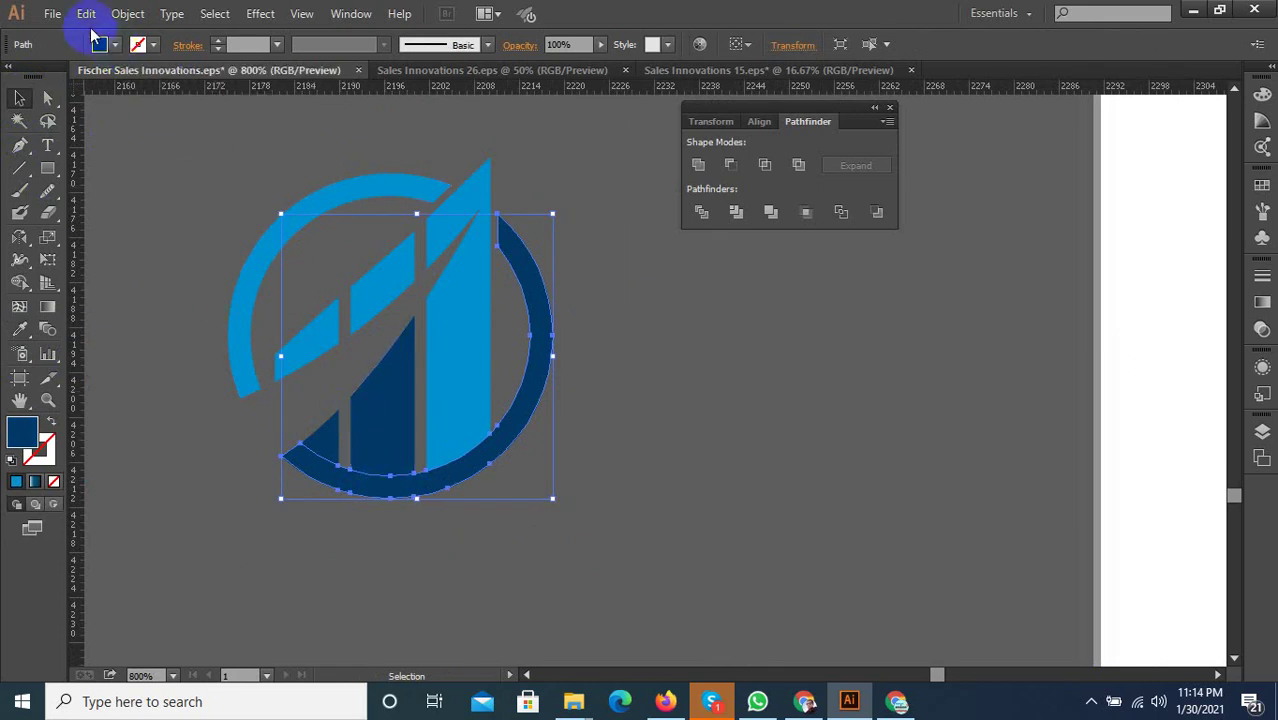
Apply a 1 px offset path around the dark blue ring
left_click(128, 14)
mouse_move(148, 391)
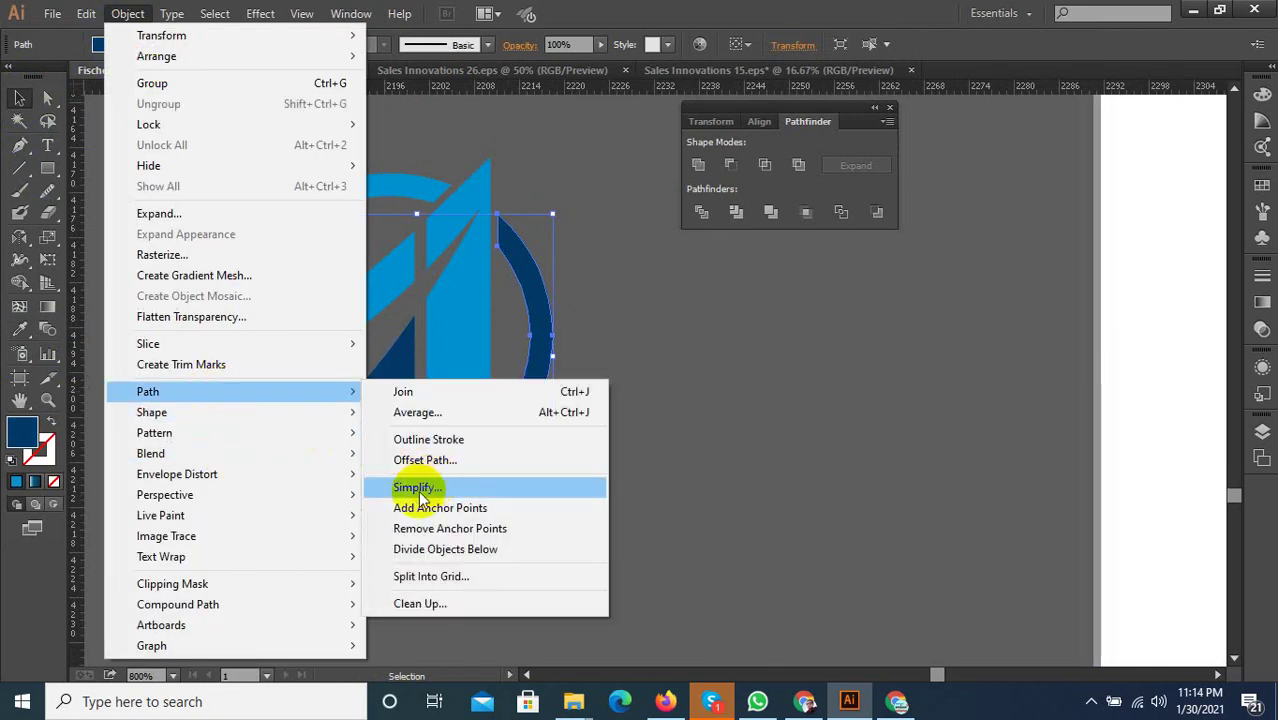
left_click(415, 470)
left_click(893, 572)
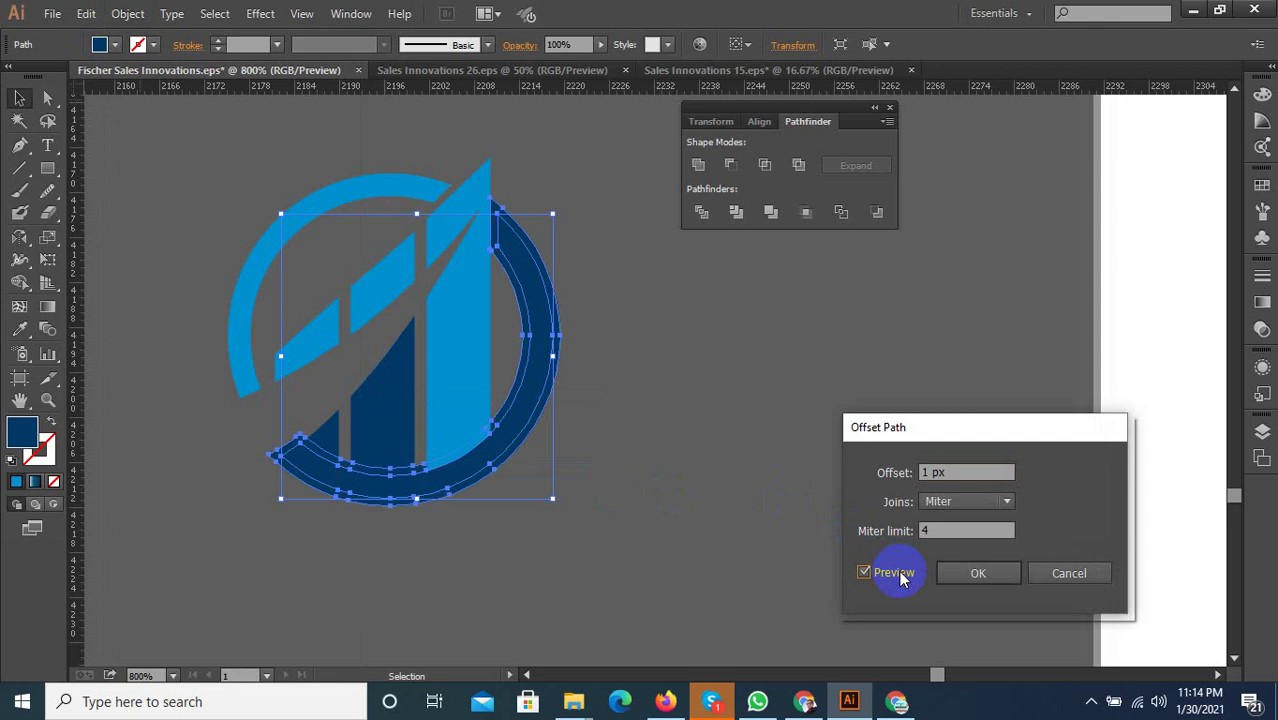
left_click(979, 572)
Divide the dark blue ring where the light blue bar overlaps it
scroll(454, 442, "up", 2)
scroll(480, 458, "up", 1)
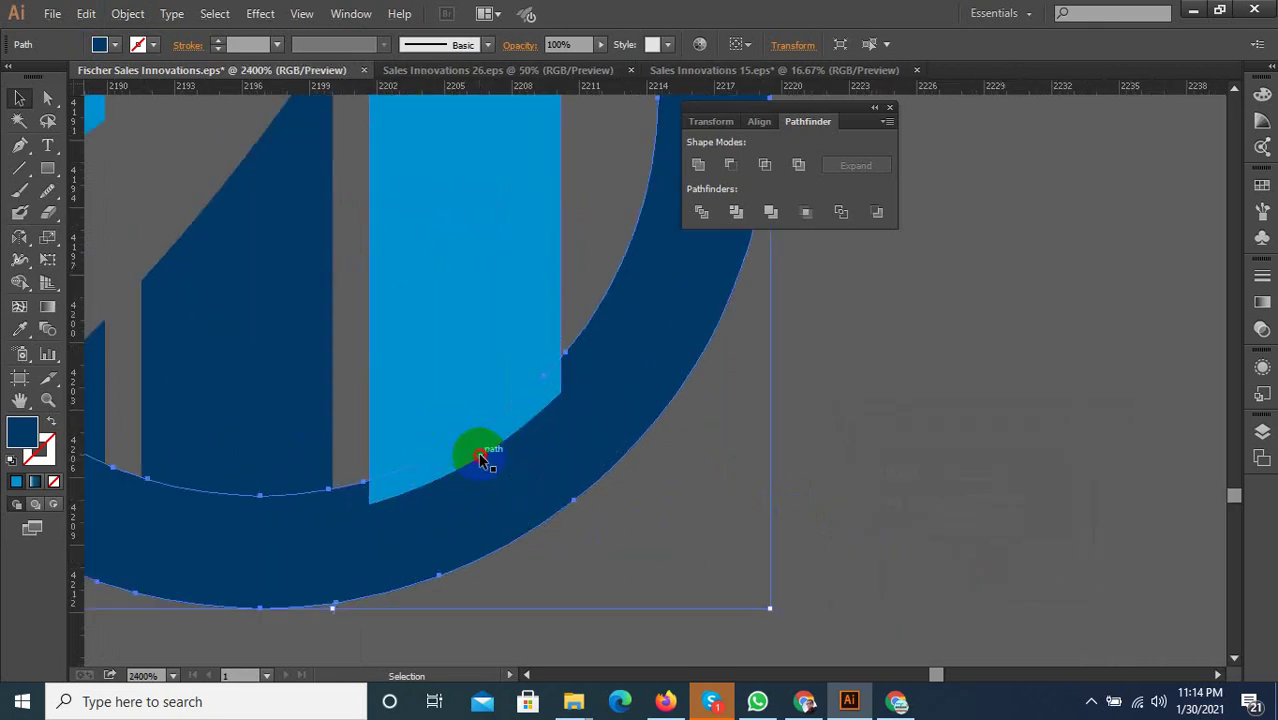
left_click(480, 458)
left_click(338, 489)
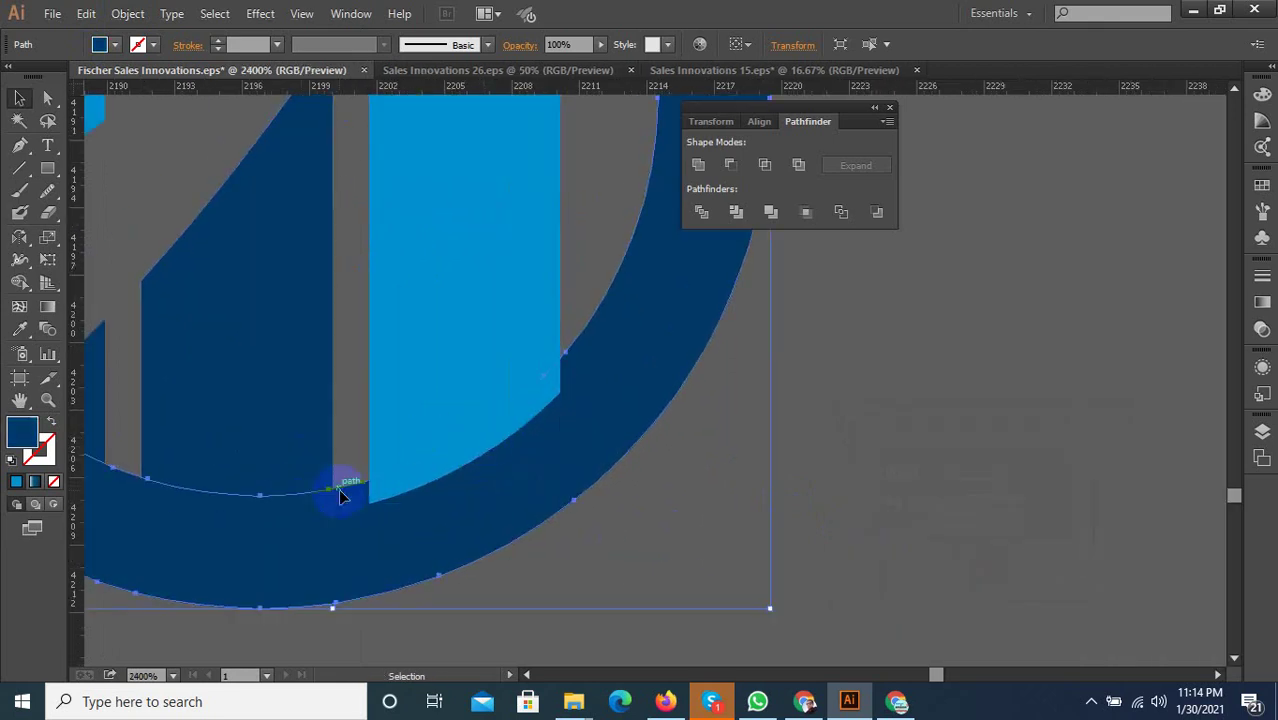
left_click(402, 493, "shift")
left_click(450, 452)
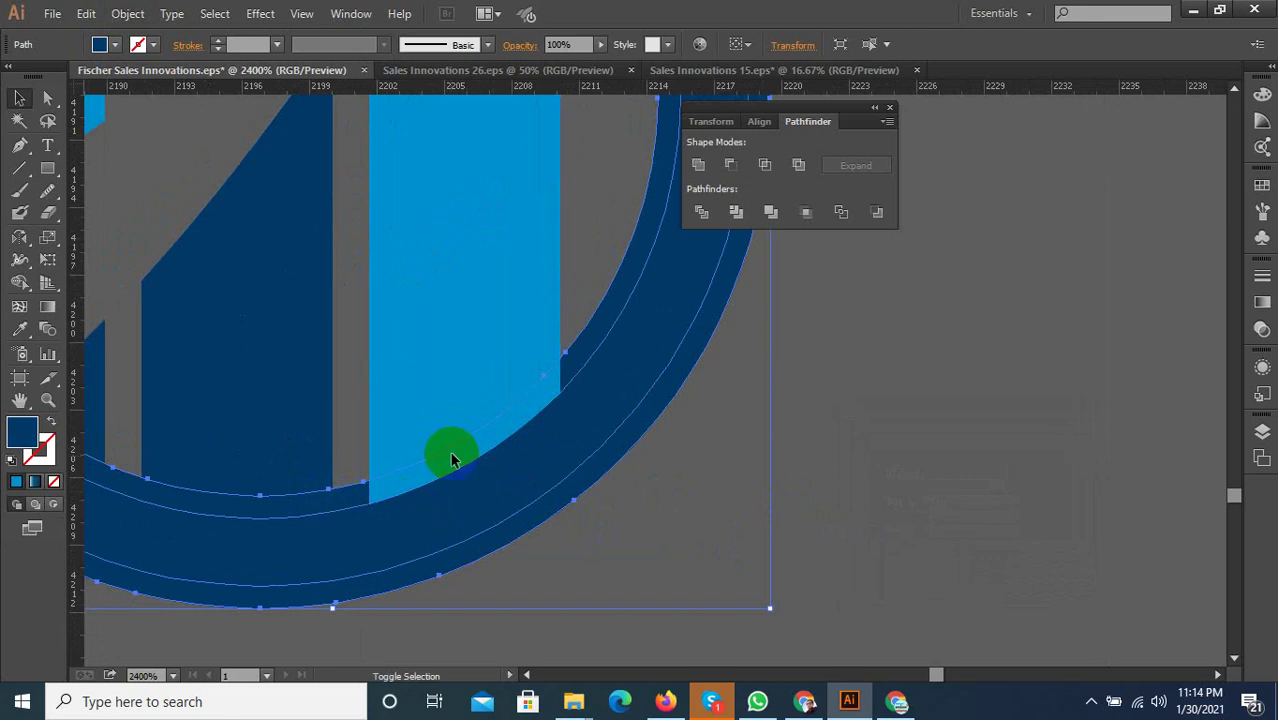
scroll(548, 500, "down", 3)
scroll(548, 500, "down", 2)
key("ctrl+a")
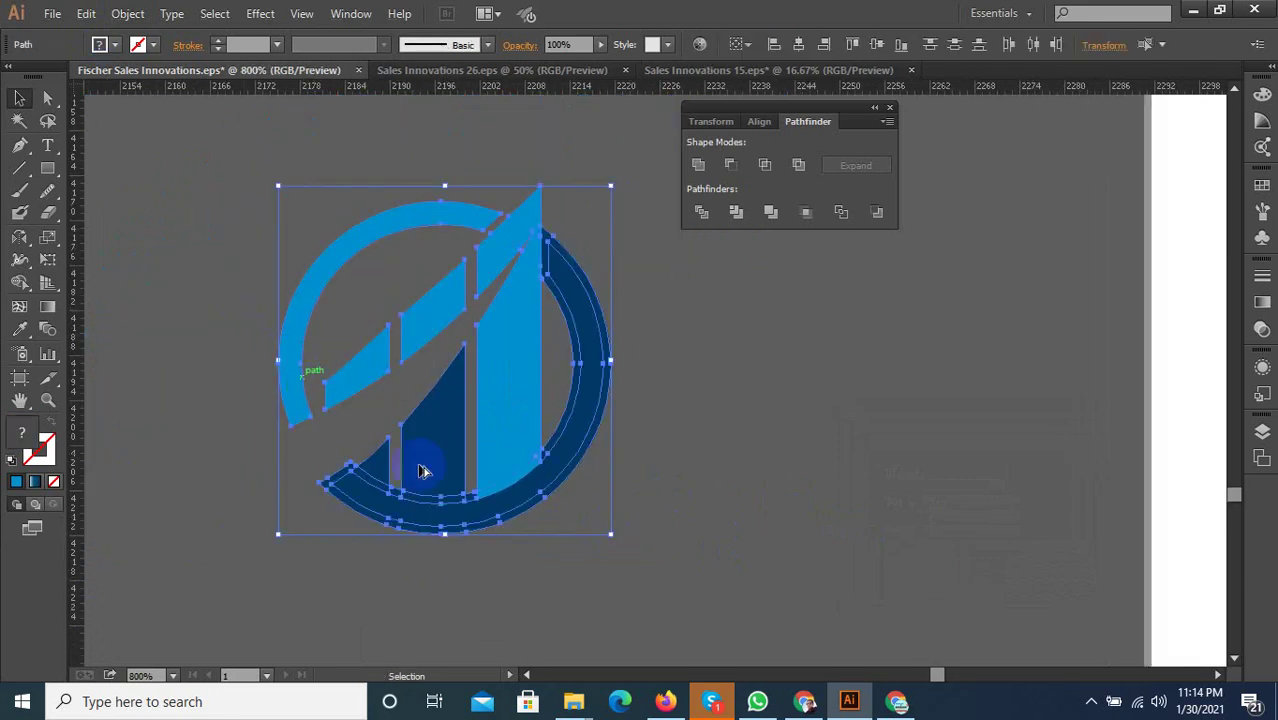
Ungroup the divided pieces and remove the overlap slivers between the bars and navy ring
scroll(510, 480, "up", 2)
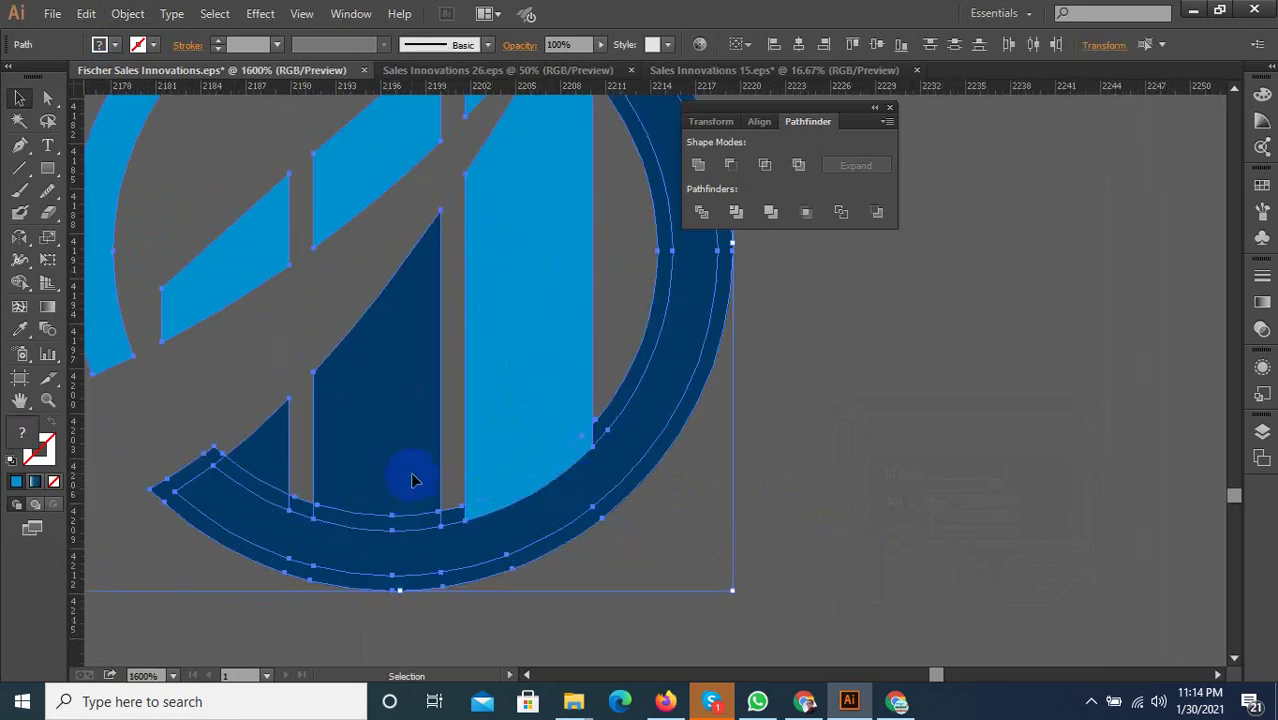
right_click(585, 357)
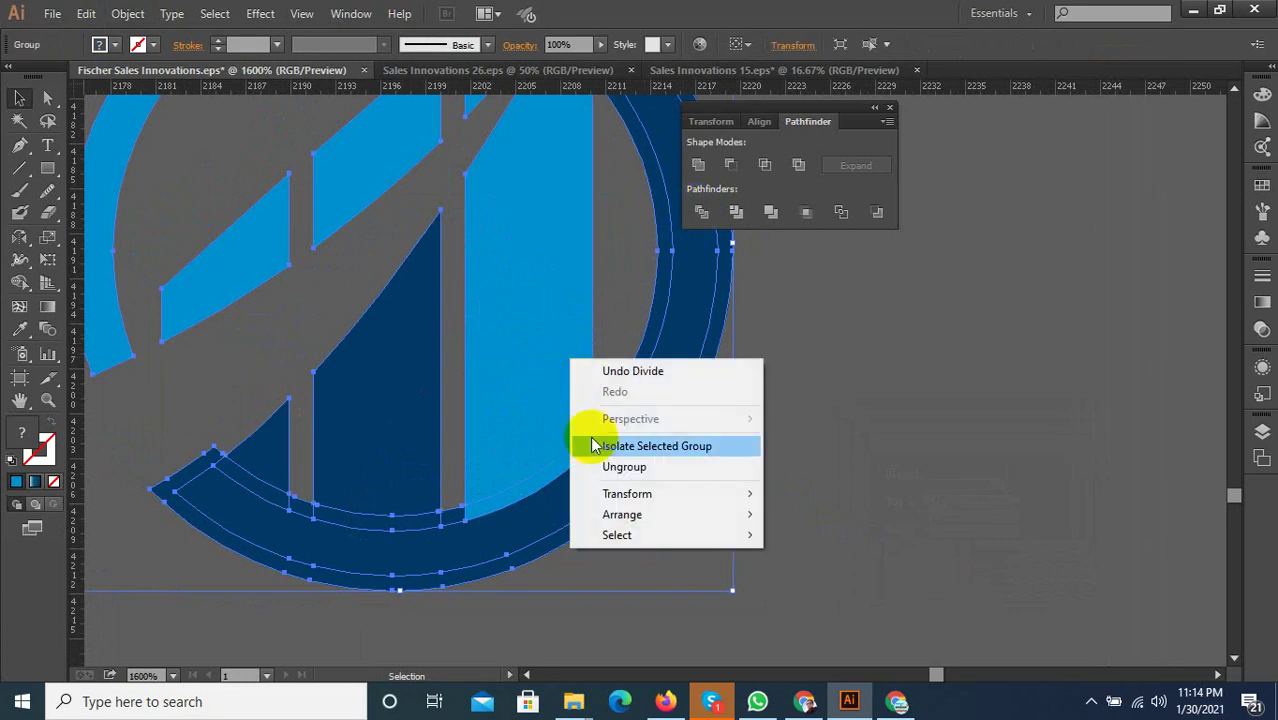
left_click(605, 465)
left_click(508, 499)
scroll(505, 485, "up", 2)
left_click(500, 474)
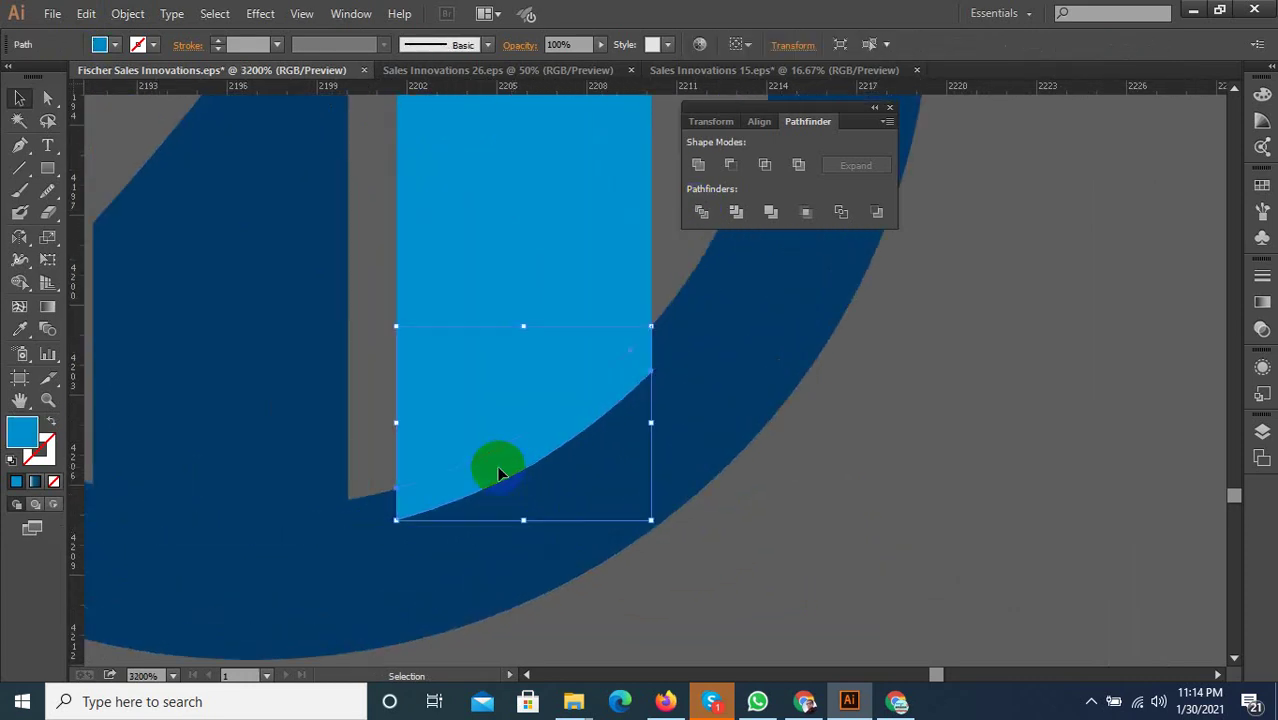
scroll(500, 476, "down", 2)
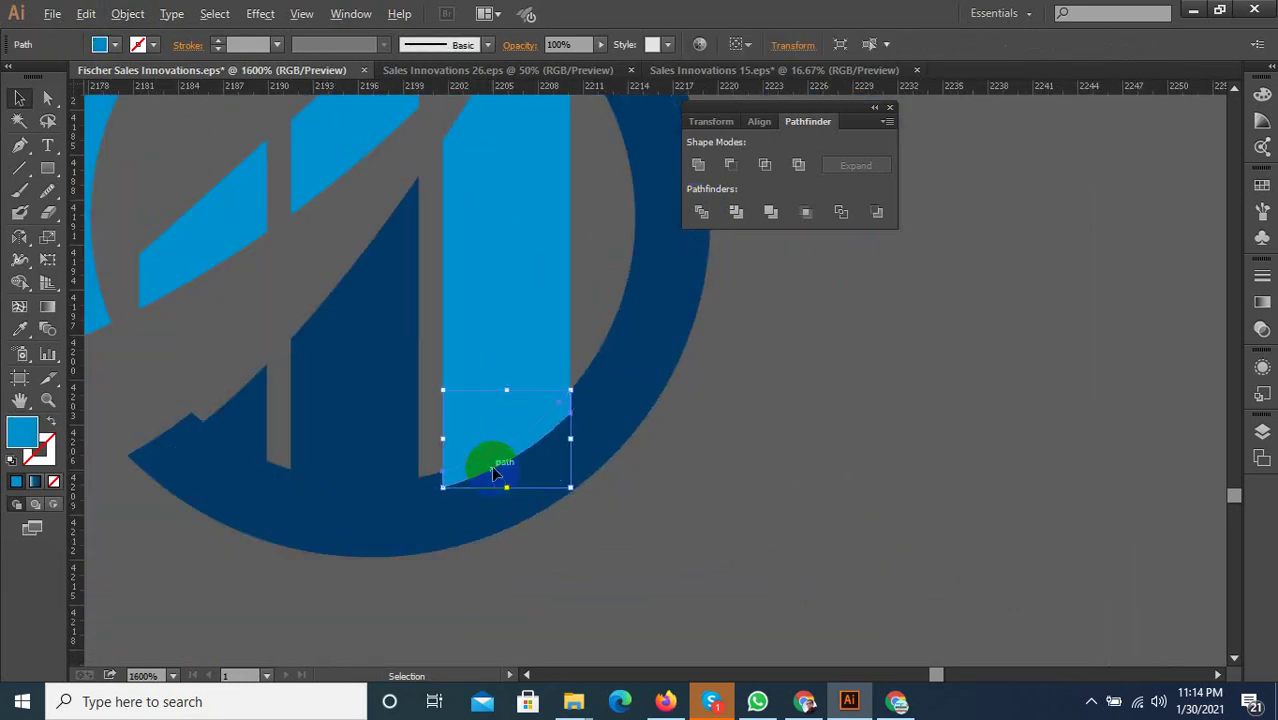
left_click_drag(605, 434, 612, 437)
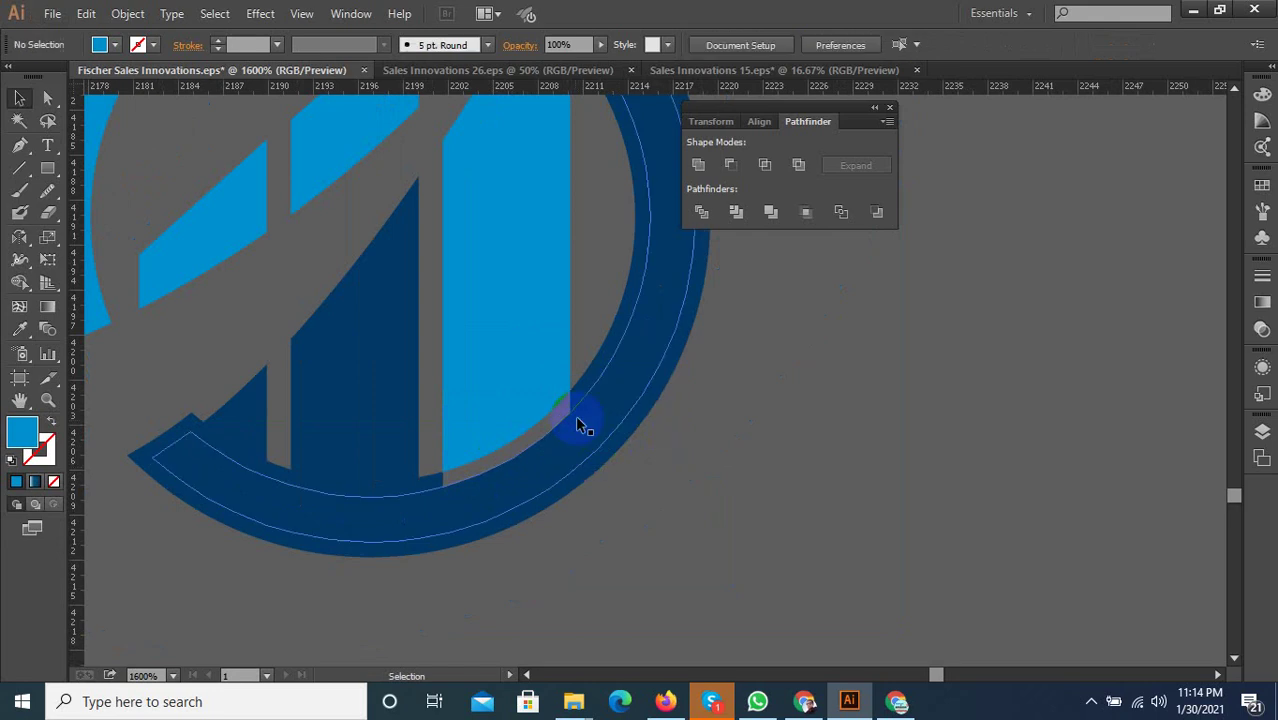
left_click(578, 393)
key("ctrl+z")
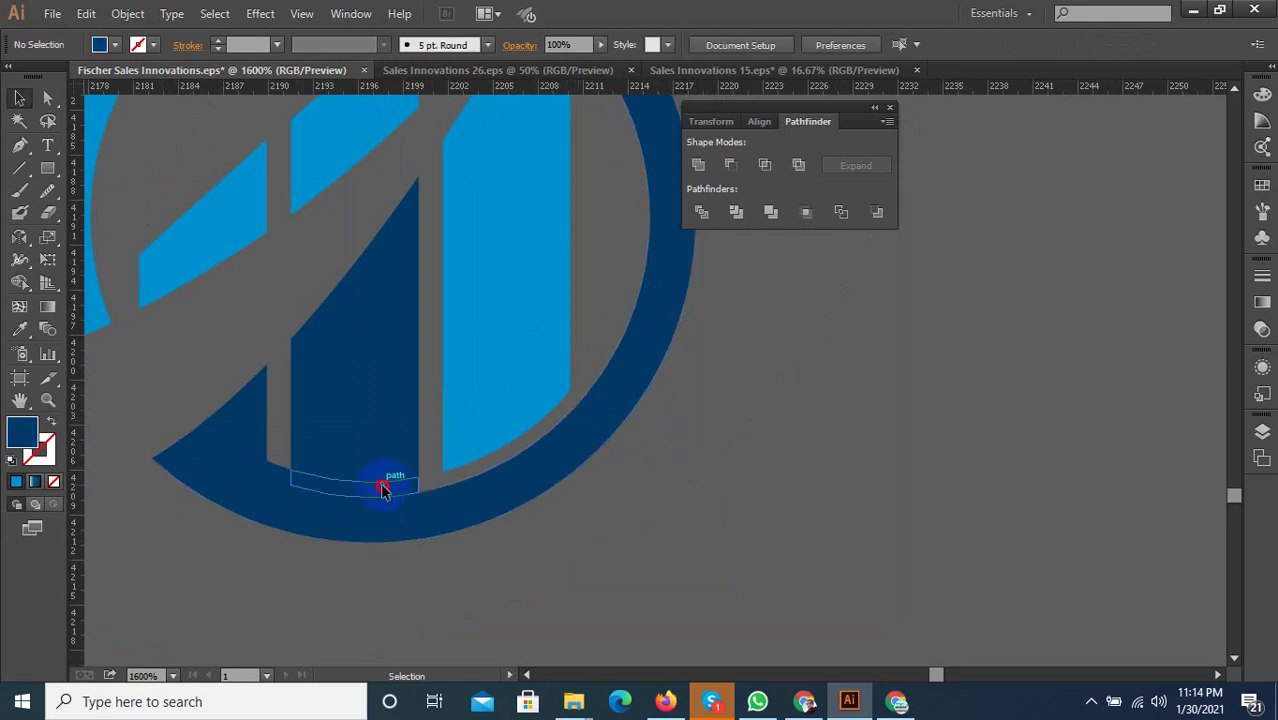
left_click_drag(383, 488, 280, 480)
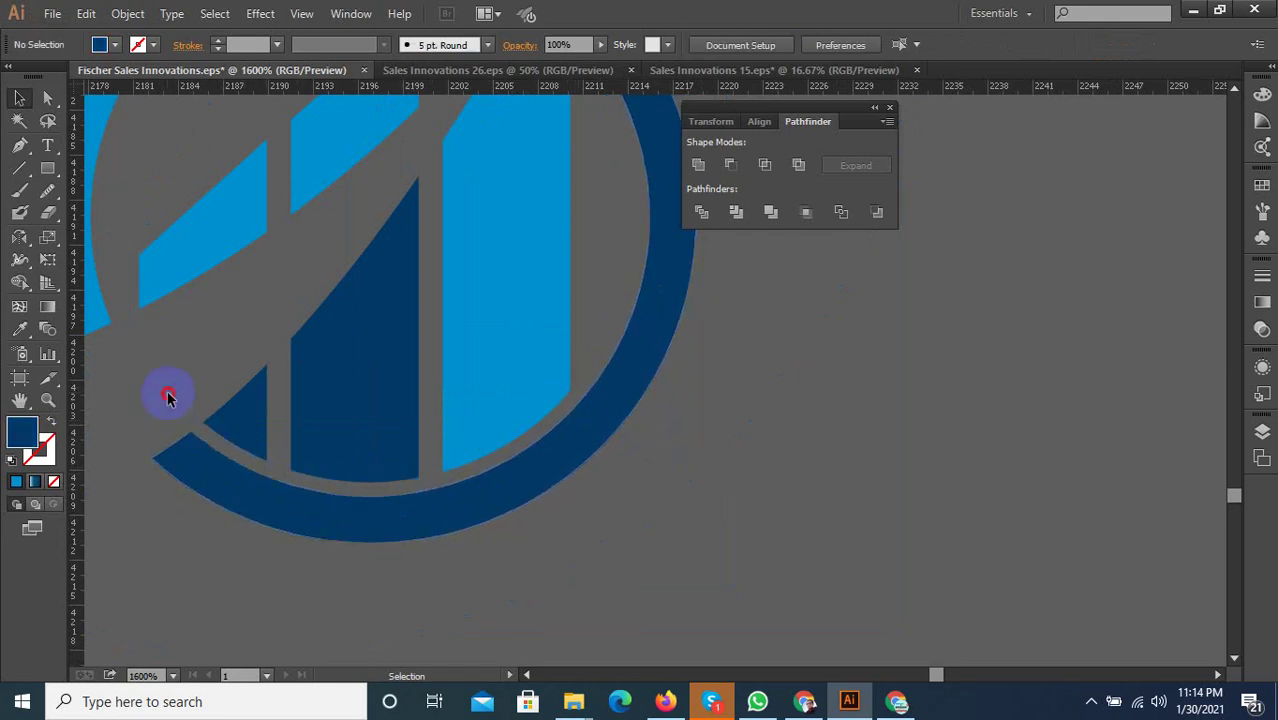
scroll(419, 547, "down", 3)
scroll(420, 548, "down", 2)
Alt-drag a duplicate of the lower-right blue logo up and to the left
scroll(450, 560, "down", 1)
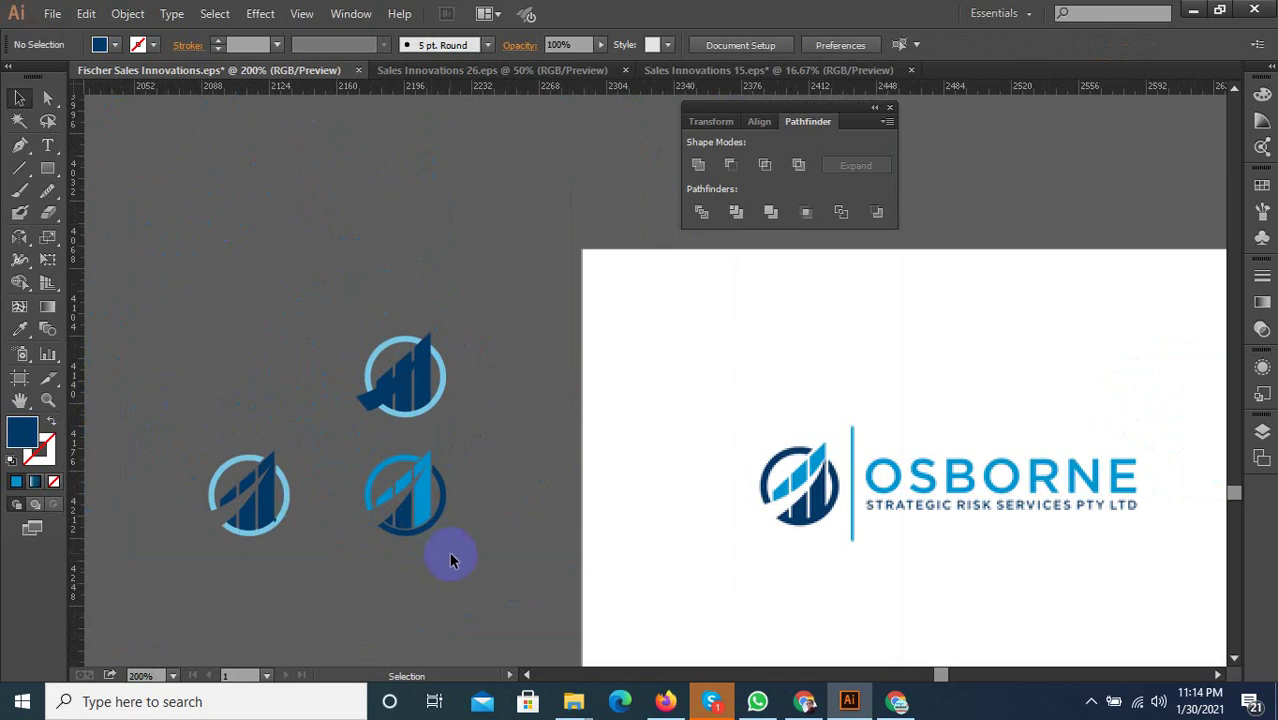
left_click(398, 488)
scroll(412, 515, "up", 2)
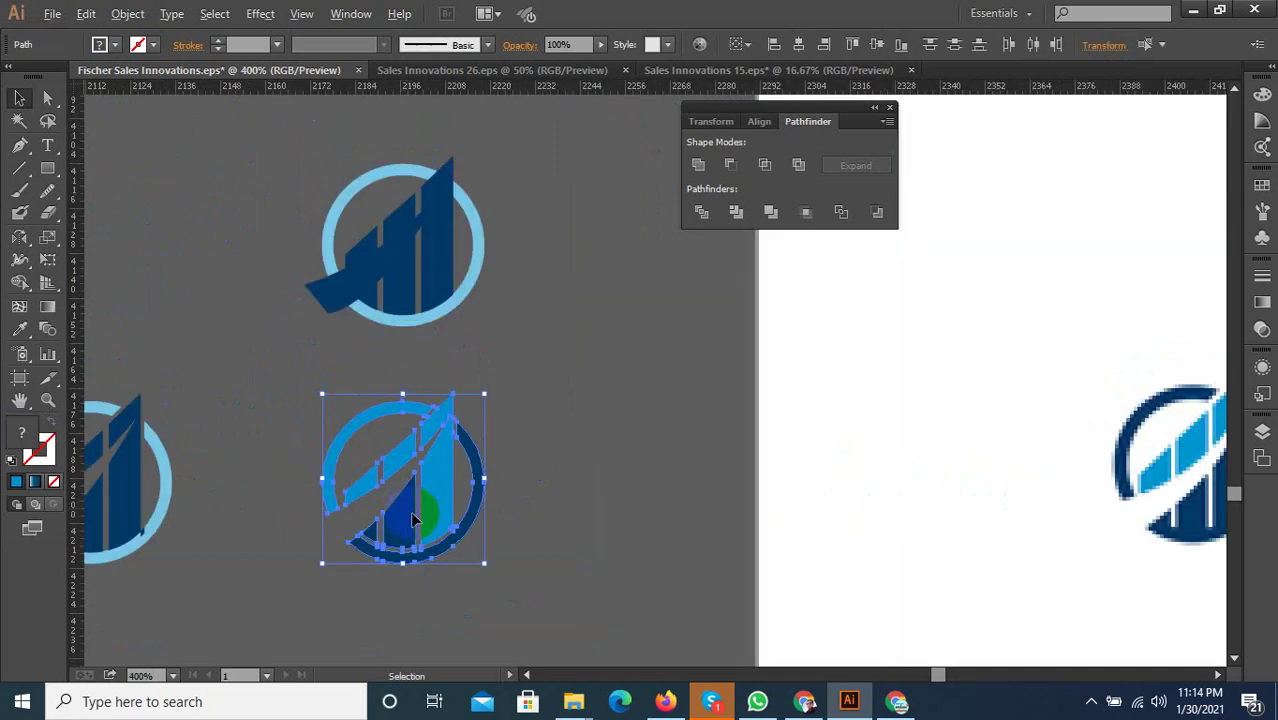
left_click(461, 571)
scroll(366, 571, "down", 1)
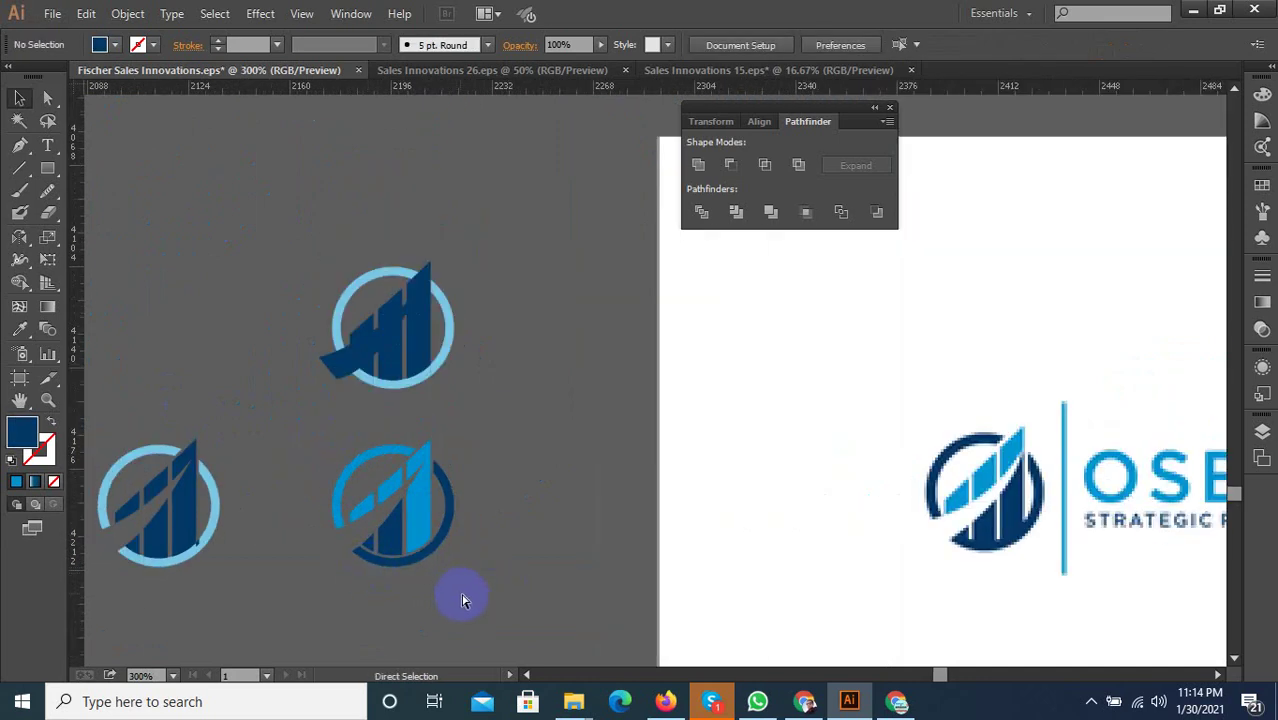
left_click(351, 492)
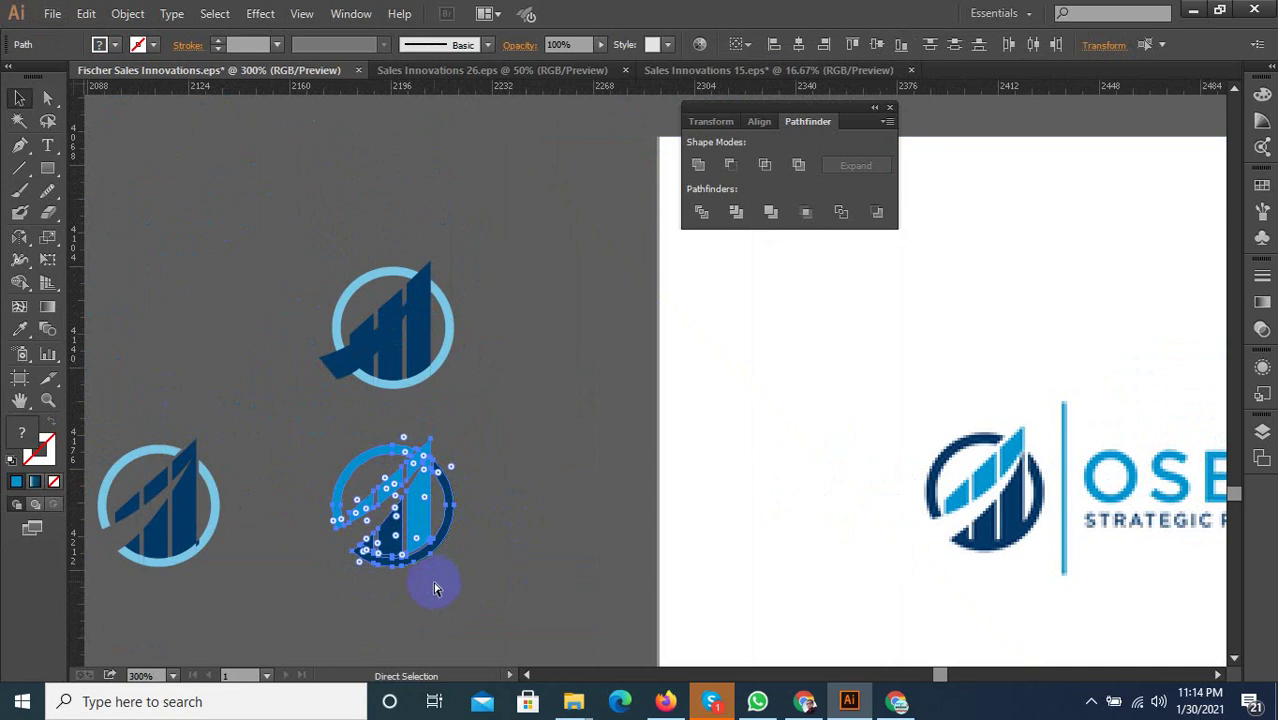
key("v")
left_click(458, 610)
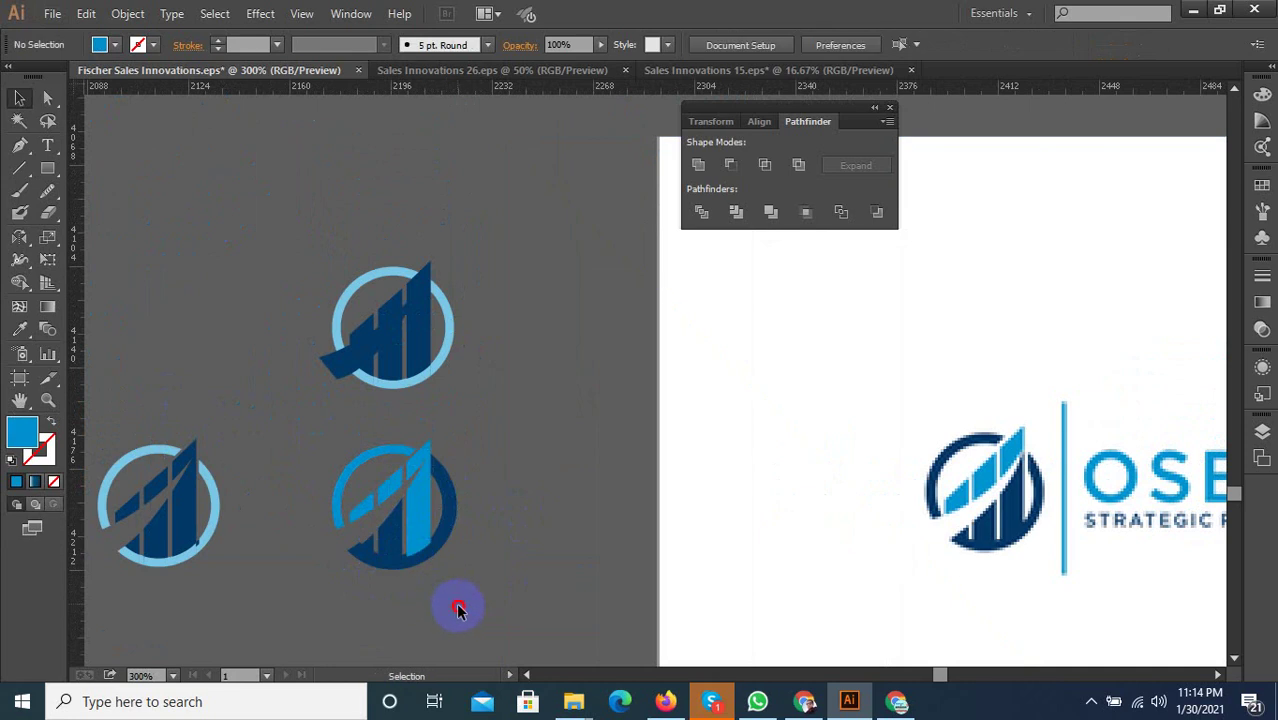
left_click_drag(380, 480, 234, 251)
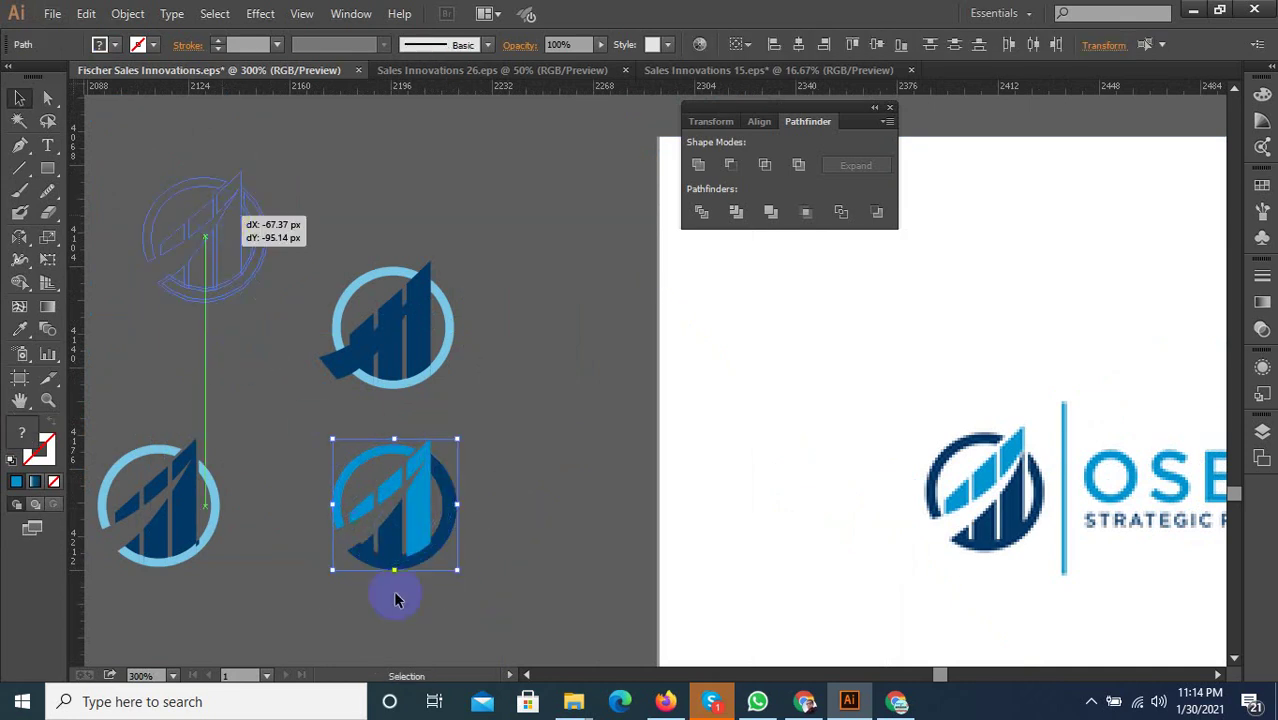
scroll(444, 612, "up", 3)
left_click(444, 612)
scroll(443, 500, "up", 1)
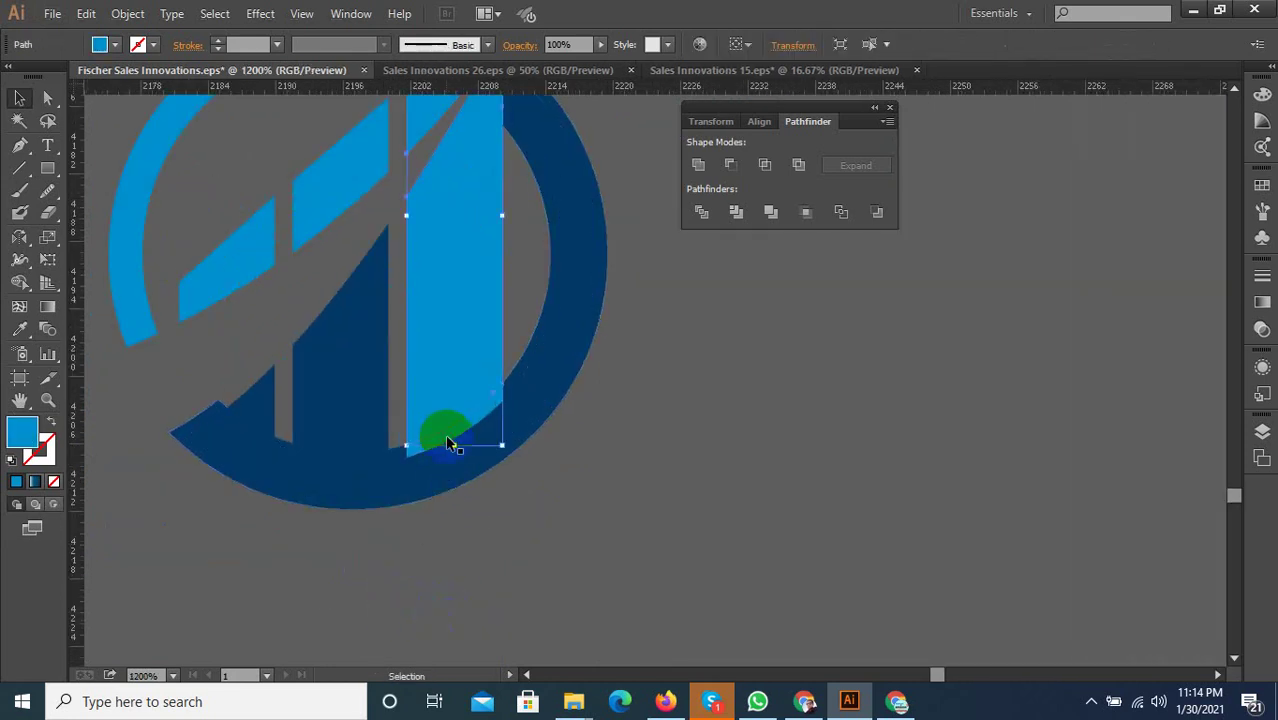
Remove the overlap piece beneath the left navy bar, leaving an even grey gap
left_click(446, 437)
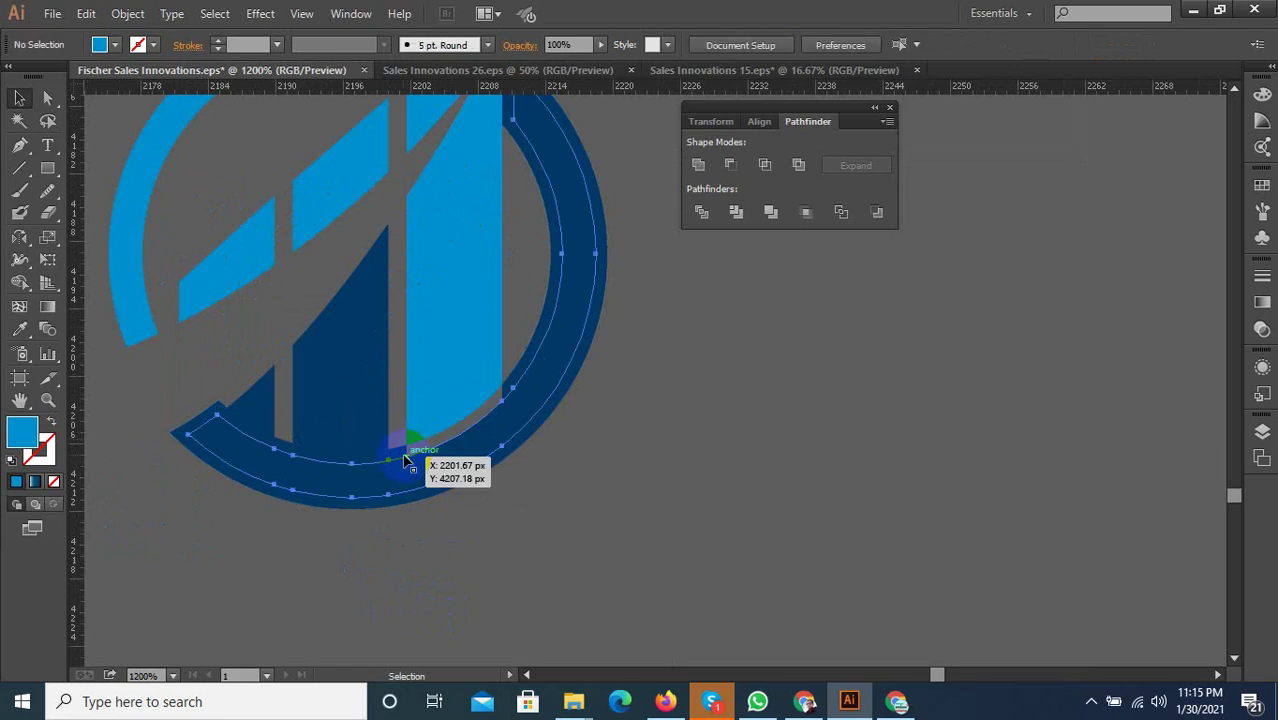
left_click(398, 452)
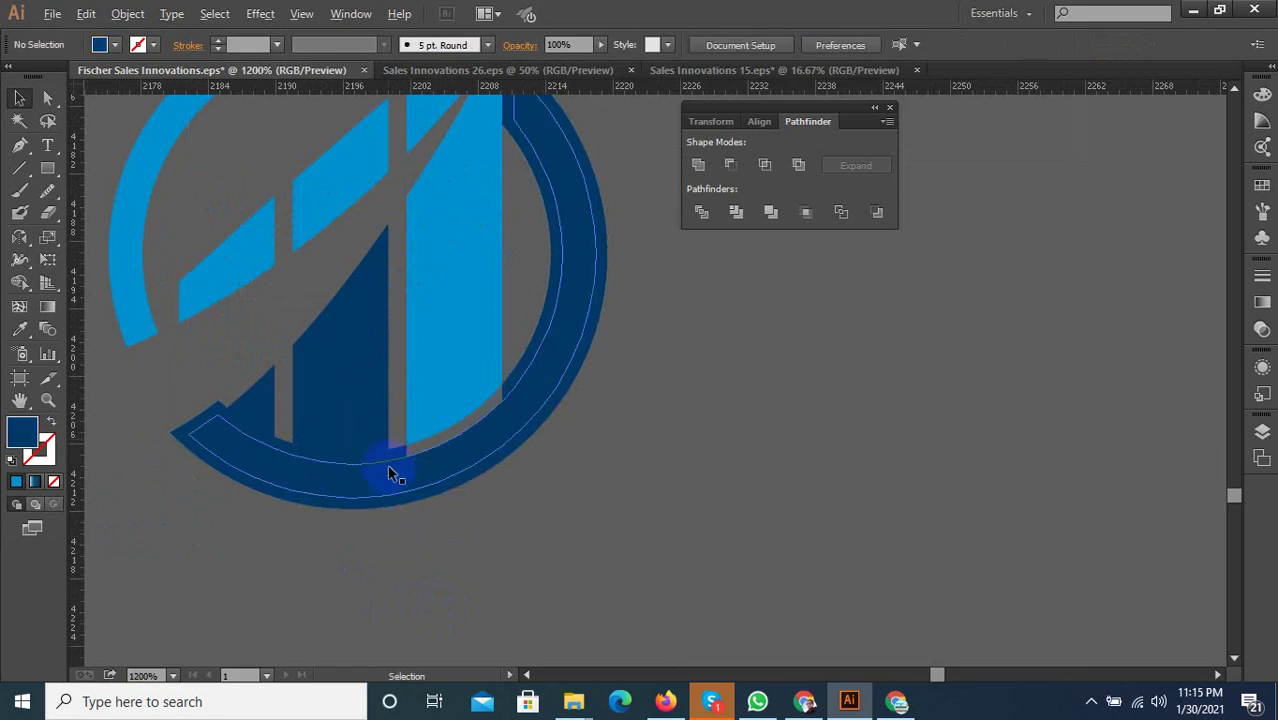
scroll(390, 473, "up", 2)
left_click(396, 416)
left_click(365, 432)
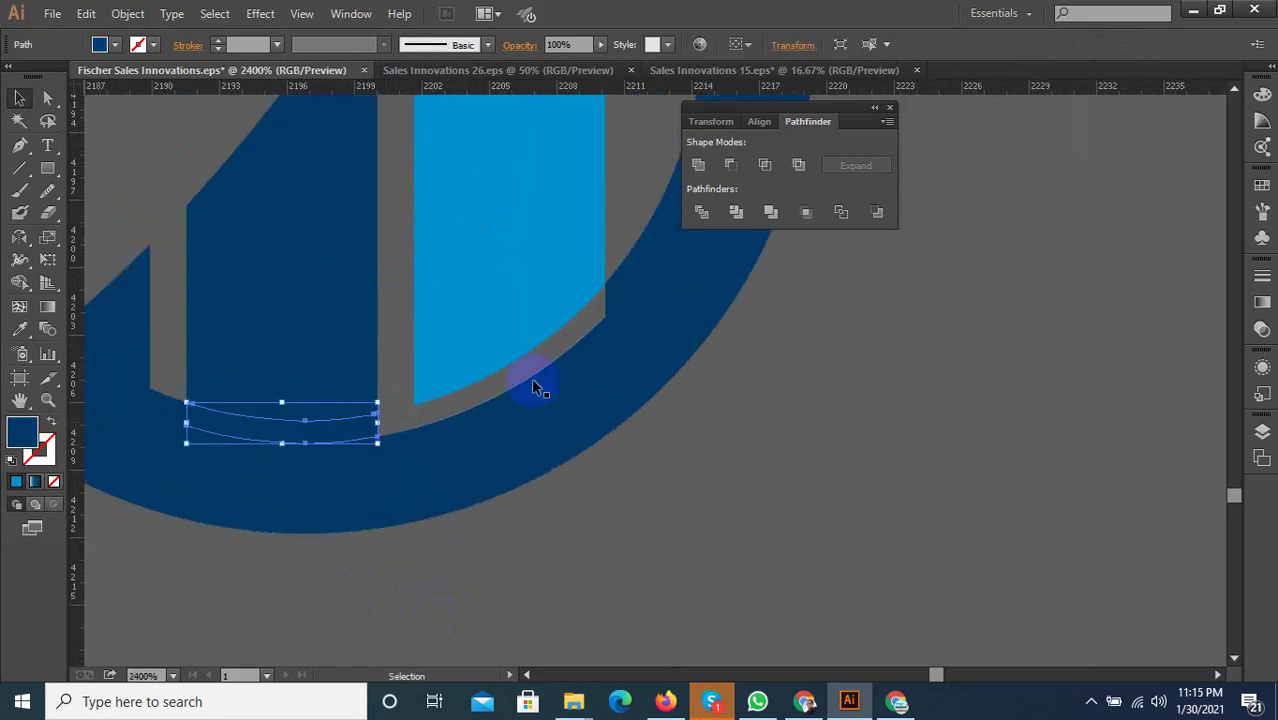
left_click(613, 285)
key("ctrl+z")
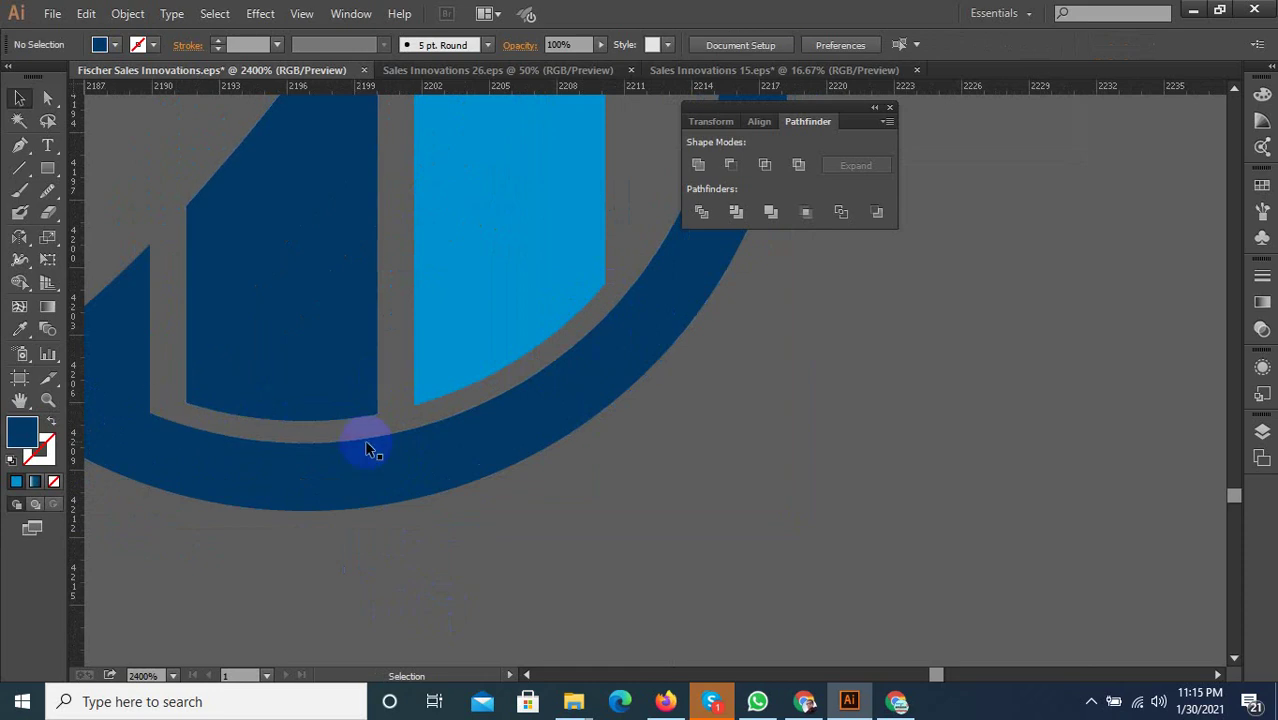
scroll(371, 500, "down", 4)
scroll(337, 457, "up", 4)
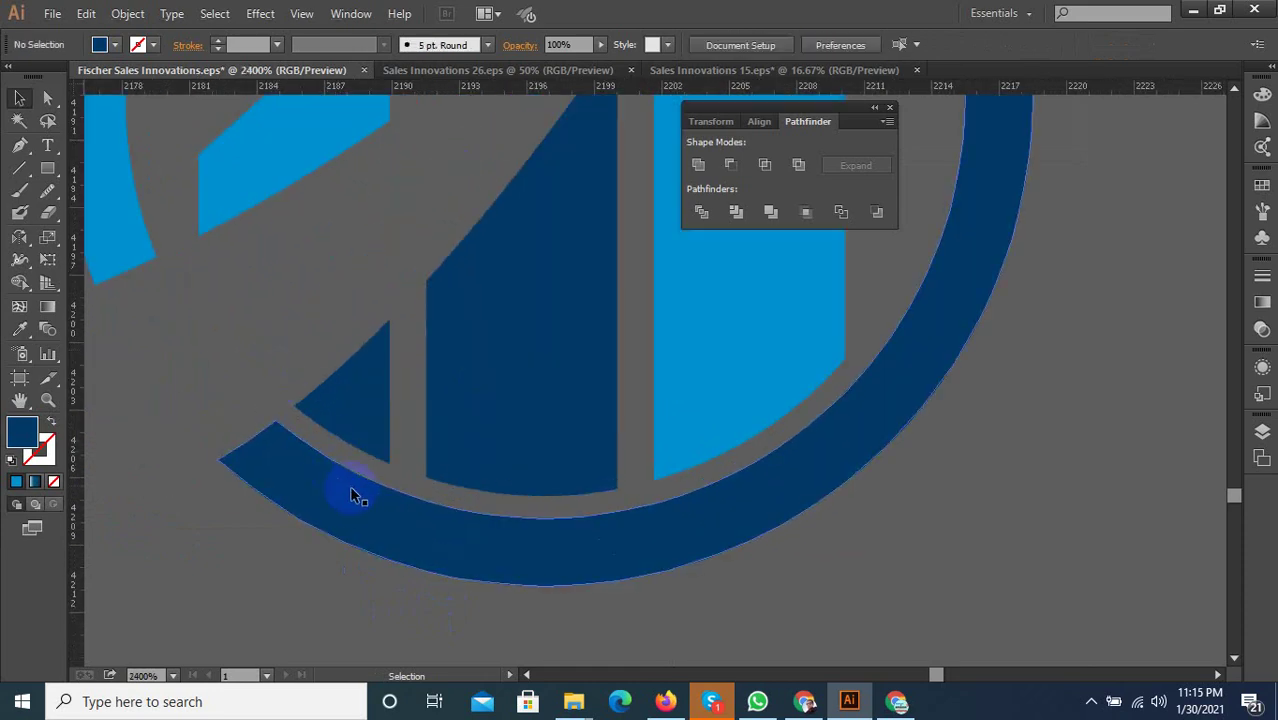
scroll(354, 494, "down", 3)
scroll(422, 517, "down", 2)
Group all pieces of the lower-right blue logo
left_click_drag(500, 543, 328, 367)
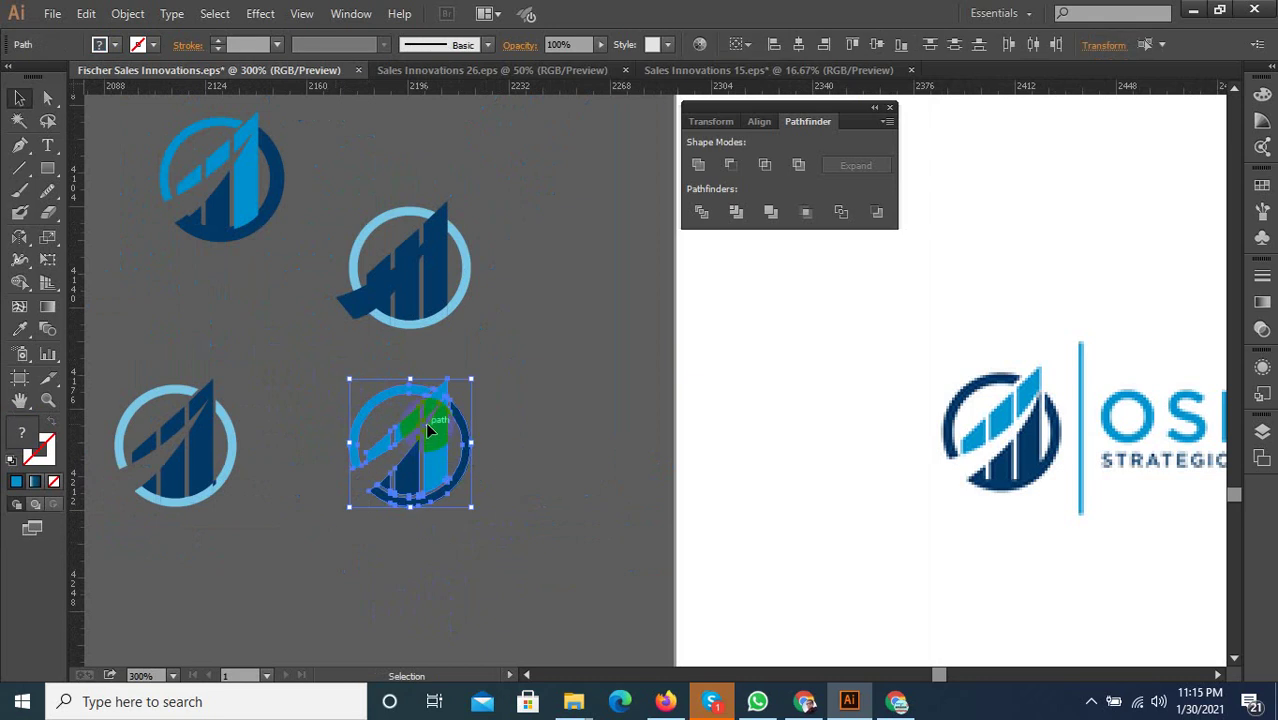
right_click(425, 422)
left_click(462, 234)
left_click(530, 415)
scroll(460, 545, "down", 2)
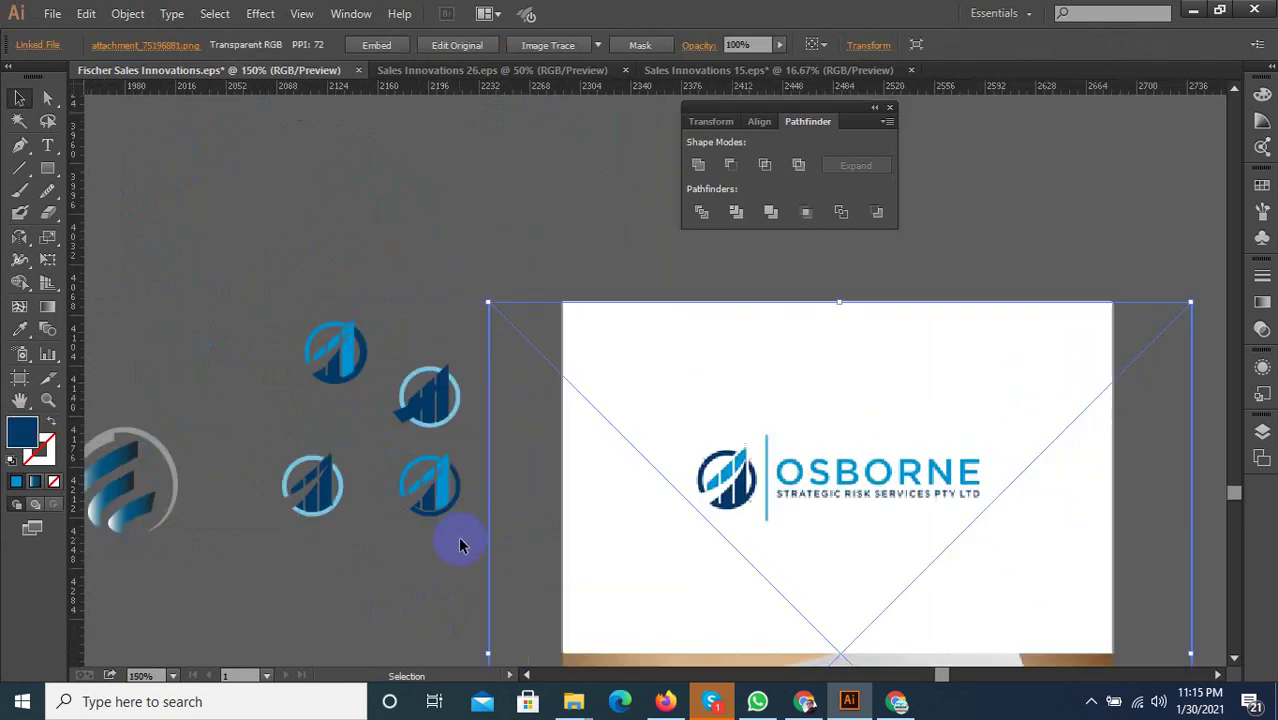
left_click(401, 482)
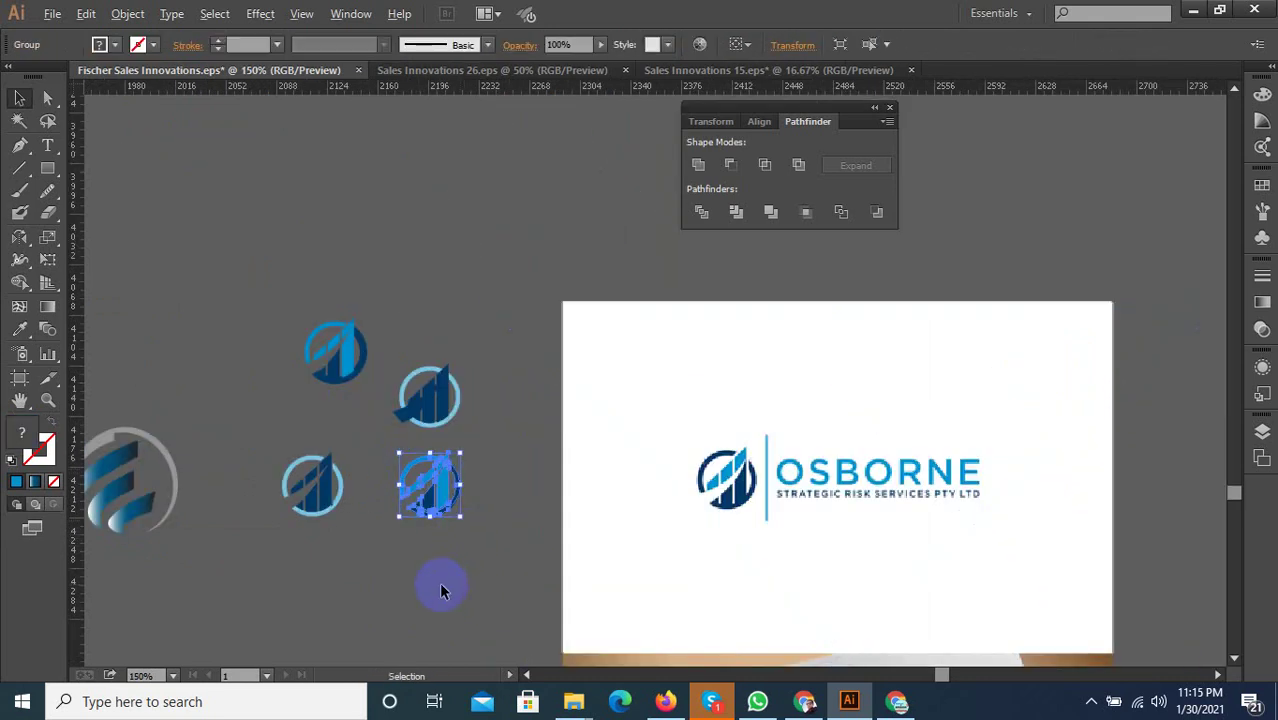
Replace the old gradient icon above Fischer Sales with the pasted blue logo
scroll(460, 500, "down", 4)
scroll(445, 430, "up", 3)
scroll(470, 470, "down", 2)
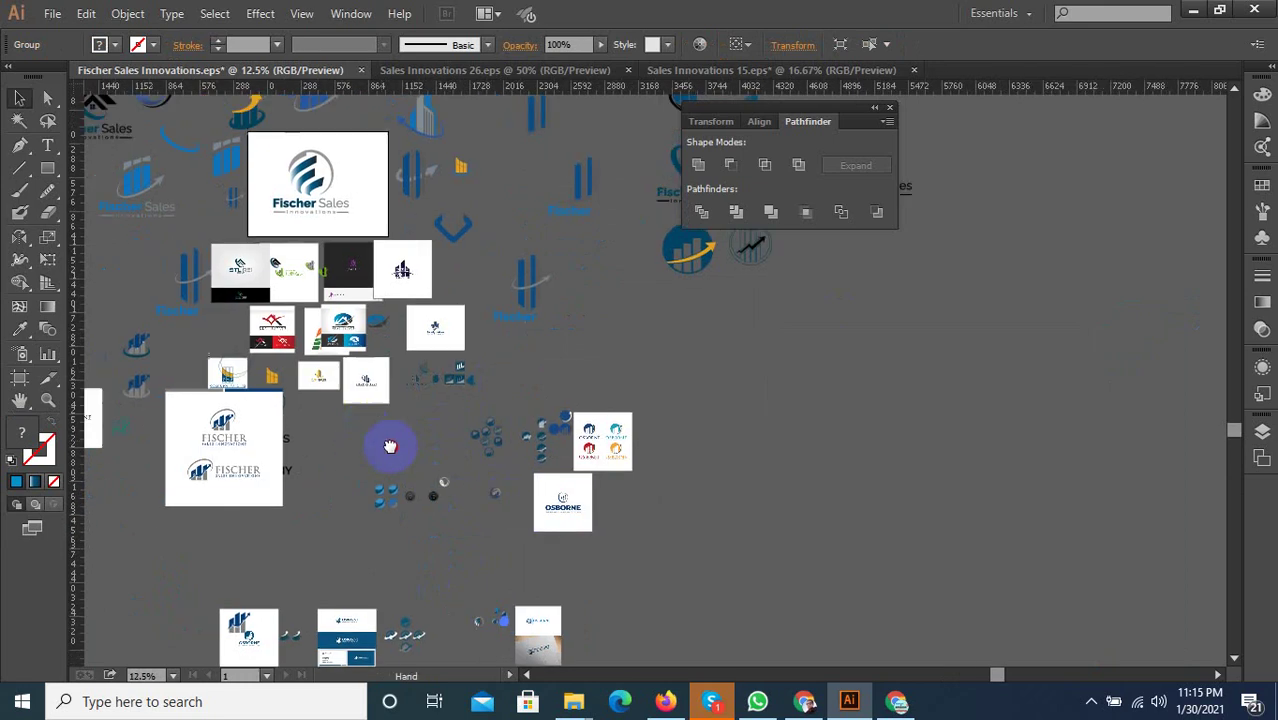
scroll(390, 446, "up", 2)
scroll(440, 380, "up", 2)
scroll(493, 333, "up", 2)
left_click(282, 390)
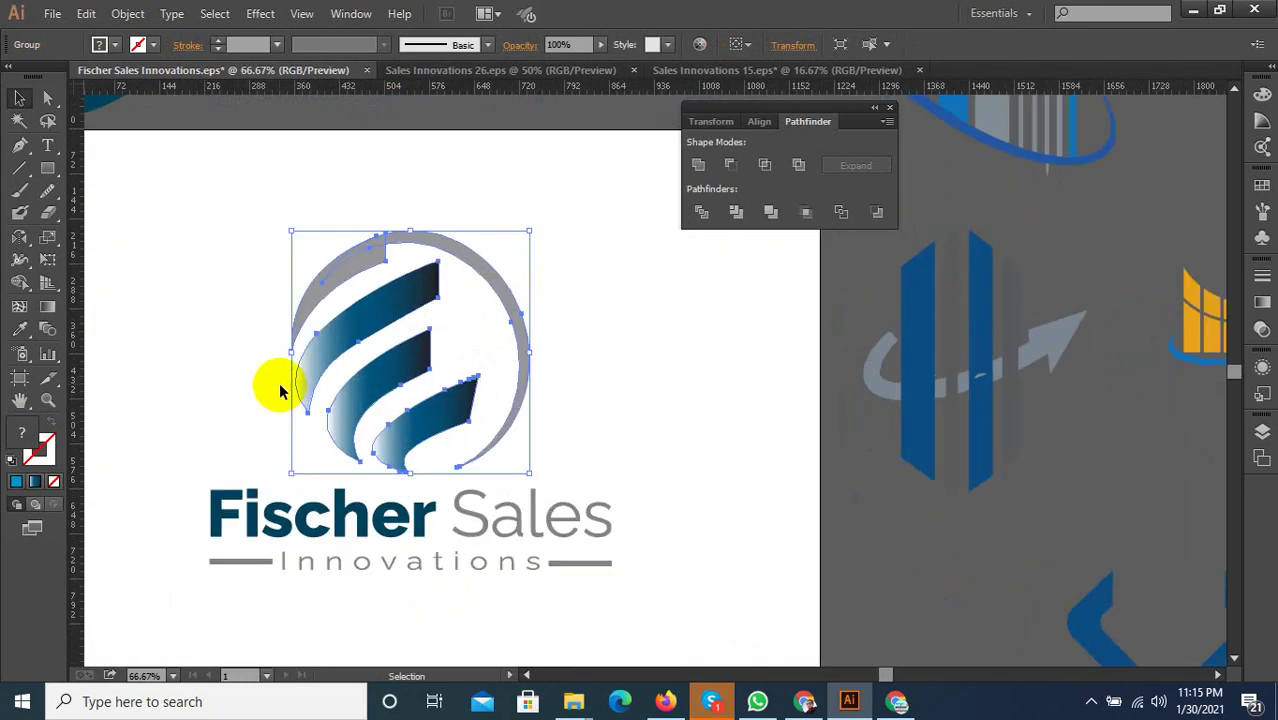
key("Delete")
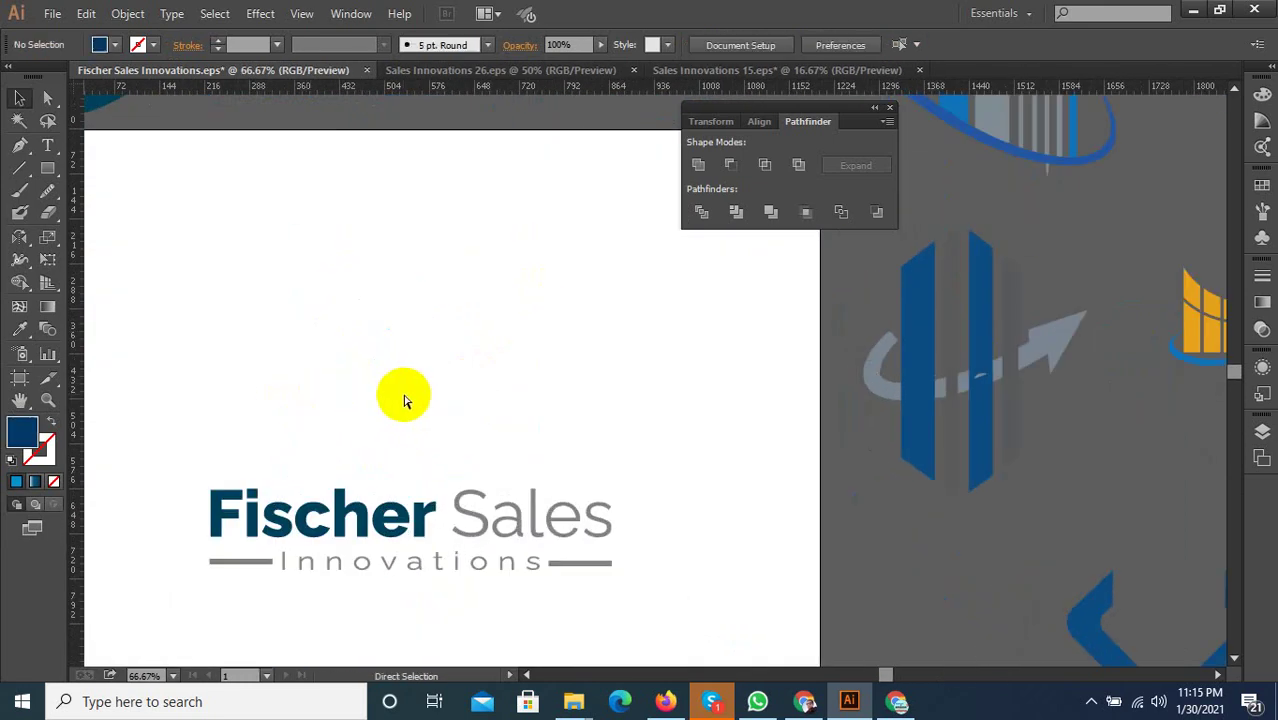
key("ctrl+v")
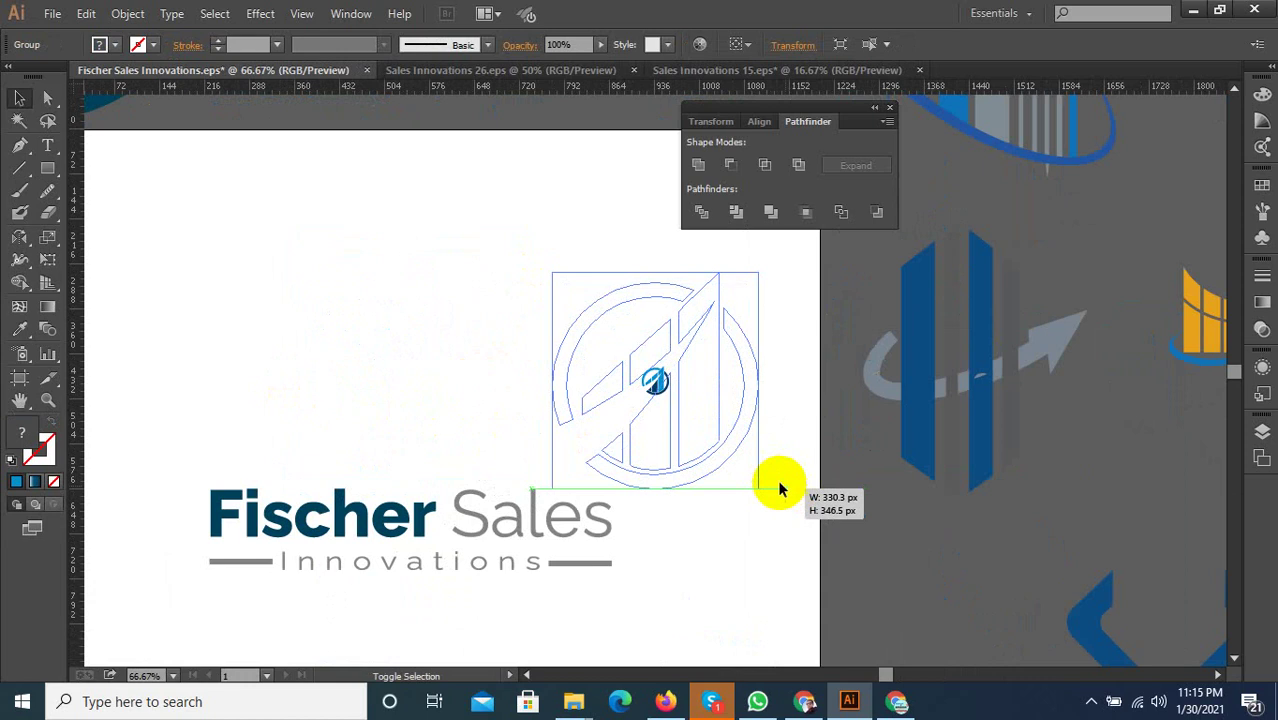
Enlarge the pasted icon and position it above the Fischer Sales text
left_click_drag(670, 395, 782, 502)
left_click_drag(698, 405, 423, 355)
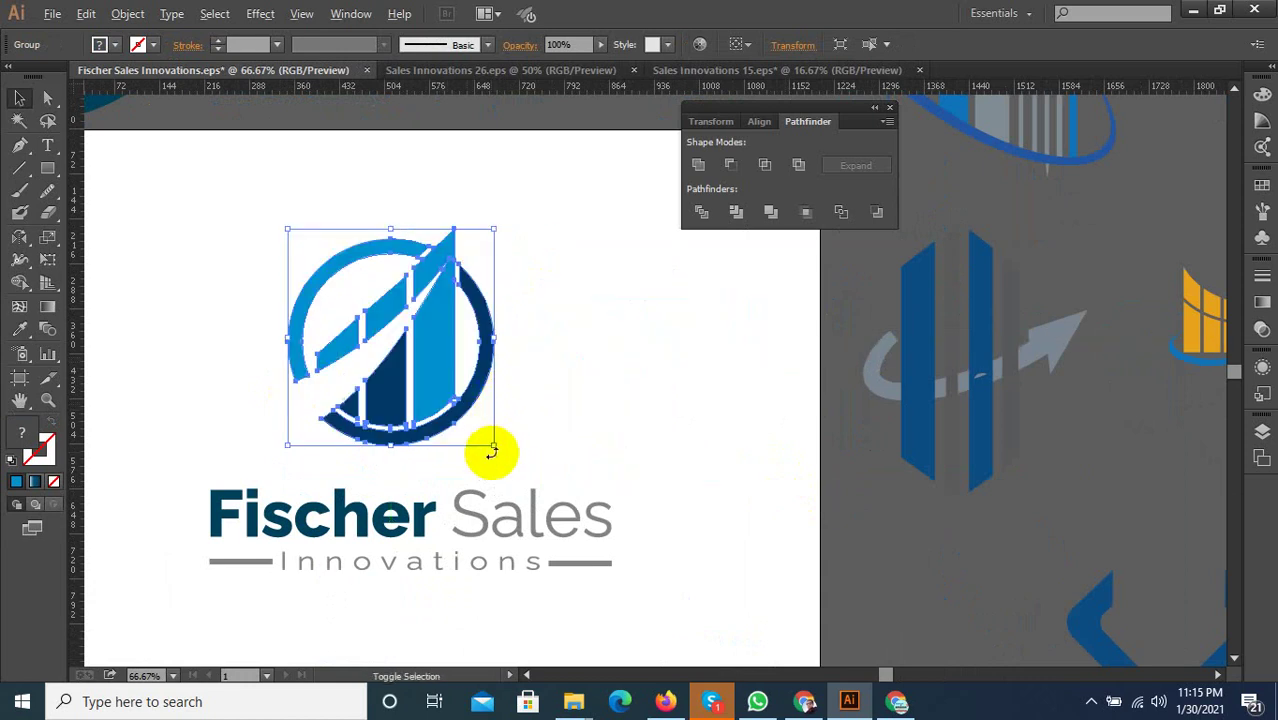
left_click_drag(494, 452, 570, 456)
scroll(528, 414, "down", 1)
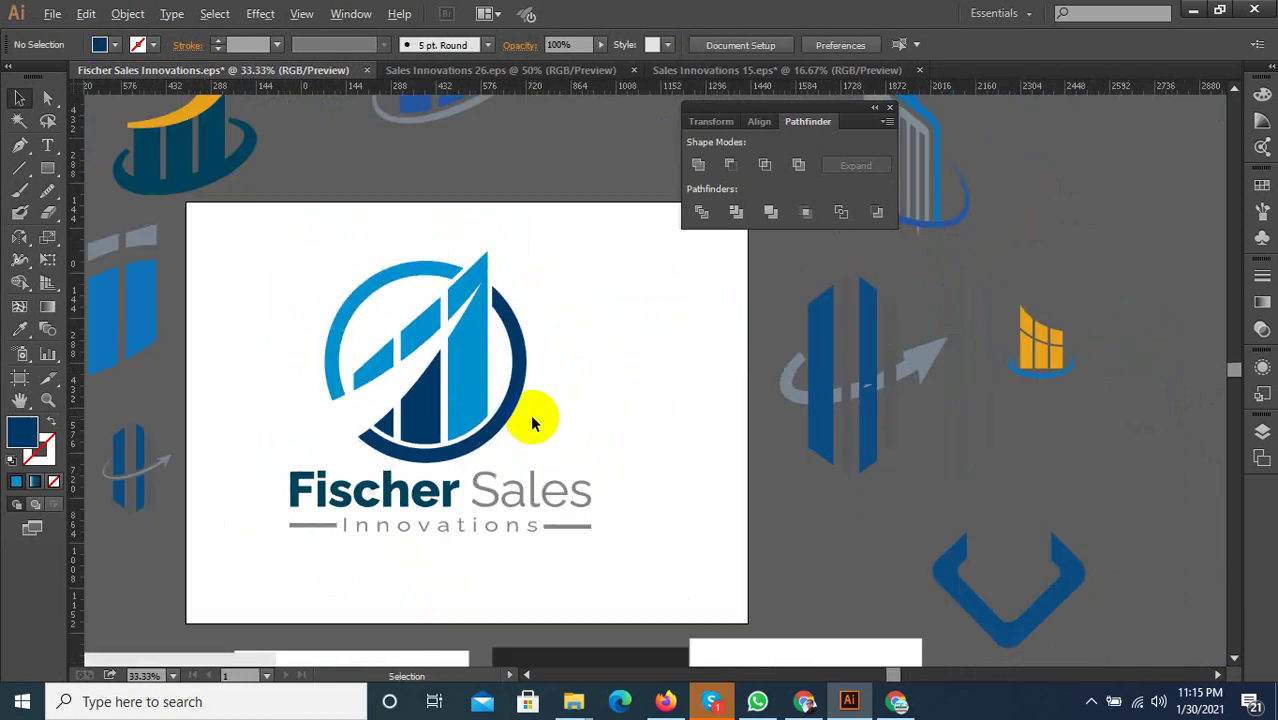
scroll(528, 414, "down", 1)
Centre the icon horizontally over the company name and shrink it slightly
mouse_move(581, 350)
left_mouse_down()
mouse_move(493, 425)
mouse_move(432, 516)
left_mouse_up()
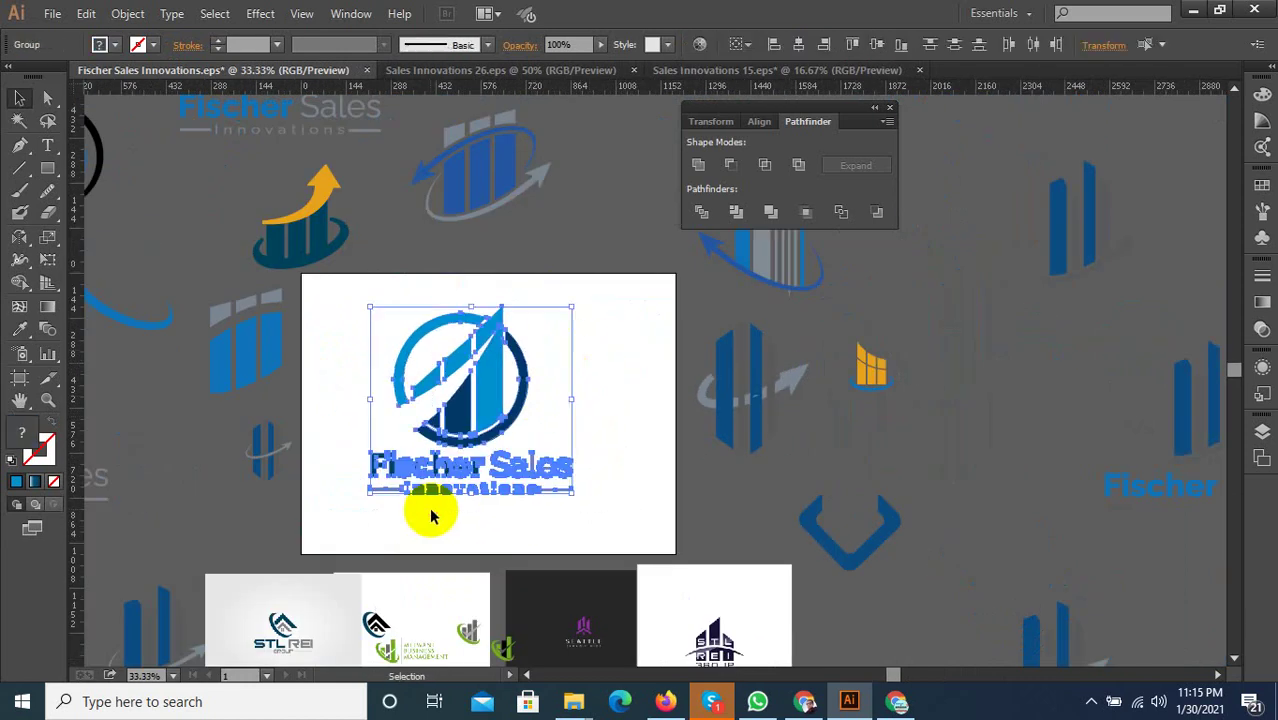
left_click(799, 52)
left_click(558, 418)
scroll(577, 432, "up", 1)
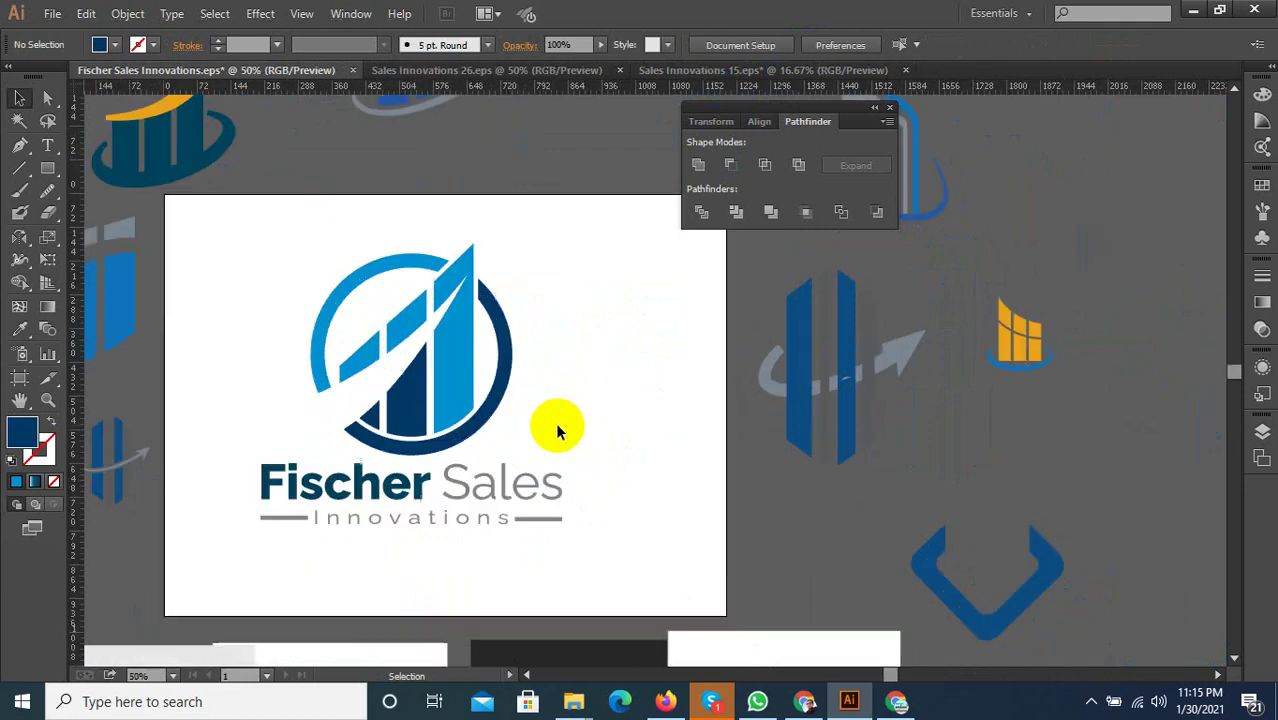
left_click(500, 435)
mouse_move(512, 456)
left_mouse_down()
mouse_move(497, 437)
mouse_move(506, 448)
left_mouse_up()
left_click(536, 433)
left_click(491, 437)
left_click(505, 469)
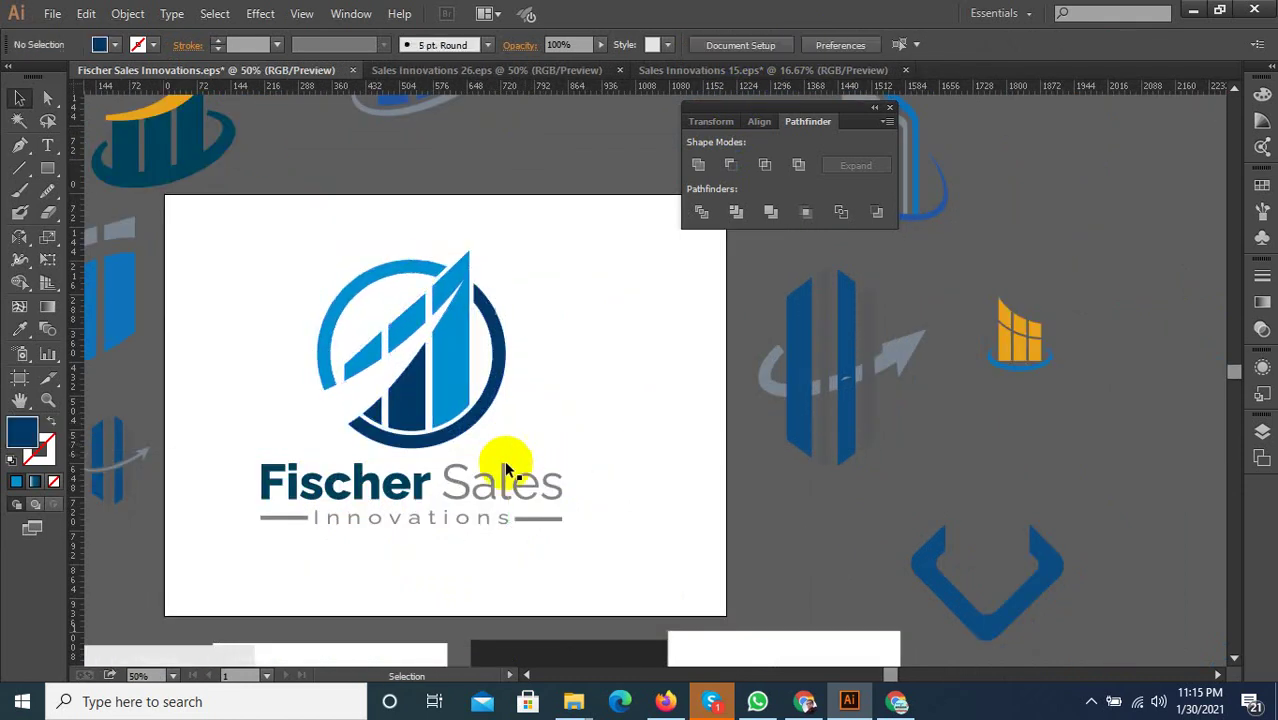
left_click_drag(397, 378, 396, 376)
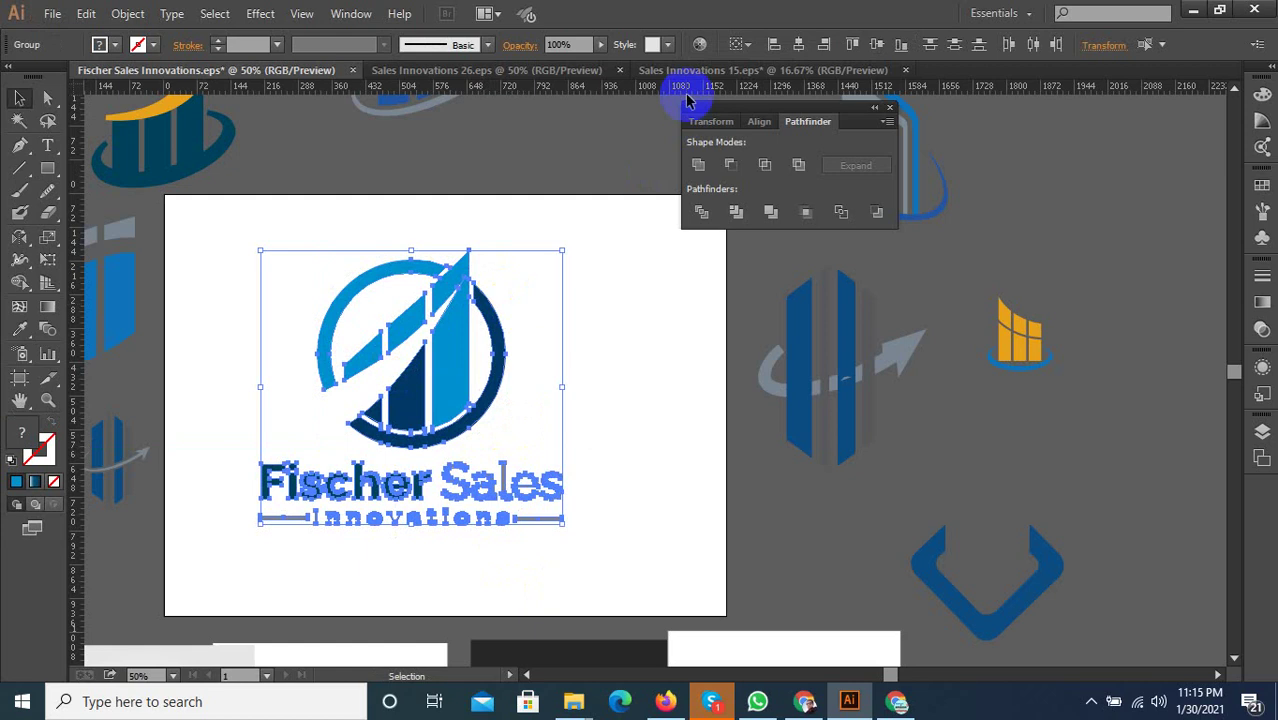
left_click(551, 336)
Start a Save for Web JPEG export, declining to overwrite Island-Vibe-Farms-8
key("ctrl+alt+shift+s")
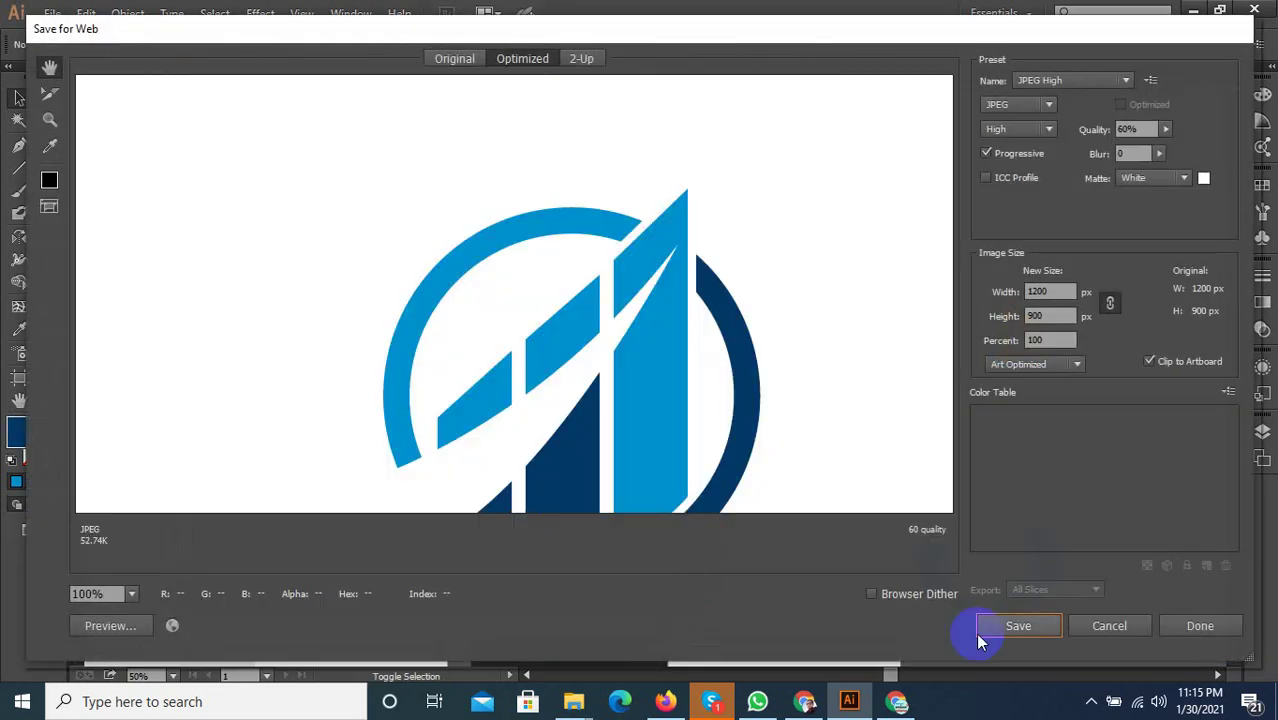
left_click(1018, 626)
scroll(465, 413, "down", 2)
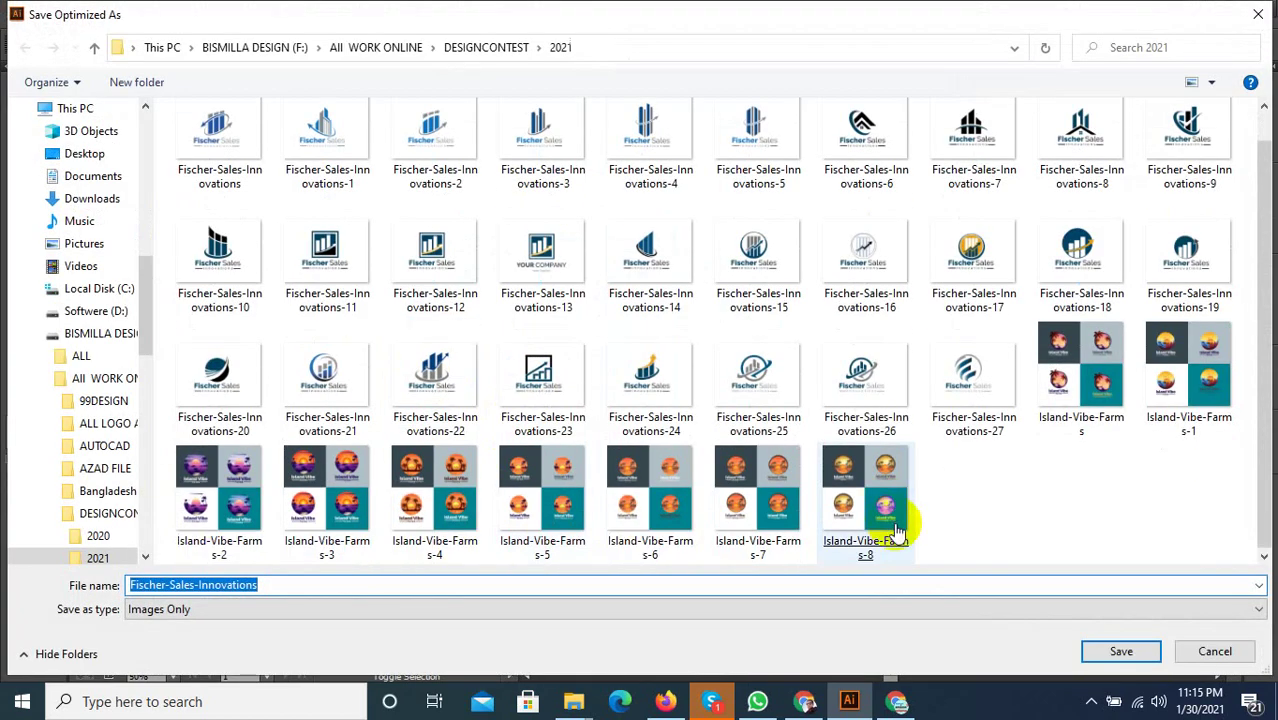
right_click(975, 405)
double_click(288, 590)
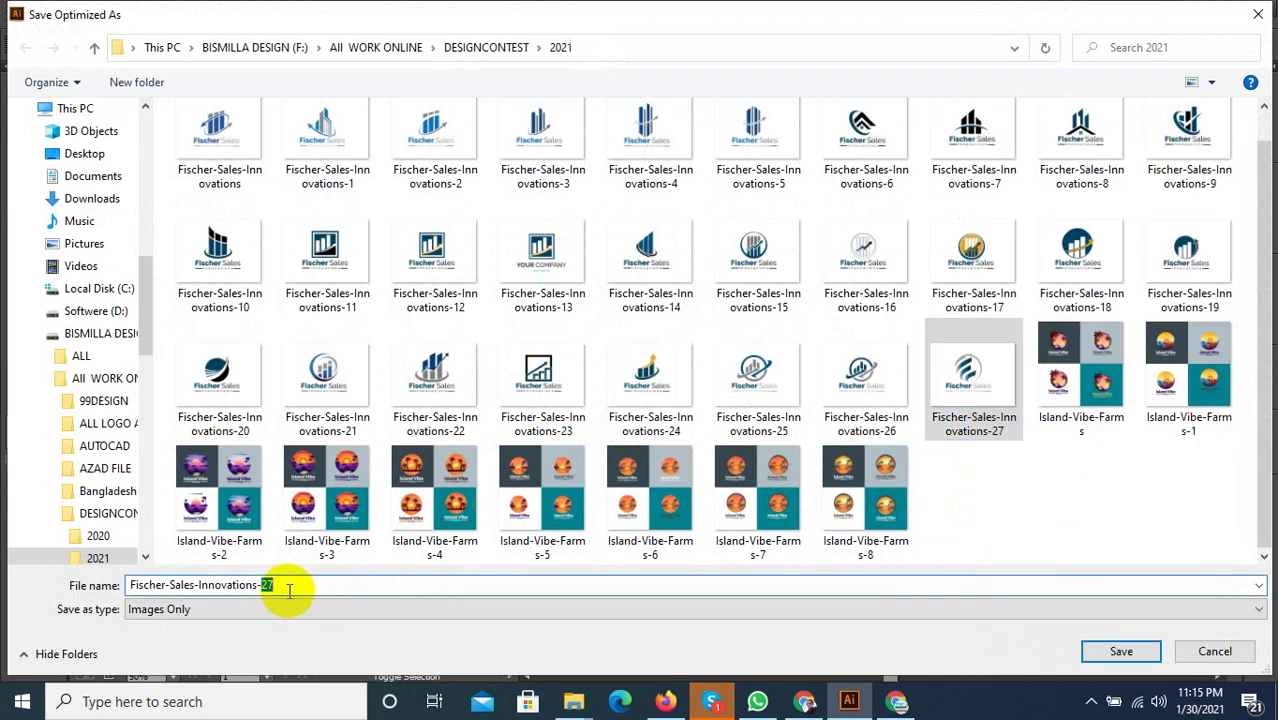
left_click_drag(266, 584, 320, 582)
type("5")
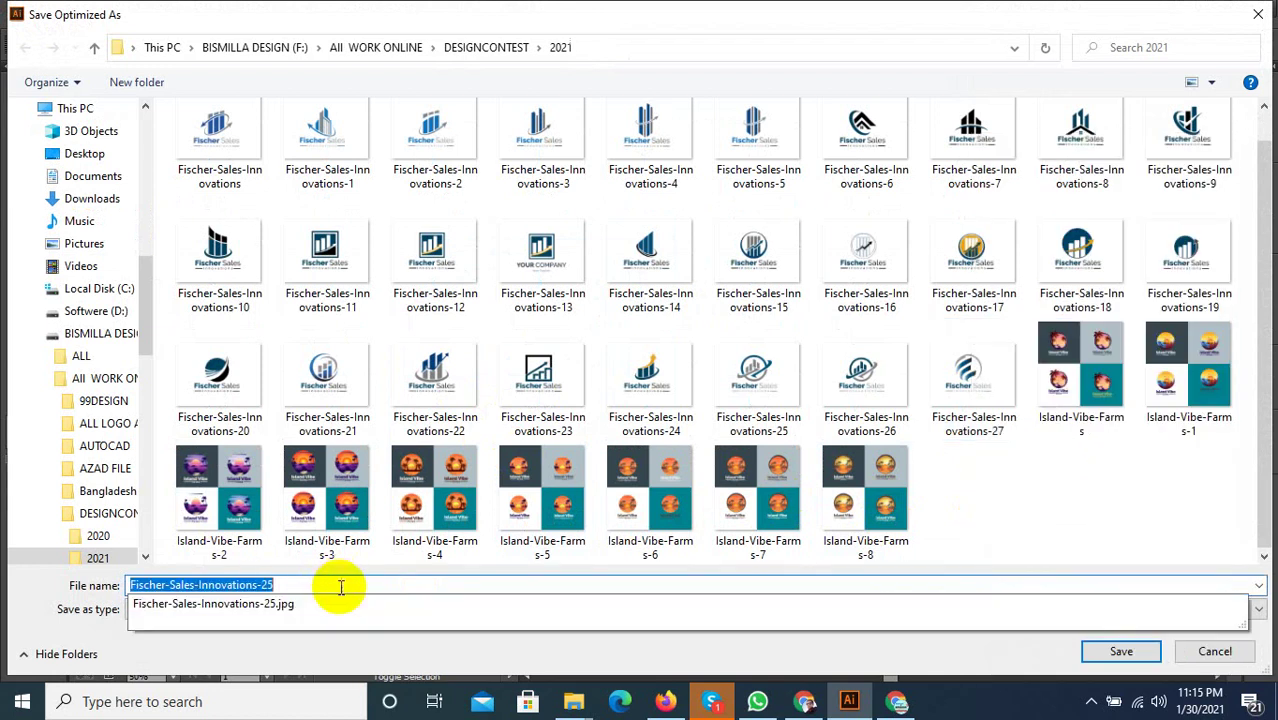
double_click(870, 500)
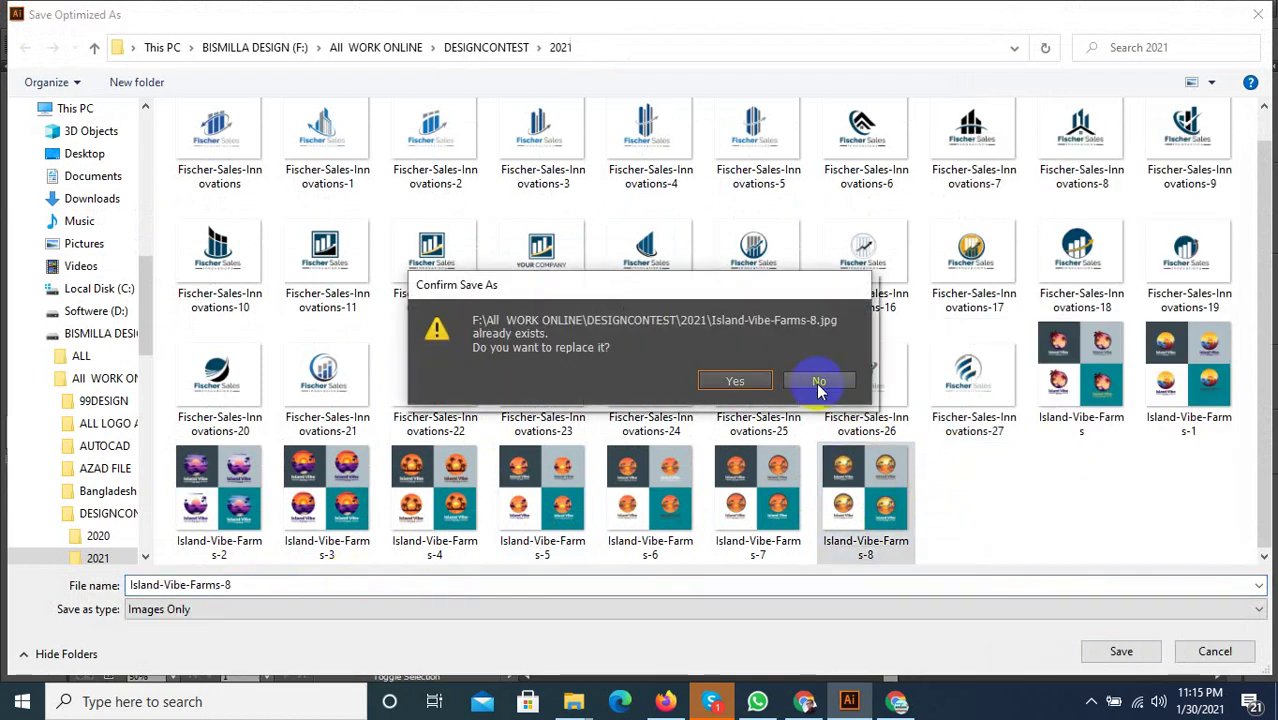
left_click(816, 382)
Save the JPEG as Fischer-Sales-Innovations-28 and finish the web export
right_click(968, 390)
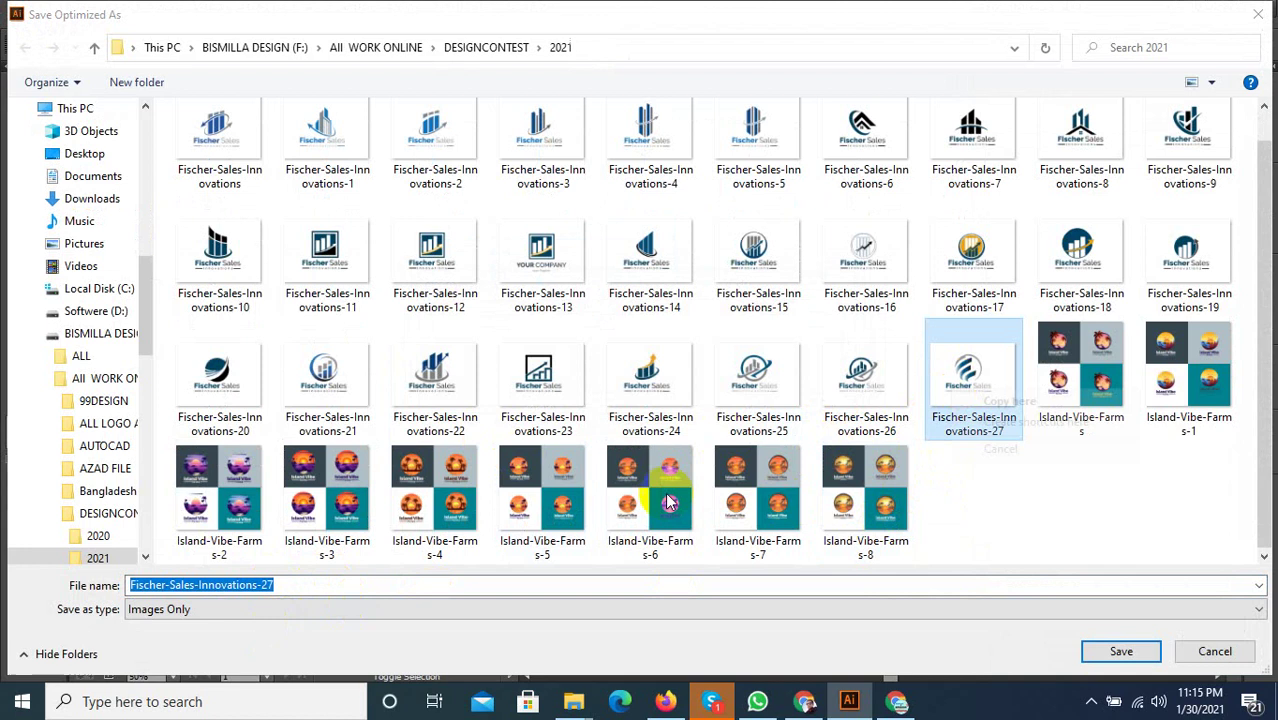
double_click(282, 585)
left_click_drag(270, 585, 342, 584)
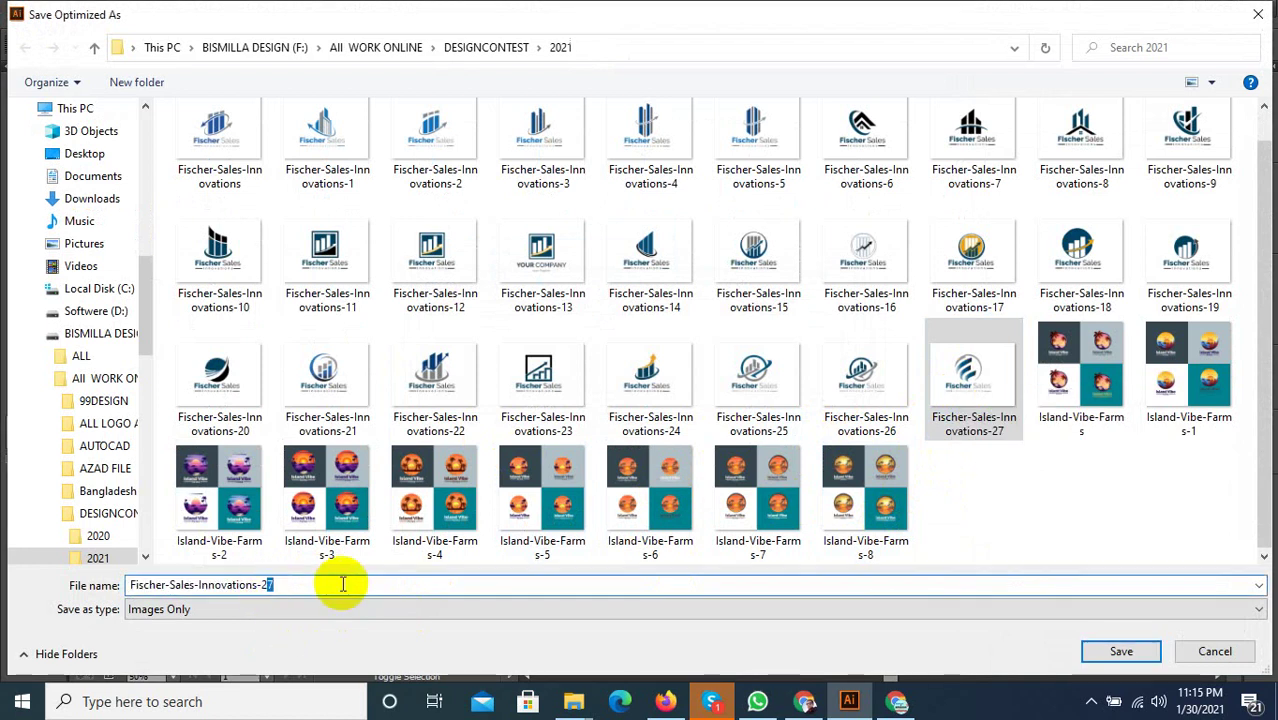
type("8")
left_click(1133, 653)
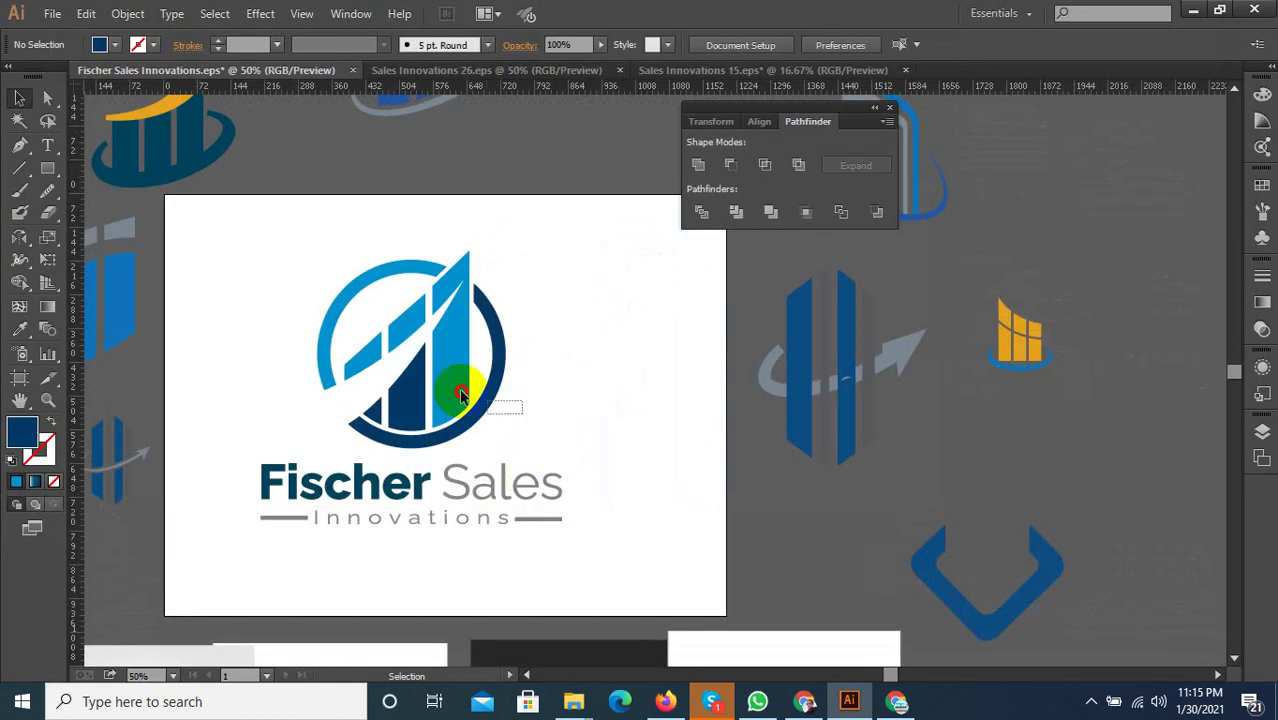
left_click(459, 390)
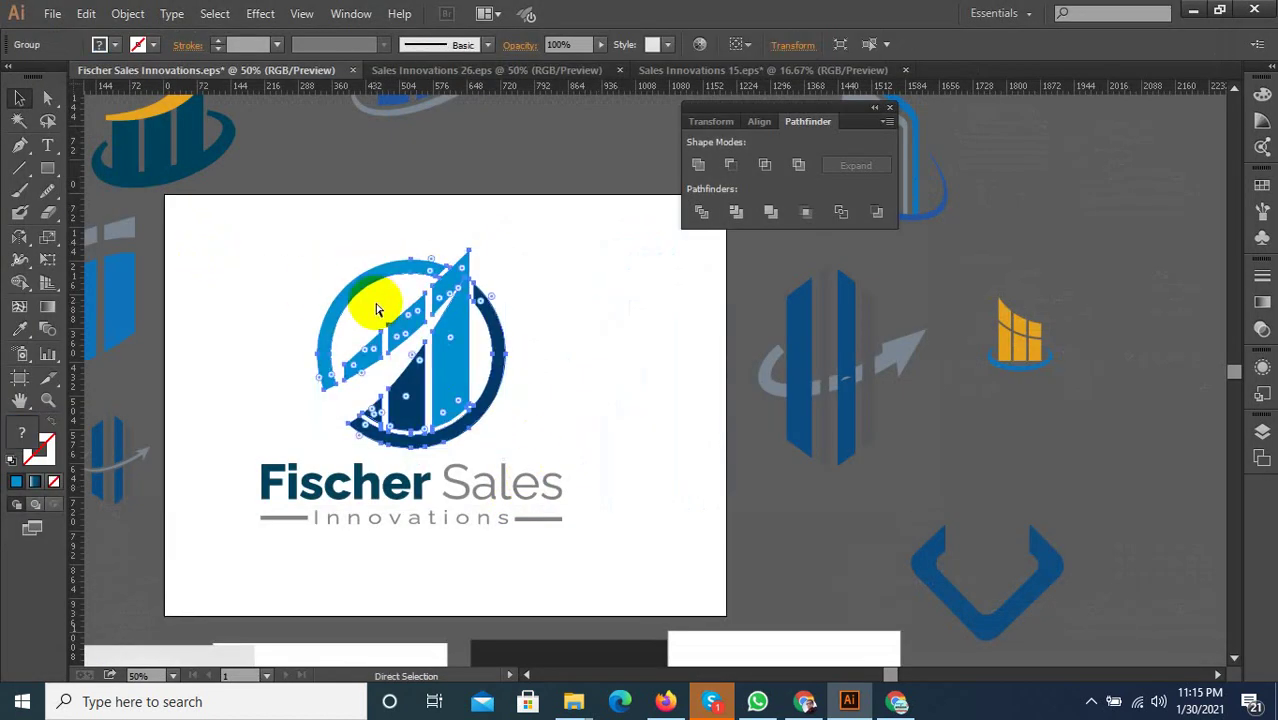
In Sales Innovations 26, swap the gradient icon for the blue icon above YOUR COMPANY
left_click(476, 68)
key("a")
left_click_drag(613, 300, 409, 425)
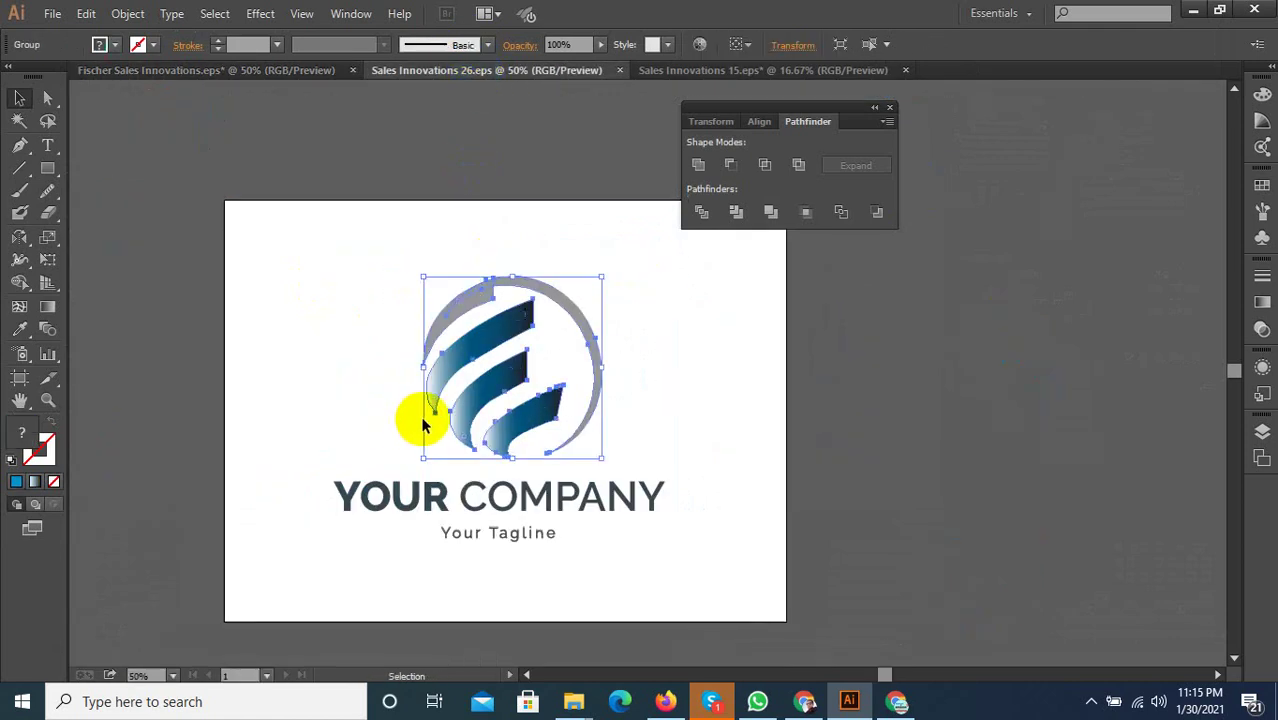
key("Delete")
key("ctrl+v")
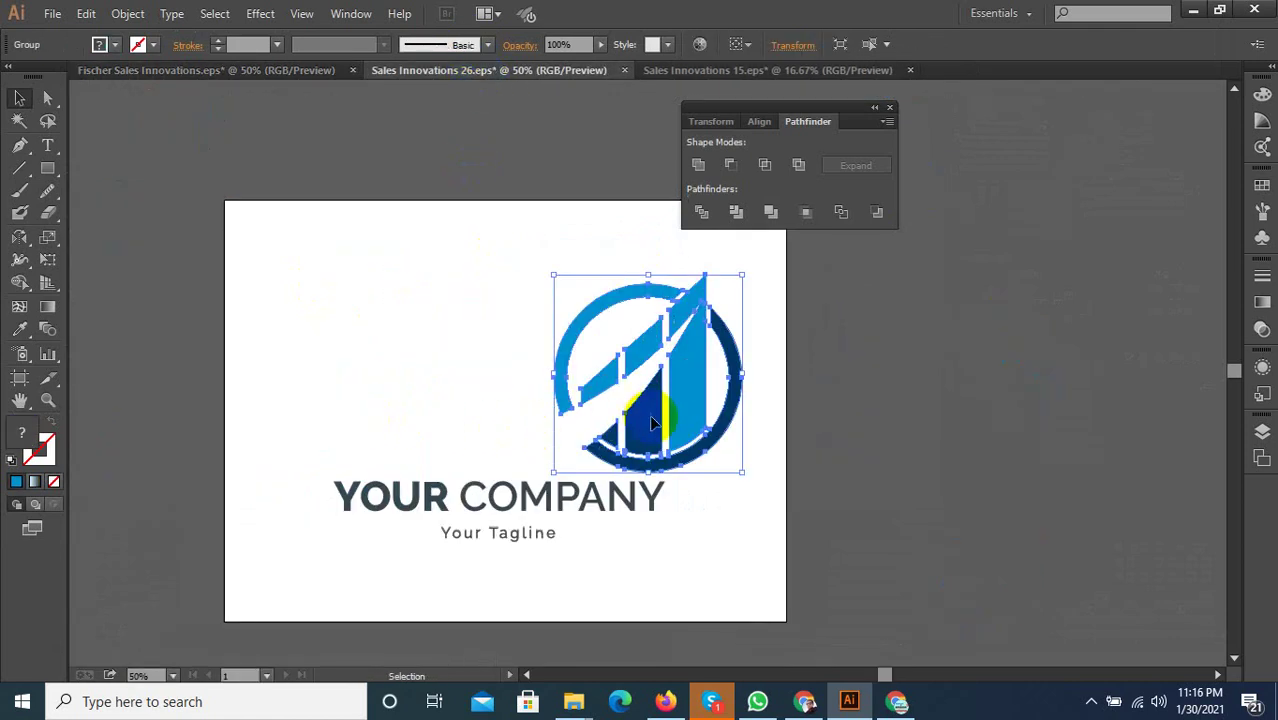
left_click_drag(660, 421, 510, 428)
key("ctrl+a")
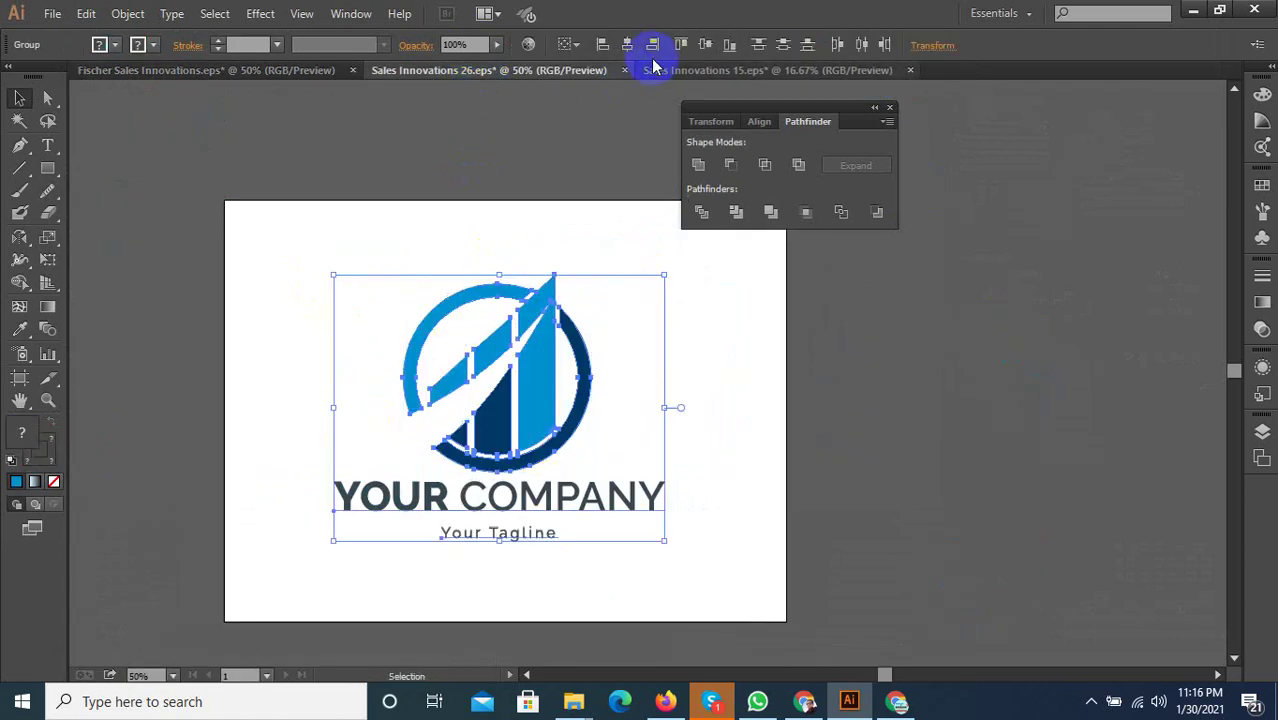
left_click(685, 362)
Save the document as Illustrator CC EPS 'Sales Innovations 27'
key("ctrl+shift+s")
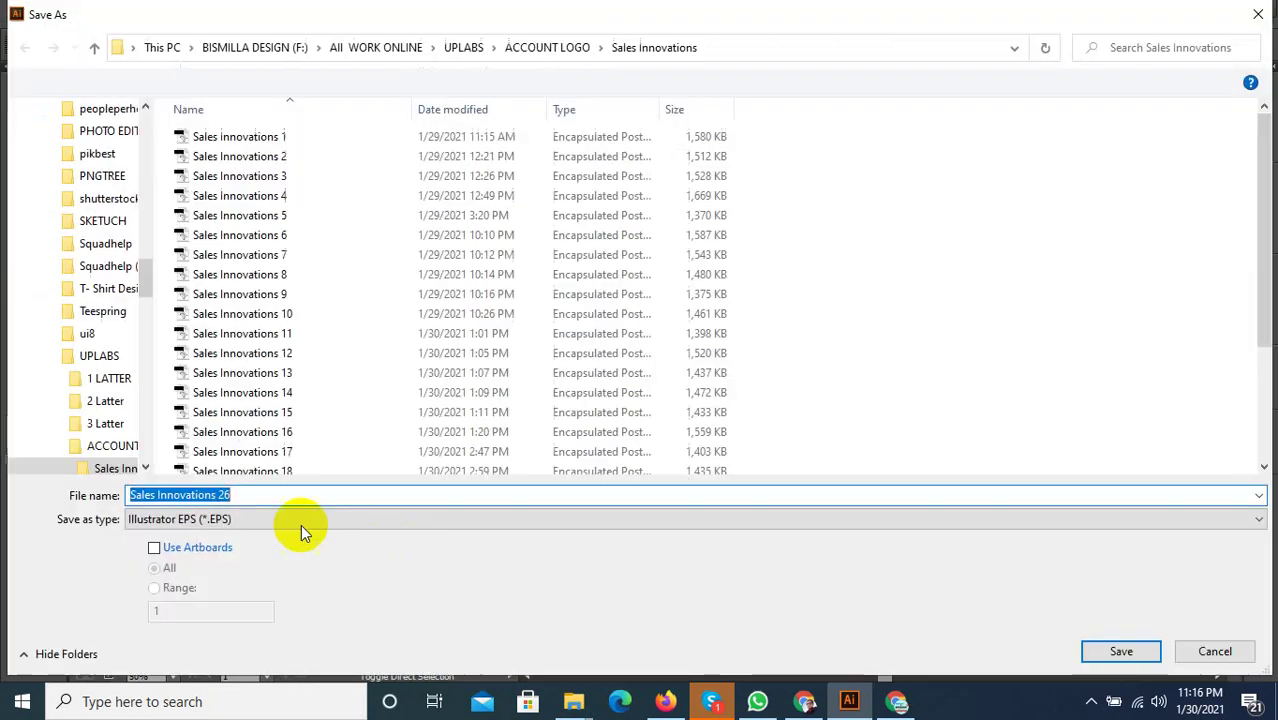
left_click(258, 488)
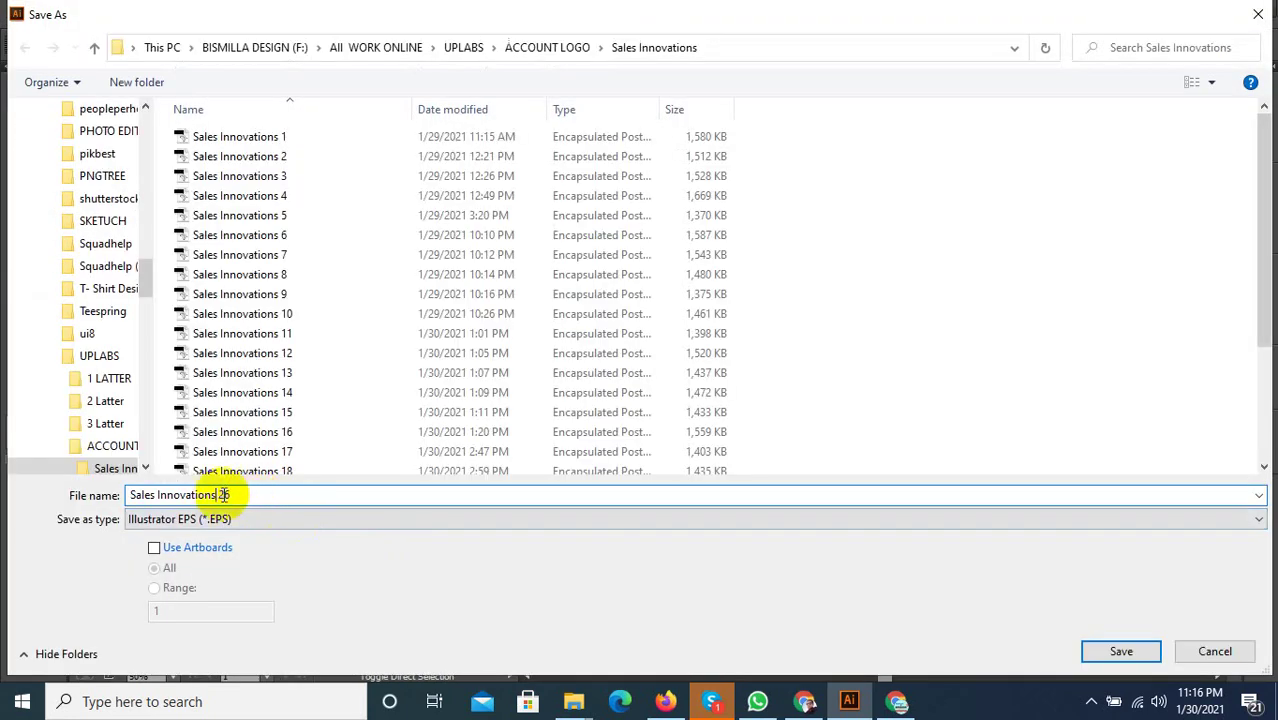
left_click_drag(222, 494, 291, 491)
type("27")
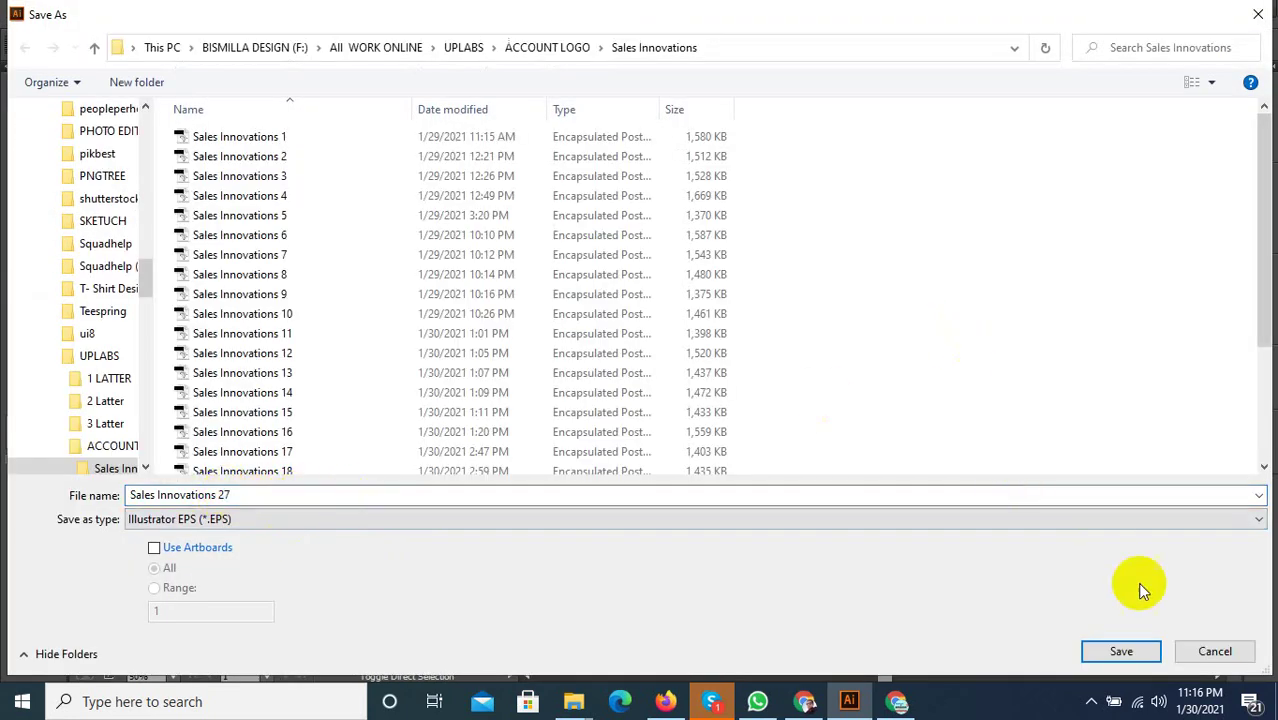
left_click(1113, 648)
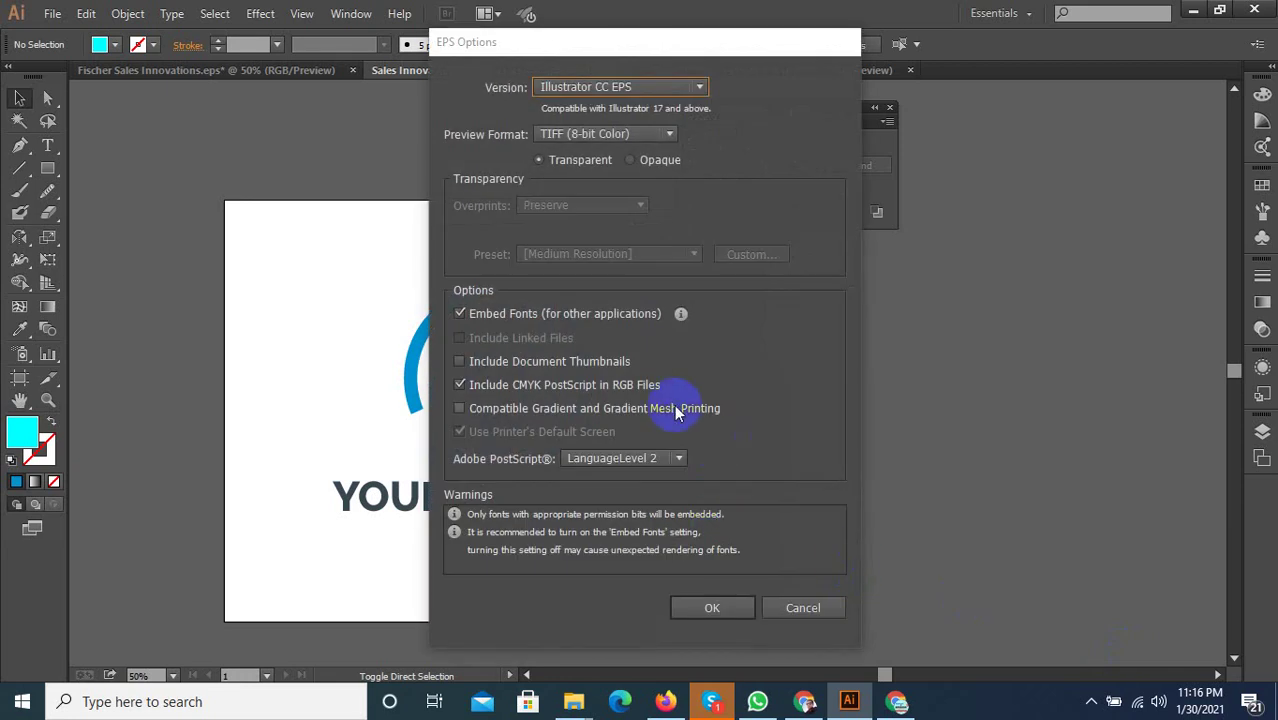
left_click(630, 87)
left_click(727, 600)
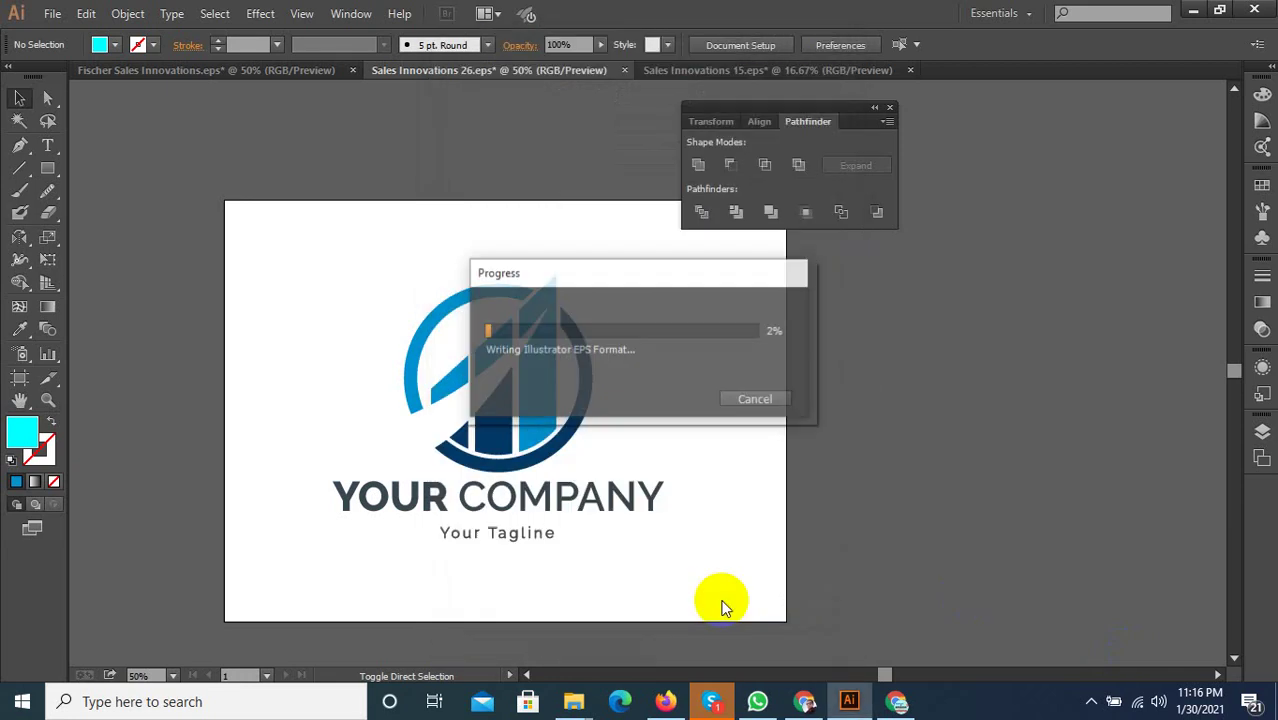
left_click(490, 283)
Paste the logo into Sales Innovations 15, fit it to the artboard, and outline its text
key("ctrl+c")
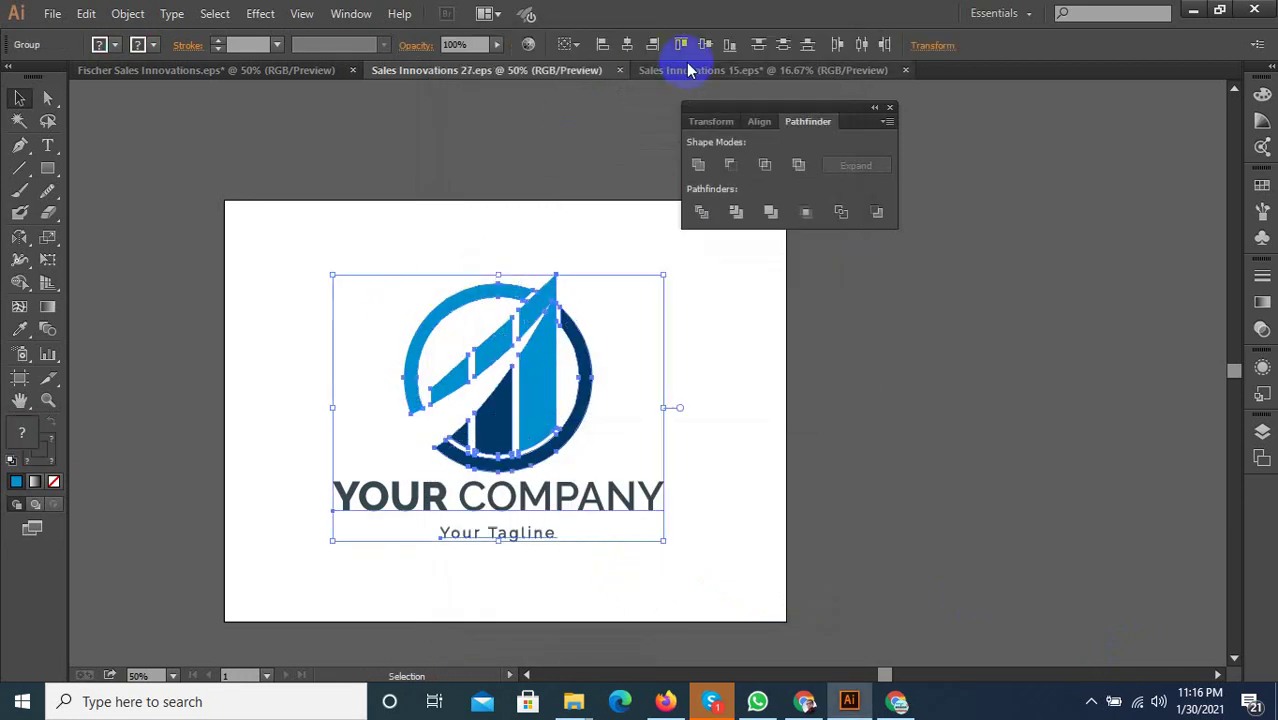
left_click(684, 70)
key("ctrl+v")
left_click_drag(672, 372, 606, 299)
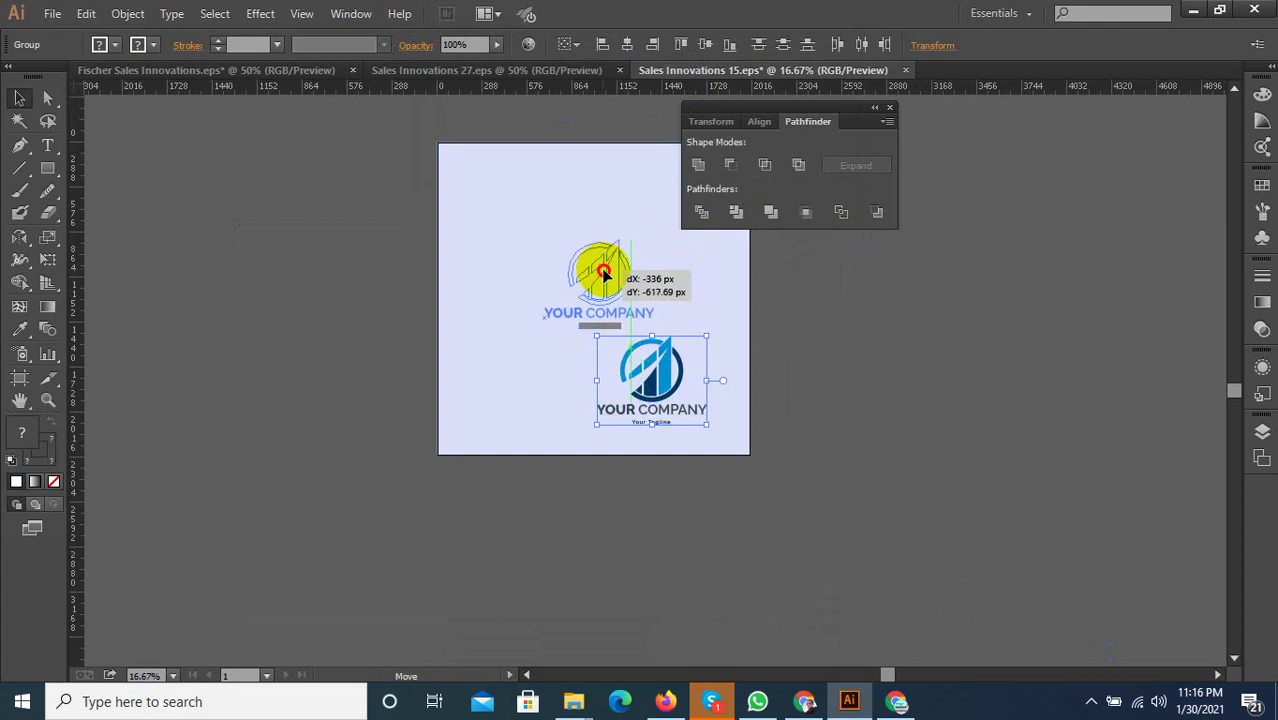
mouse_move(650, 358)
left_mouse_down()
mouse_move(689, 387)
mouse_move(633, 325)
mouse_move(641, 309)
left_mouse_up()
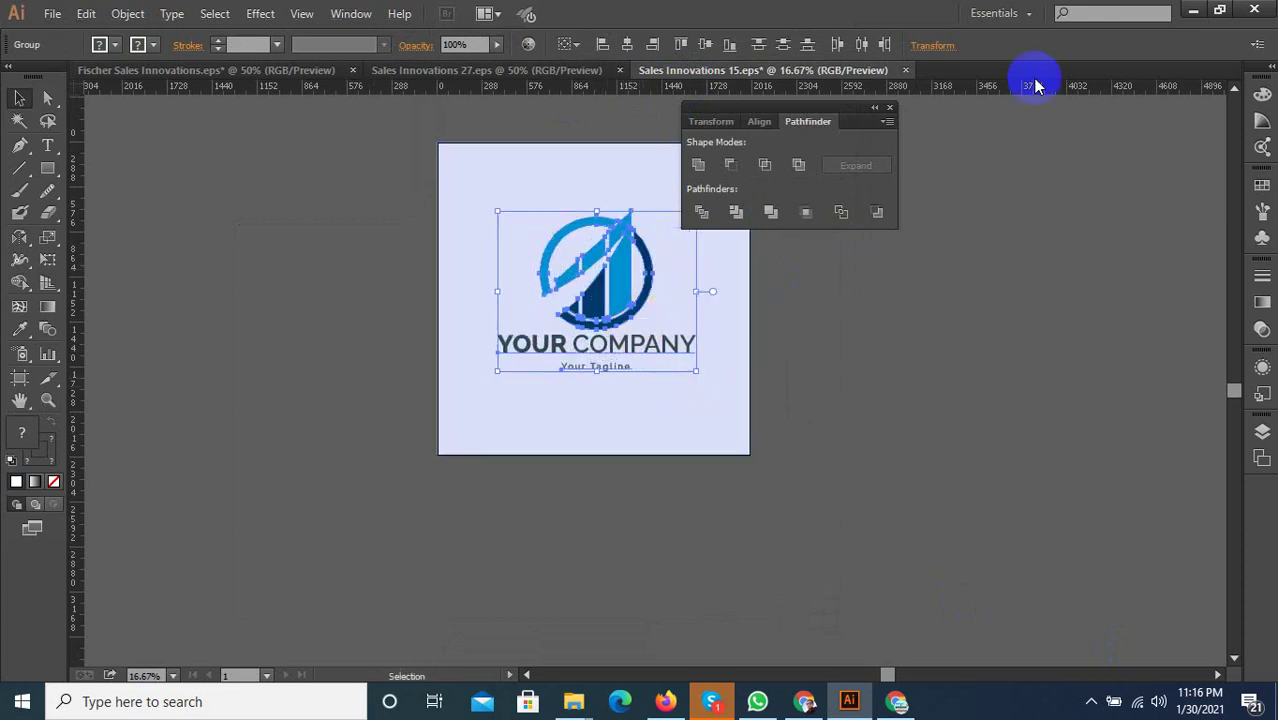
left_click(166, 16)
mouse_move(127, 14)
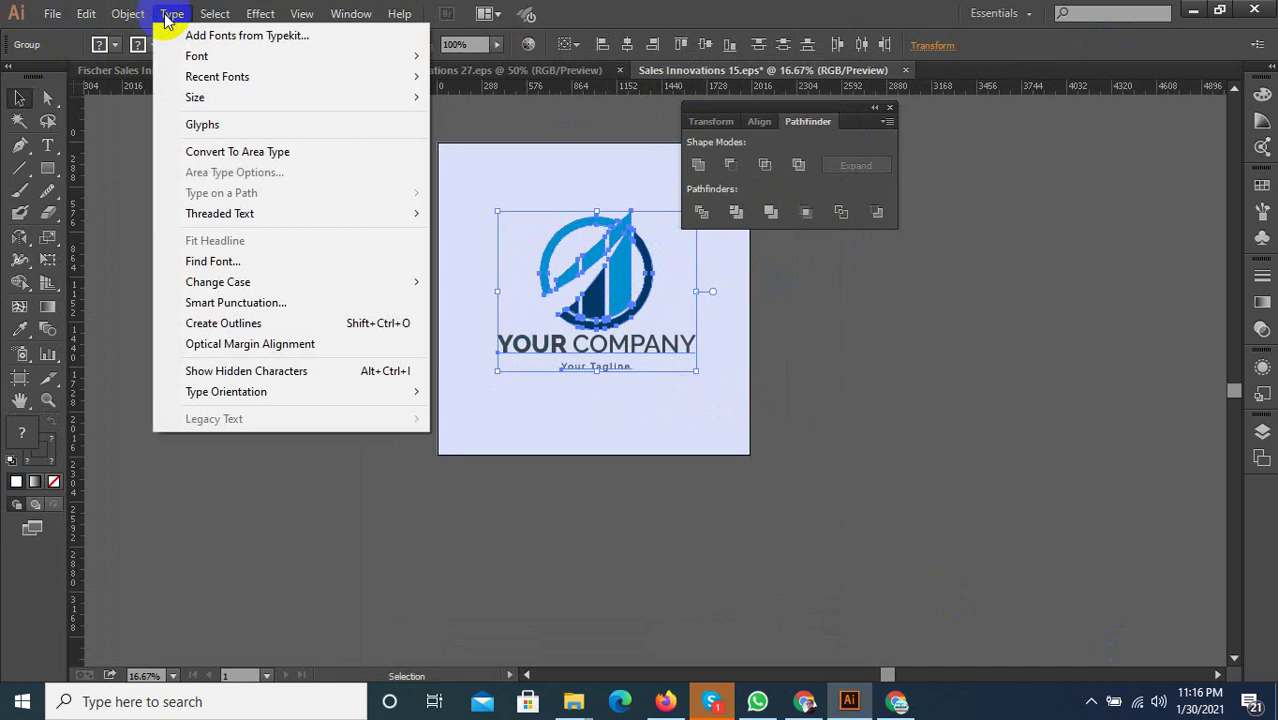
left_click(300, 323)
Save as an Illustrator 10 EPS named 'Sales Innovations 16', then bring Chrome forward
key("ctrl+shift+s")
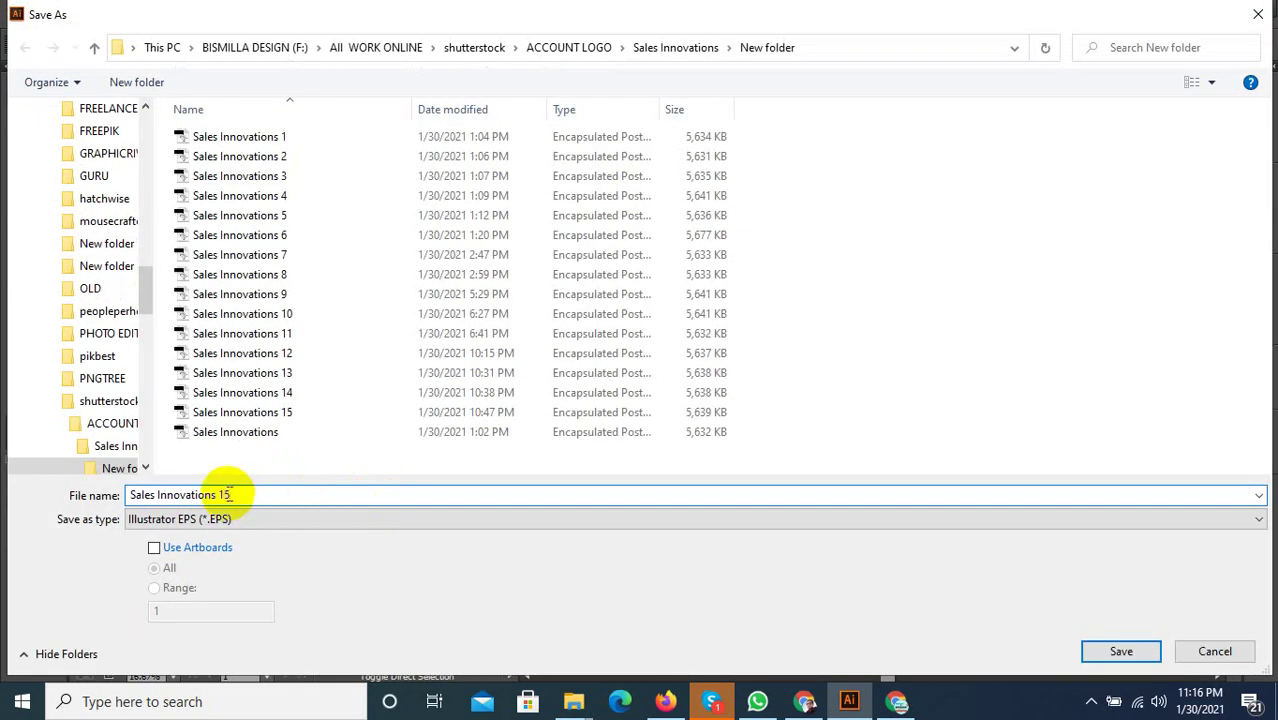
type("16")
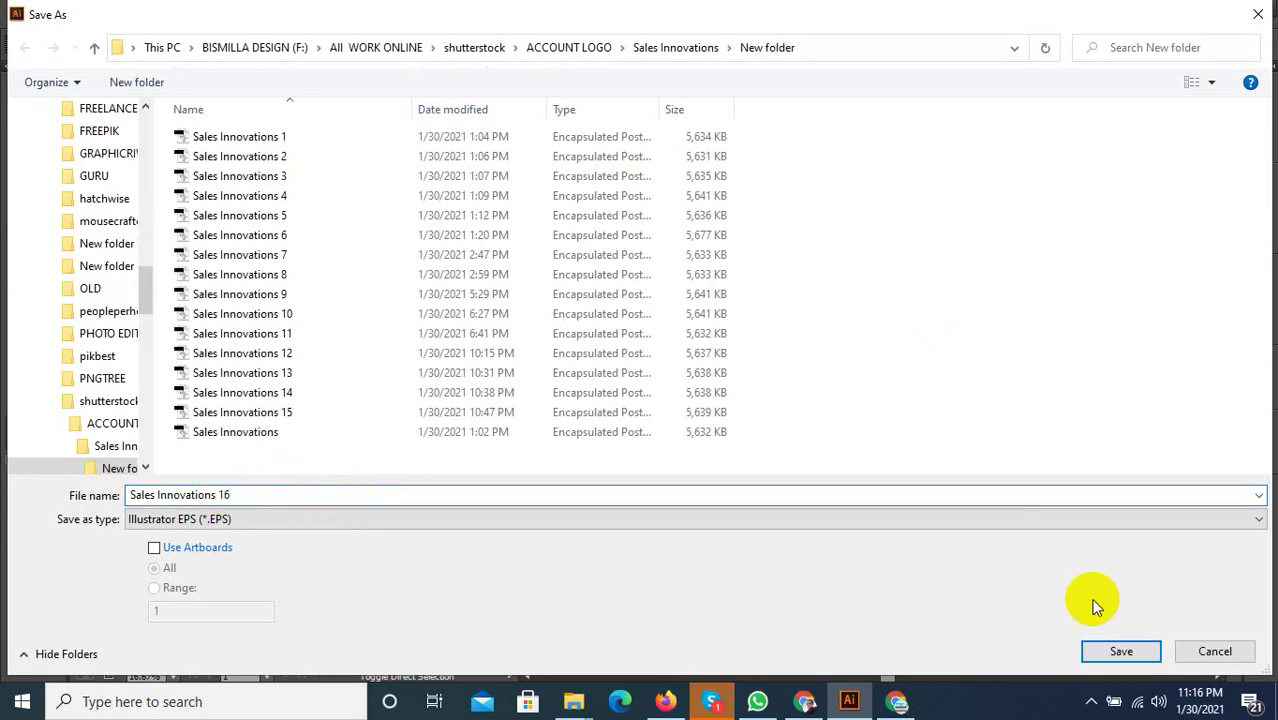
left_click(1121, 652)
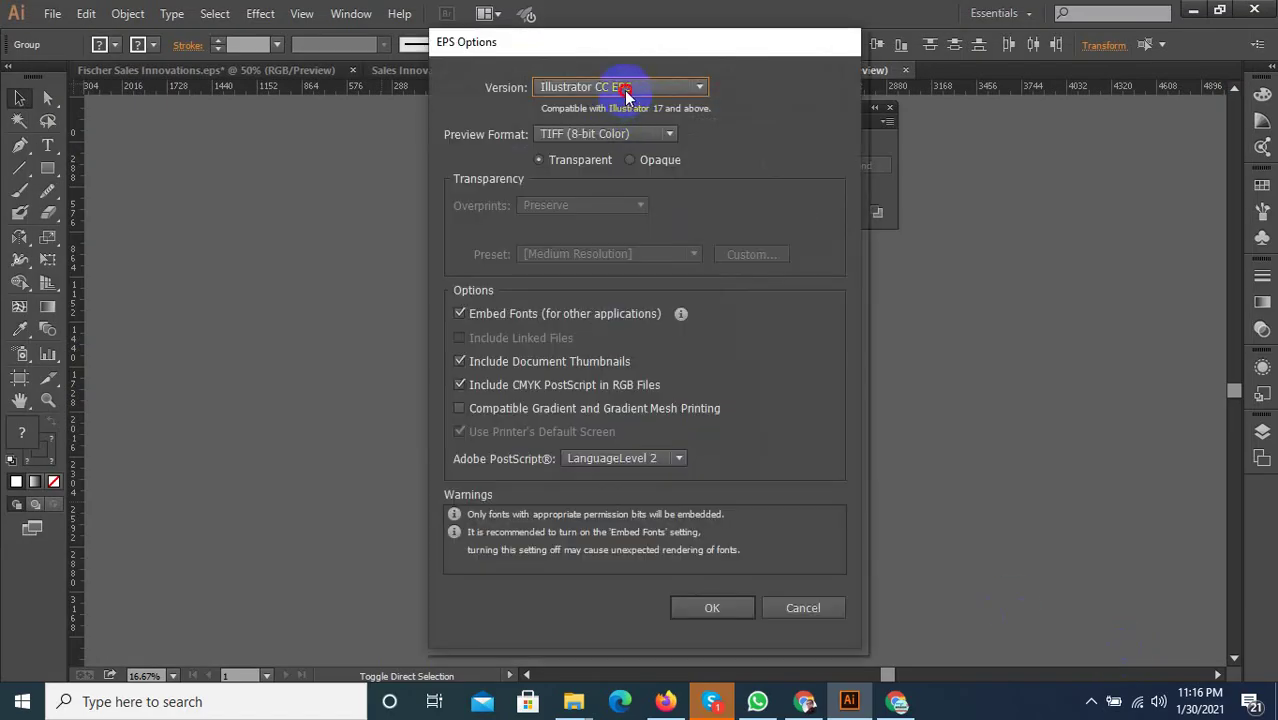
left_click(626, 90)
left_click(639, 294)
left_click(711, 590)
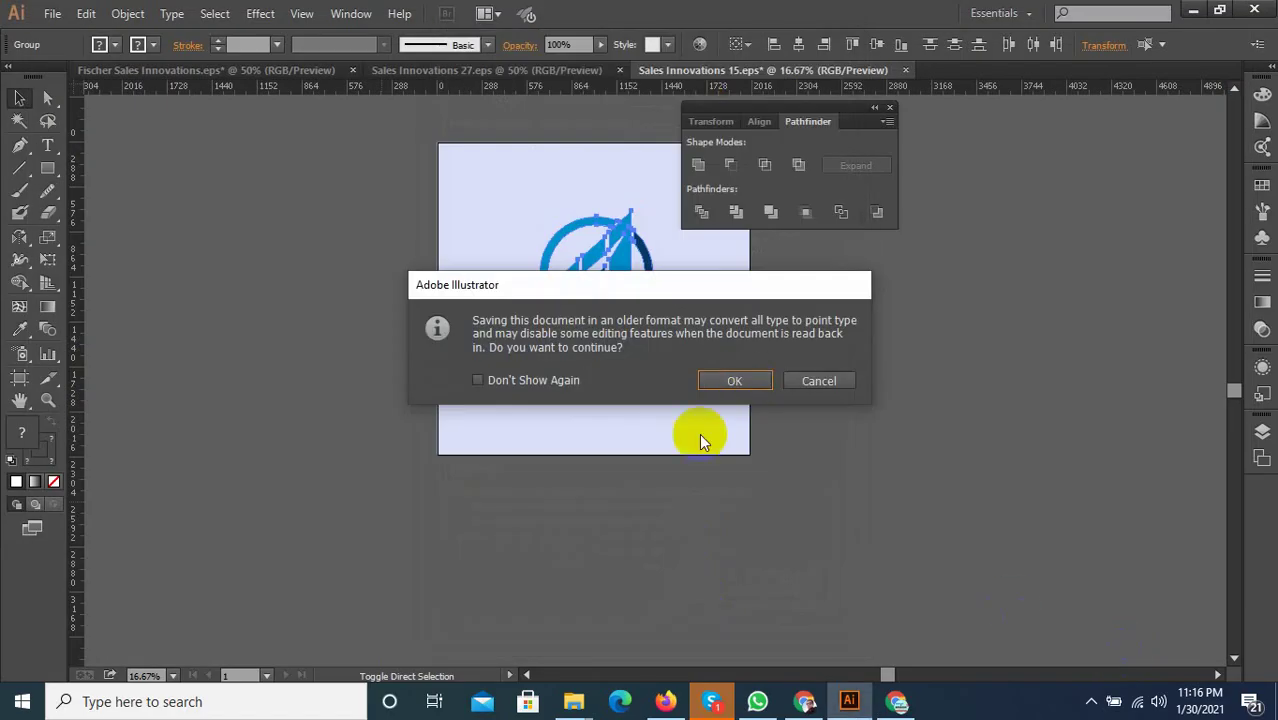
left_click(729, 378)
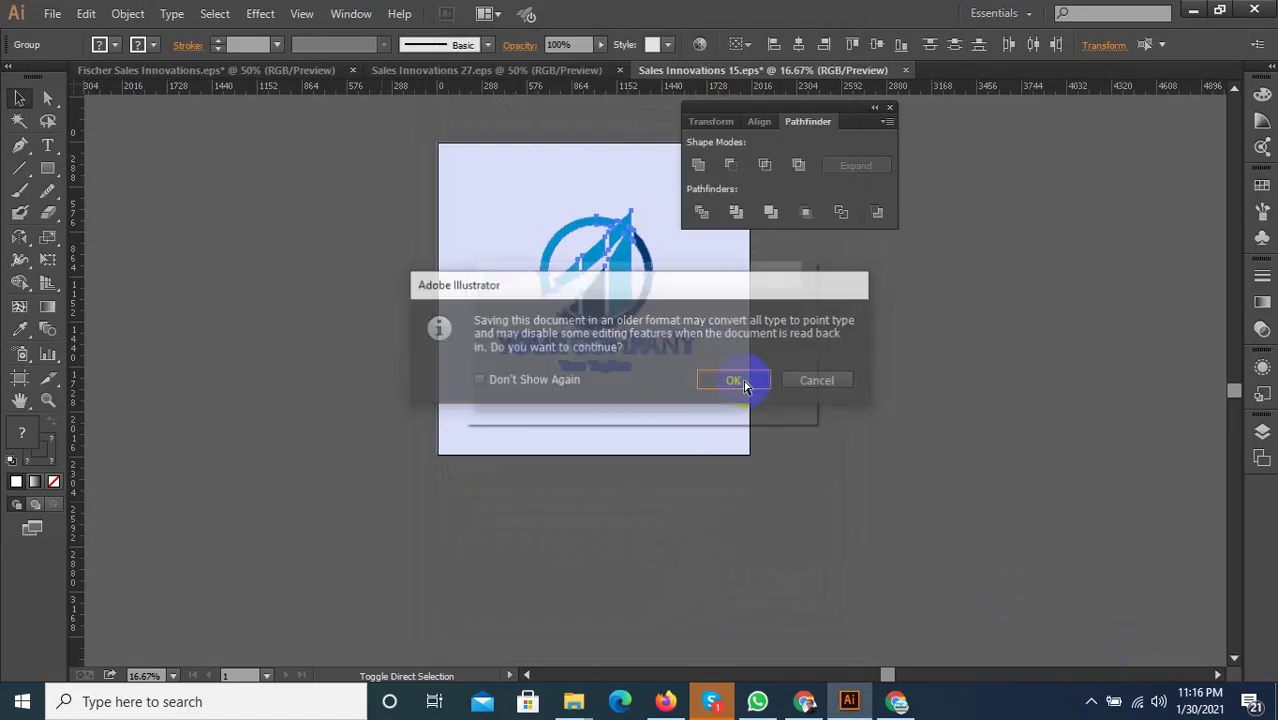
left_click(805, 701)
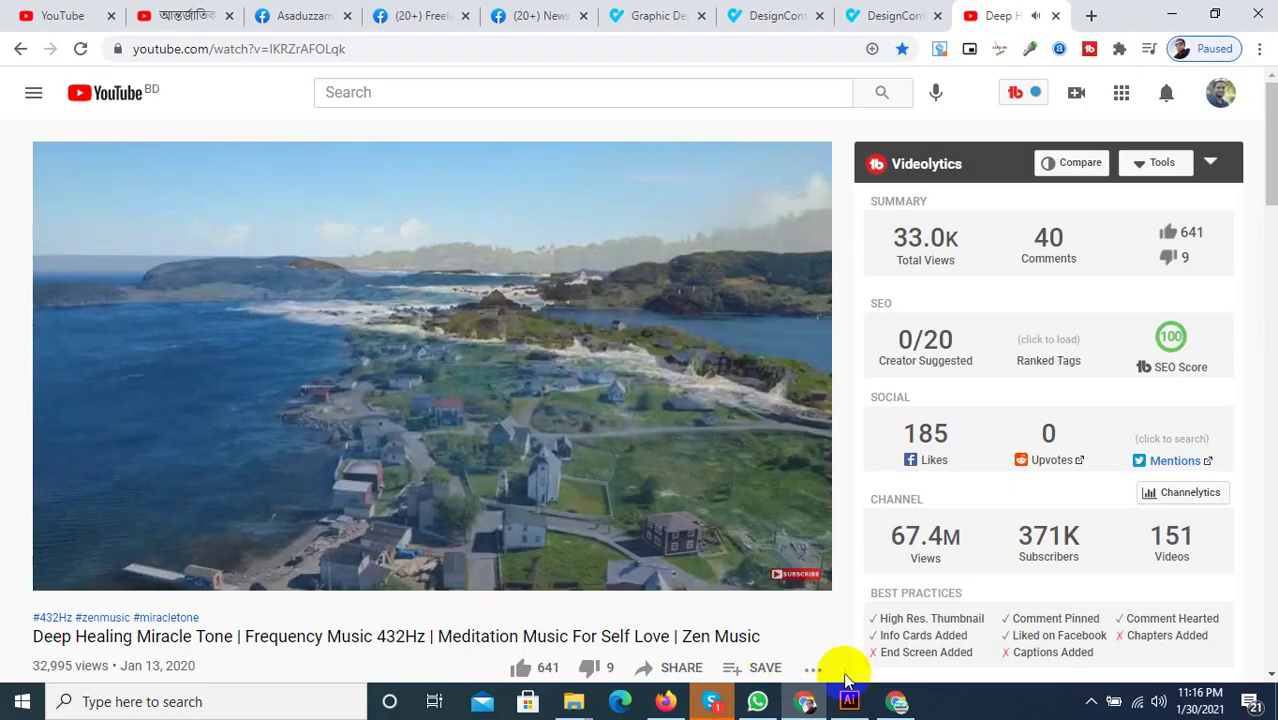